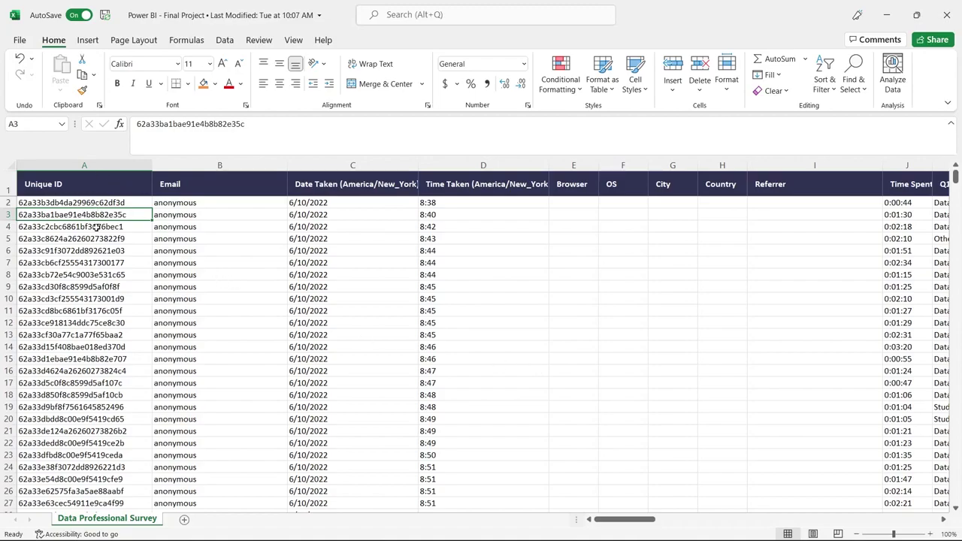
Look over the survey responses from the Unique ID column through the Q1 job title answers
{"action": "left_click_drag", "start_coordinate": [82, 209], "coordinate": [86, 271]}
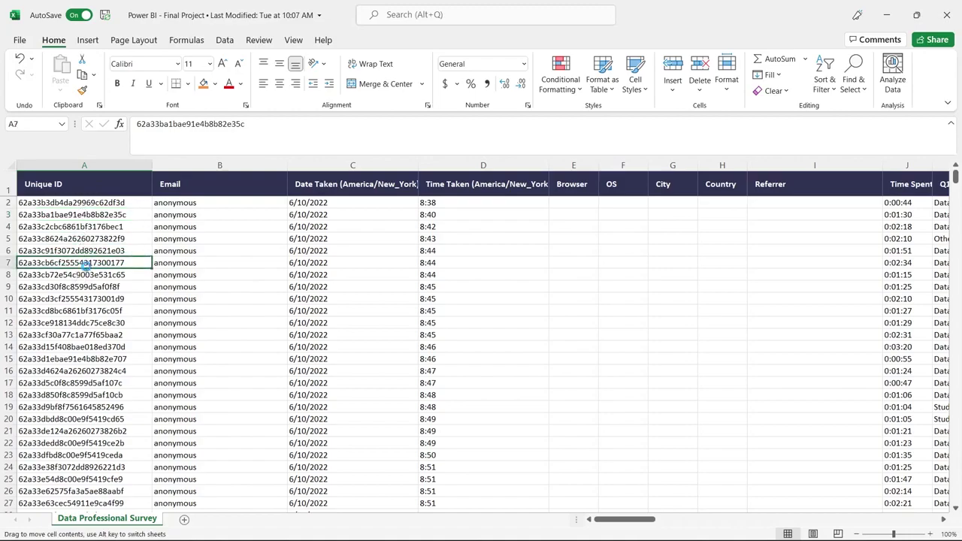
{"action": "left_click", "coordinate": [517, 313]}
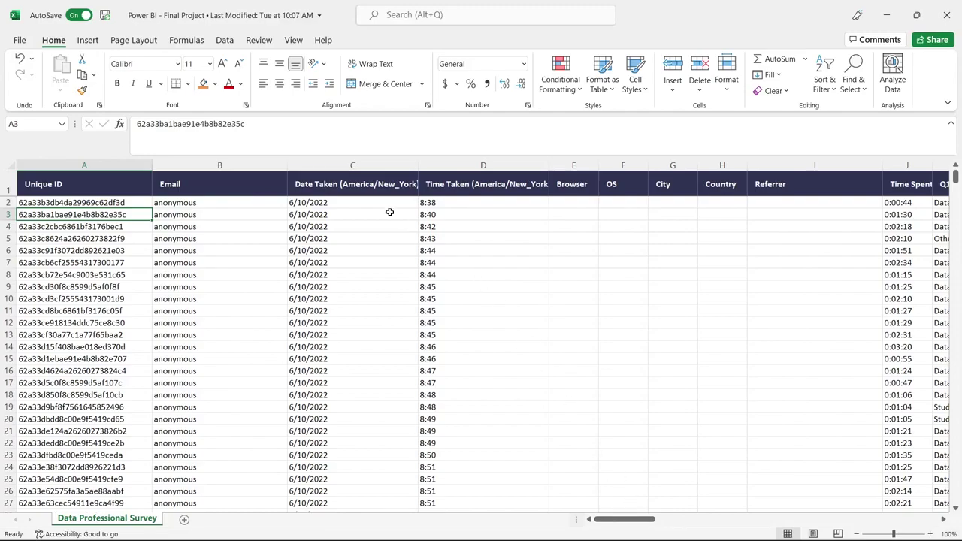
{"action": "left_click_drag", "start_coordinate": [630, 522], "coordinate": [739, 512]}
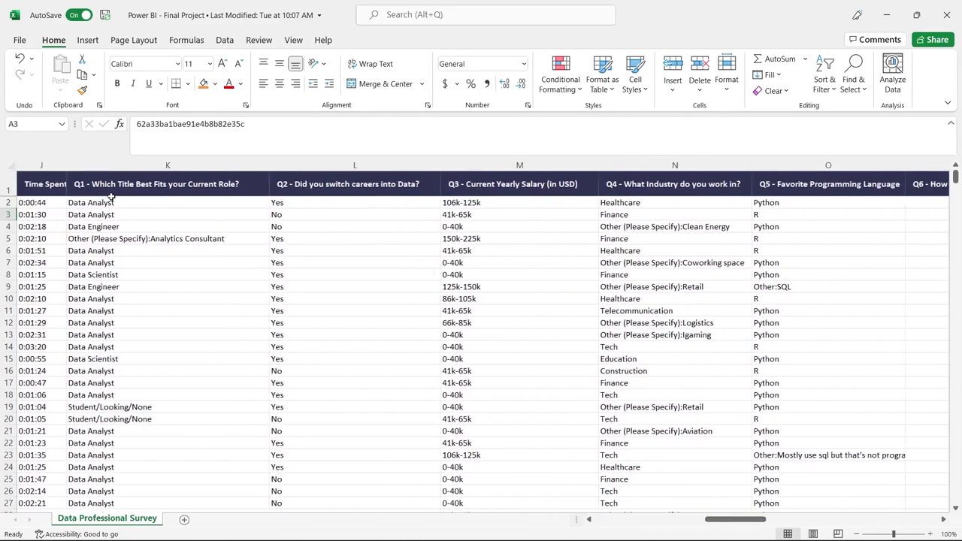
{"action": "double_click", "coordinate": [148, 203]}
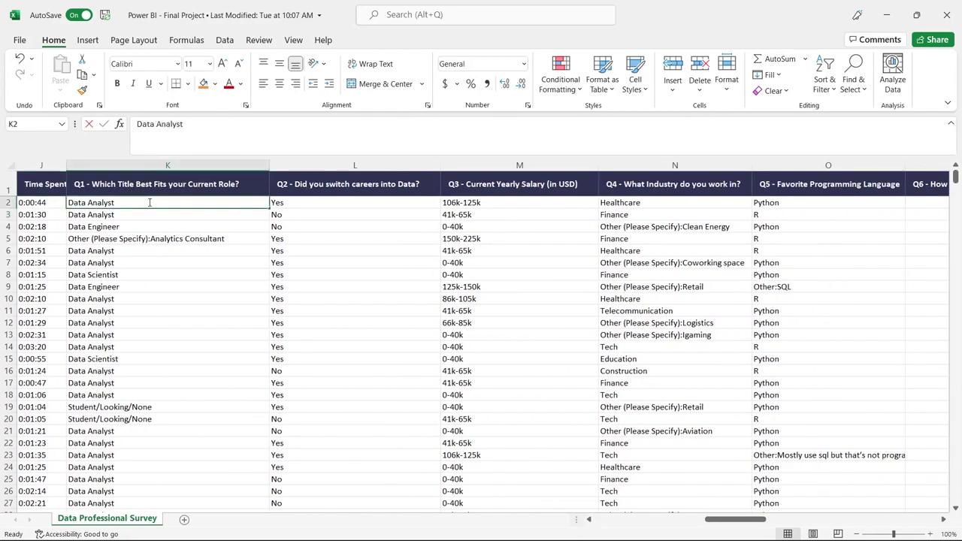
{"action": "left_click", "coordinate": [149, 225]}
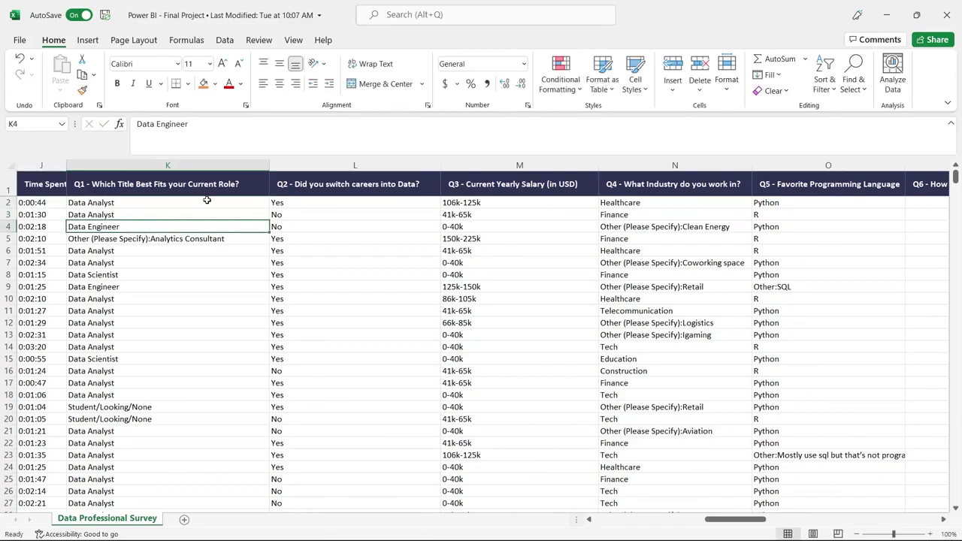
Turn on filters for the header row of the Data Professional Survey sheet
{"action": "left_click", "coordinate": [9, 190]}
{"action": "left_click", "coordinate": [224, 39]}
{"action": "left_click", "coordinate": [417, 75]}
Examine the distinct answers in the Q1 job title column's filter list, enlarging the list for reading
{"action": "left_click", "coordinate": [241, 237]}
{"action": "left_click", "coordinate": [263, 190]}
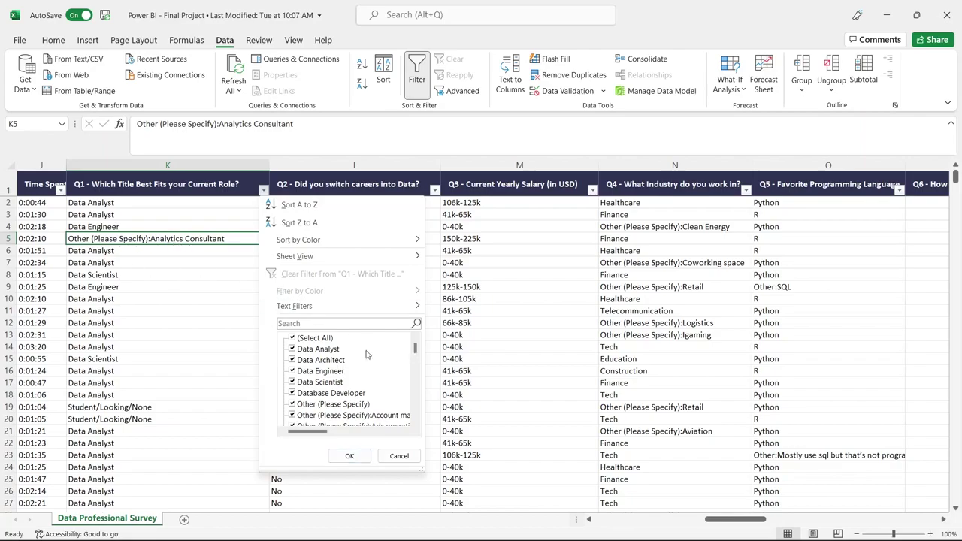
{"action": "left_click_drag", "start_coordinate": [422, 469], "coordinate": [543, 500]}
{"action": "mouse_move", "coordinate": [534, 353]}
{"action": "left_mouse_down"}
{"action": "mouse_move", "coordinate": [532, 448]}
{"action": "mouse_move", "coordinate": [534, 340]}
{"action": "left_mouse_up"}
{"action": "left_click", "coordinate": [518, 488]}
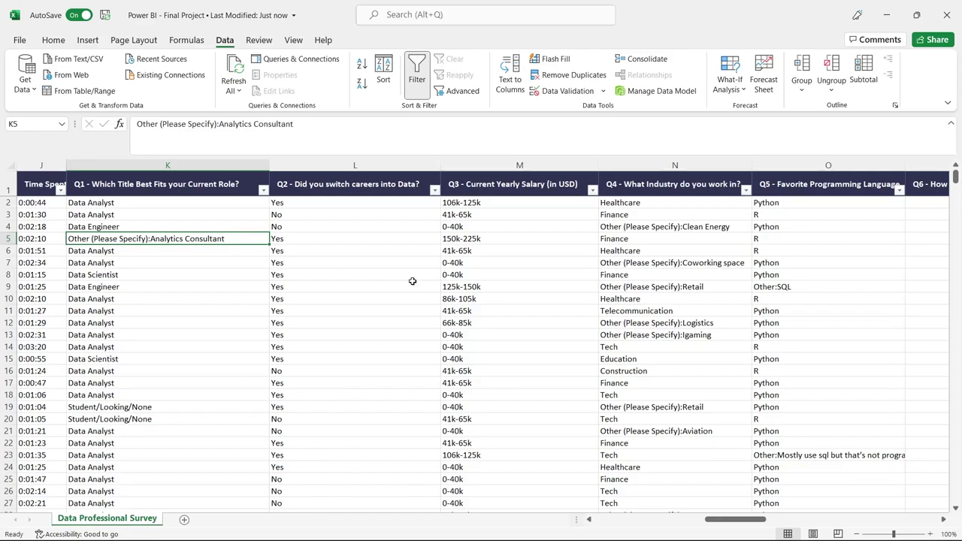
Examine the distinct salary ranges in the Q3 - Current Yearly Salary column's filter list
{"action": "left_click_drag", "start_coordinate": [725, 522], "coordinate": [748, 522]}
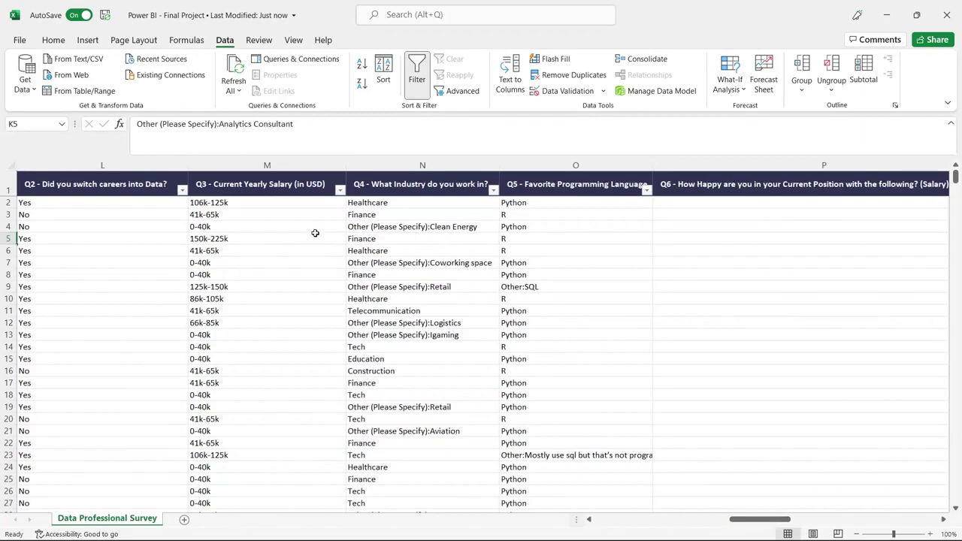
{"action": "left_click", "coordinate": [341, 190]}
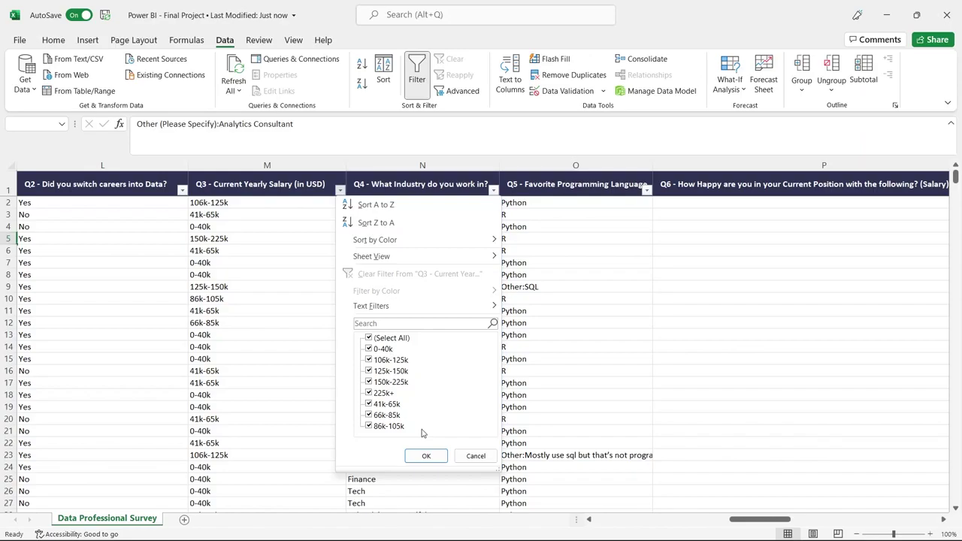
{"action": "left_click", "coordinate": [469, 456]}
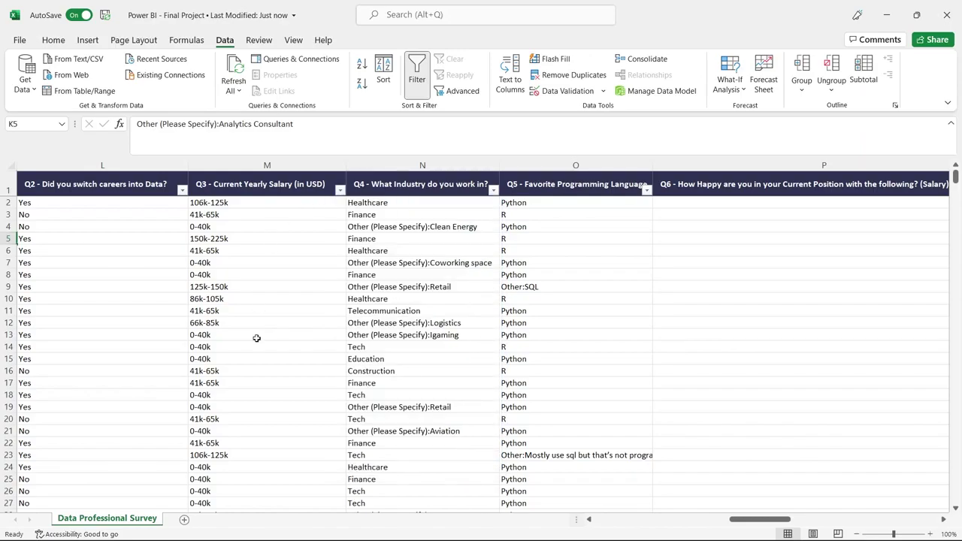
Examine the Q6 job happiness ratings across the Salary through Learning New Things columns
{"action": "left_click_drag", "start_coordinate": [749, 519], "coordinate": [752, 520]}
{"action": "left_click_drag", "start_coordinate": [746, 520], "coordinate": [800, 522]}
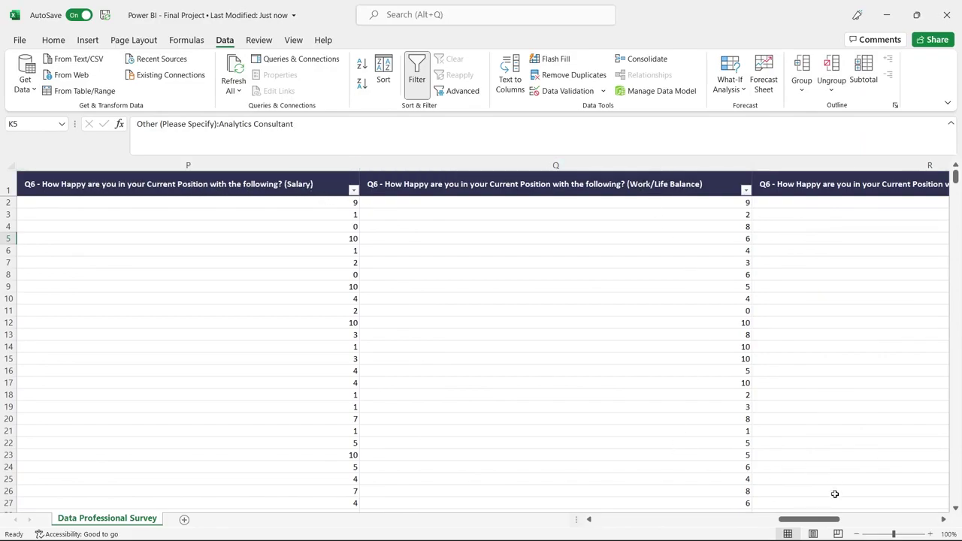
{"action": "left_click_drag", "start_coordinate": [820, 524], "coordinate": [846, 524]}
{"action": "scroll", "coordinate": [705, 308], "scroll_direction": "right", "scroll_amount": 5}
{"action": "scroll", "coordinate": [718, 281], "scroll_direction": "right", "scroll_amount": 5}
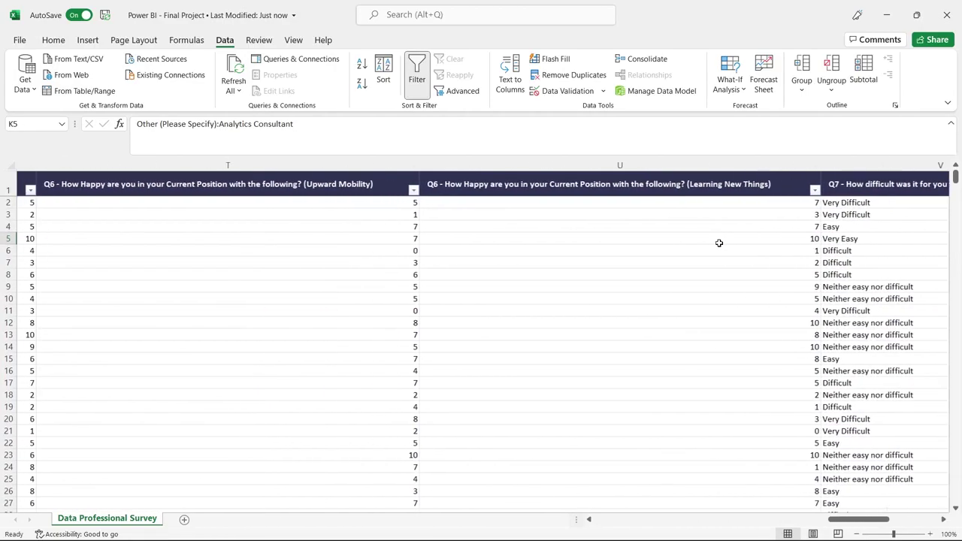
{"action": "scroll", "coordinate": [719, 243], "scroll_direction": "right", "scroll_amount": 1}
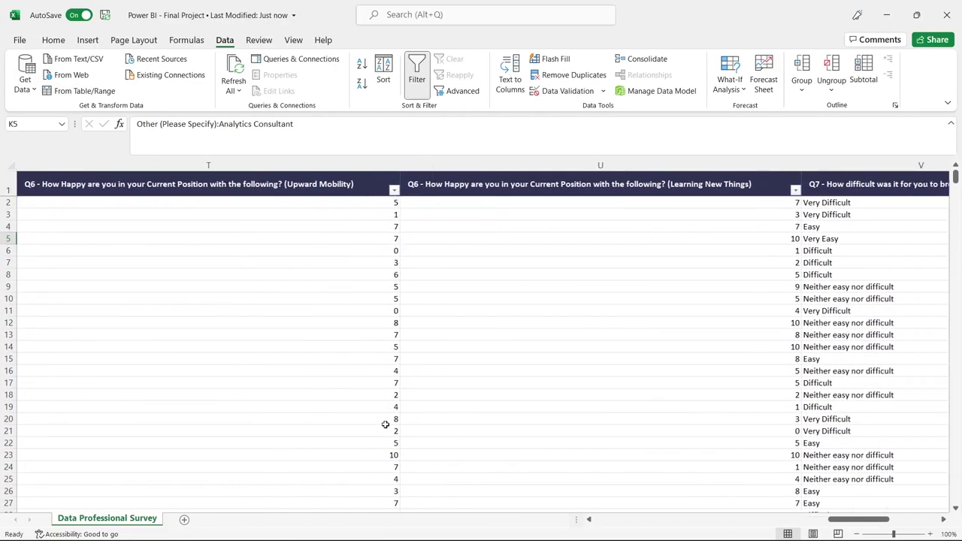
{"action": "left_click", "coordinate": [377, 456]}
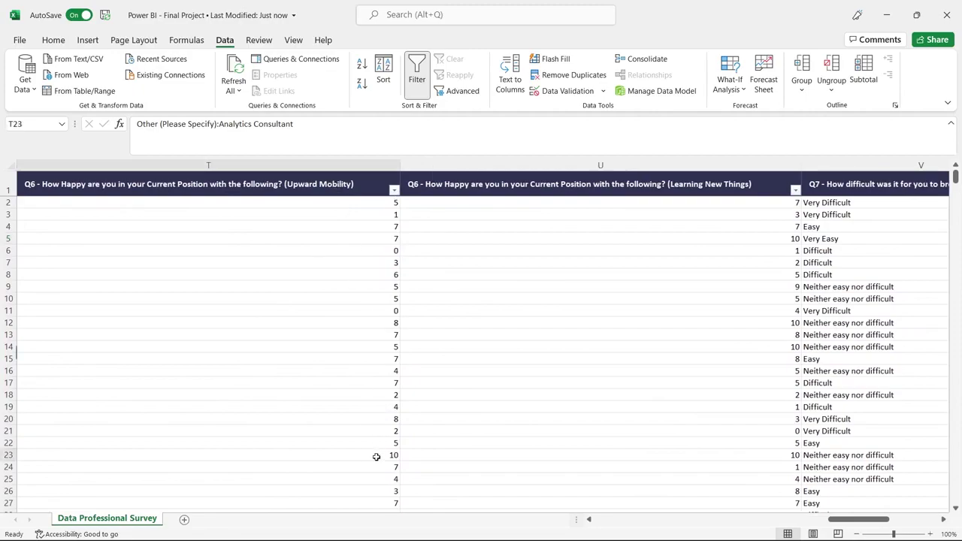
{"action": "left_click", "coordinate": [392, 312]}
{"action": "left_click", "coordinate": [386, 216]}
{"action": "left_click", "coordinate": [530, 309]}
Examine the Q7 answers on how difficult it was to break into data
{"action": "left_click_drag", "start_coordinate": [857, 520], "coordinate": [887, 522]}
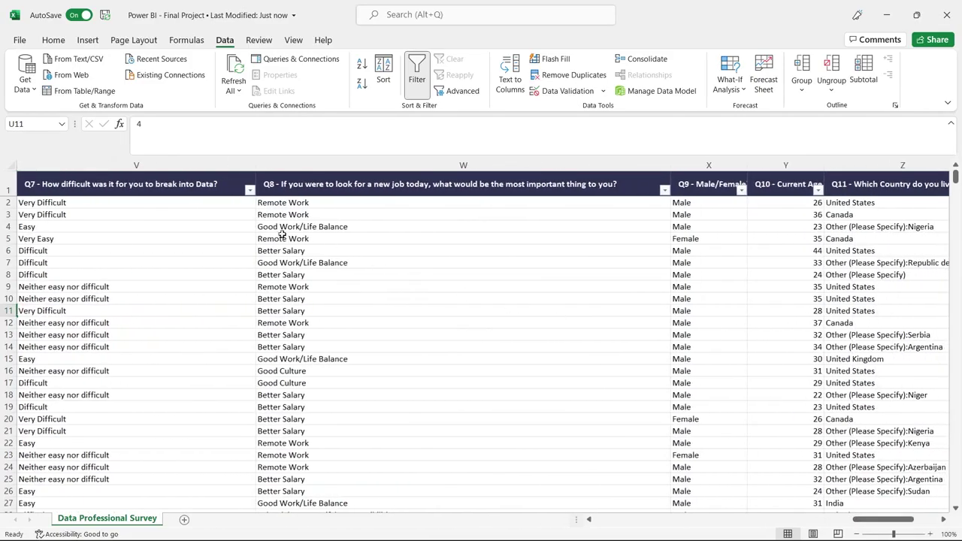
{"action": "left_click", "coordinate": [88, 207]}
{"action": "left_click_drag", "start_coordinate": [89, 206], "coordinate": [90, 248]}
{"action": "left_click", "coordinate": [90, 250]}
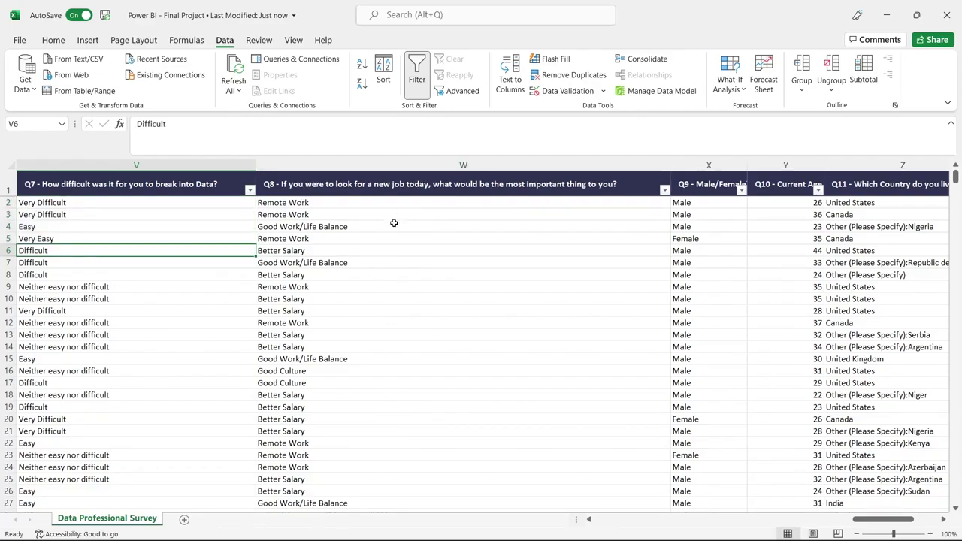
Examine the distinct ages in the Q10 - Current Age column's filter list
{"action": "left_click_drag", "start_coordinate": [869, 524], "coordinate": [894, 522]}
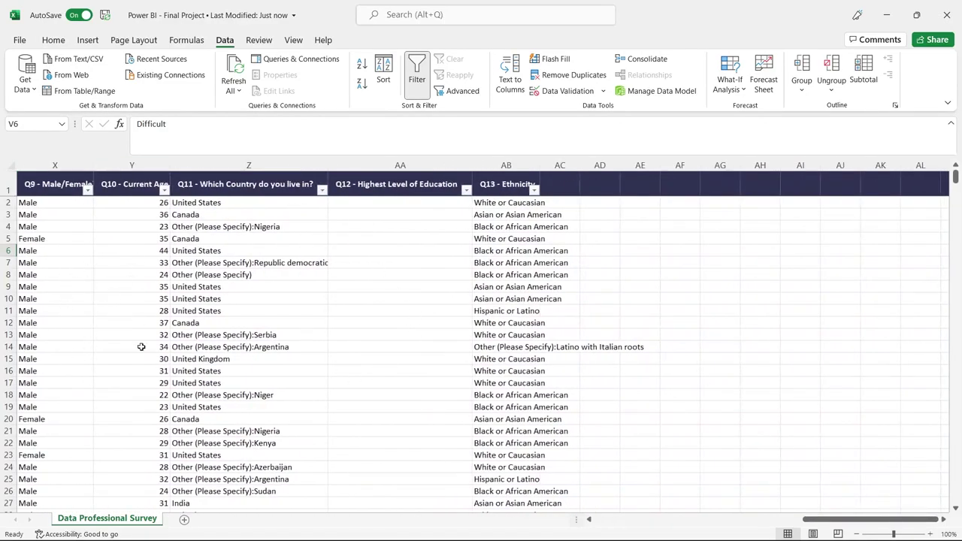
{"action": "left_click", "coordinate": [164, 189]}
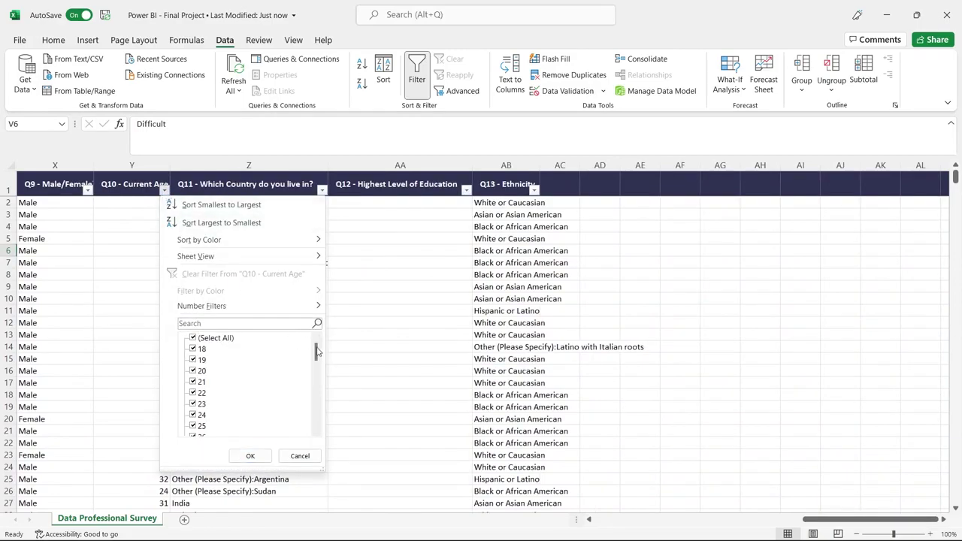
{"action": "left_click_drag", "start_coordinate": [316, 350], "coordinate": [317, 403]}
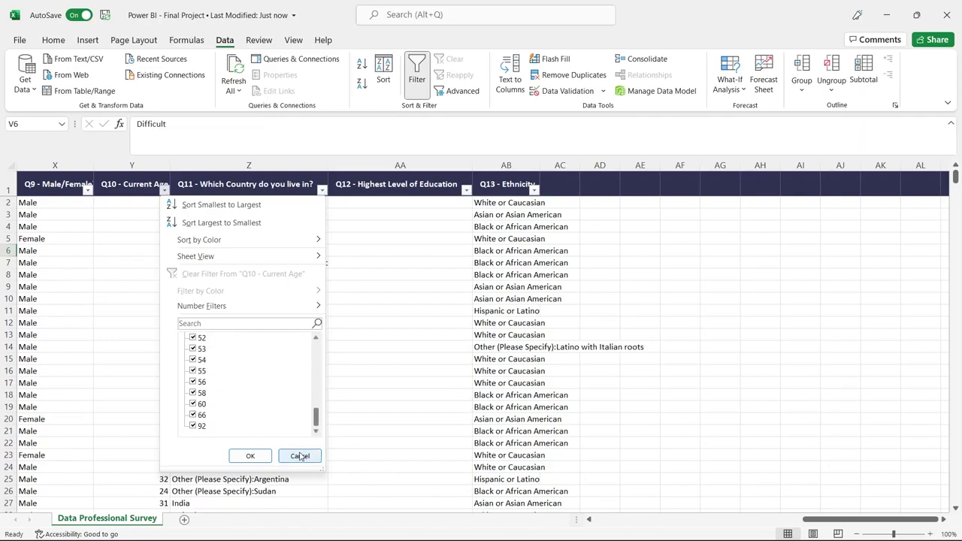
{"action": "left_click", "coordinate": [315, 349]}
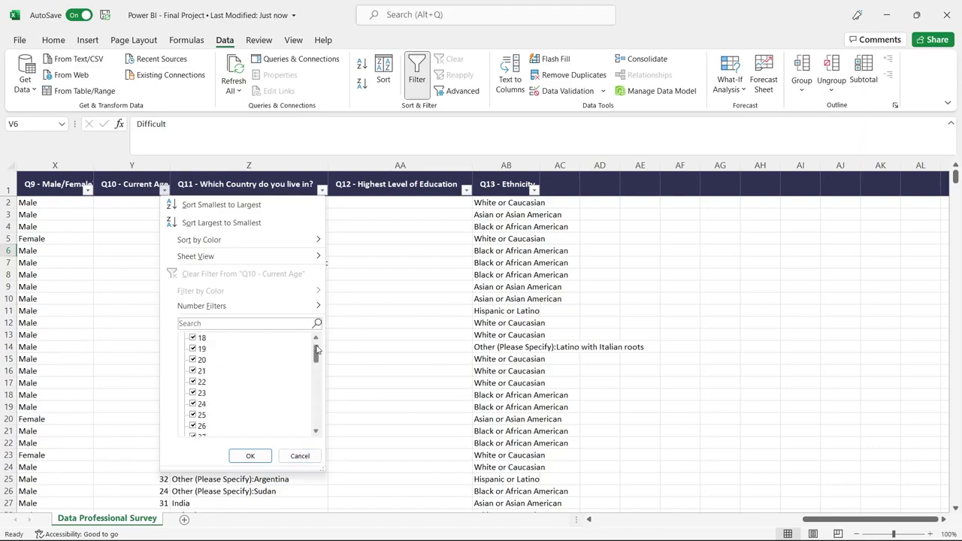
{"action": "left_click", "coordinate": [316, 345]}
Filter the Q10 - Current Age column to show only age 92
{"action": "left_click", "coordinate": [225, 339]}
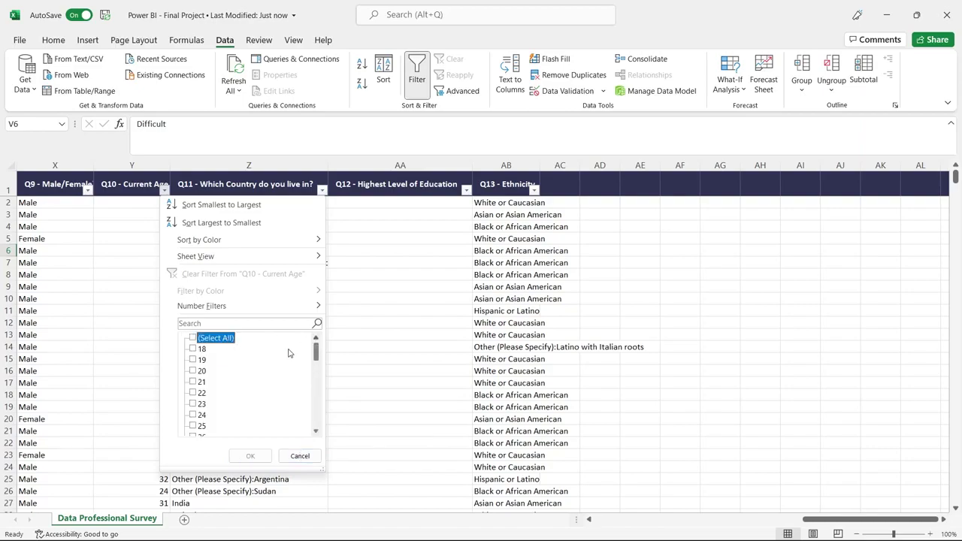
{"action": "left_click_drag", "start_coordinate": [317, 354], "coordinate": [317, 430]}
{"action": "left_click", "coordinate": [197, 426]}
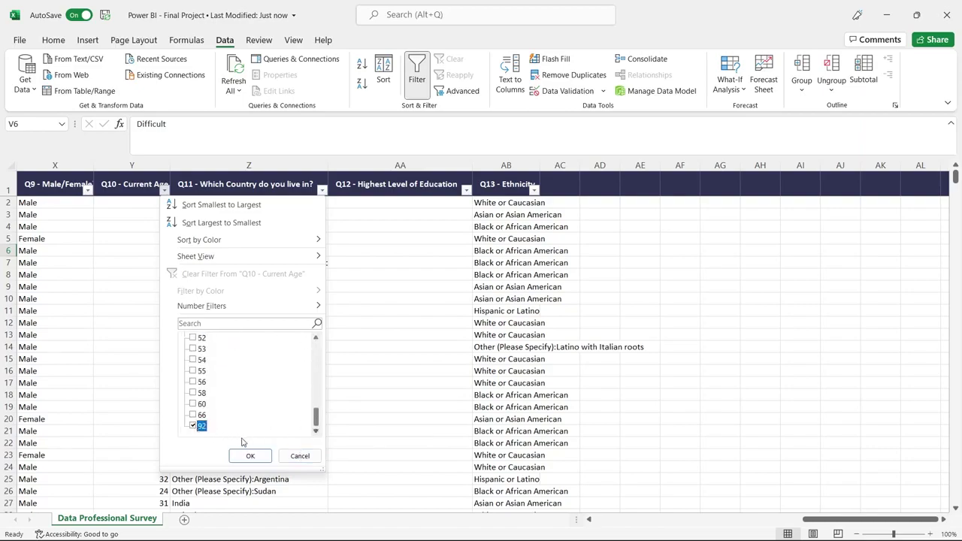
{"action": "left_click", "coordinate": [248, 455]}
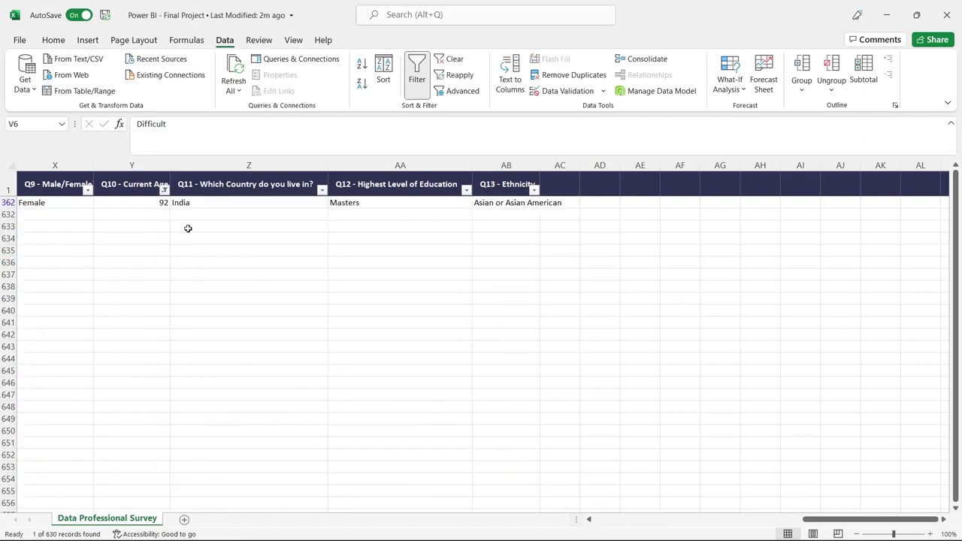
Undo the age filter and look over the remaining columns through Q13 - Ethnicity
{"action": "key", "text": "ctrl+z"}
{"action": "left_click", "coordinate": [466, 286]}
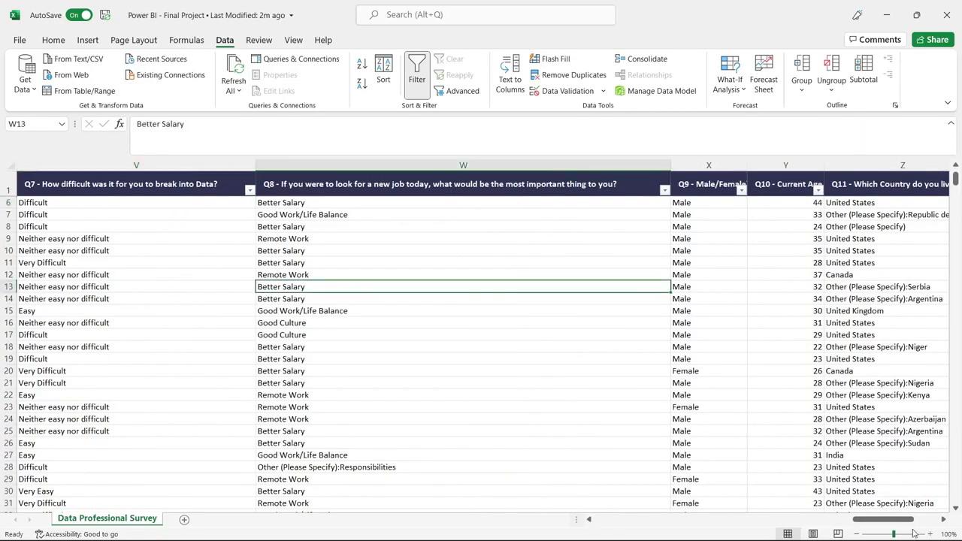
{"action": "scroll", "coordinate": [930, 517], "scroll_direction": "right", "scroll_amount": 3}
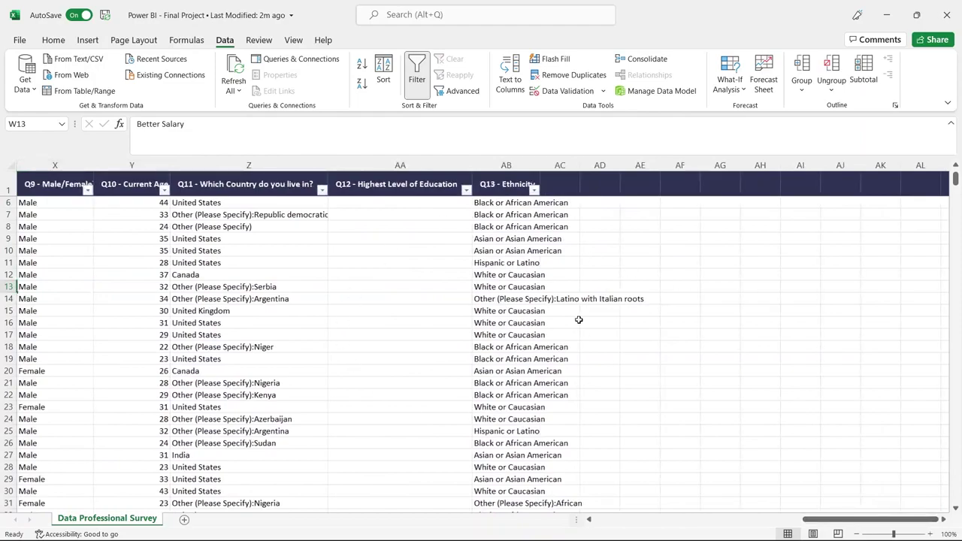
{"action": "left_click_drag", "start_coordinate": [850, 521], "coordinate": [644, 531]}
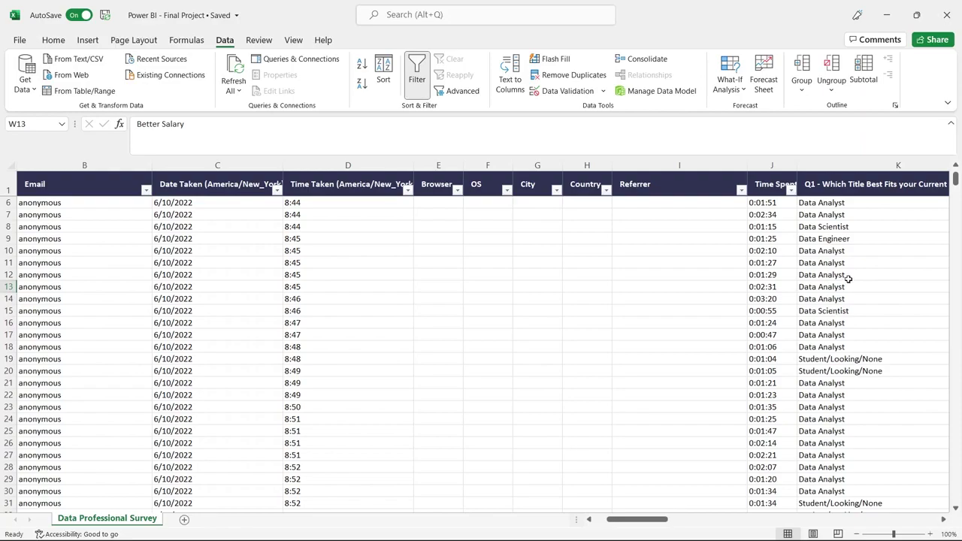
Close the workbook, switch to Power BI Desktop, and open the Data Professional Survey sheet from Power BI - Final Project for transforming
{"action": "left_click", "coordinate": [947, 14]}
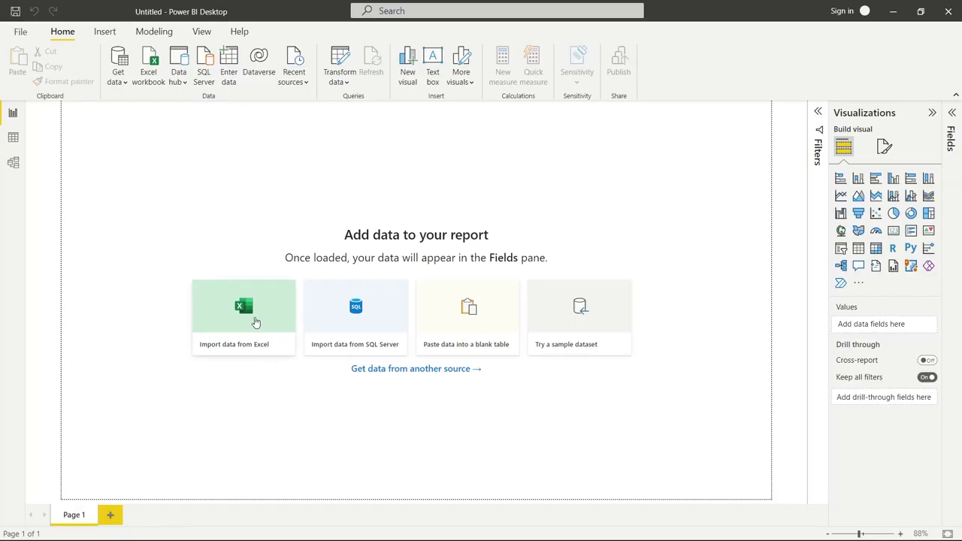
{"action": "left_click", "coordinate": [255, 321]}
{"action": "left_click", "coordinate": [221, 286]}
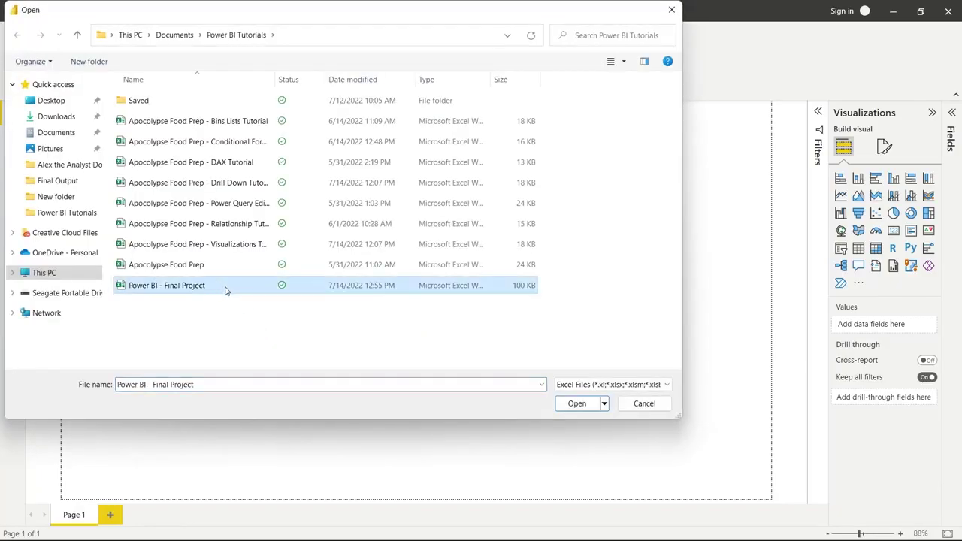
{"action": "left_click", "coordinate": [577, 404]}
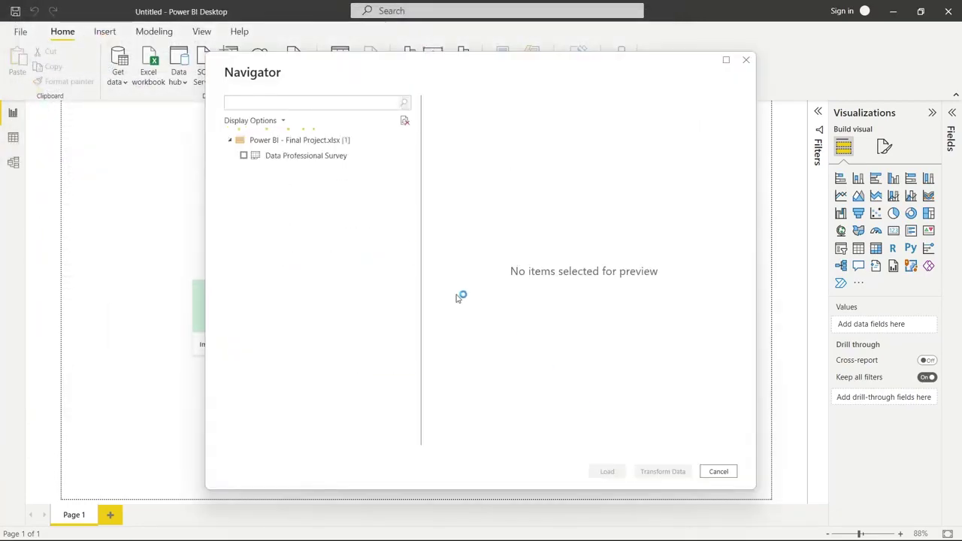
{"action": "left_click", "coordinate": [244, 156]}
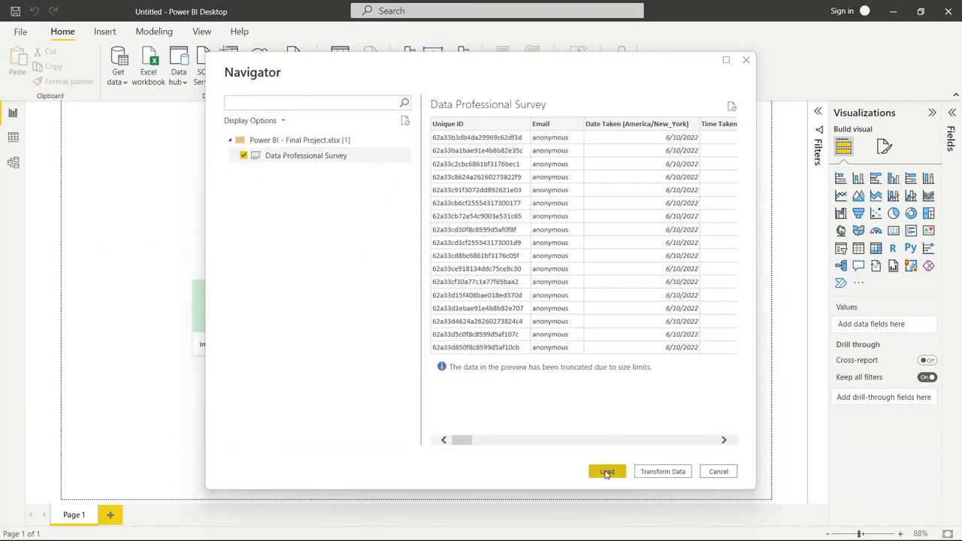
{"action": "left_click", "coordinate": [670, 472]}
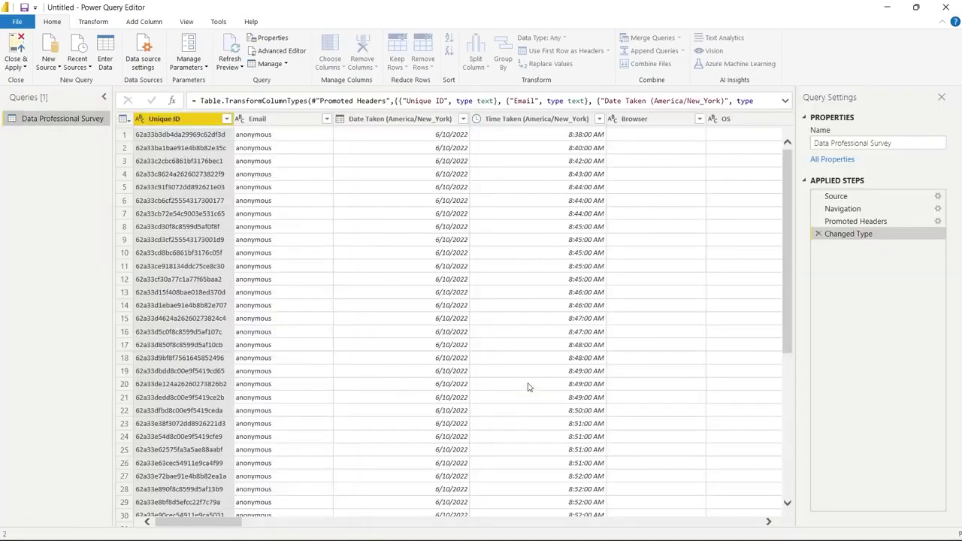
Remove the empty Browser, OS, City, Country and Referrer columns from the Data Professional Survey query
{"action": "mouse_move", "coordinate": [226, 523]}
{"action": "left_mouse_down"}
{"action": "mouse_move", "coordinate": [371, 513]}
{"action": "mouse_move", "coordinate": [217, 517]}
{"action": "left_mouse_up"}
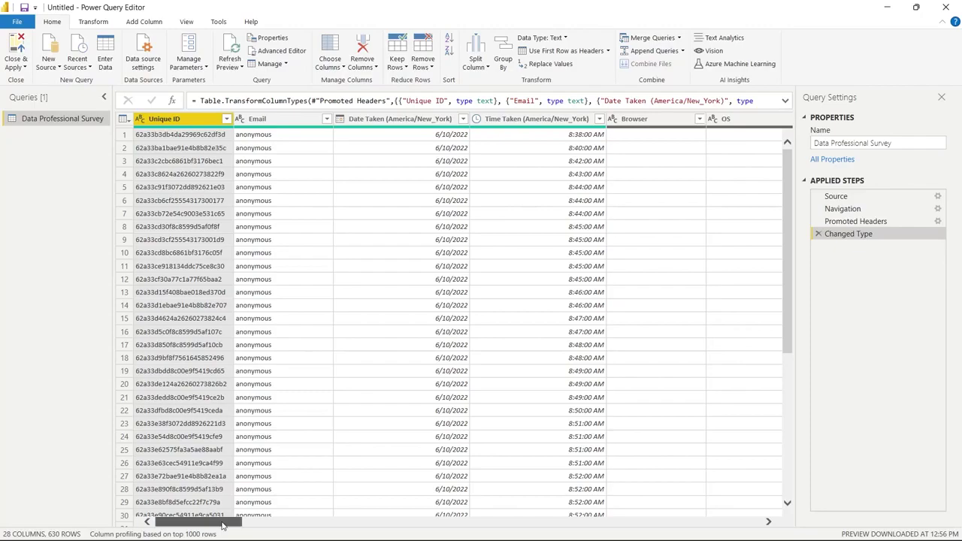
{"action": "left_click_drag", "start_coordinate": [223, 527], "coordinate": [287, 521]}
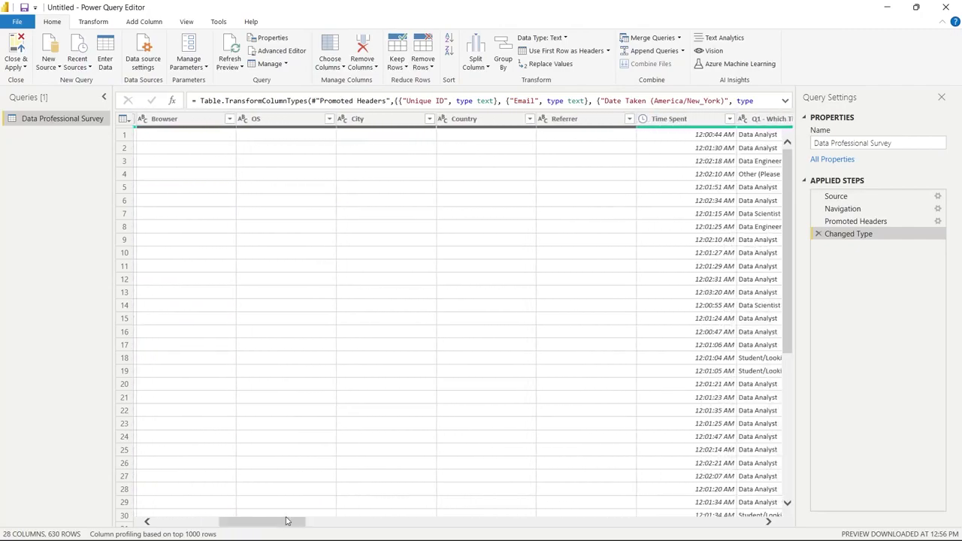
{"action": "left_click", "coordinate": [181, 119]}
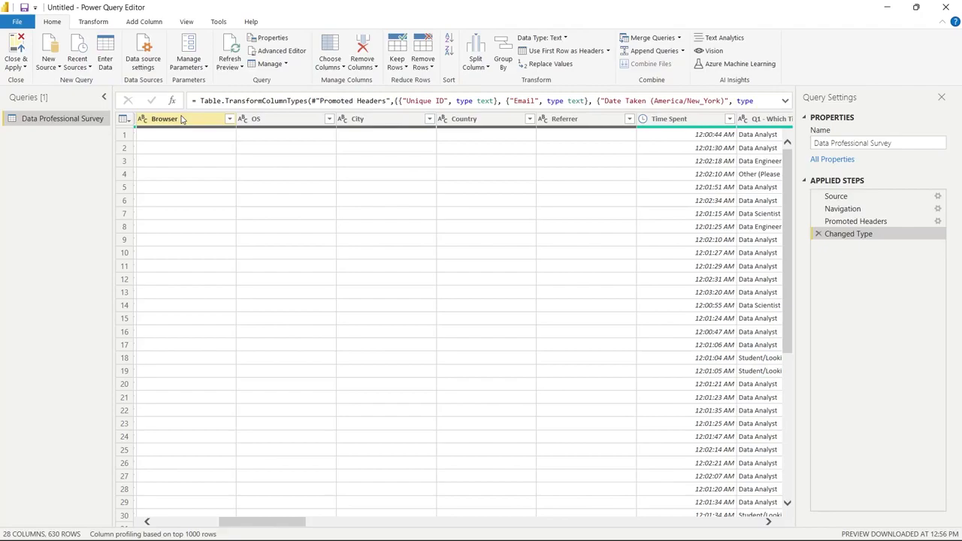
{"action": "left_click", "coordinate": [187, 120]}
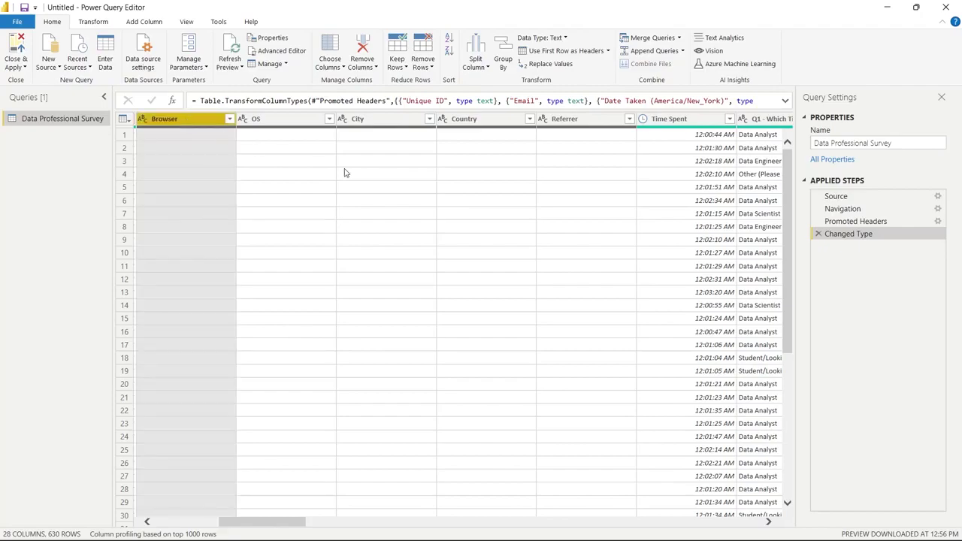
{"action": "left_click", "coordinate": [591, 124], "text": "shift"}
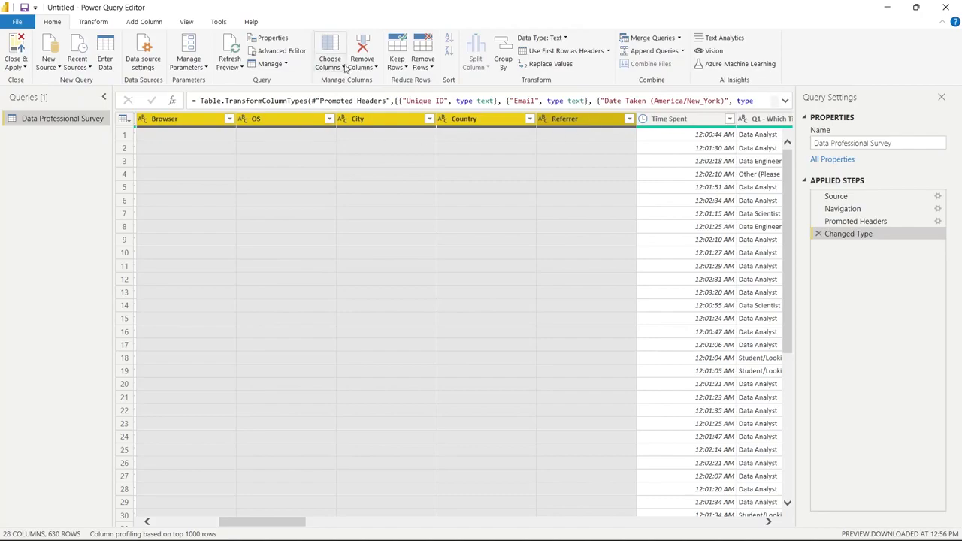
{"action": "left_click", "coordinate": [362, 46]}
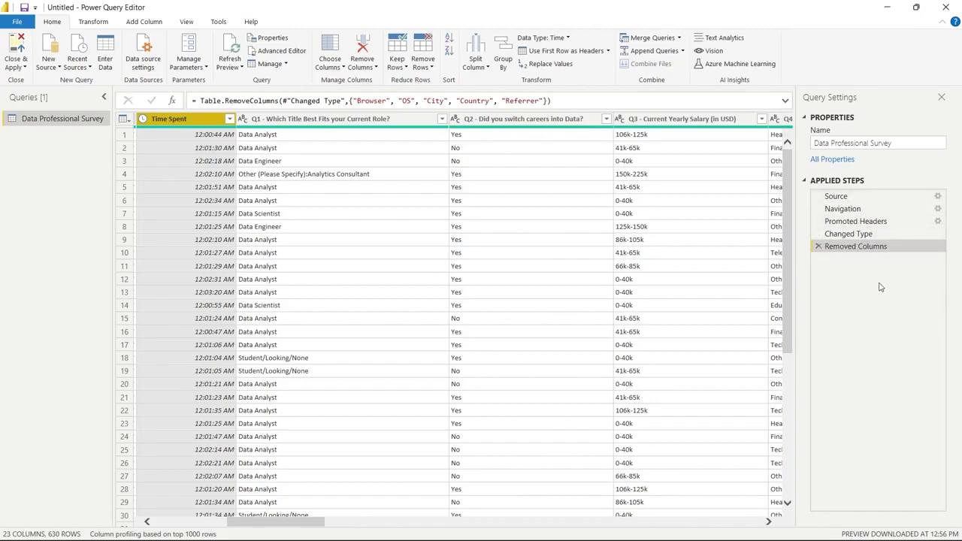
Examine the distinct job titles in the filter list of the Q1 - Which Title Best Fits your Current Role? column
{"action": "left_click", "coordinate": [378, 279]}
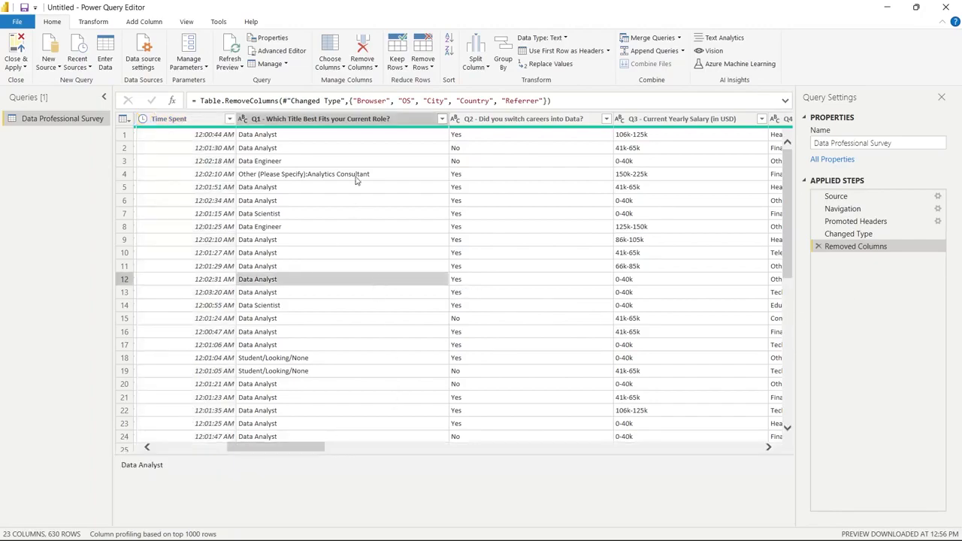
{"action": "left_click", "coordinate": [384, 121]}
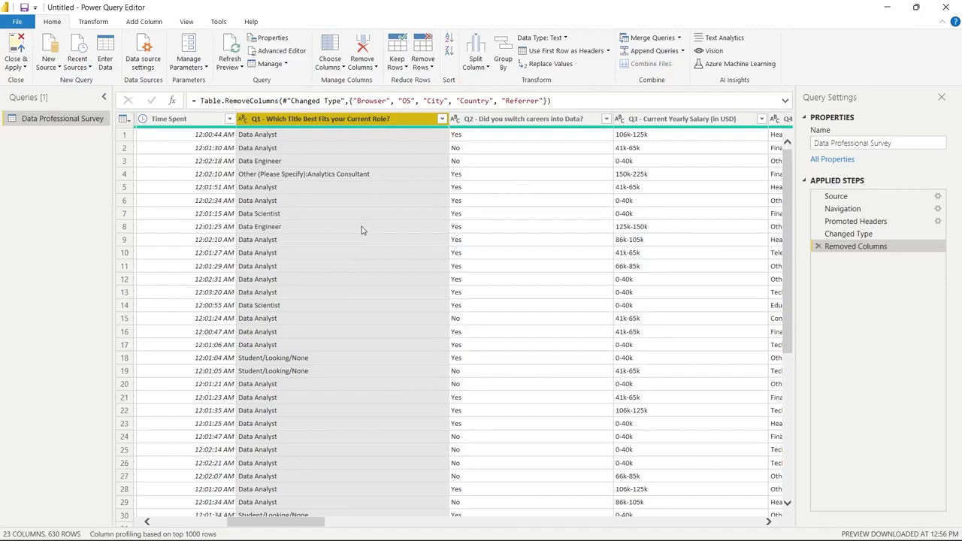
{"action": "left_click", "coordinate": [353, 203]}
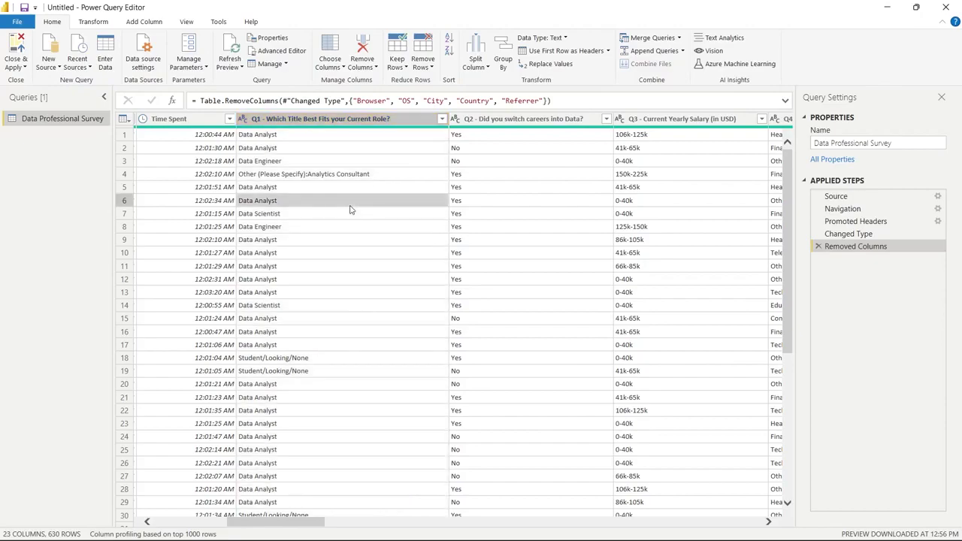
{"action": "left_click", "coordinate": [442, 119]}
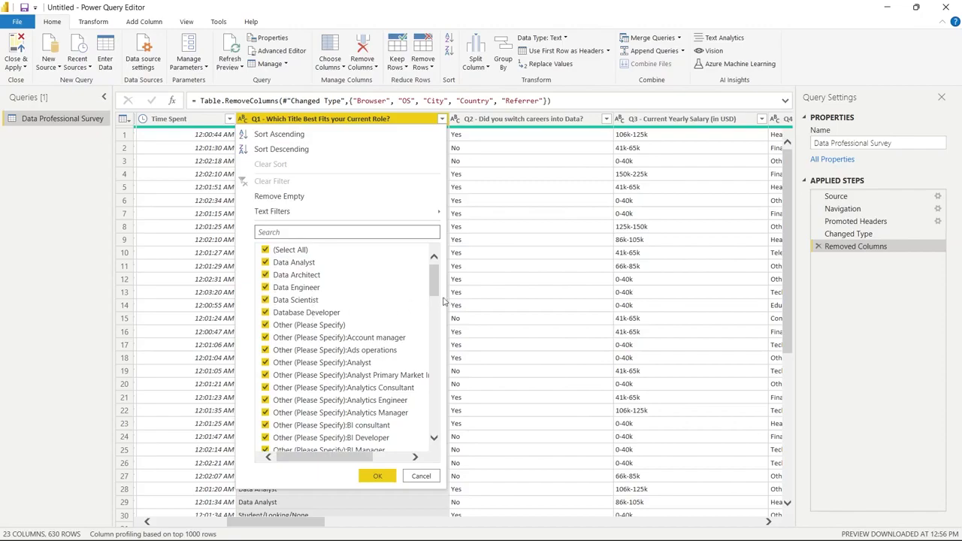
{"action": "left_click_drag", "start_coordinate": [434, 280], "coordinate": [435, 430]}
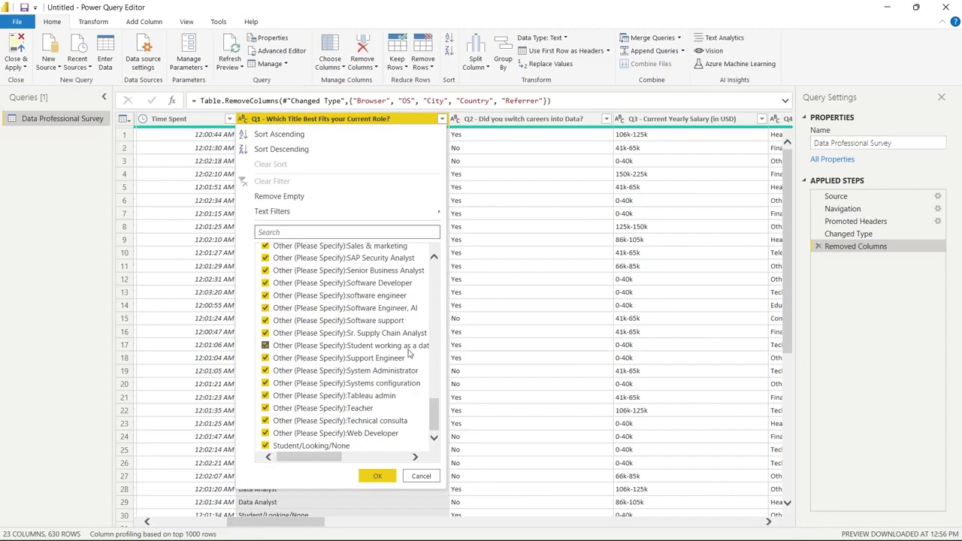
{"action": "left_click_drag", "start_coordinate": [434, 413], "coordinate": [436, 391]}
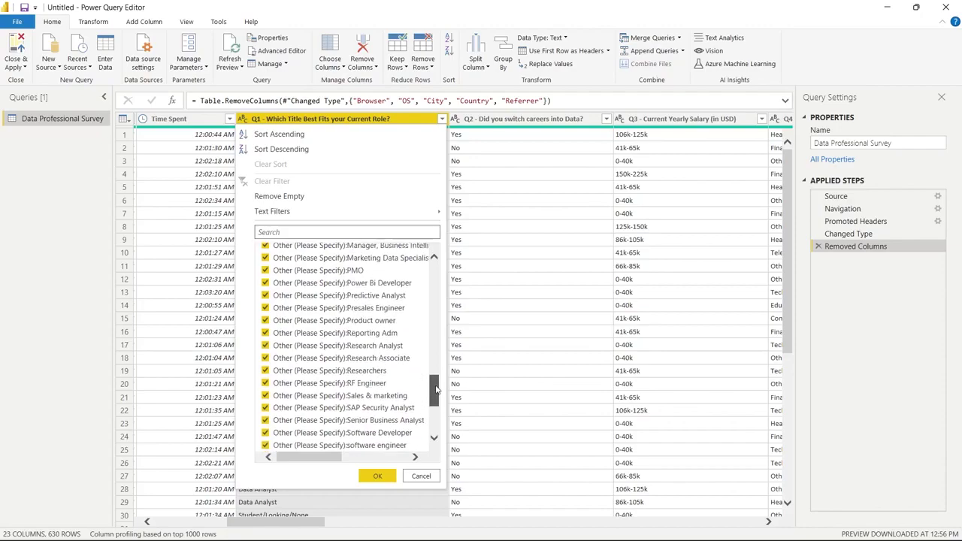
{"action": "left_click_drag", "start_coordinate": [433, 389], "coordinate": [433, 329]}
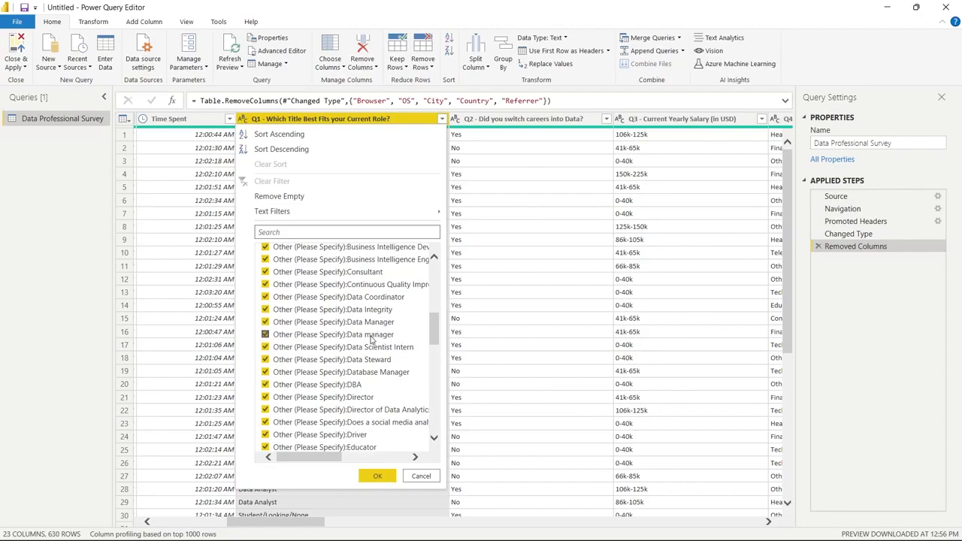
{"action": "left_click_drag", "start_coordinate": [435, 334], "coordinate": [437, 275]}
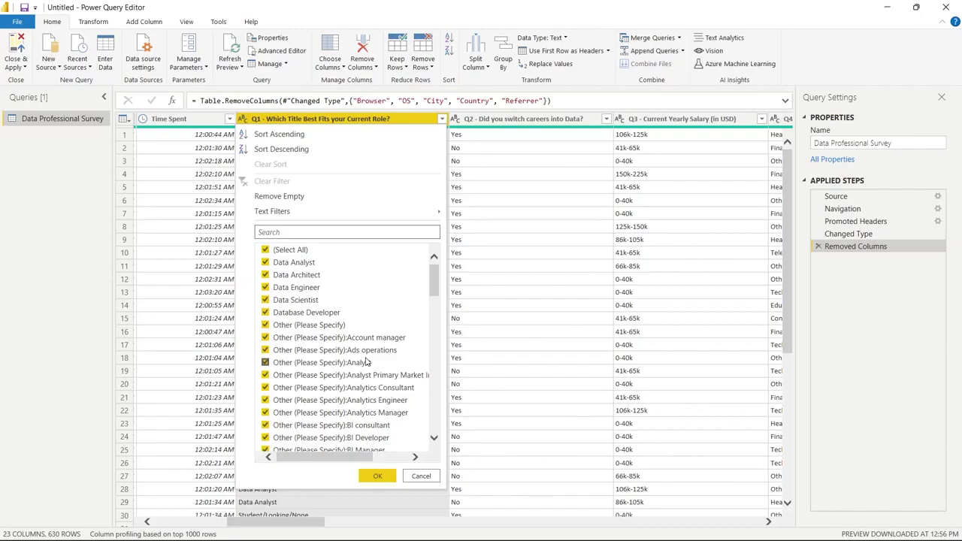
{"action": "left_click", "coordinate": [421, 476]}
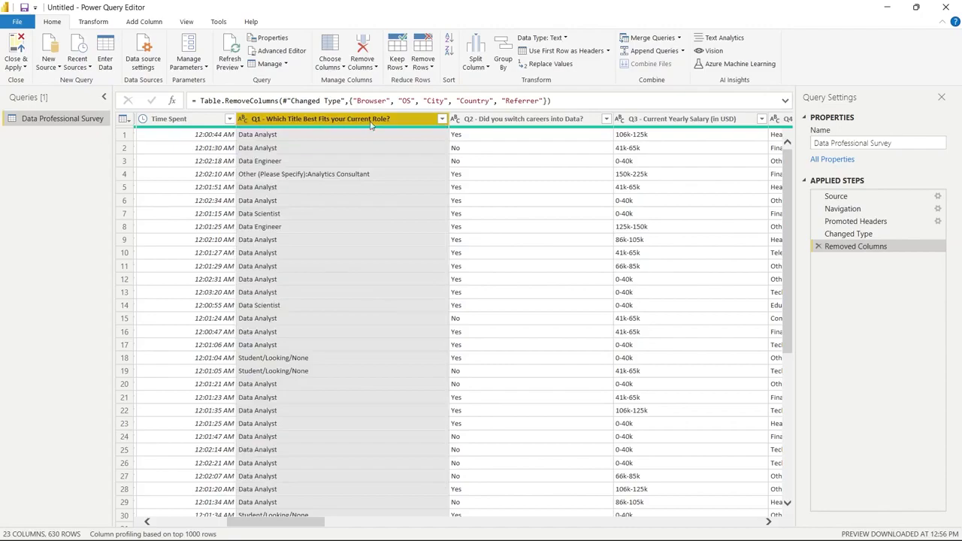
Split the Q1 - Which Title Best Fits your Current Role? column by the custom delimiter "(" at the left-most occurrence
{"action": "left_click", "coordinate": [479, 64]}
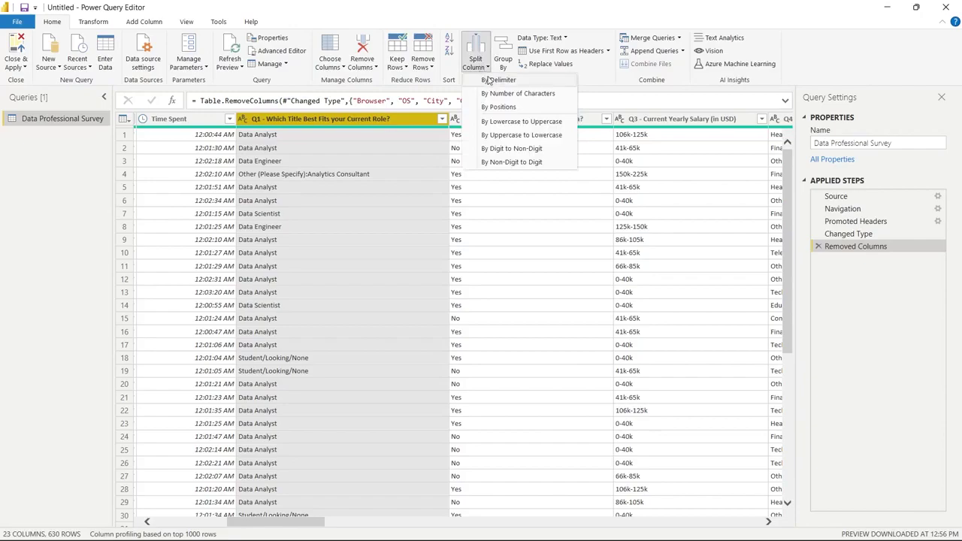
{"action": "left_click", "coordinate": [490, 80]}
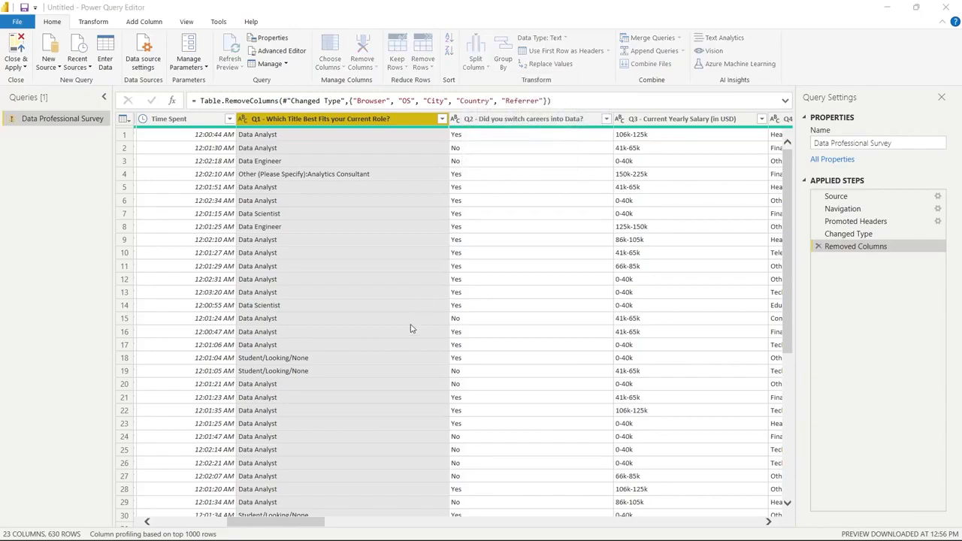
{"action": "left_click_drag", "start_coordinate": [374, 145], "coordinate": [541, 144]}
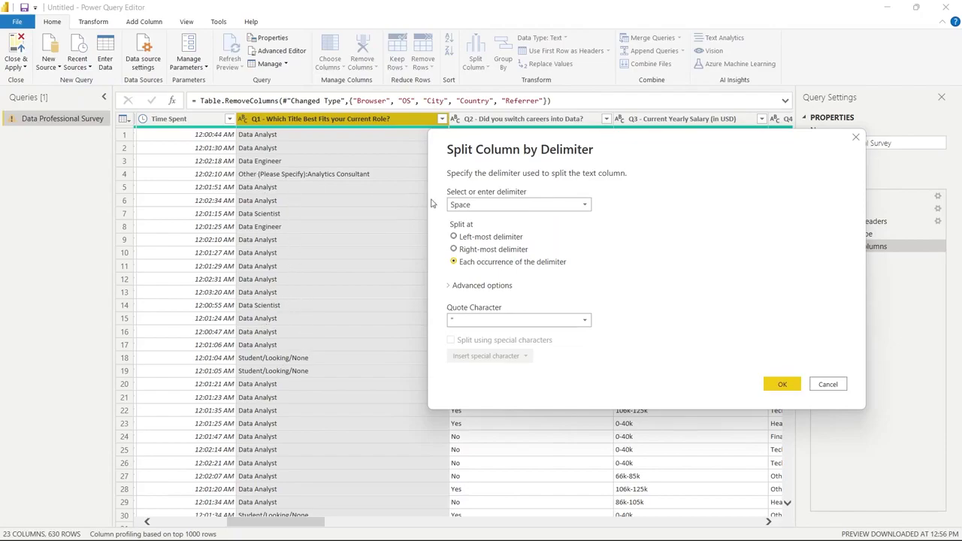
{"action": "left_click", "coordinate": [485, 208]}
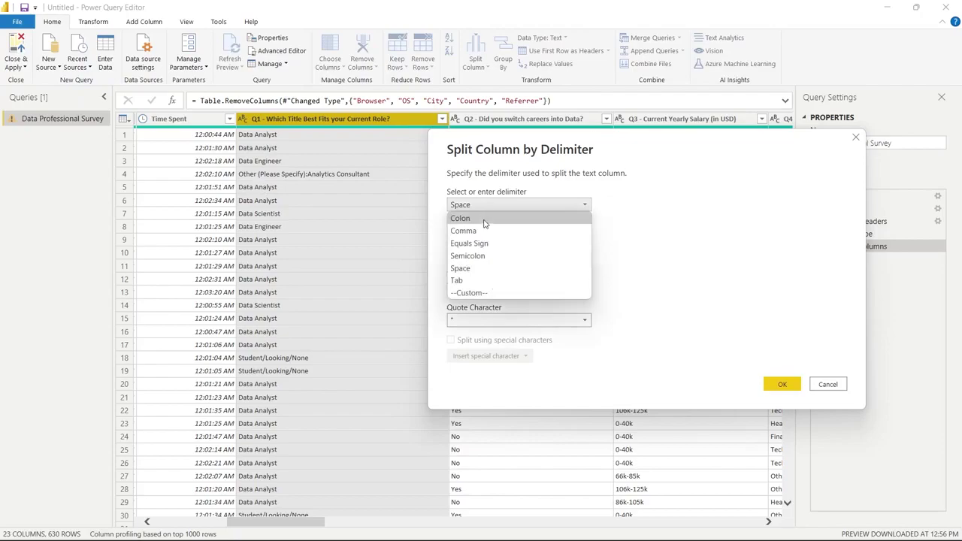
{"action": "left_click", "coordinate": [489, 293]}
{"action": "left_click", "coordinate": [511, 222]}
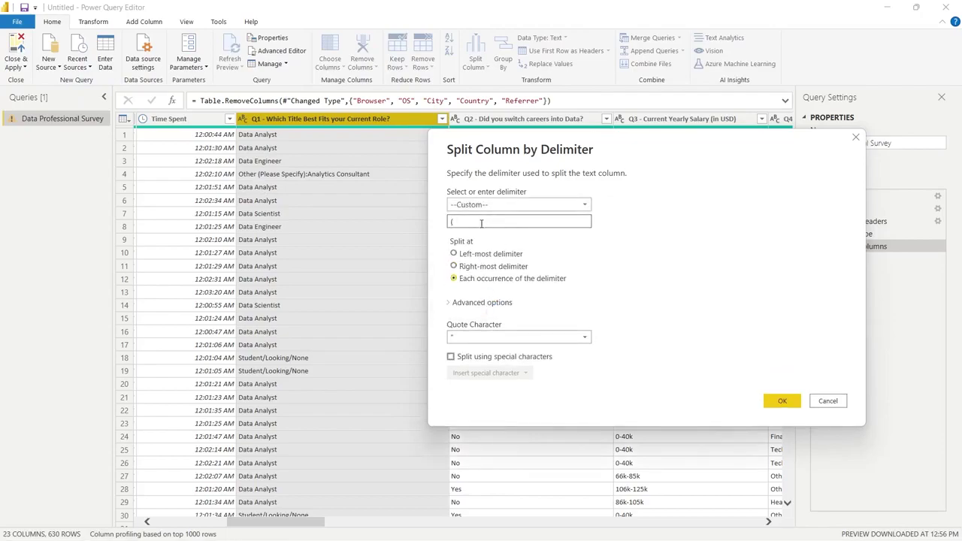
{"action": "type", "text": "("}
{"action": "left_click", "coordinate": [455, 257]}
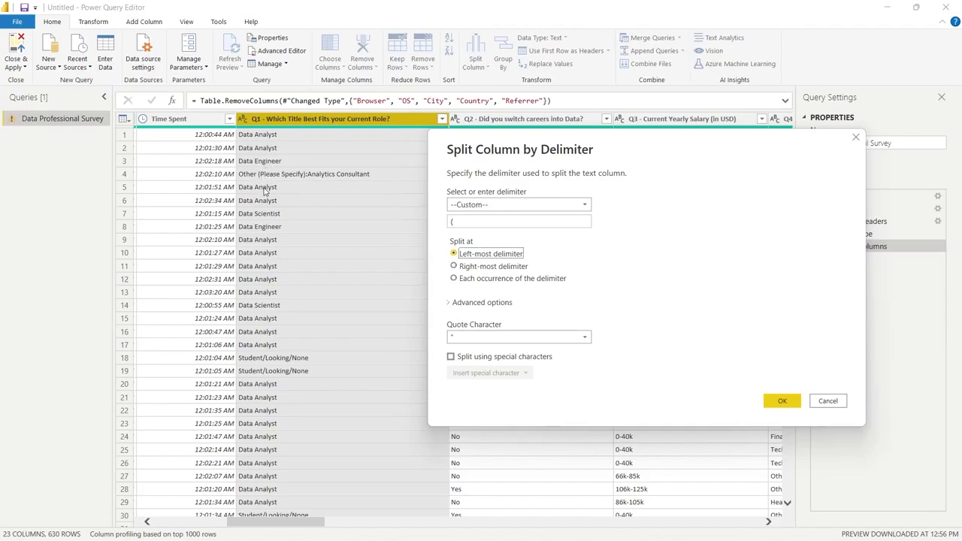
{"action": "left_click", "coordinate": [453, 223]}
{"action": "left_click", "coordinate": [783, 400]}
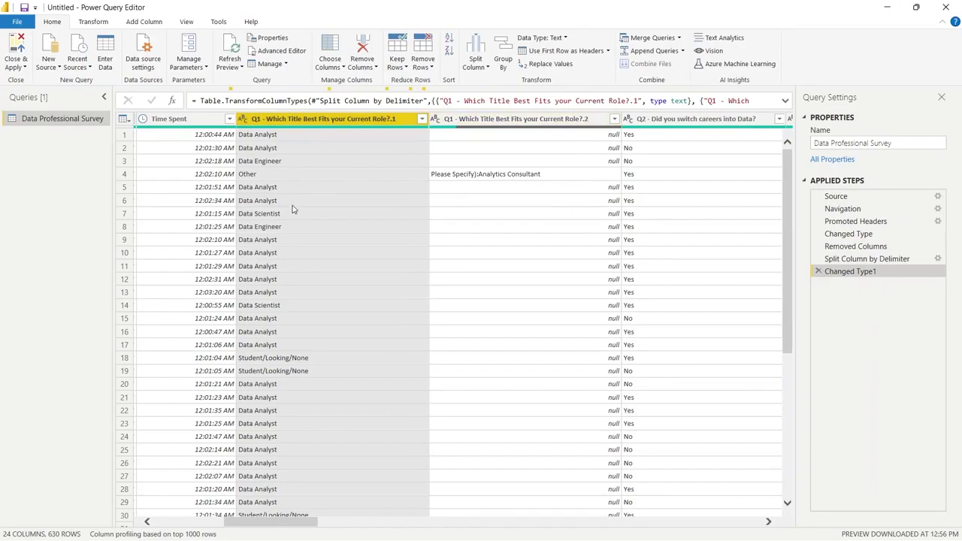
Check the distinct titles in the first split Q1 column and remove the Q1 - Which Title Best Fits your Current Role?.2 column
{"action": "left_click", "coordinate": [421, 119]}
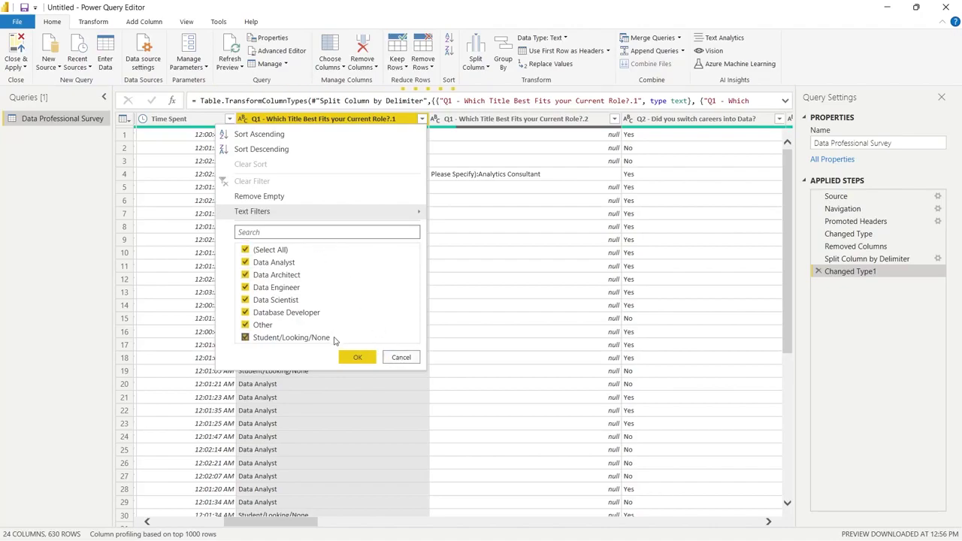
{"action": "left_click", "coordinate": [401, 357]}
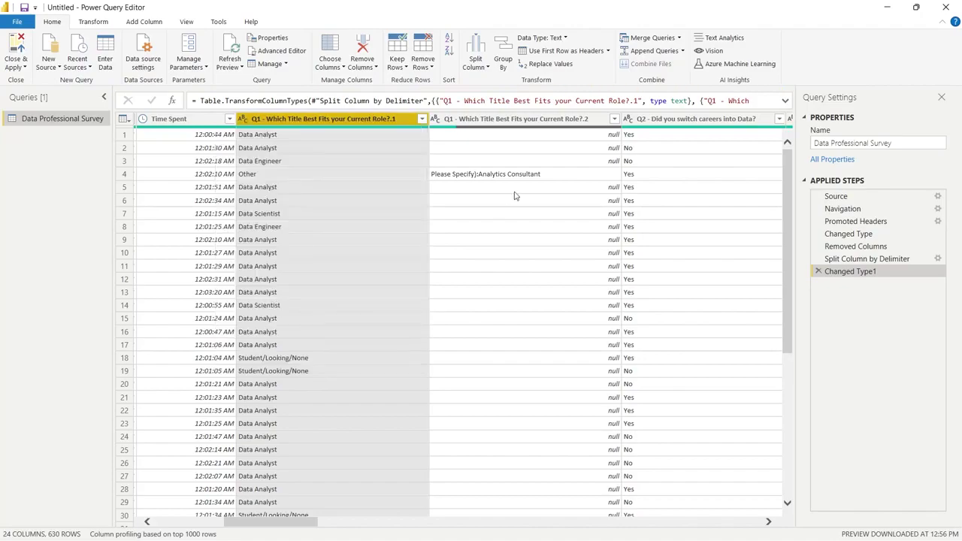
{"action": "left_click", "coordinate": [564, 122]}
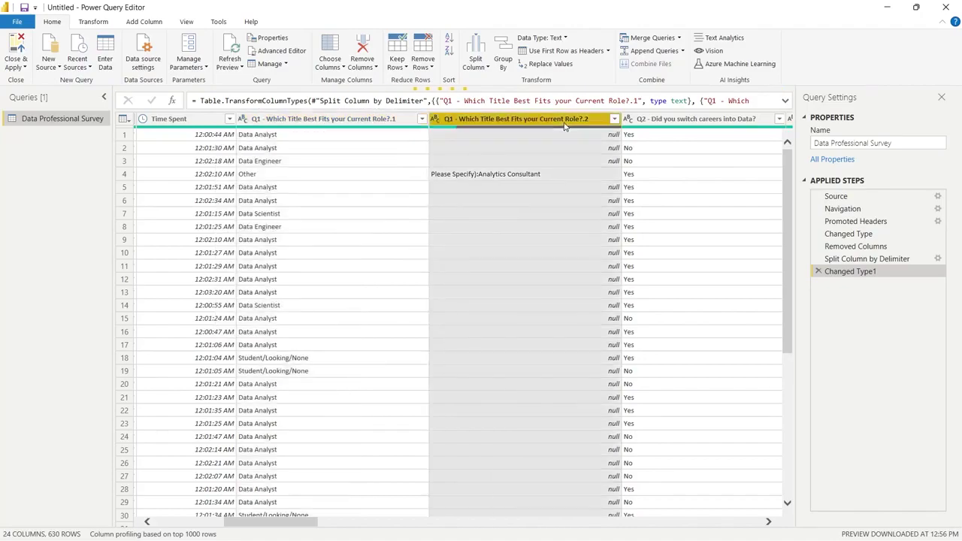
{"action": "left_click", "coordinate": [368, 45]}
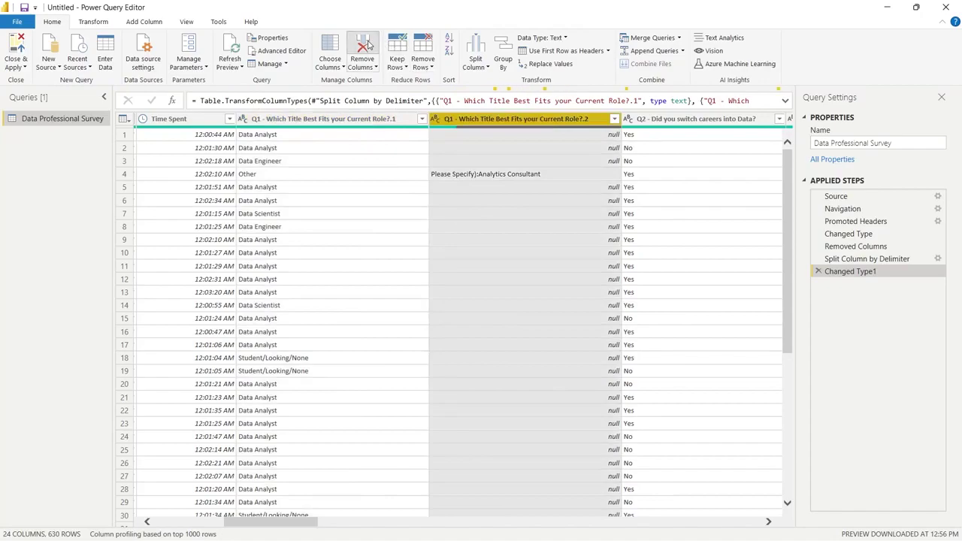
{"action": "left_click", "coordinate": [451, 266]}
Examine the distinct answers in the filter list of the Q5 - Favorite Programming Language column
{"action": "left_click_drag", "start_coordinate": [303, 446], "coordinate": [378, 451]}
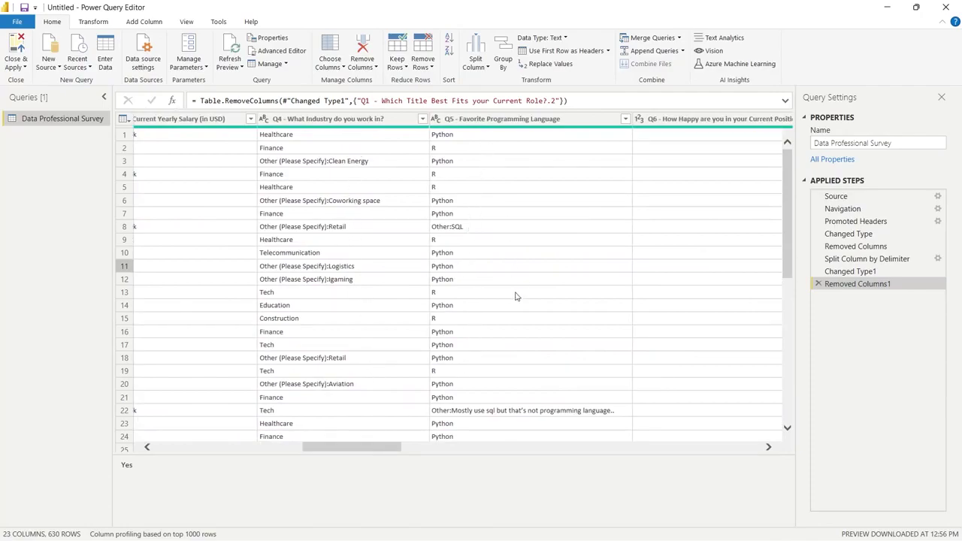
{"action": "left_click", "coordinate": [625, 119]}
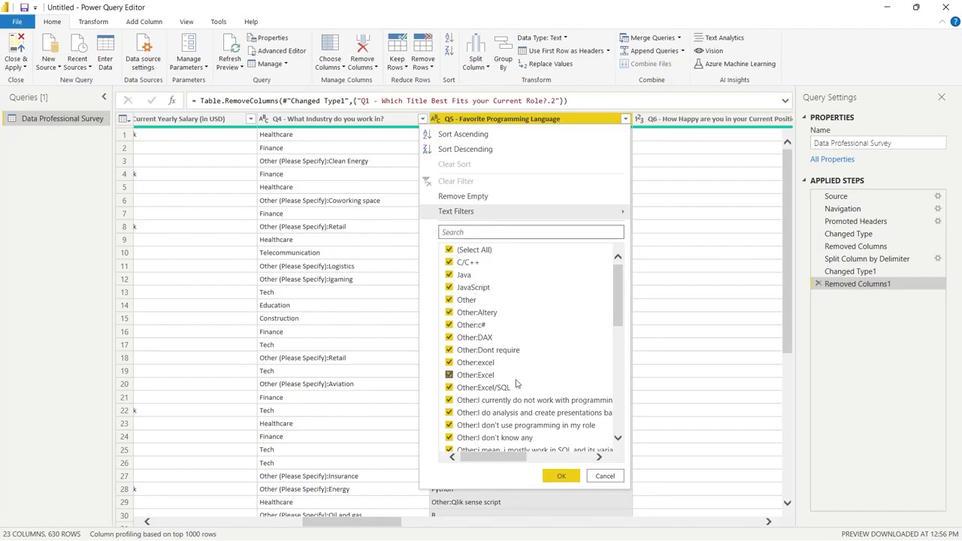
{"action": "left_click_drag", "start_coordinate": [616, 301], "coordinate": [621, 402]}
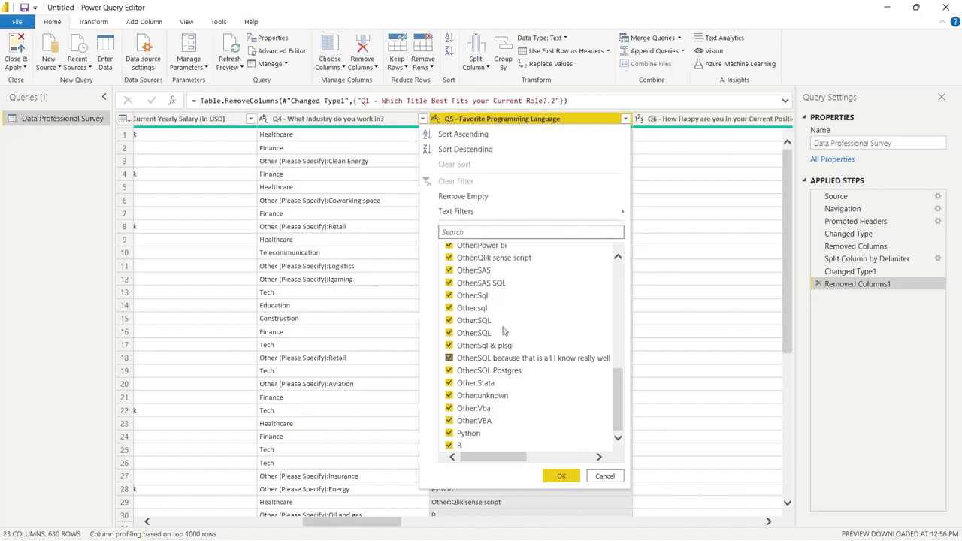
{"action": "left_click", "coordinate": [606, 475]}
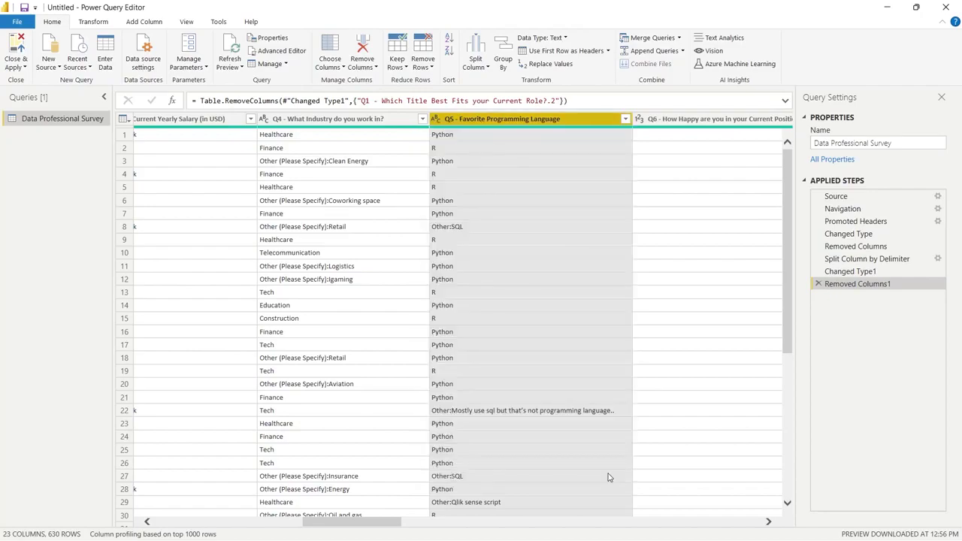
Split the Q5 - Favorite Programming Language column by colon at the left-most delimiter
{"action": "left_click", "coordinate": [475, 62]}
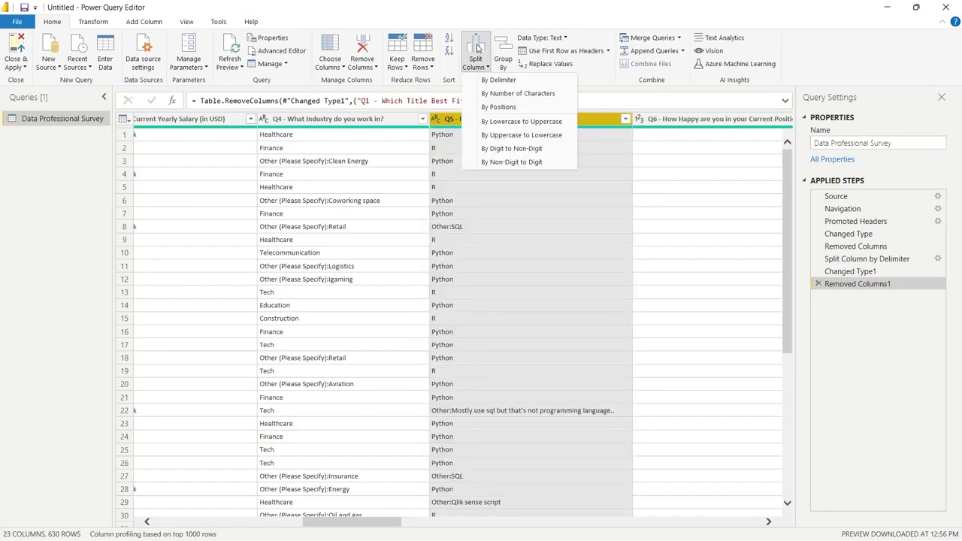
{"action": "left_click", "coordinate": [496, 81]}
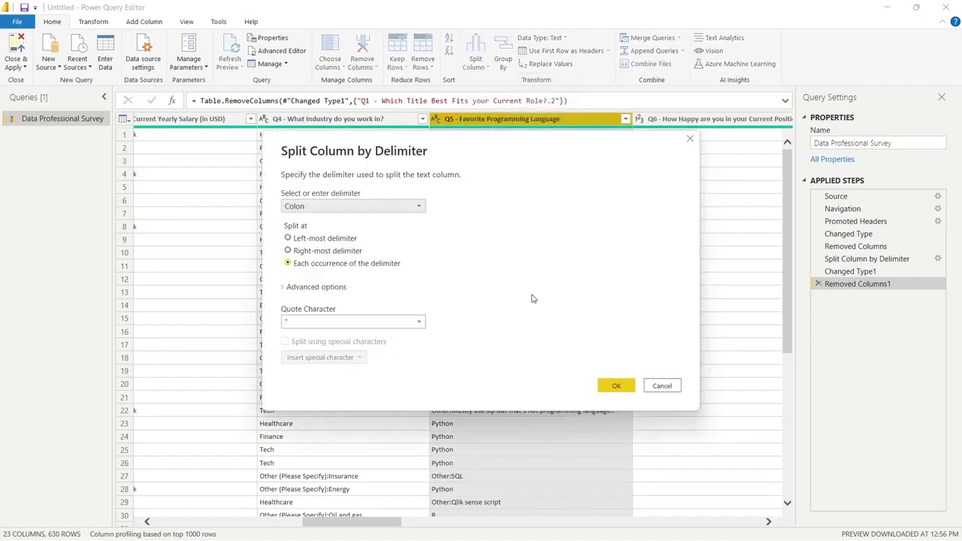
{"action": "left_click_drag", "start_coordinate": [434, 145], "coordinate": [604, 130]}
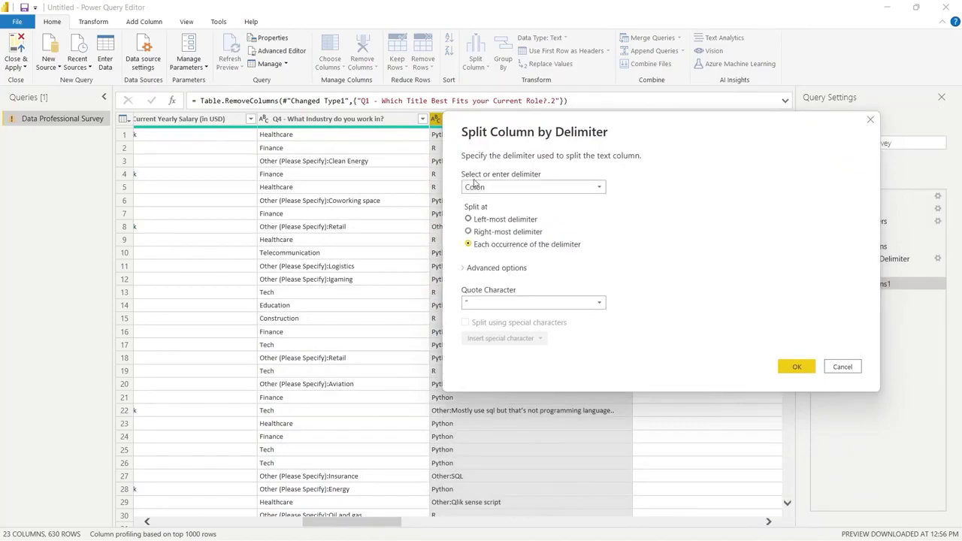
{"action": "left_click", "coordinate": [467, 219]}
{"action": "left_click", "coordinate": [797, 366]}
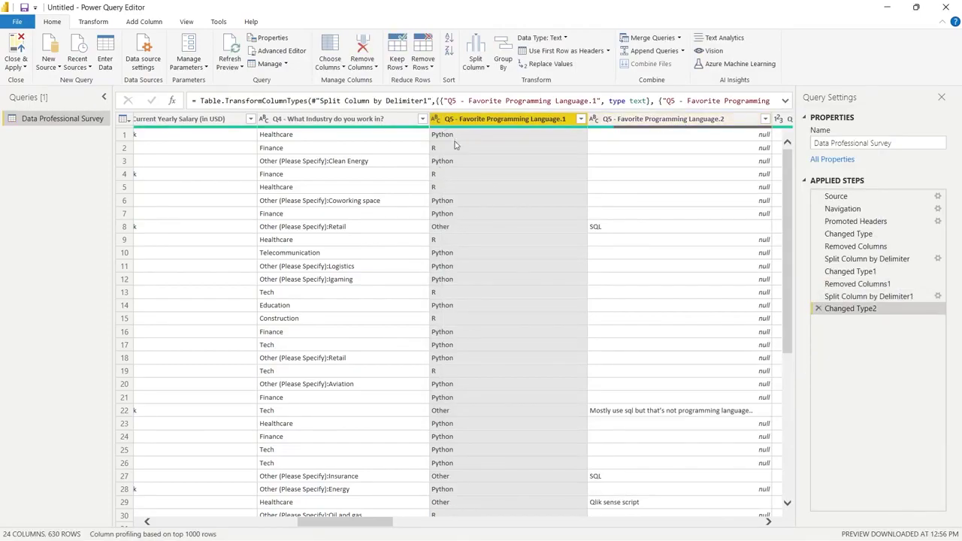
Check the distinct languages in the Q5 - Favorite Programming Language.1 column and remove the Q5 - Favorite Programming Language.2 column
{"action": "left_click", "coordinate": [580, 119]}
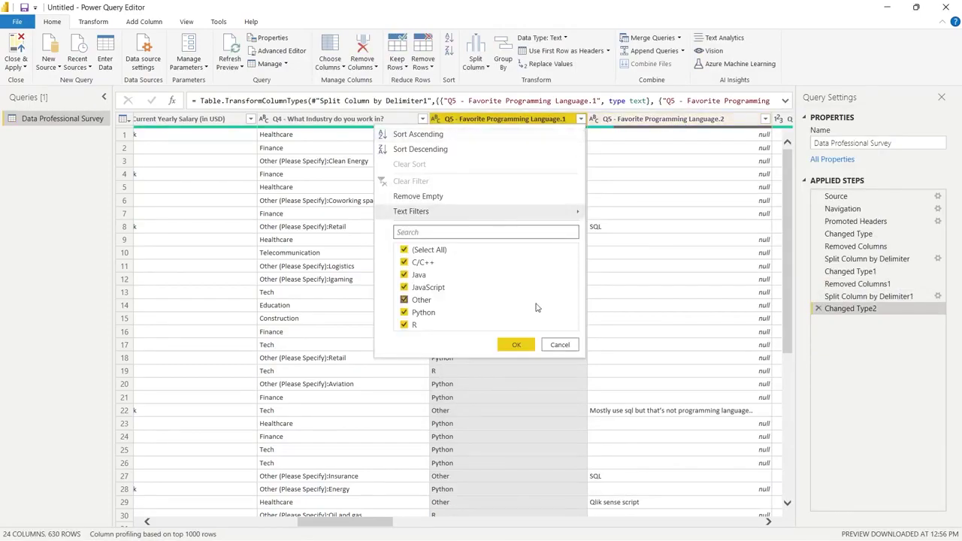
{"action": "left_click", "coordinate": [638, 279]}
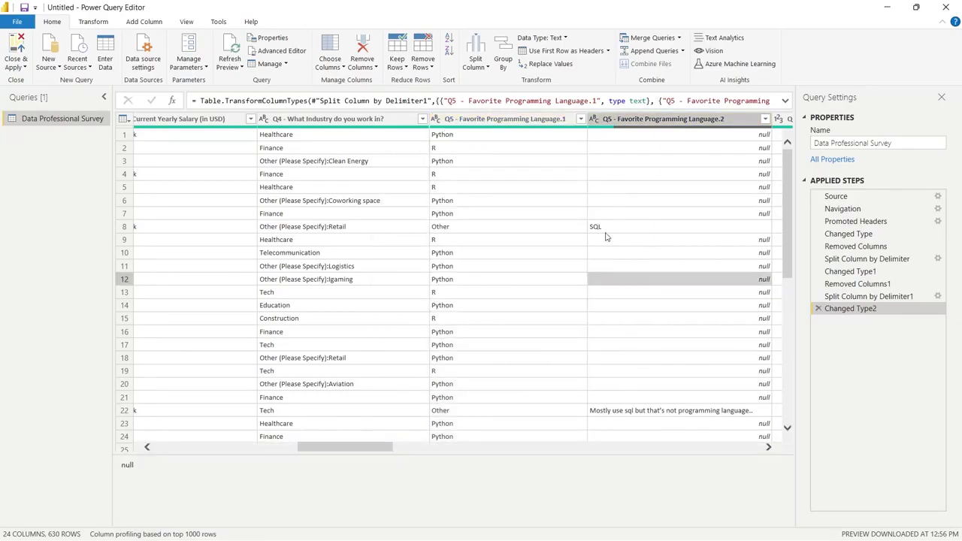
{"action": "left_click", "coordinate": [687, 120]}
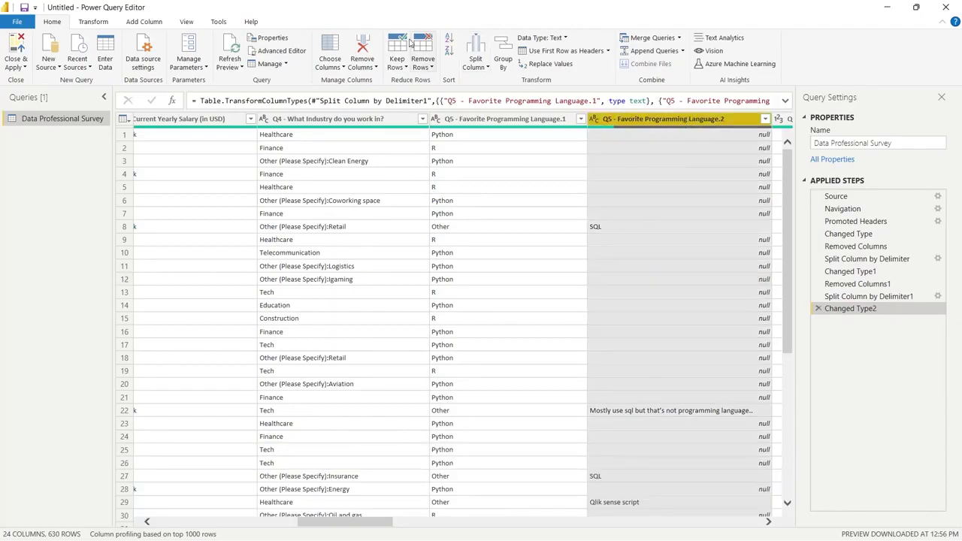
{"action": "left_click", "coordinate": [363, 49]}
Duplicate the Q3 - Current Yearly Salary (in USD) column
{"action": "left_click_drag", "start_coordinate": [346, 521], "coordinate": [316, 524]}
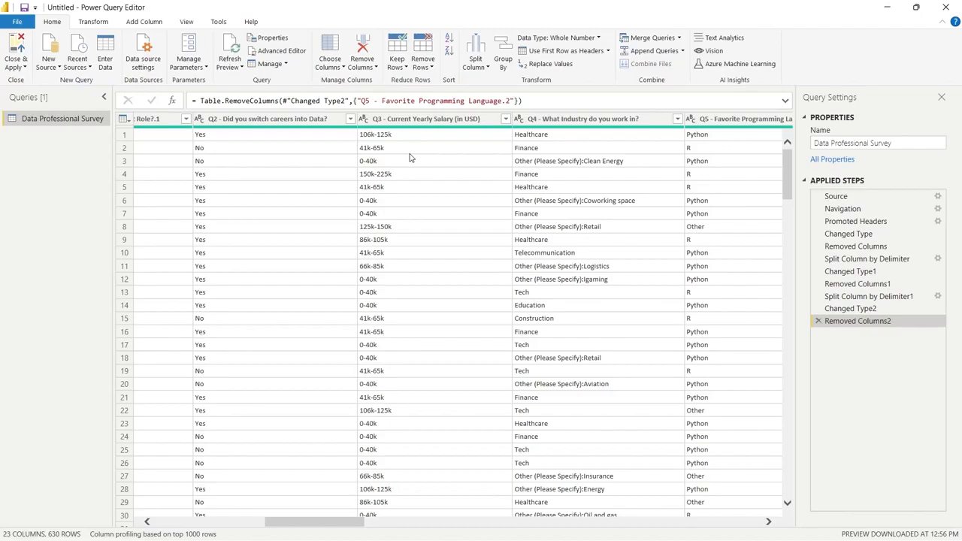
{"action": "right_click", "coordinate": [430, 123]}
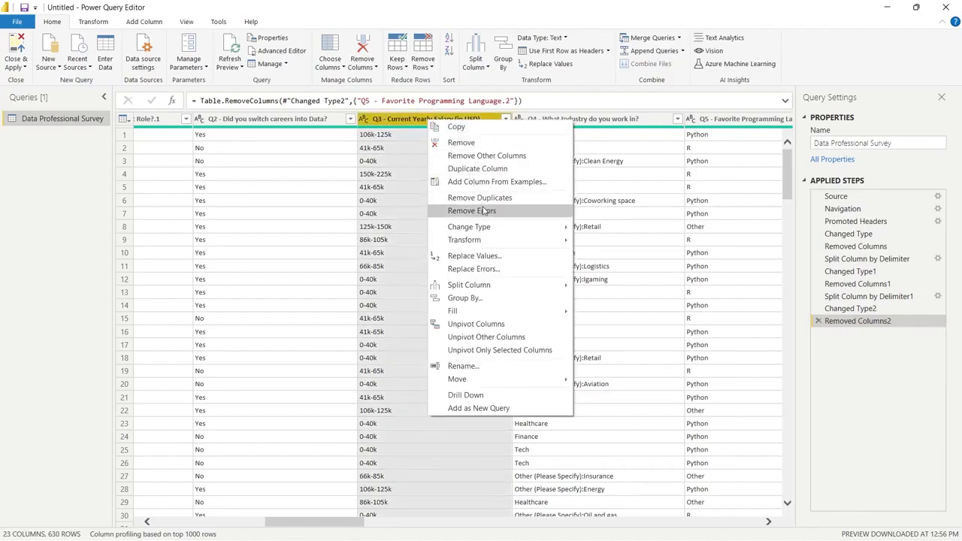
{"action": "left_click", "coordinate": [496, 171]}
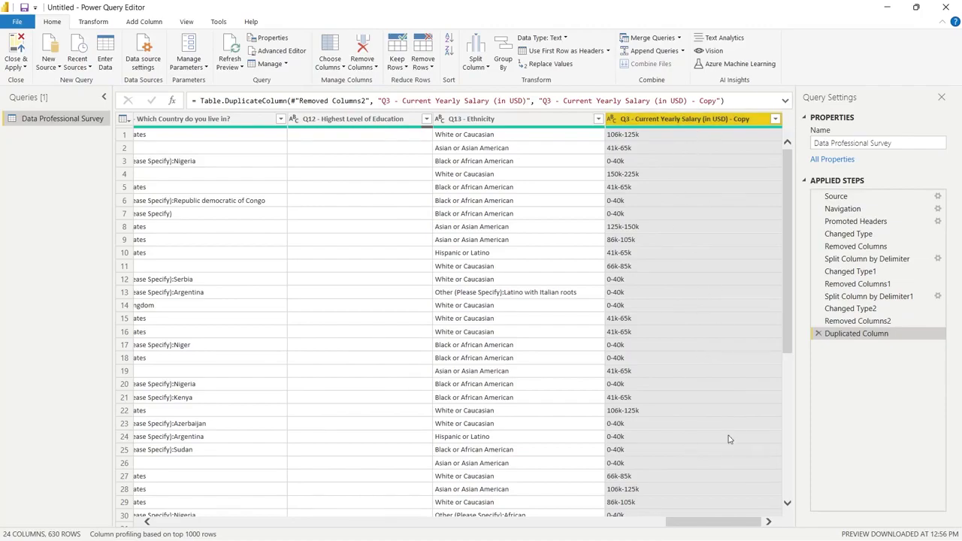
Split the duplicated Q3 - Current Yearly Salary (in USD) - Copy column by digit to non-digit
{"action": "left_click_drag", "start_coordinate": [720, 520], "coordinate": [697, 474]}
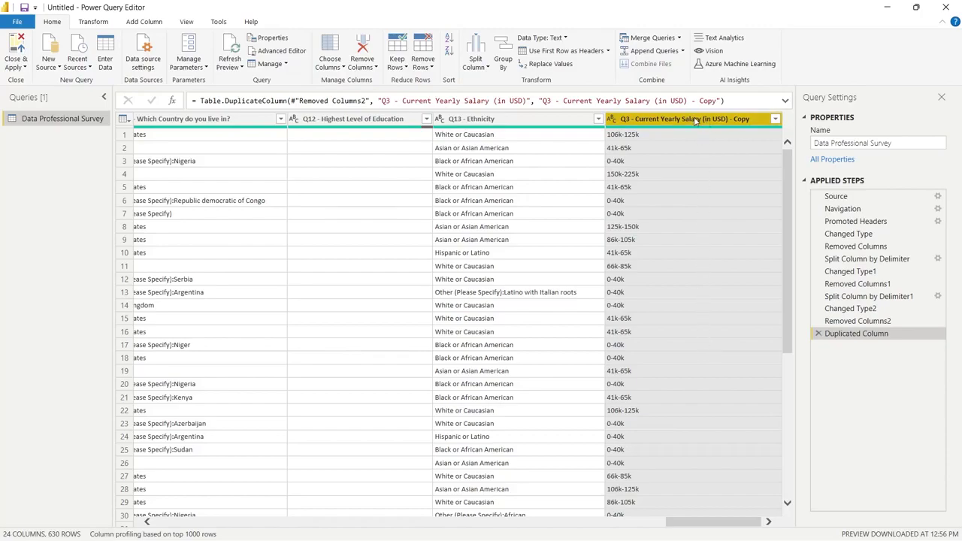
{"action": "left_click", "coordinate": [478, 48]}
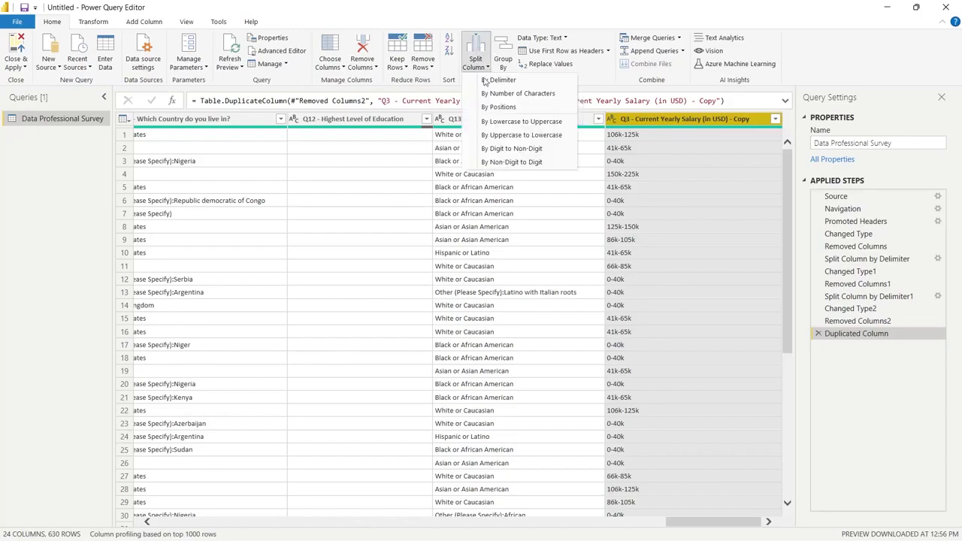
{"action": "left_click", "coordinate": [520, 153]}
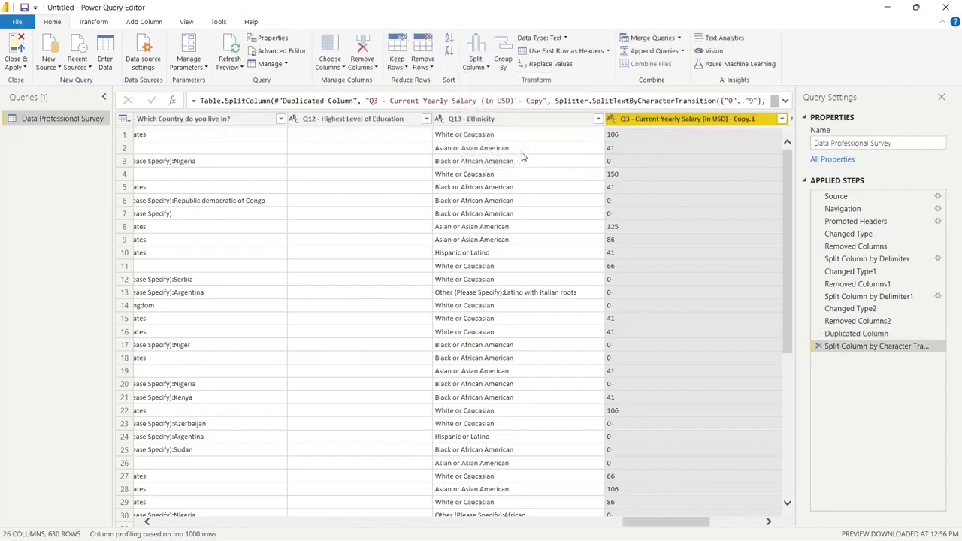
Examine the distinct values in the filter lists of the Q3 salary Copy.1 and Copy.2 columns
{"action": "left_click_drag", "start_coordinate": [661, 526], "coordinate": [718, 526]}
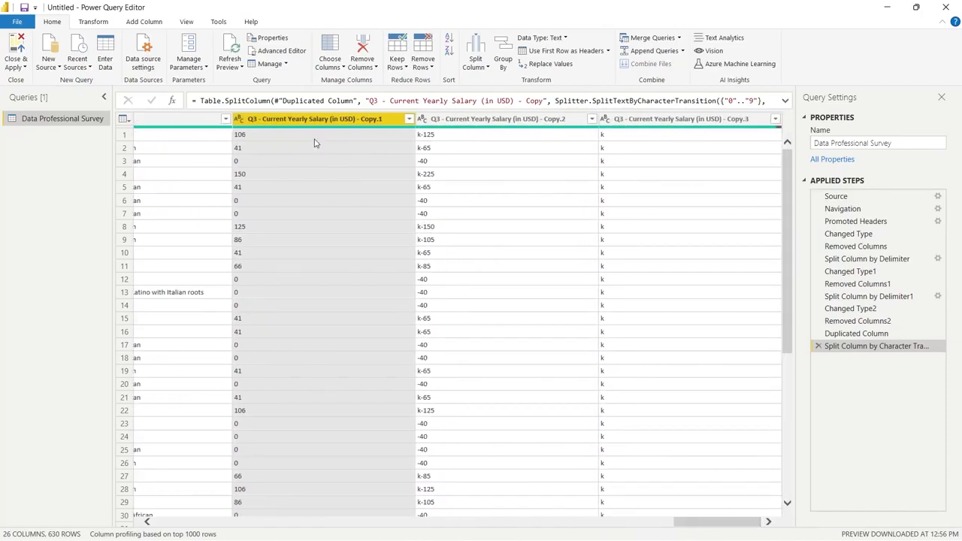
{"action": "left_click", "coordinate": [342, 146]}
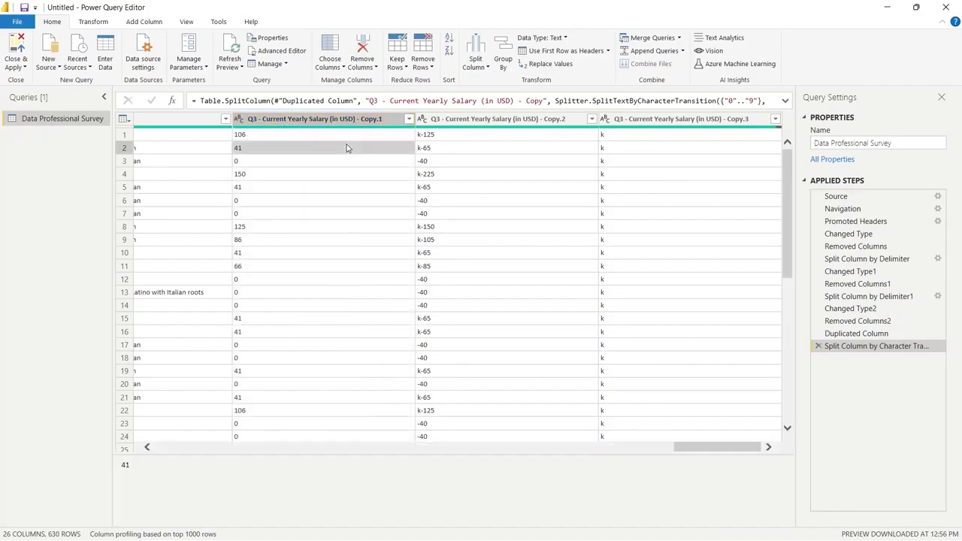
{"action": "left_click", "coordinate": [408, 120]}
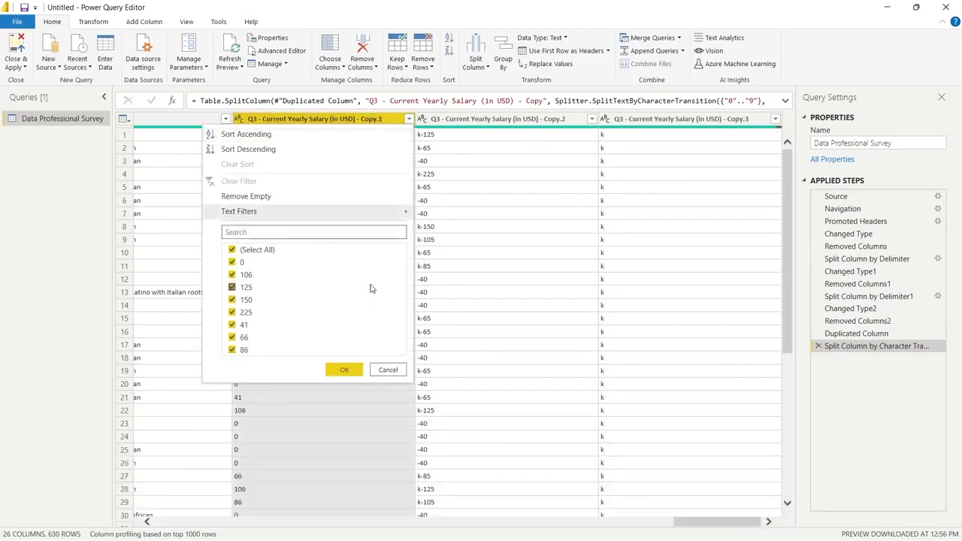
{"action": "left_click", "coordinate": [488, 200]}
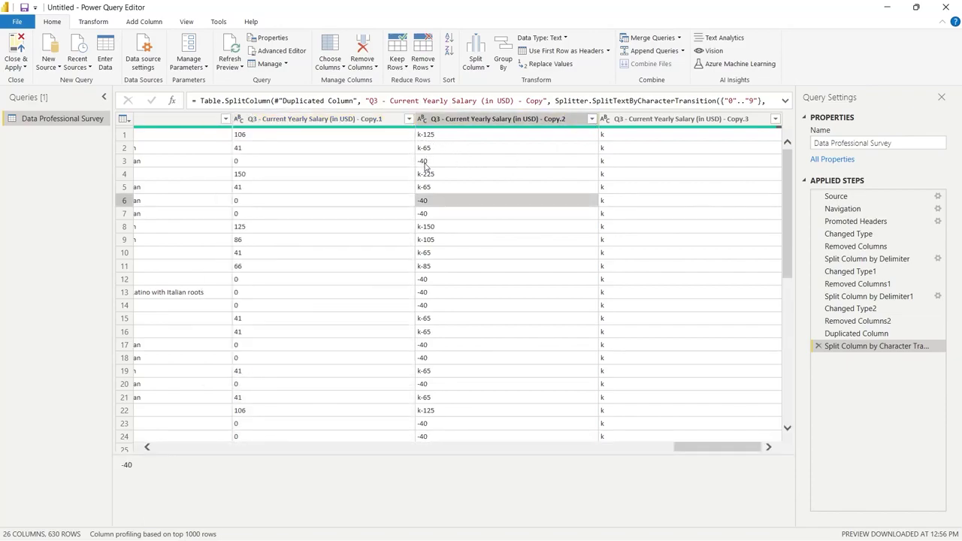
{"action": "left_click", "coordinate": [591, 119]}
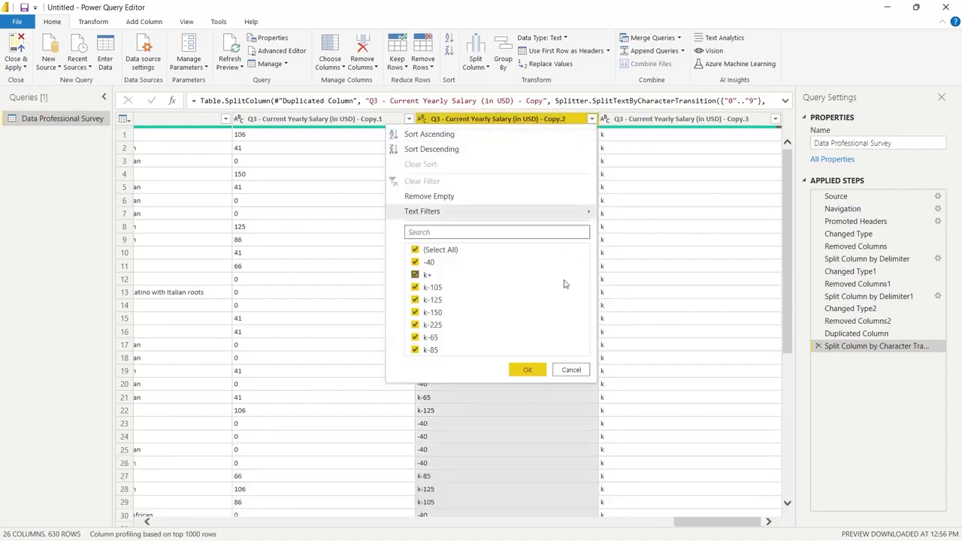
{"action": "left_click", "coordinate": [638, 241]}
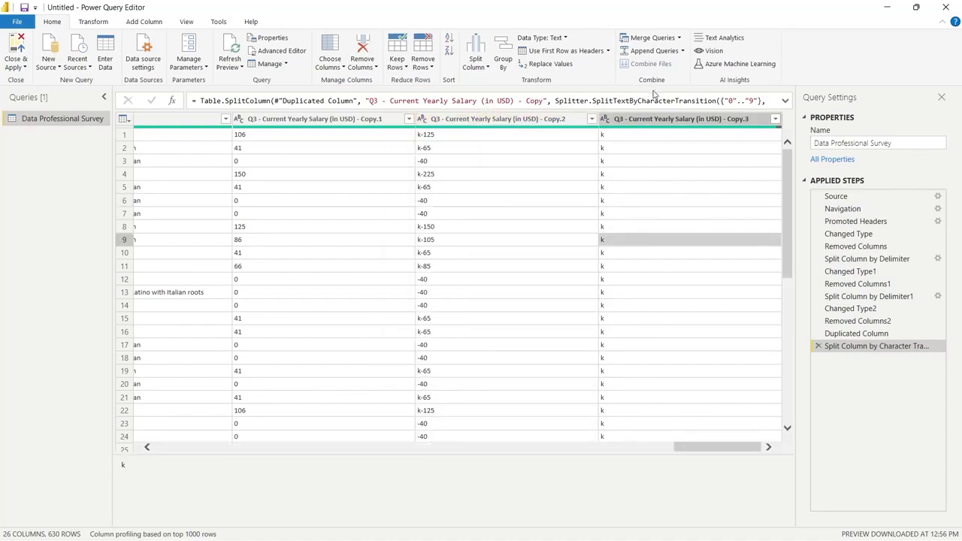
Check the distinct values in the Q3 - Current Yearly Salary (in USD) - Copy.3 column and remove that column
{"action": "left_click", "coordinate": [775, 118]}
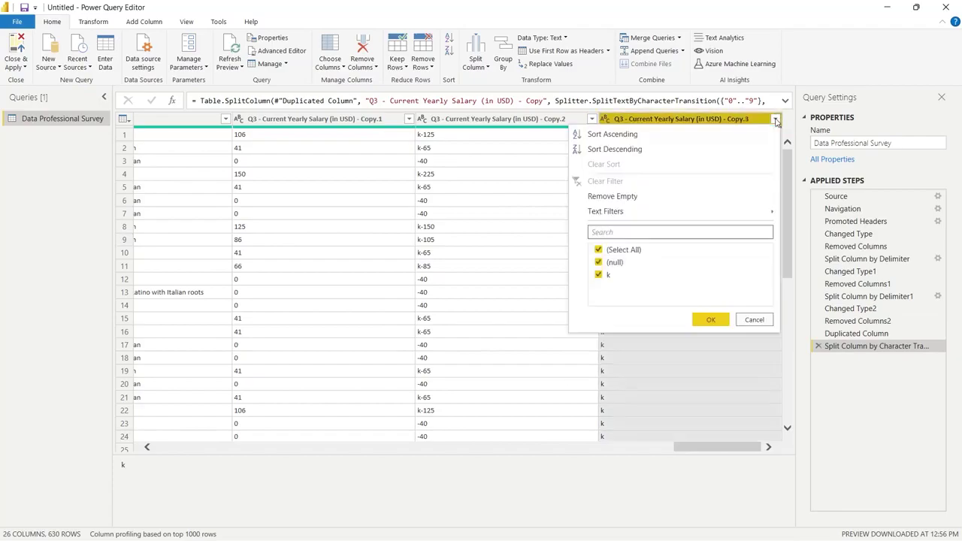
{"action": "left_click", "coordinate": [740, 119]}
{"action": "left_click", "coordinate": [363, 47]}
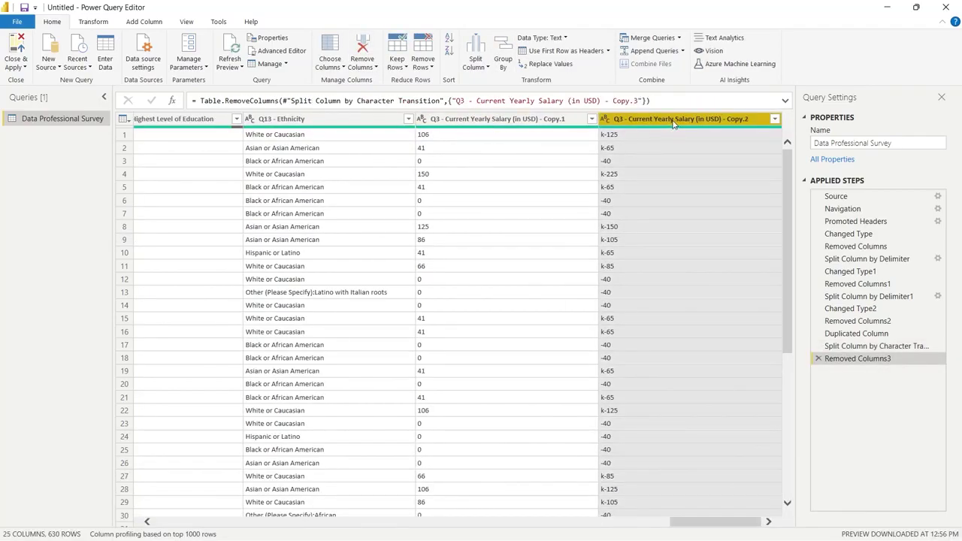
Replace "k" and "-" with nothing in the Q3 - Current Yearly Salary (in USD) - Copy.2 column and check its distinct values
{"action": "right_click", "coordinate": [678, 123]}
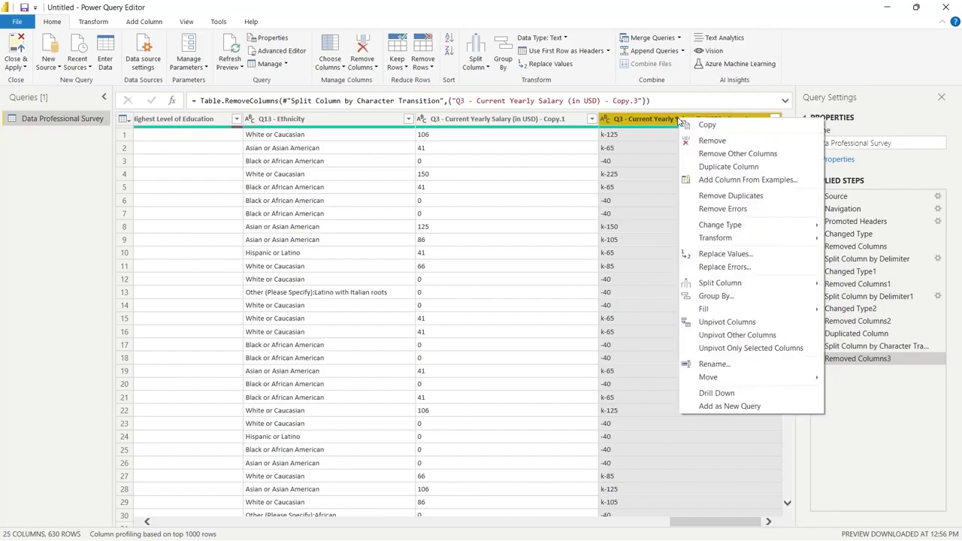
{"action": "left_click", "coordinate": [724, 254]}
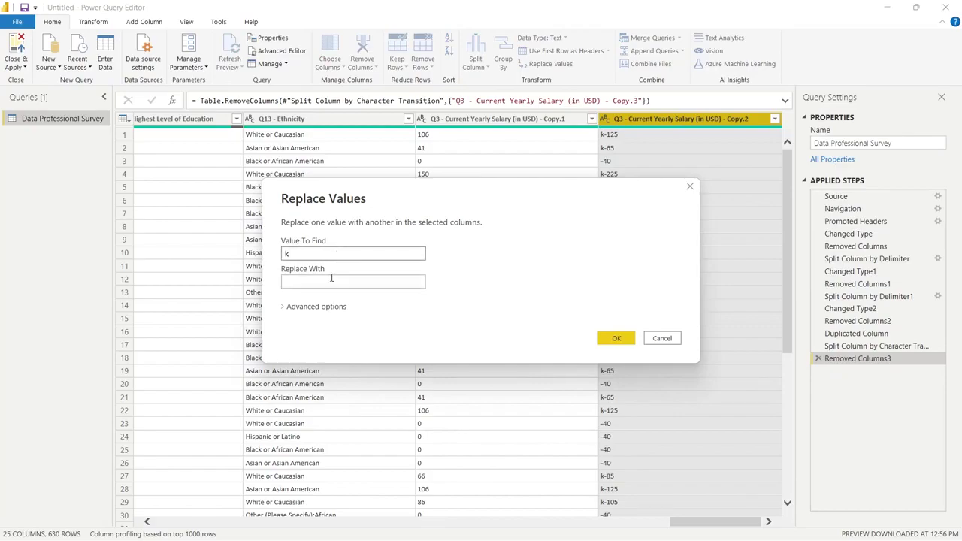
{"action": "left_click", "coordinate": [617, 336]}
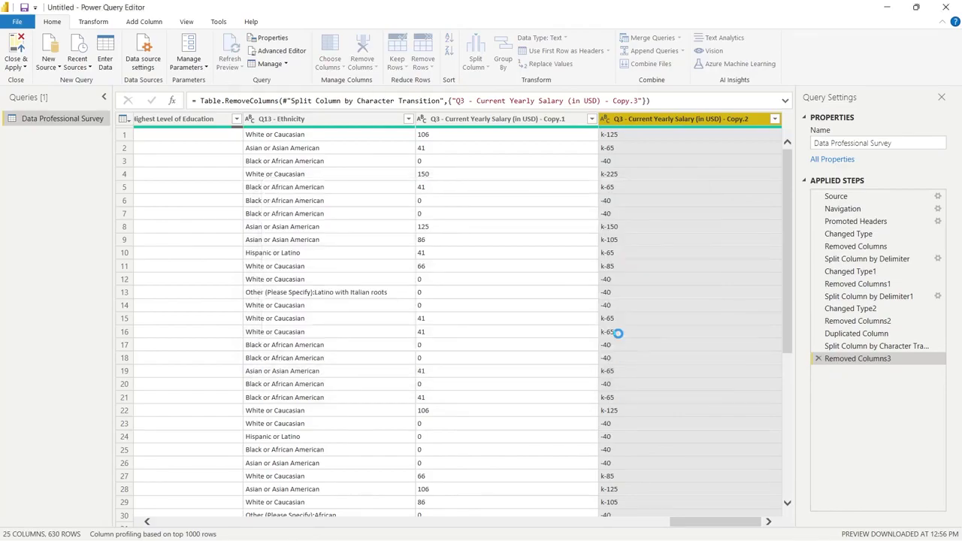
{"action": "right_click", "coordinate": [648, 119]}
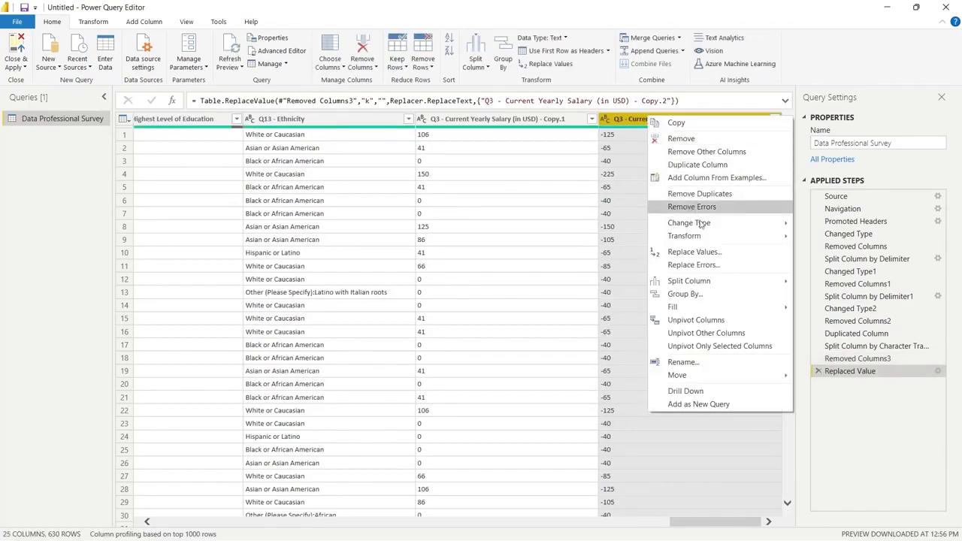
{"action": "left_click", "coordinate": [710, 253]}
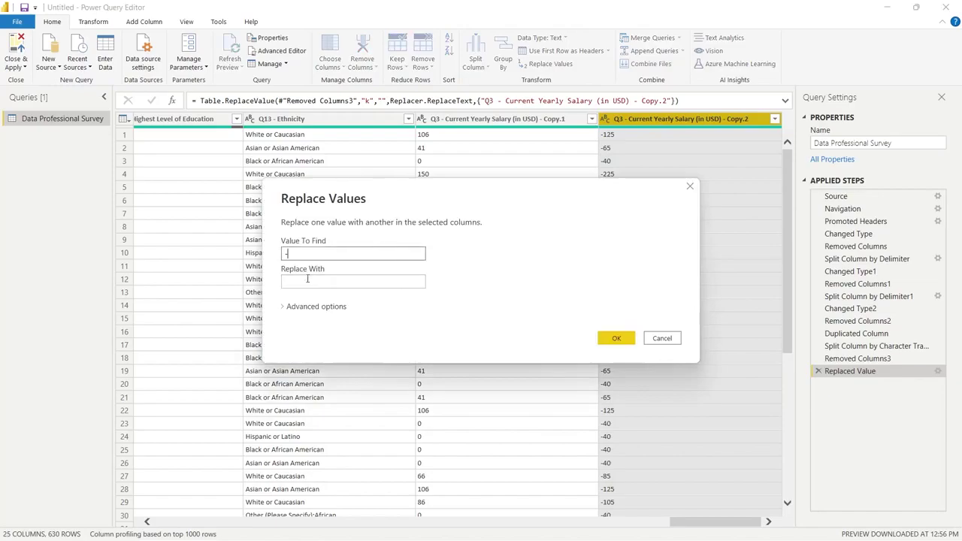
{"action": "left_click", "coordinate": [617, 338]}
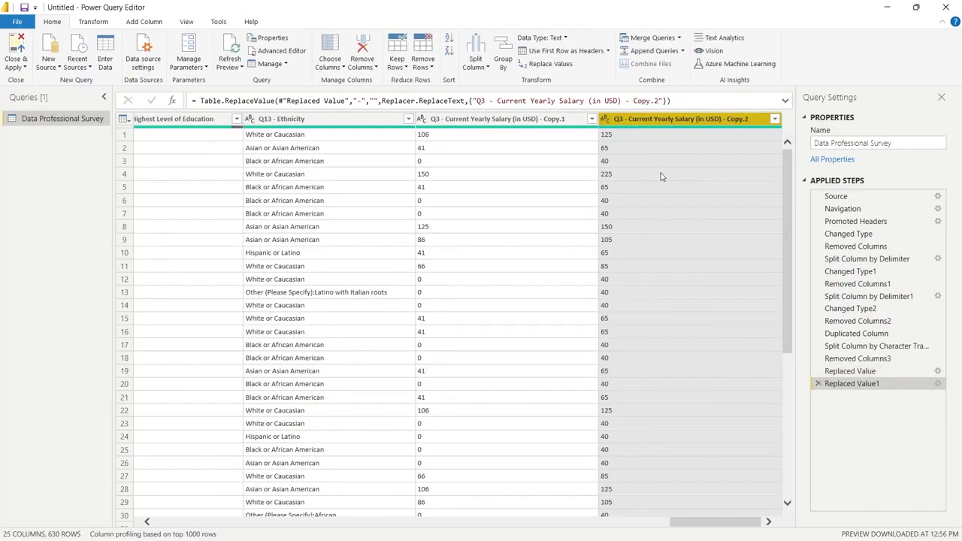
{"action": "left_click", "coordinate": [775, 119]}
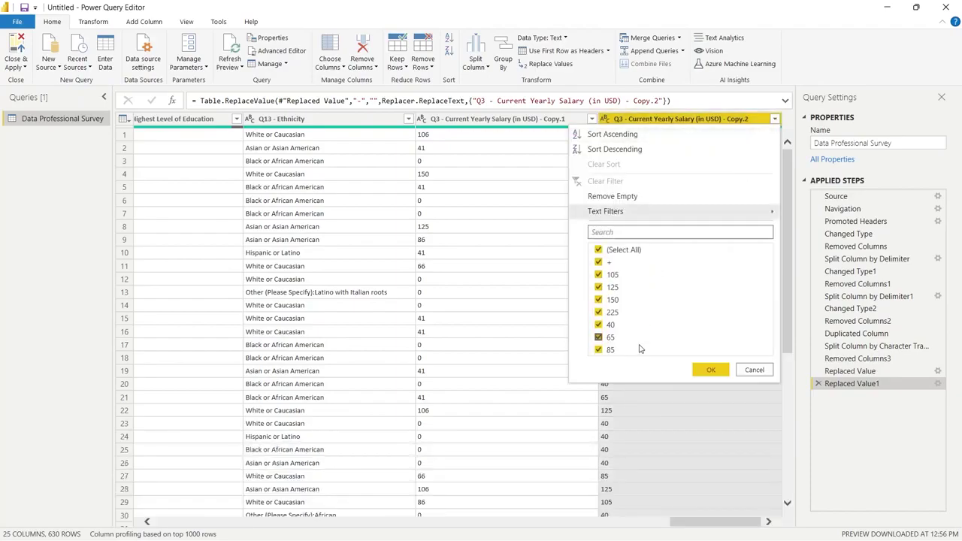
{"action": "left_click", "coordinate": [754, 369]}
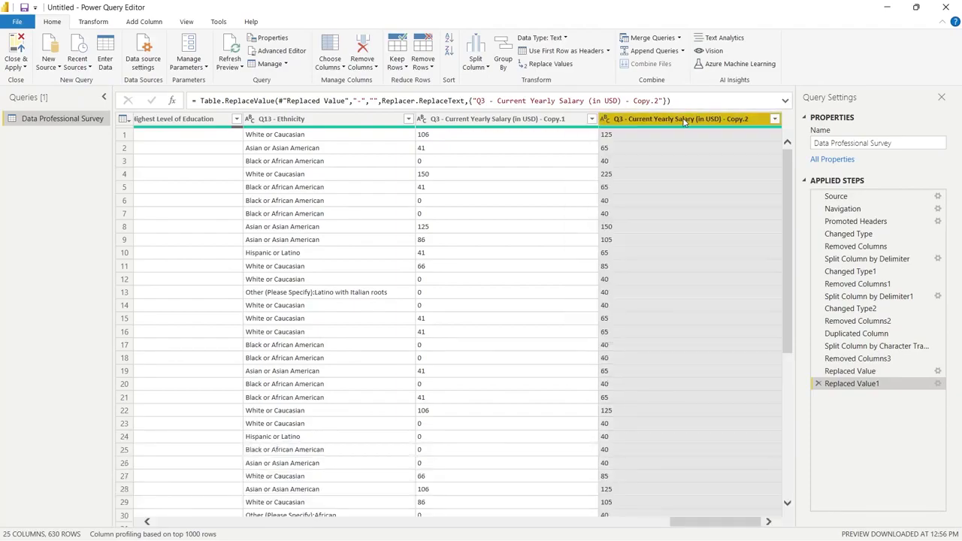
{"action": "right_click", "coordinate": [684, 123]}
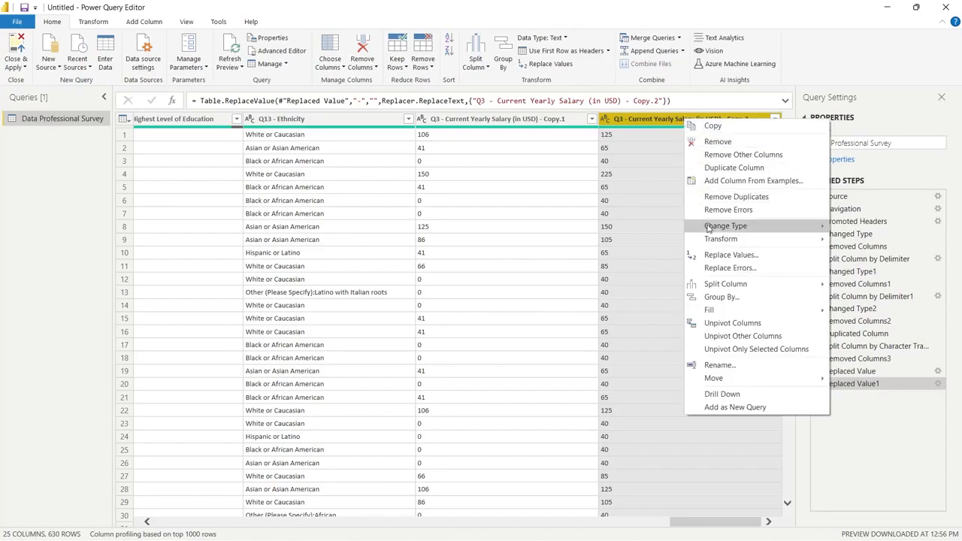
{"action": "mouse_move", "coordinate": [709, 228]}
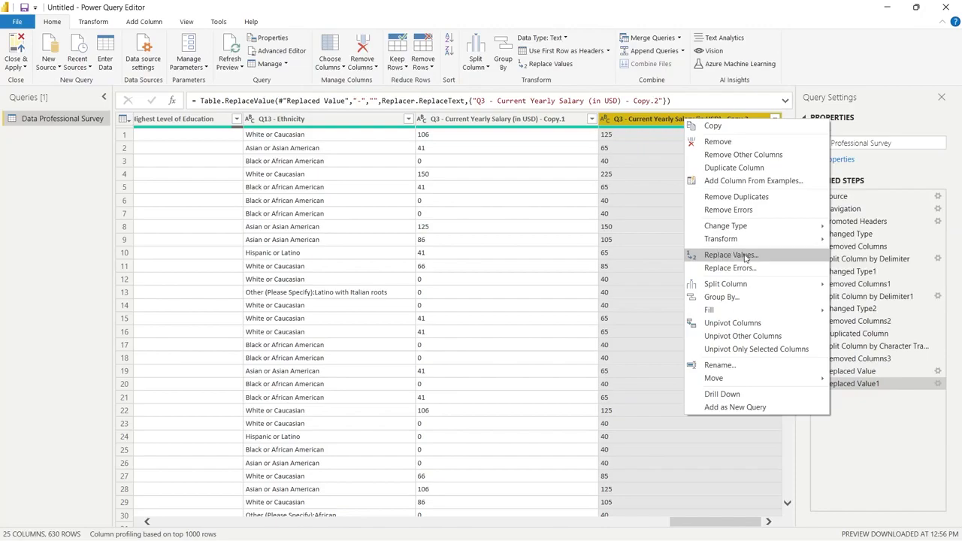
{"action": "left_click", "coordinate": [743, 258]}
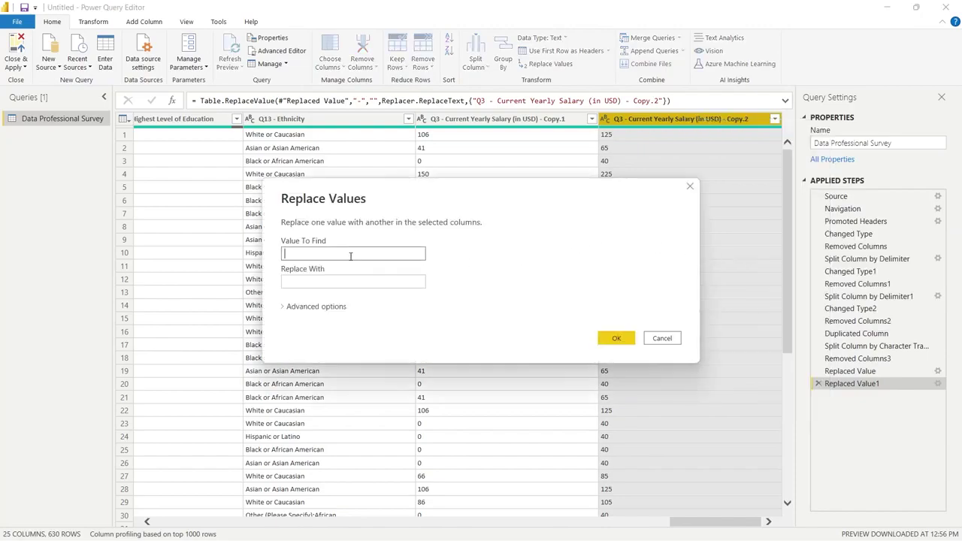
{"action": "left_click", "coordinate": [690, 187]}
Filter the Q3 - Current Yearly Salary (in USD) - Copy.2 column to show only the rows containing "+"
{"action": "scroll", "coordinate": [691, 188], "scroll_direction": "down", "scroll_amount": 14}
{"action": "scroll", "coordinate": [693, 188], "scroll_direction": "down", "scroll_amount": 20}
{"action": "scroll", "coordinate": [693, 189], "scroll_direction": "down", "scroll_amount": 20}
{"action": "scroll", "coordinate": [693, 188], "scroll_direction": "up", "scroll_amount": 20}
{"action": "left_click", "coordinate": [774, 118]}
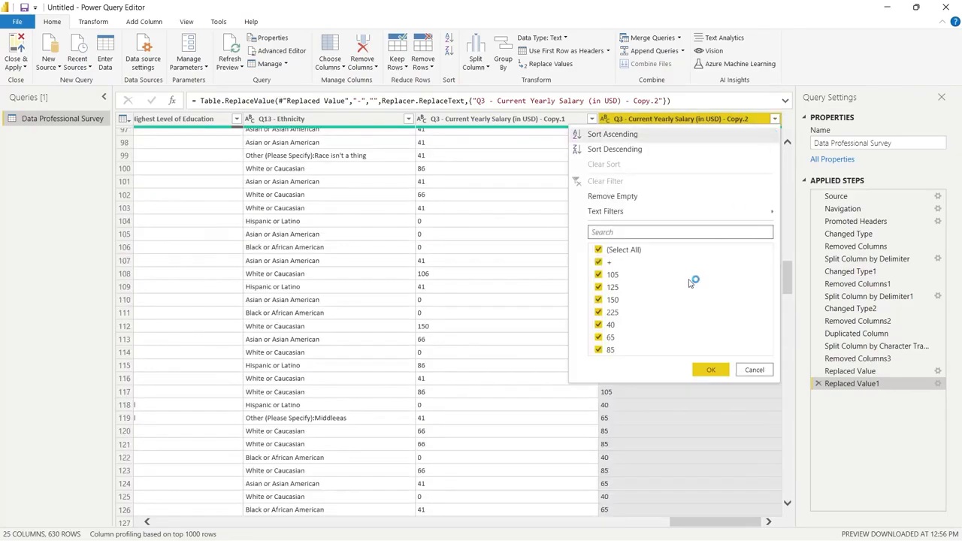
{"action": "left_click", "coordinate": [612, 249]}
{"action": "left_click", "coordinate": [607, 262]}
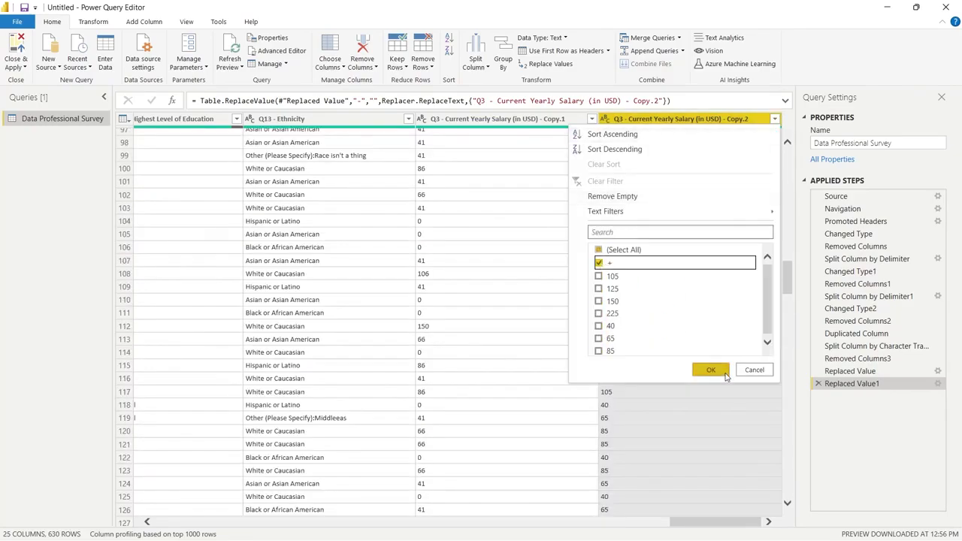
{"action": "left_click", "coordinate": [711, 369]}
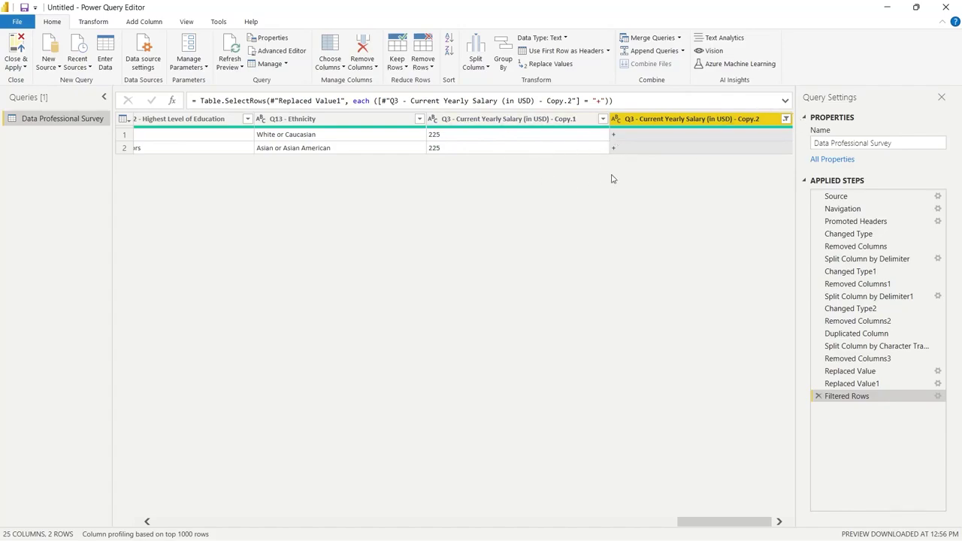
Replace "+" with 225 in the filtered Q3 salary Copy.2 column and check its distinct values
{"action": "left_click", "coordinate": [787, 123]}
{"action": "left_click", "coordinate": [753, 126]}
{"action": "right_click", "coordinate": [748, 123]}
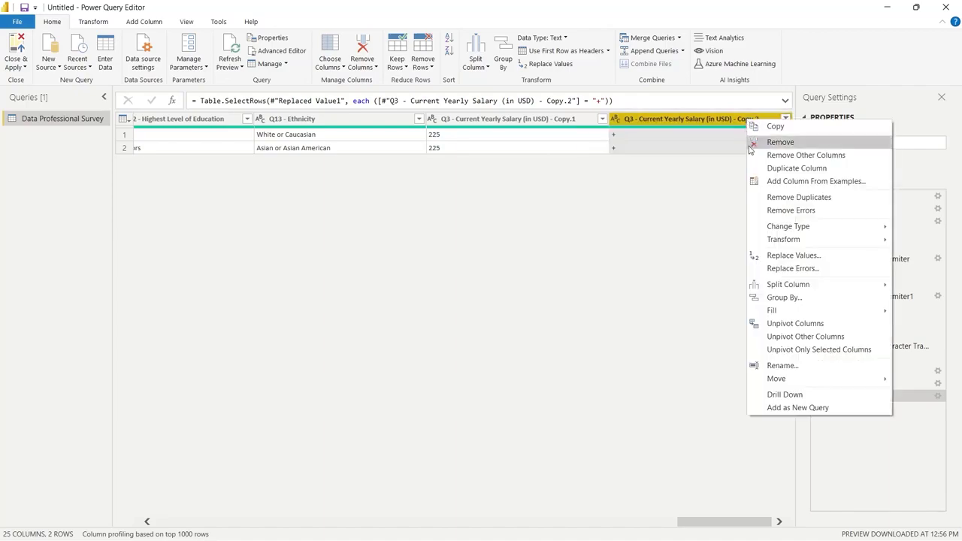
{"action": "left_click", "coordinate": [795, 259]}
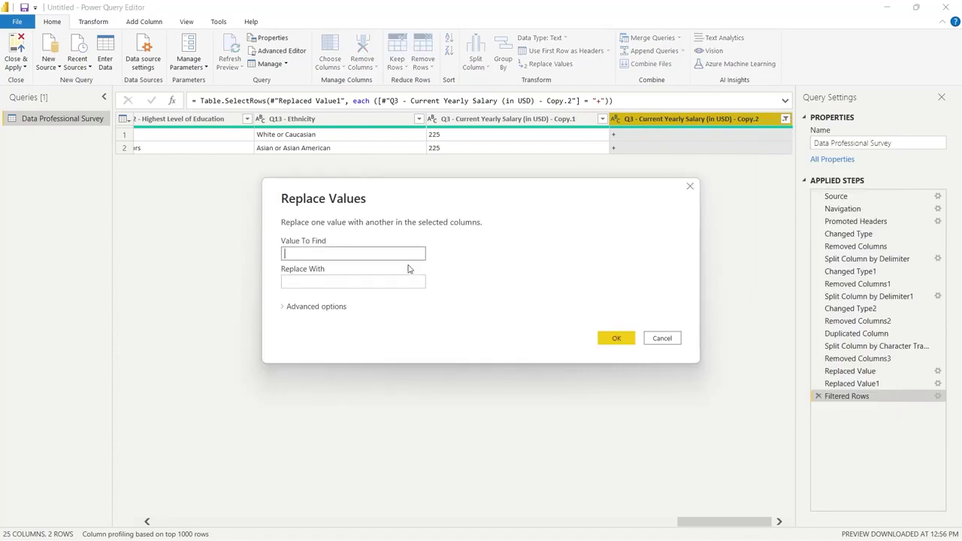
{"action": "left_click", "coordinate": [397, 282]}
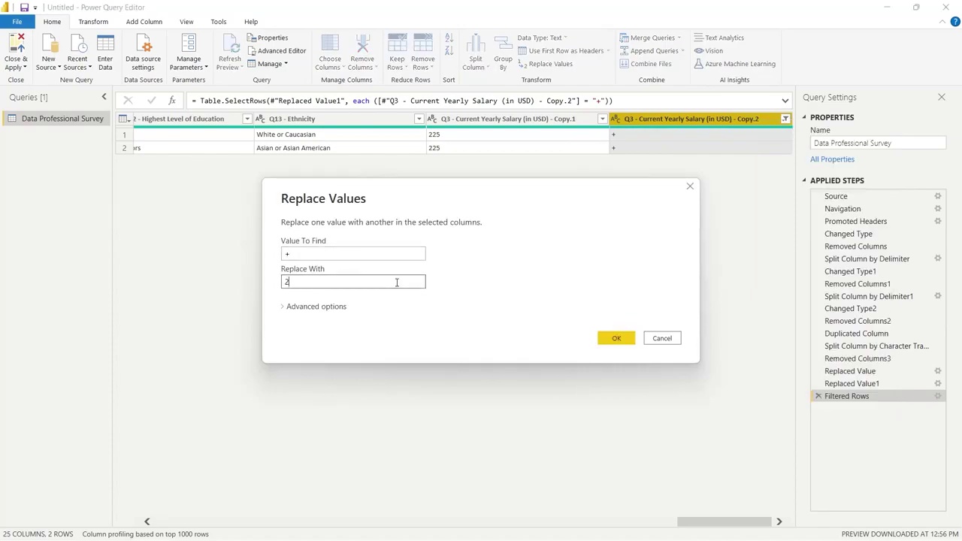
{"action": "left_click", "coordinate": [616, 338]}
{"action": "left_click", "coordinate": [785, 119]}
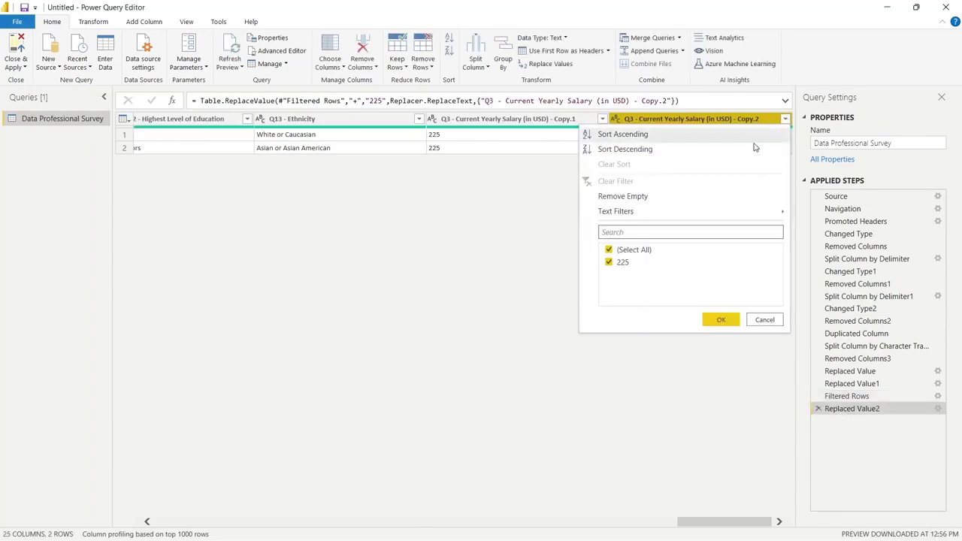
{"action": "left_click", "coordinate": [635, 248]}
{"action": "left_click", "coordinate": [645, 251]}
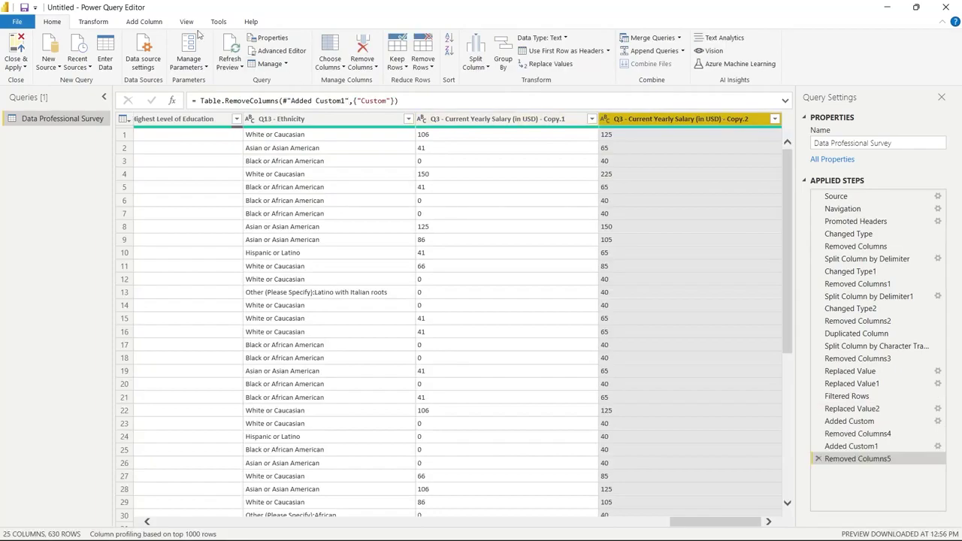
Start a new custom column and name it Average Salary
{"action": "left_click", "coordinate": [142, 24]}
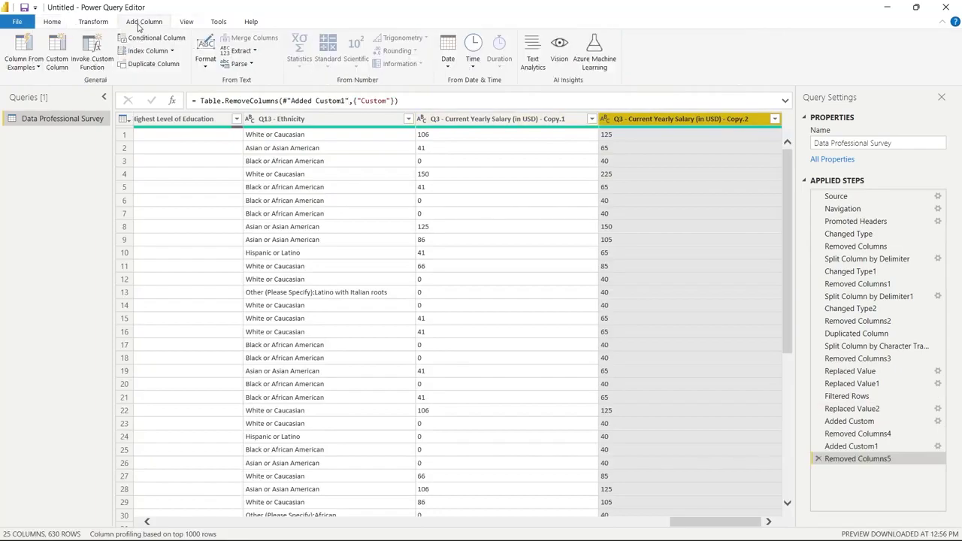
{"action": "left_click", "coordinate": [56, 55]}
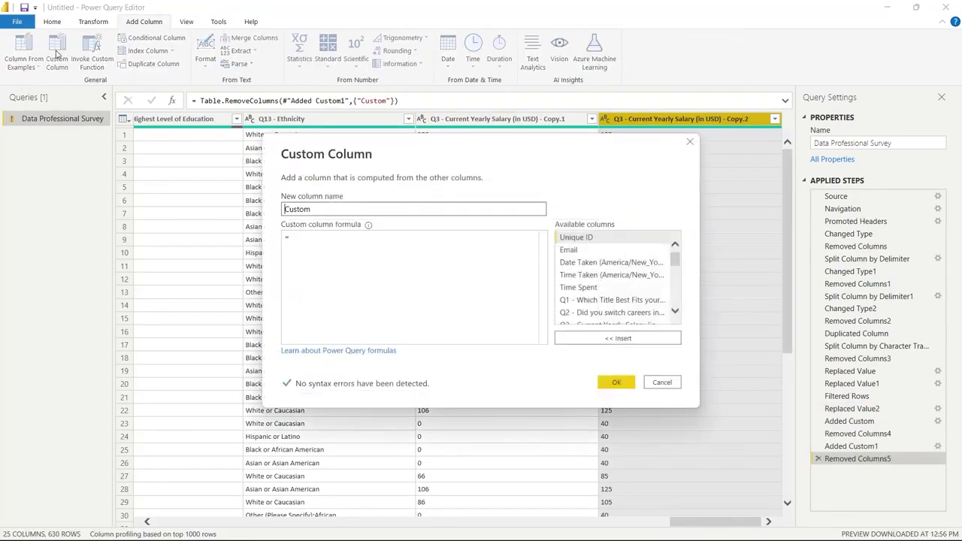
{"action": "scroll", "coordinate": [569, 313], "scroll_direction": "down", "scroll_amount": 5}
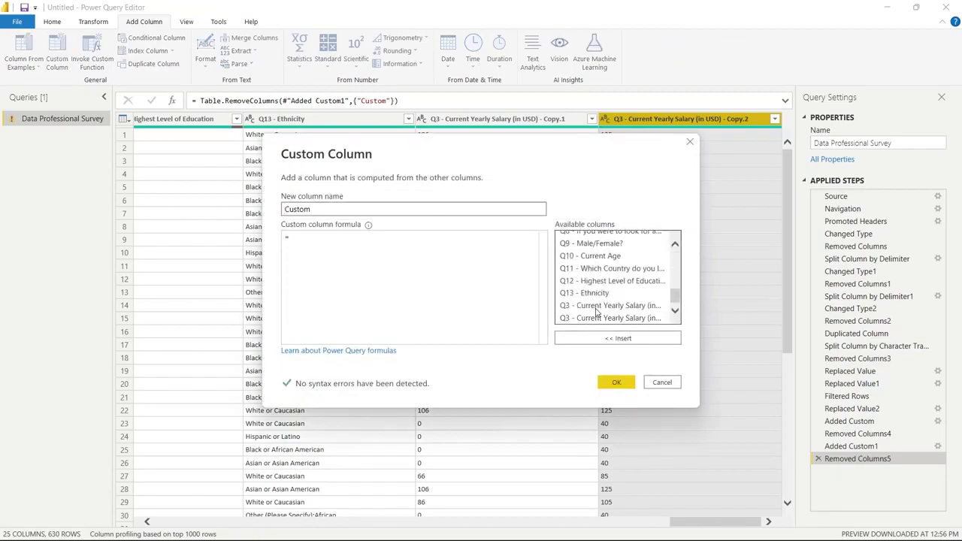
{"action": "left_click_drag", "start_coordinate": [439, 209], "coordinate": [279, 210]}
{"action": "type", "text": "Average Income"}
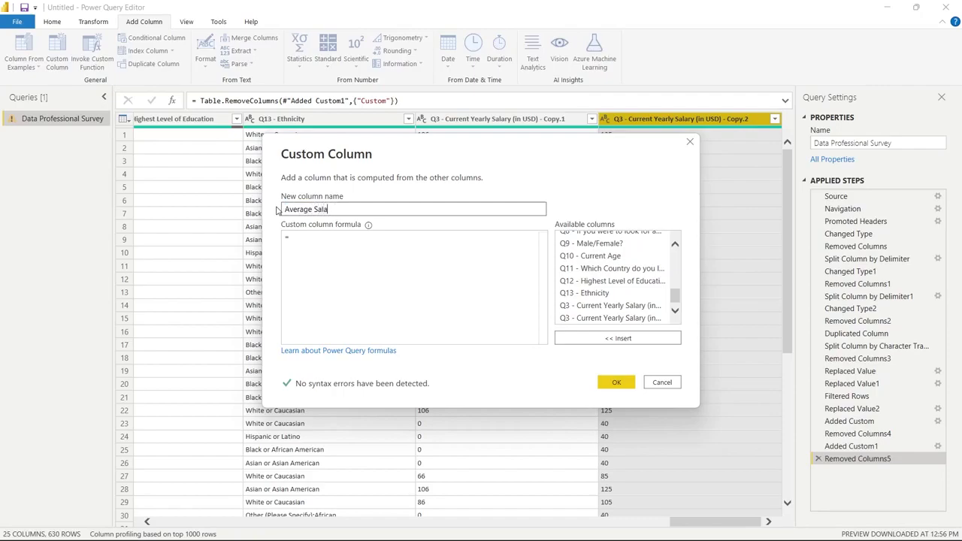
Try to compute Average Salary as the sum of the Q3 salary Copy.1 and Copy.2 columns divided by 2, and inspect the first row
{"action": "left_click", "coordinate": [621, 305]}
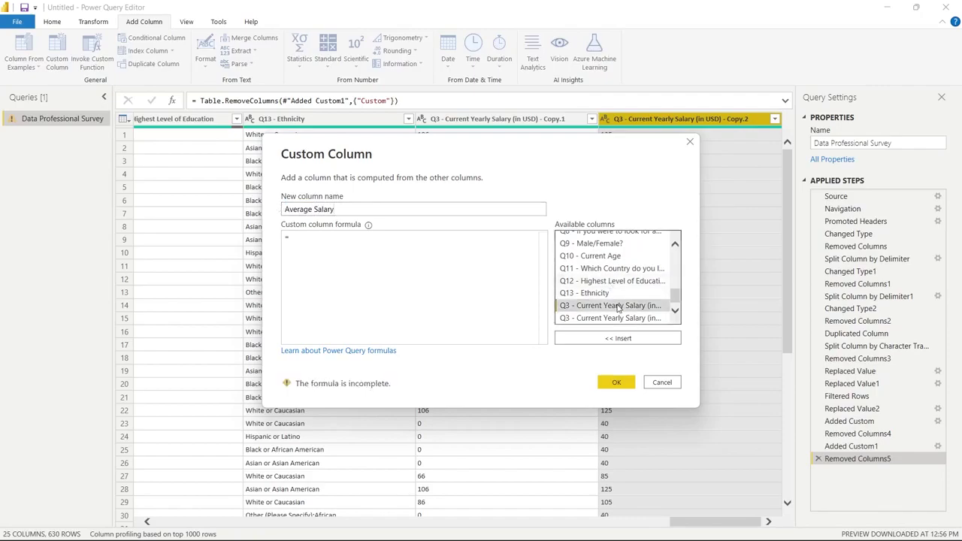
{"action": "left_click", "coordinate": [610, 337]}
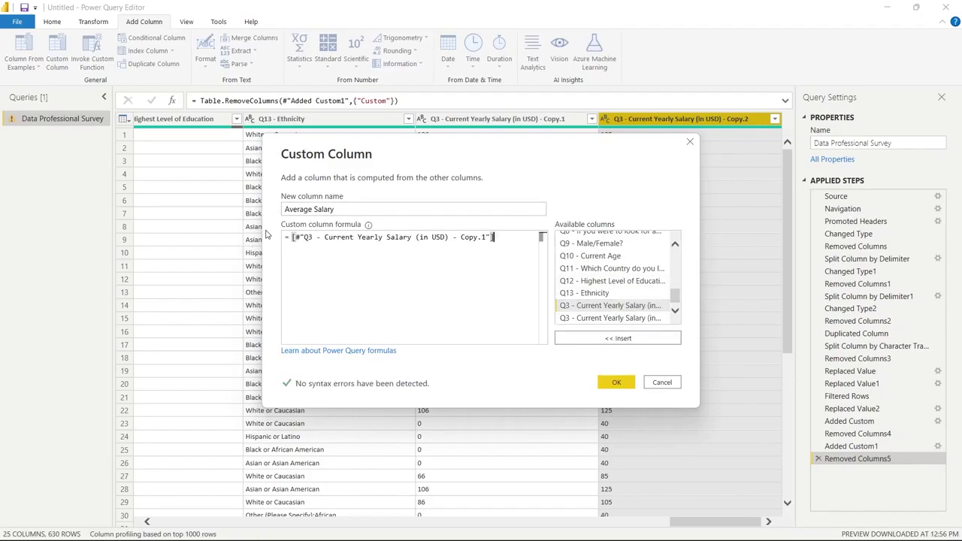
{"action": "type", "text": "("}
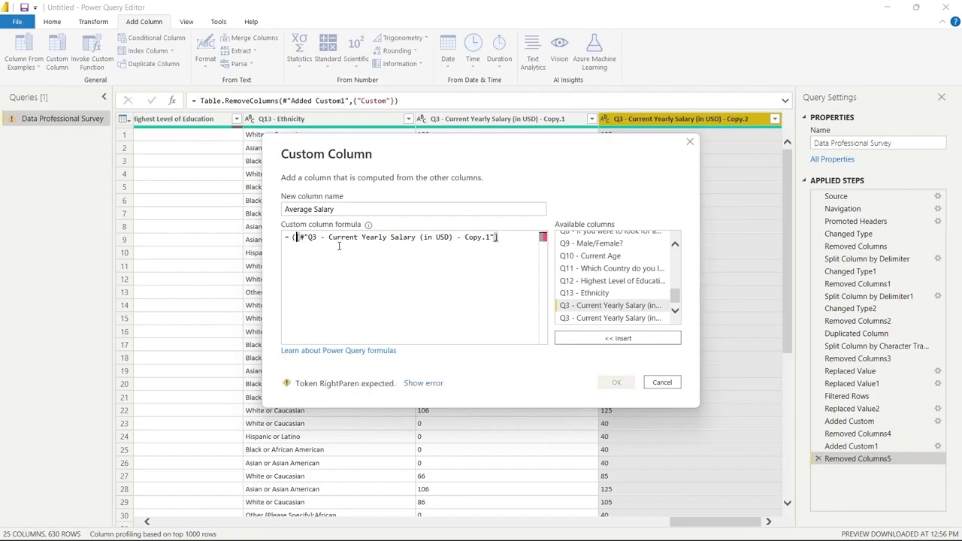
{"action": "type", "text": " +"}
{"action": "left_click", "coordinate": [579, 318]}
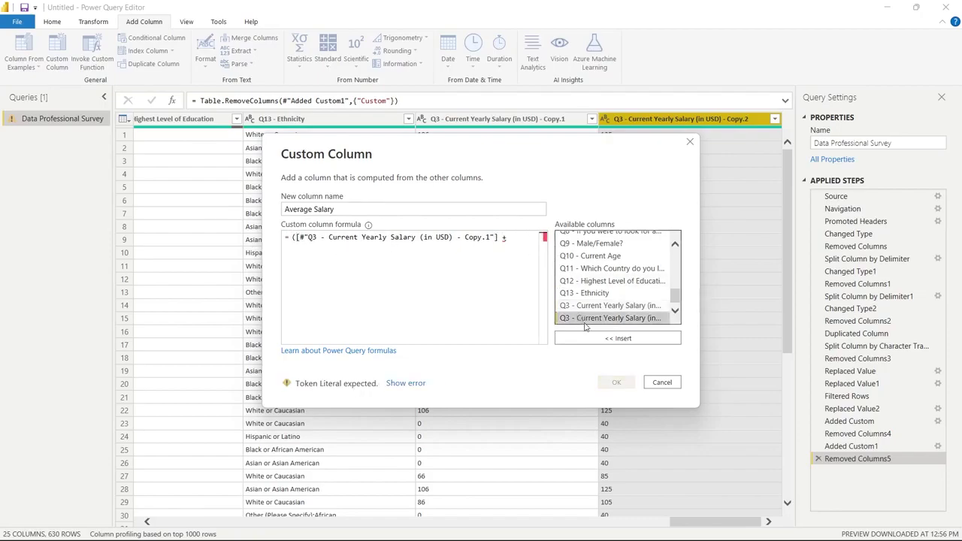
{"action": "left_click", "coordinate": [588, 339]}
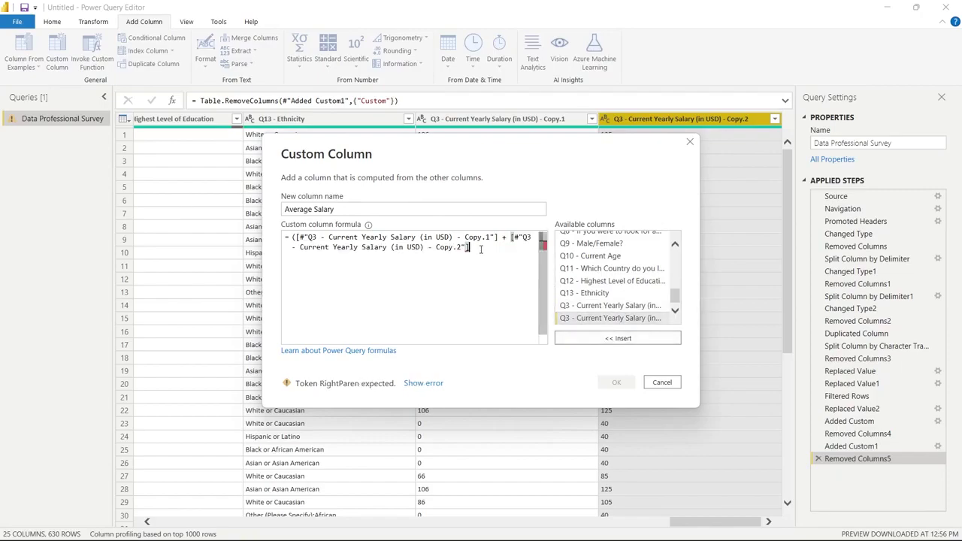
{"action": "type", "text": ") / 2"}
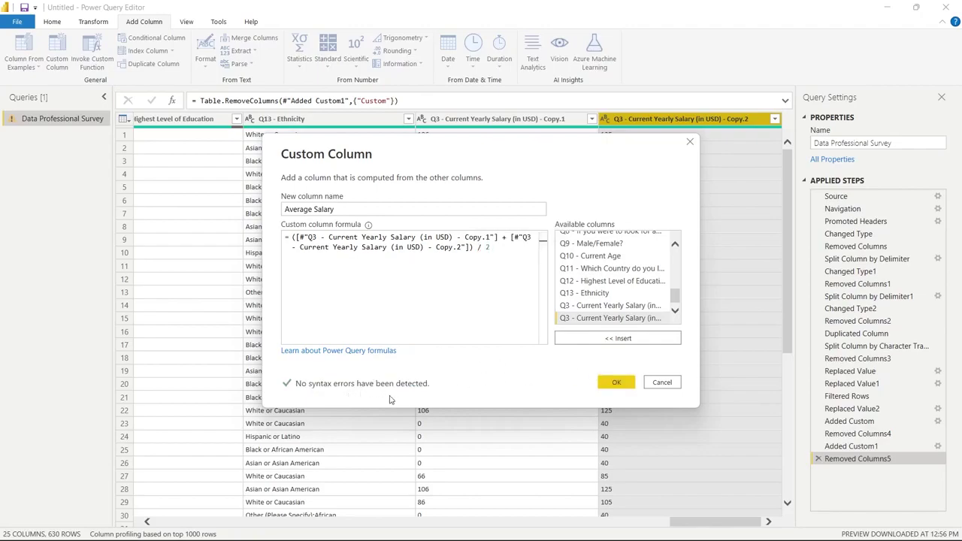
{"action": "left_click", "coordinate": [618, 384]}
{"action": "left_click", "coordinate": [723, 135]}
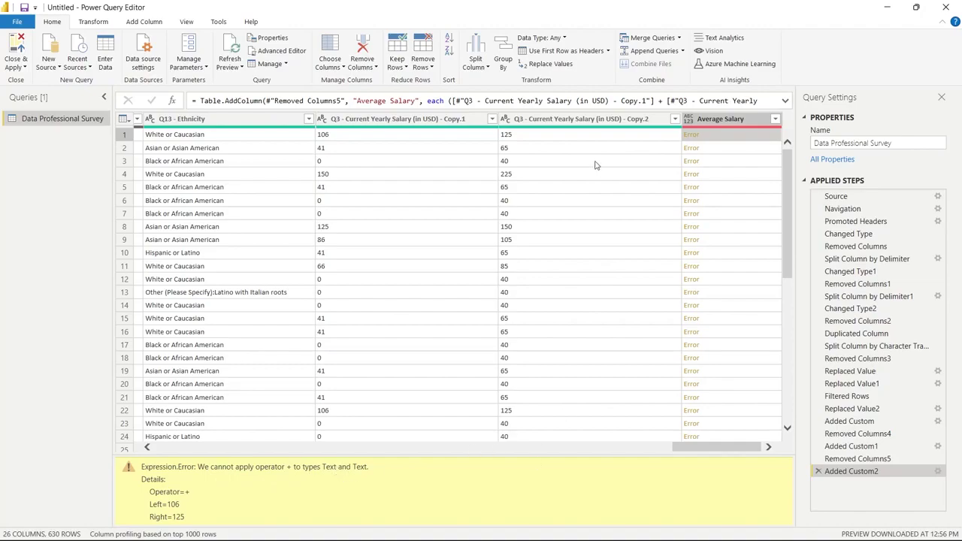
Change the data type of the Q3 salary Copy.2 and Copy.1 columns to Whole Number
{"action": "left_click", "coordinate": [506, 119]}
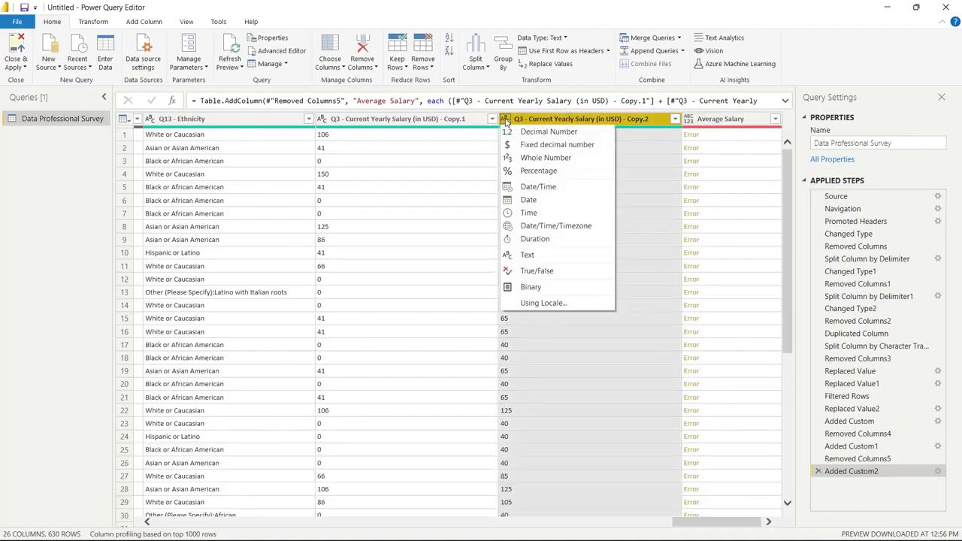
{"action": "left_click", "coordinate": [526, 158]}
{"action": "left_click", "coordinate": [331, 119]}
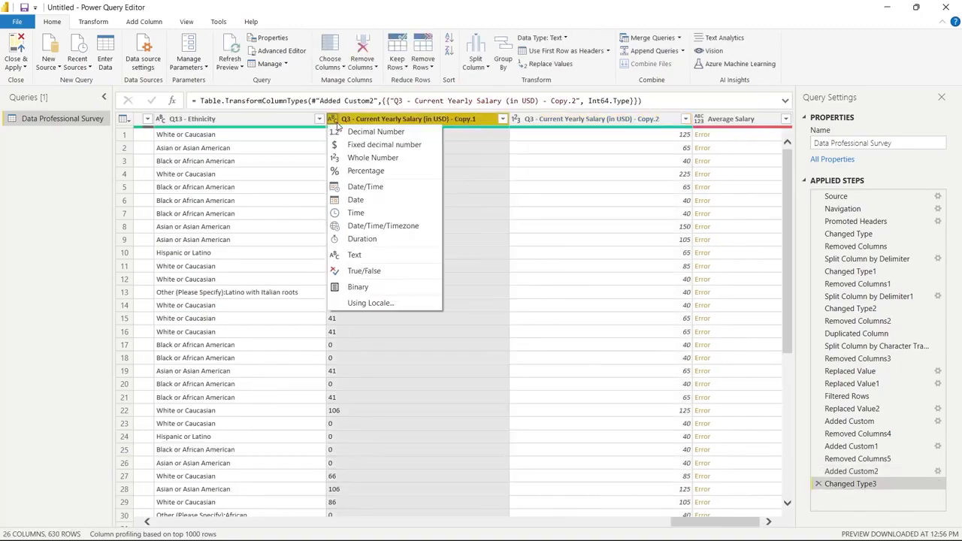
{"action": "left_click", "coordinate": [348, 158]}
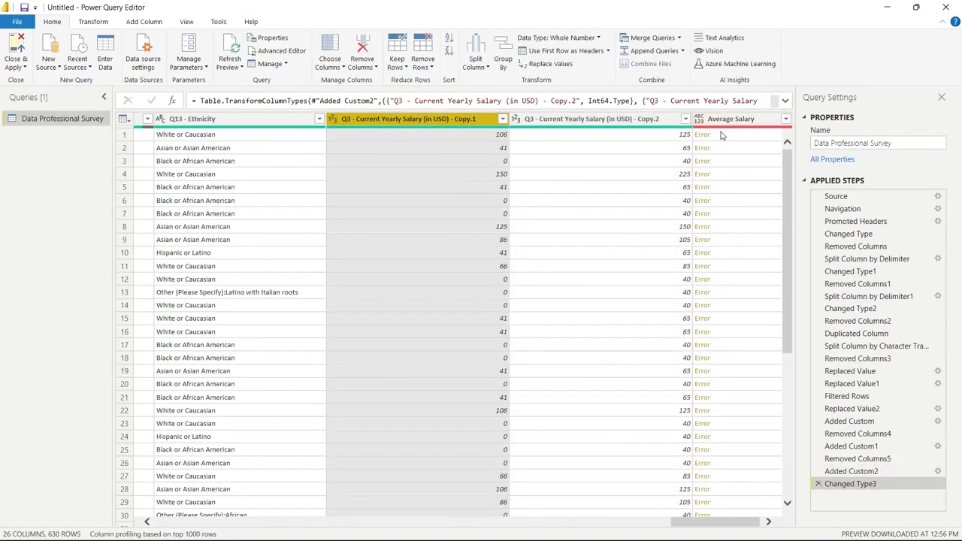
Inspect the first Average Salary row and try to recalculate the column by reapplying the current step's formula
{"action": "left_click", "coordinate": [722, 134]}
{"action": "left_click", "coordinate": [695, 100]}
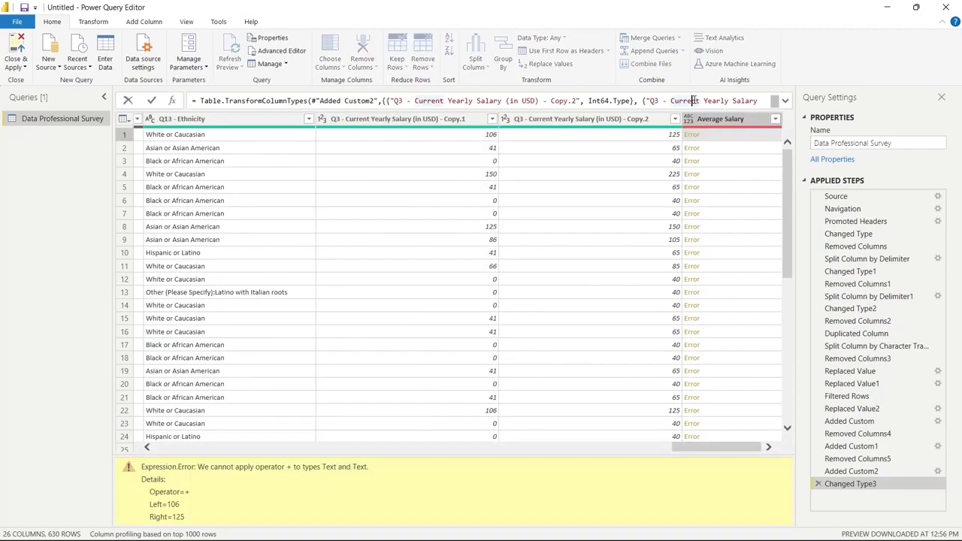
{"action": "left_click", "coordinate": [151, 101]}
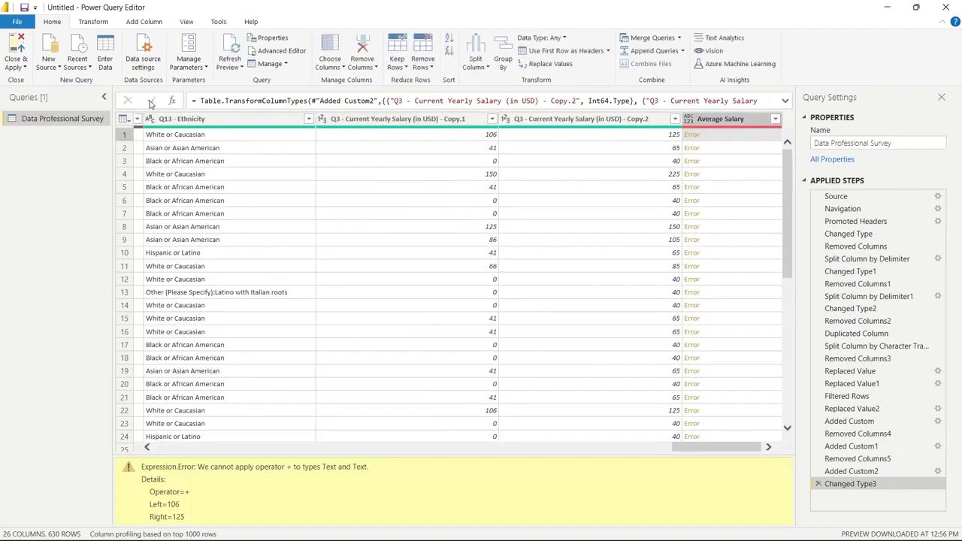
{"action": "left_click", "coordinate": [624, 119]}
{"action": "left_click", "coordinate": [726, 121], "text": "ctrl"}
{"action": "left_click", "coordinate": [635, 120]}
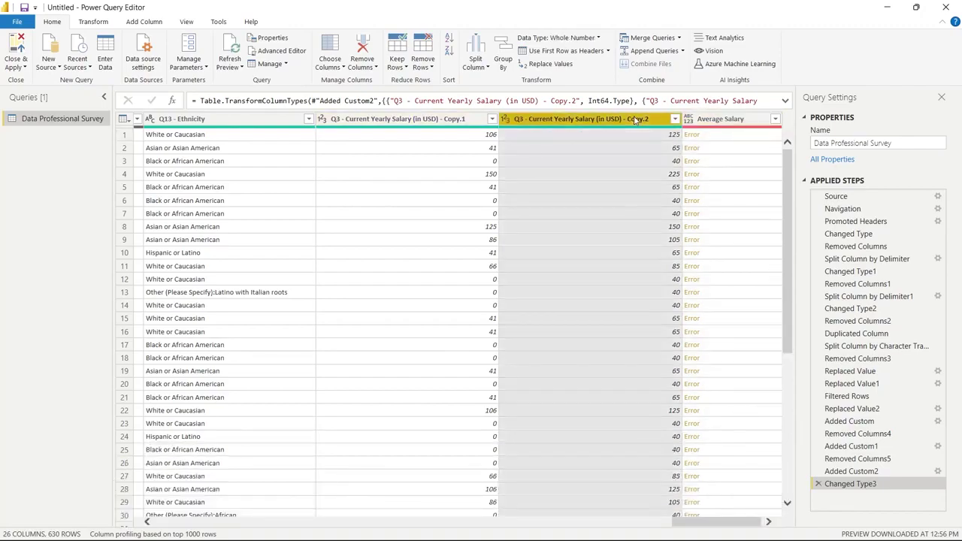
Add a custom column with the default name that adds the Q3 salary Copy.1 and Copy.2 columns and divides the sum by 2
{"action": "left_click", "coordinate": [94, 21]}
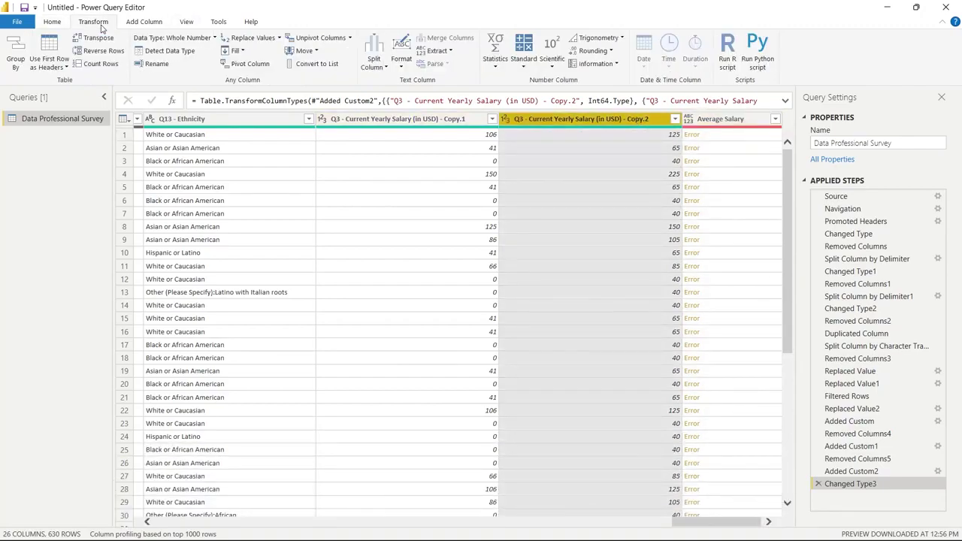
{"action": "left_click", "coordinate": [129, 23]}
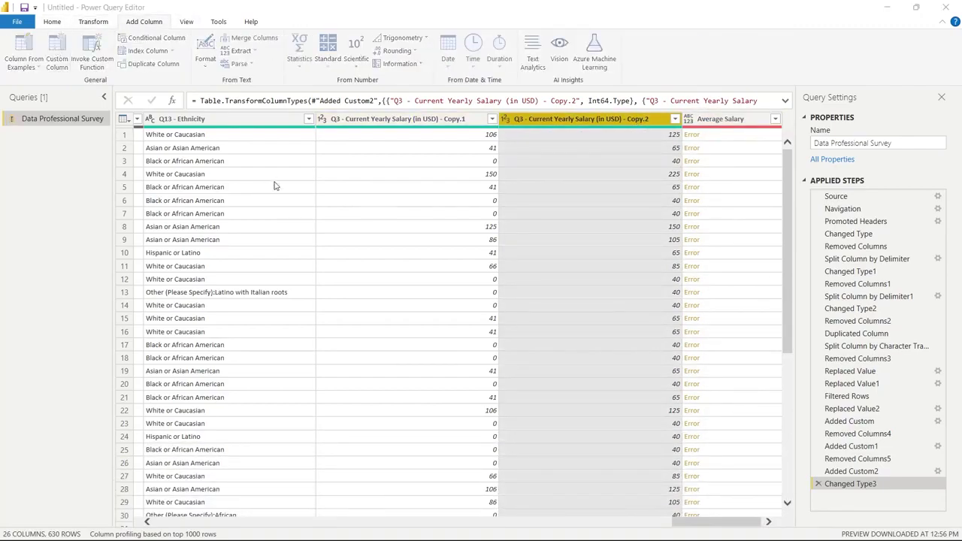
{"action": "scroll", "coordinate": [616, 291], "scroll_direction": "down", "scroll_amount": 3}
{"action": "scroll", "coordinate": [616, 290], "scroll_direction": "down", "scroll_amount": 1}
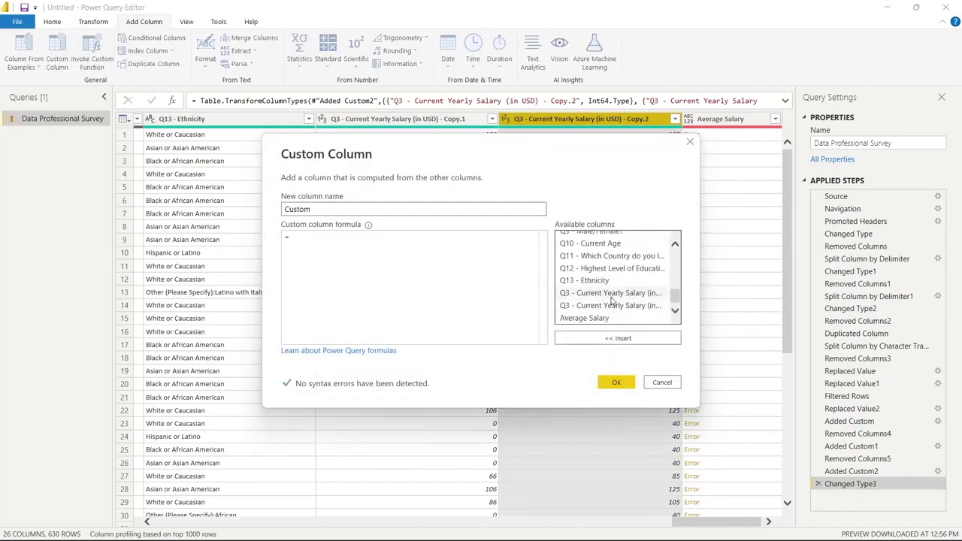
{"action": "left_click", "coordinate": [612, 296]}
{"action": "left_click", "coordinate": [618, 338]}
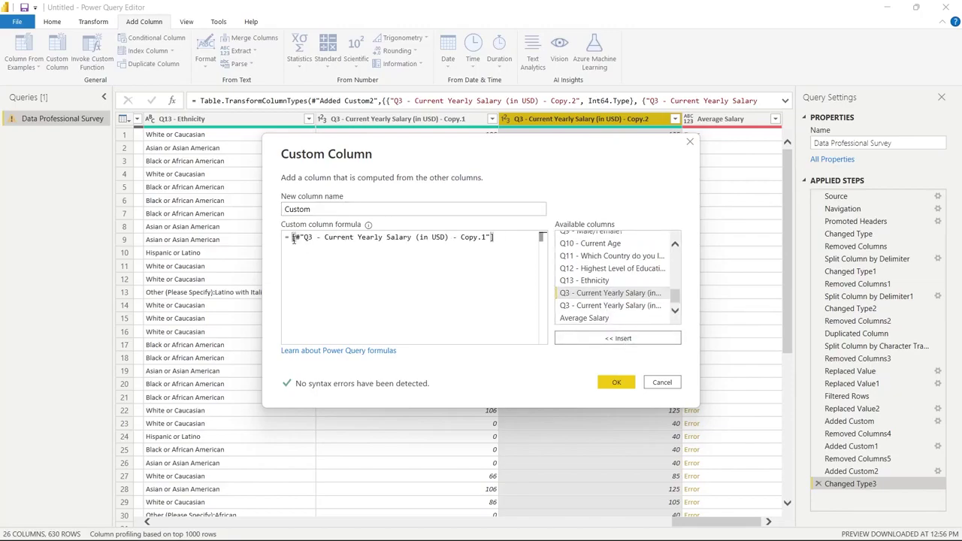
{"action": "type", "text": "("}
{"action": "type", "text": " +"}
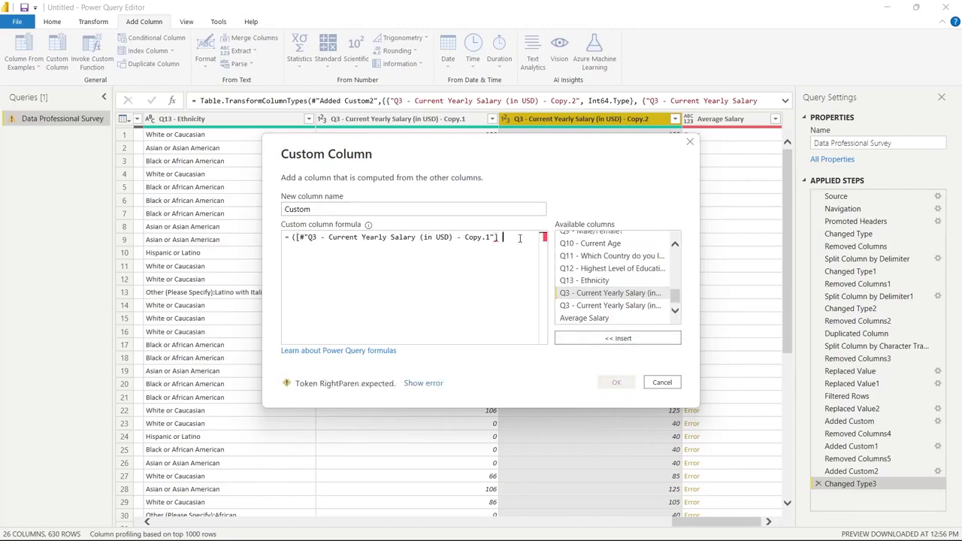
{"action": "left_click", "coordinate": [572, 306]}
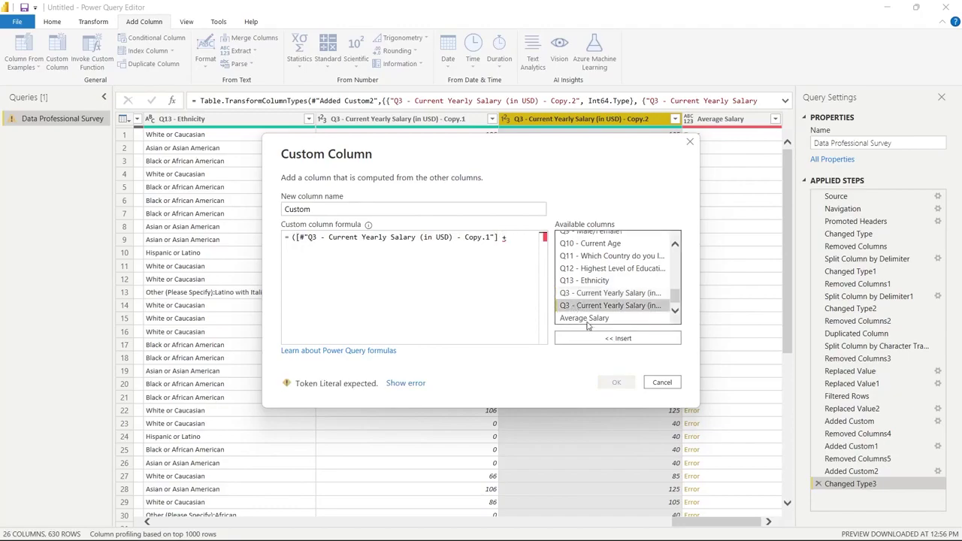
{"action": "left_click", "coordinate": [601, 338]}
{"action": "type", "text": ") / 2"}
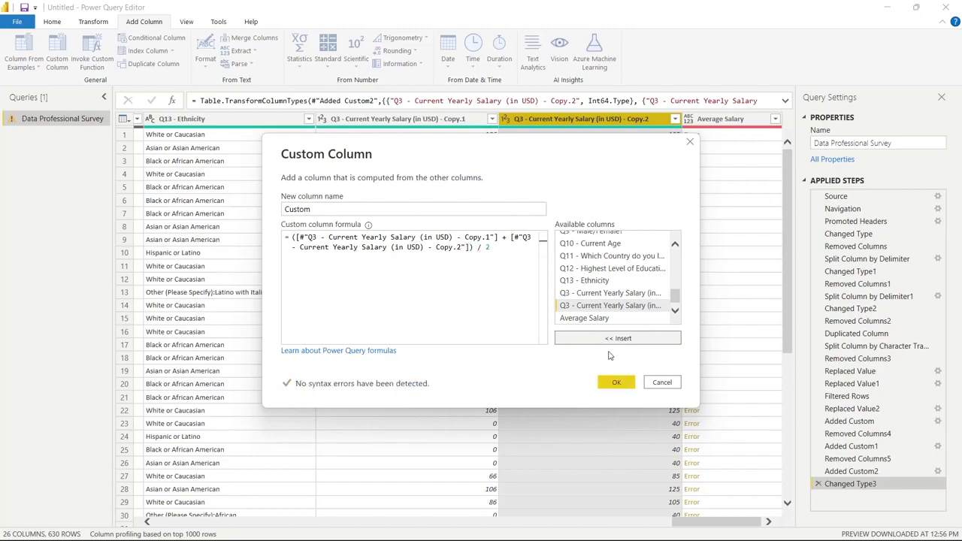
{"action": "left_click", "coordinate": [625, 384]}
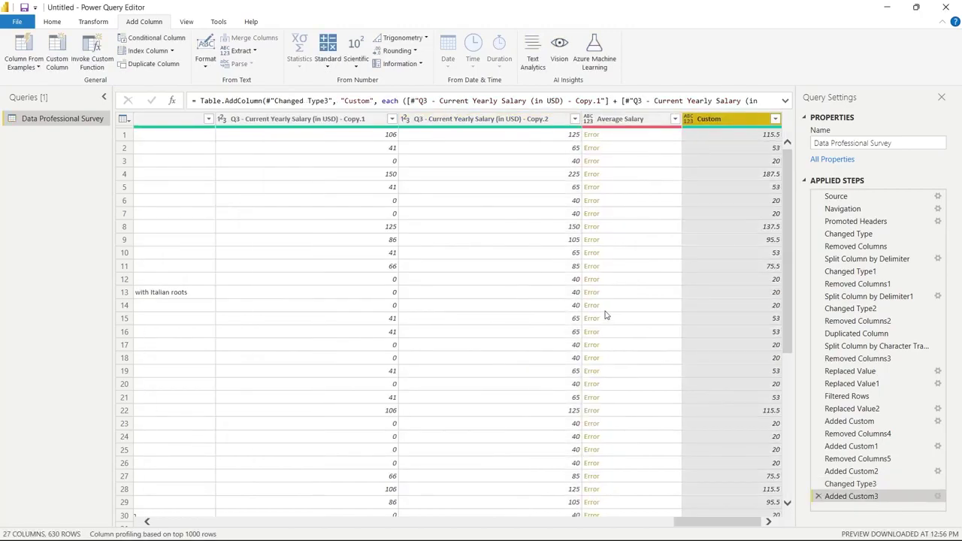
Remove the Average Salary column and the Q3 - Current Yearly Salary (in USD) Copy.1 and Copy.2 columns
{"action": "left_click", "coordinate": [656, 120]}
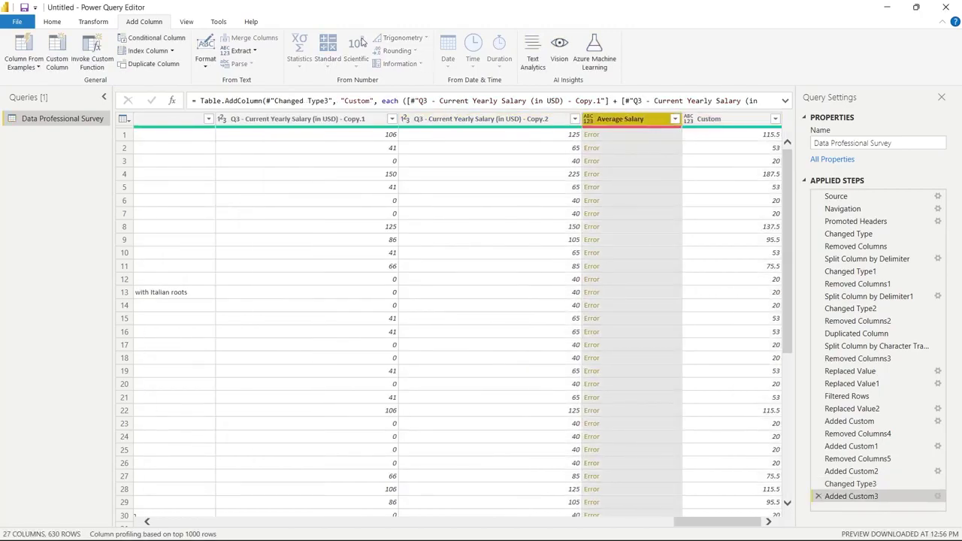
{"action": "left_click", "coordinate": [51, 21]}
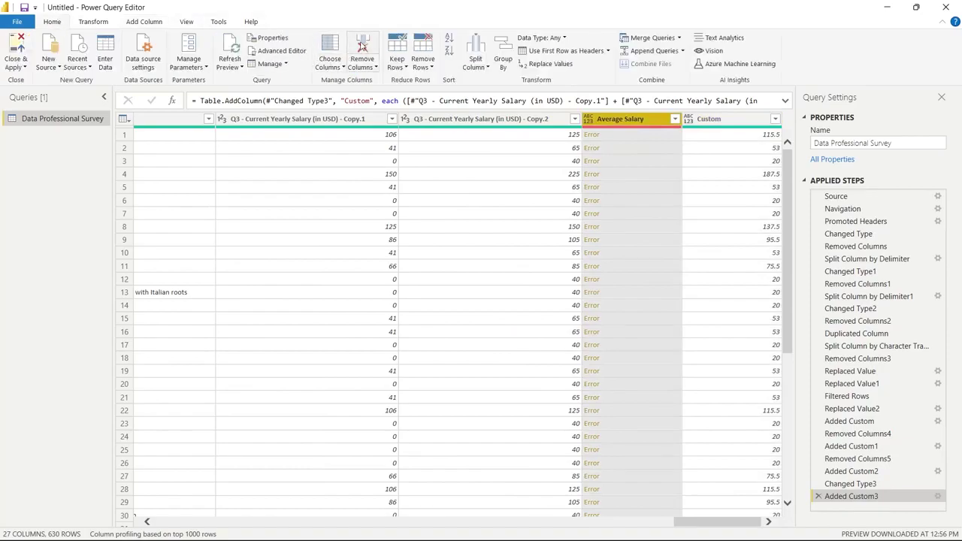
{"action": "left_click", "coordinate": [362, 45]}
{"action": "left_click", "coordinate": [398, 119]}
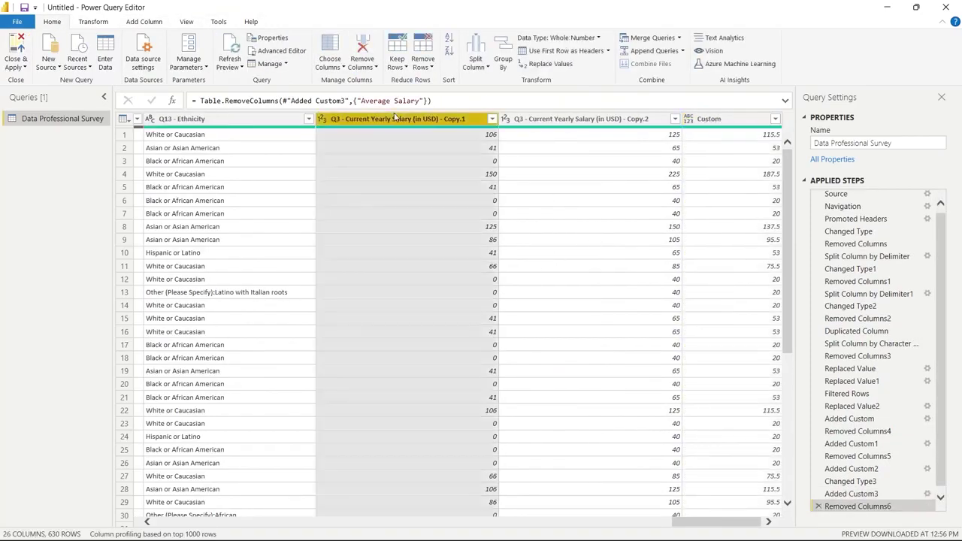
{"action": "left_click", "coordinate": [542, 119], "text": "ctrl"}
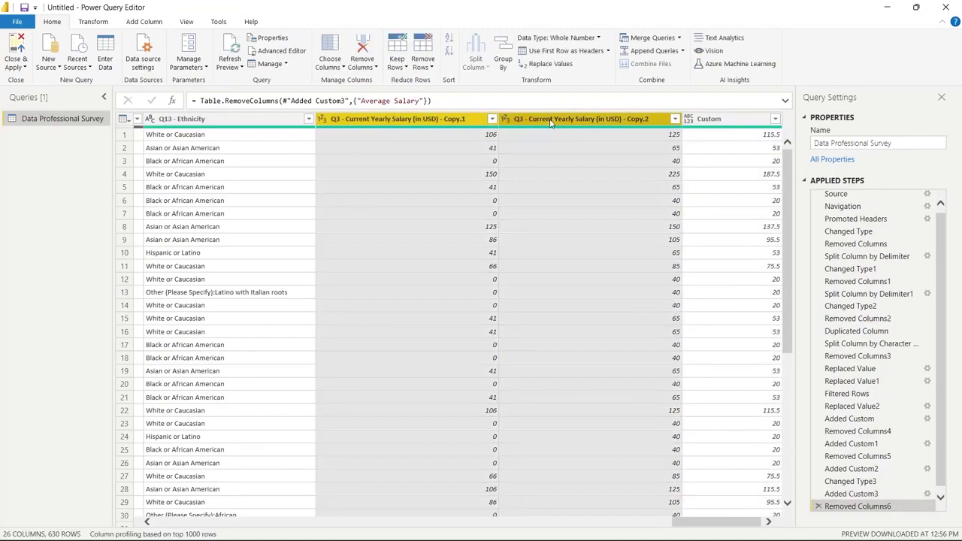
{"action": "left_click", "coordinate": [362, 45]}
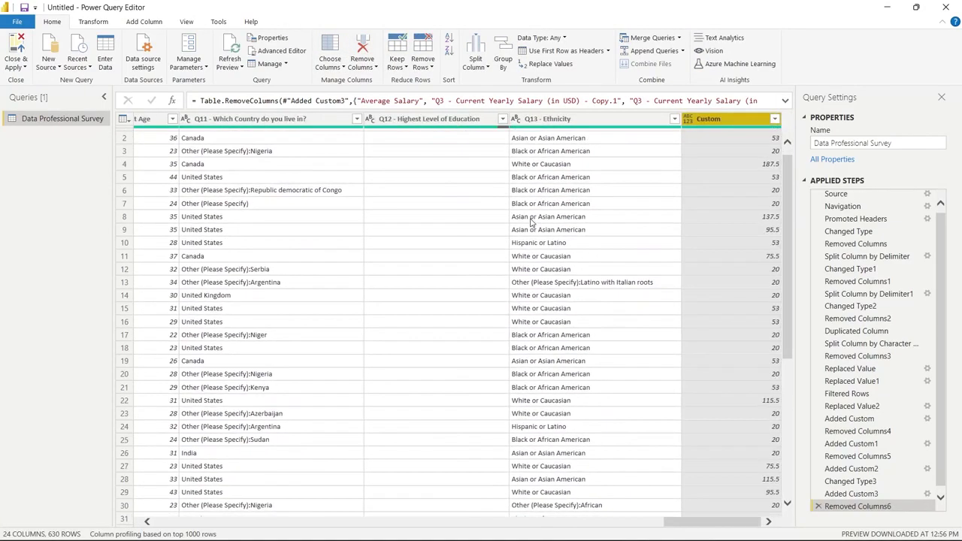
Rename the Custom column as Average Salary and move it directly after the Q3 - Current Yearly Salary (in USD) column
{"action": "double_click", "coordinate": [711, 120]}
{"action": "type", "text": "Average Salary"}
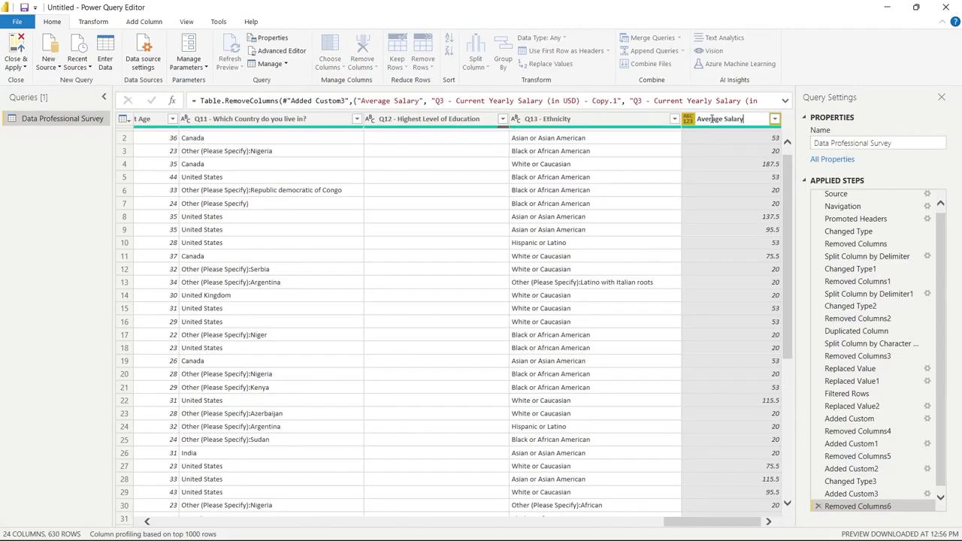
{"action": "key", "text": "Return"}
{"action": "left_click", "coordinate": [716, 175]}
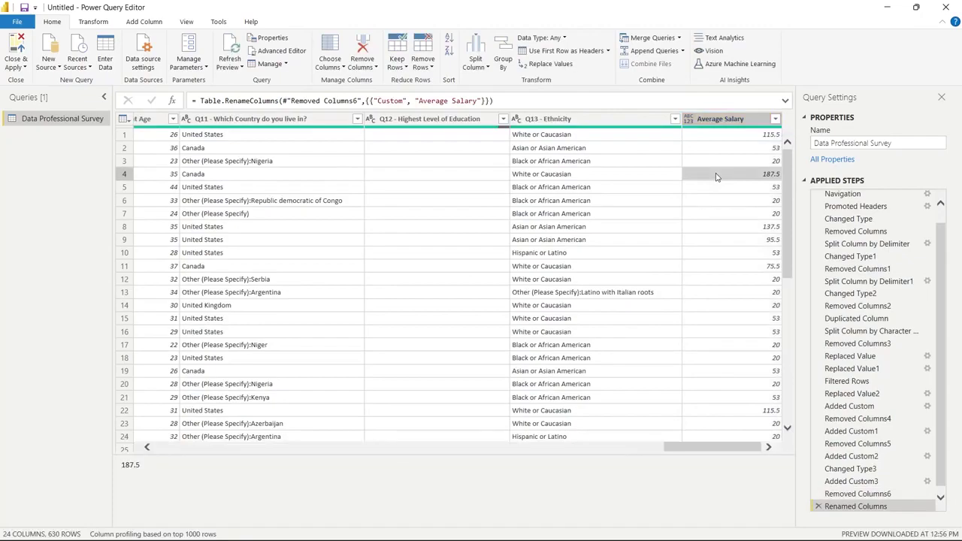
{"action": "left_click", "coordinate": [744, 120]}
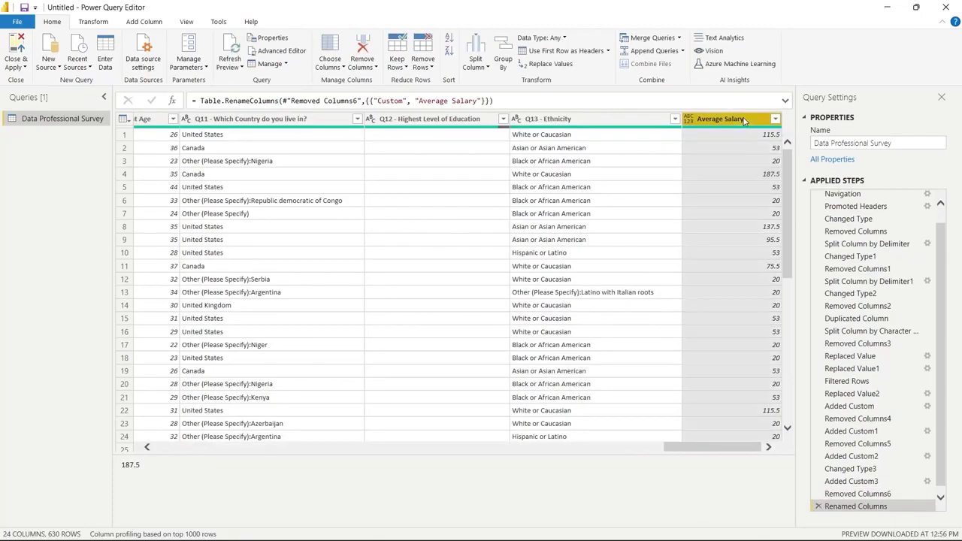
{"action": "left_click_drag", "start_coordinate": [744, 120], "coordinate": [215, 142]}
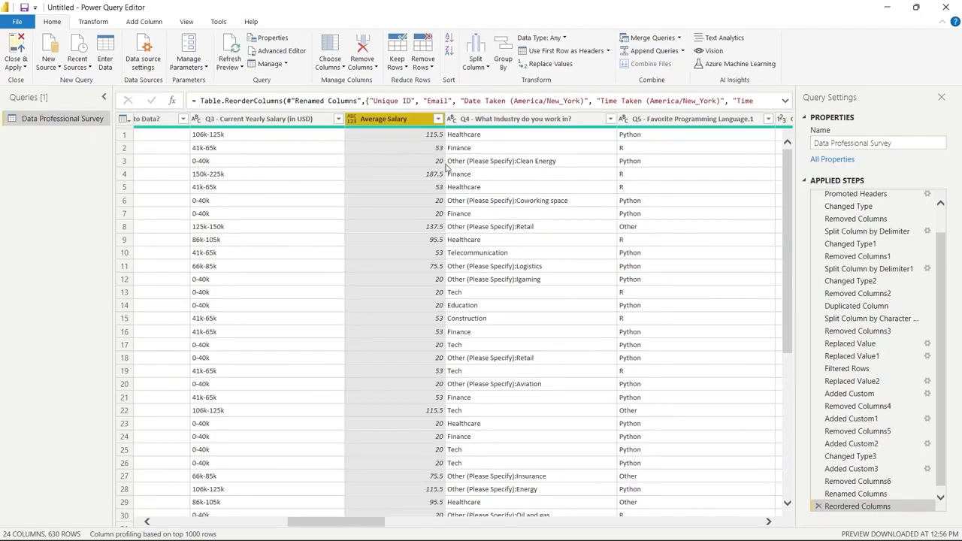
Check the Average Salary and Q4 industry columns, and inspect the distinct answers in the Q11 country column without filtering it
{"action": "left_click", "coordinate": [416, 163]}
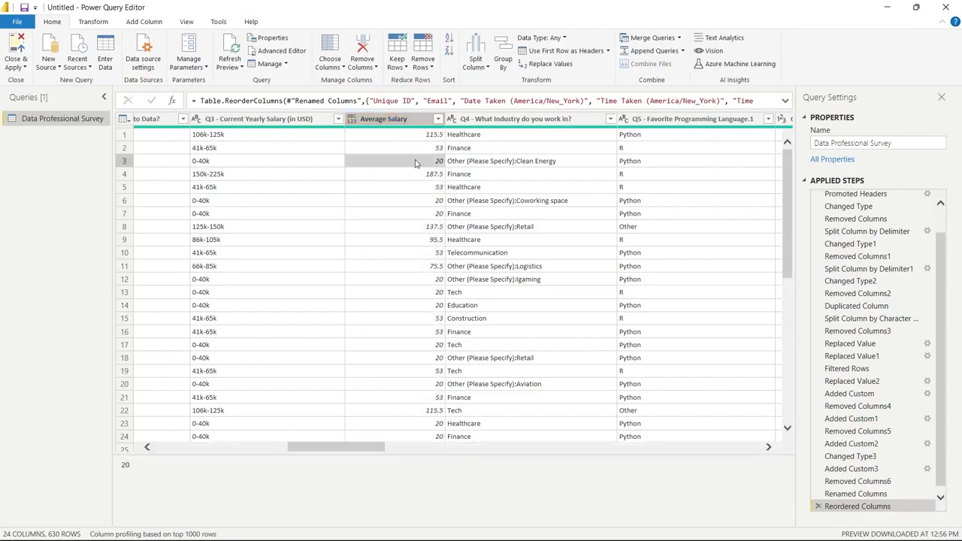
{"action": "left_click", "coordinate": [415, 122]}
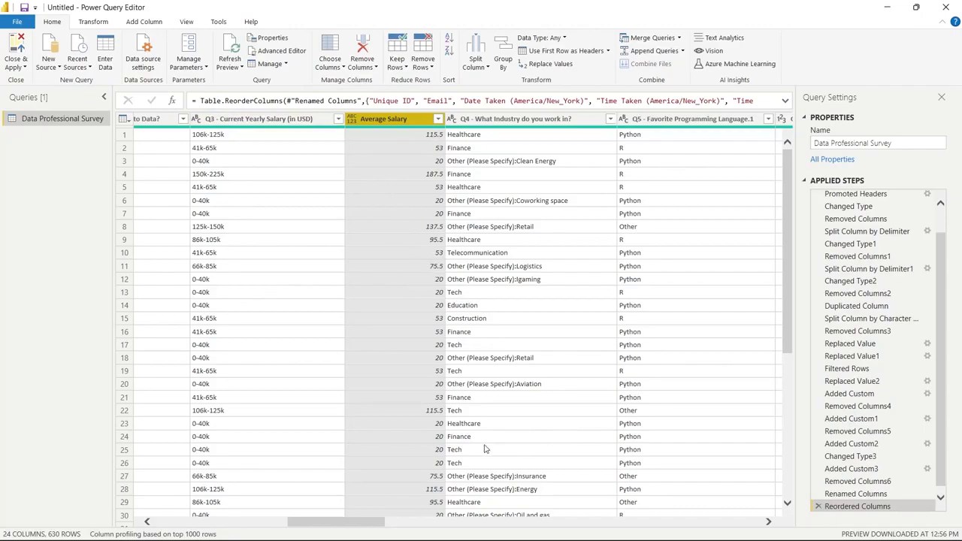
{"action": "left_click", "coordinate": [524, 124]}
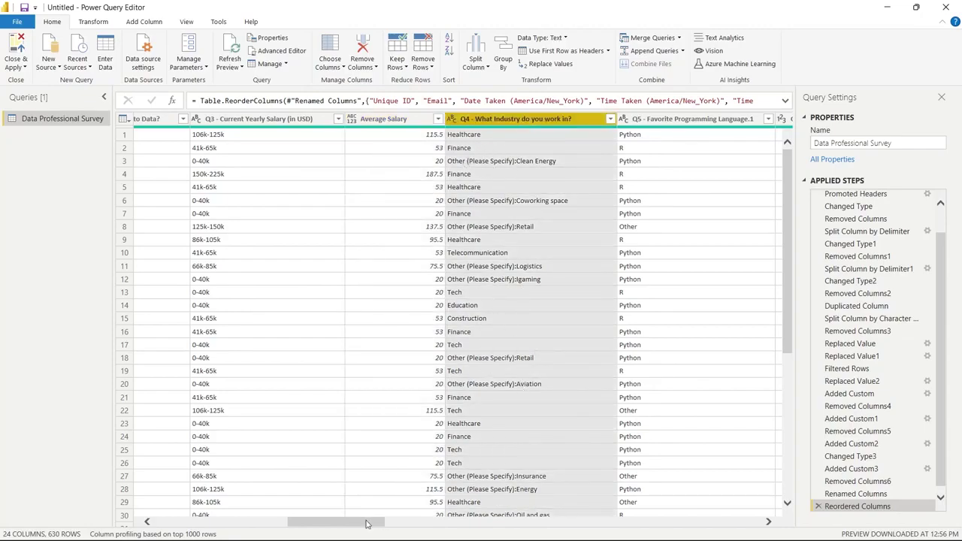
{"action": "left_click_drag", "start_coordinate": [342, 524], "coordinate": [756, 498]}
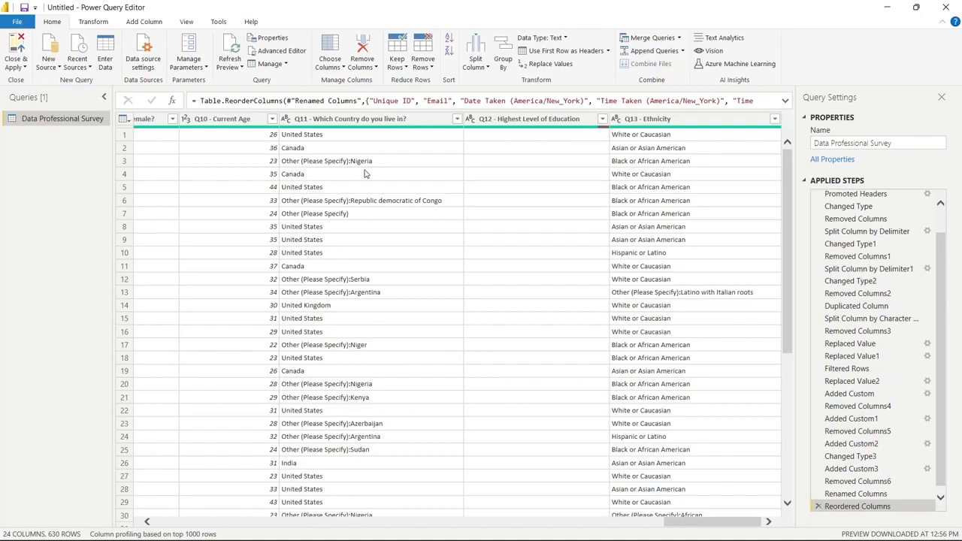
{"action": "left_click", "coordinate": [457, 118]}
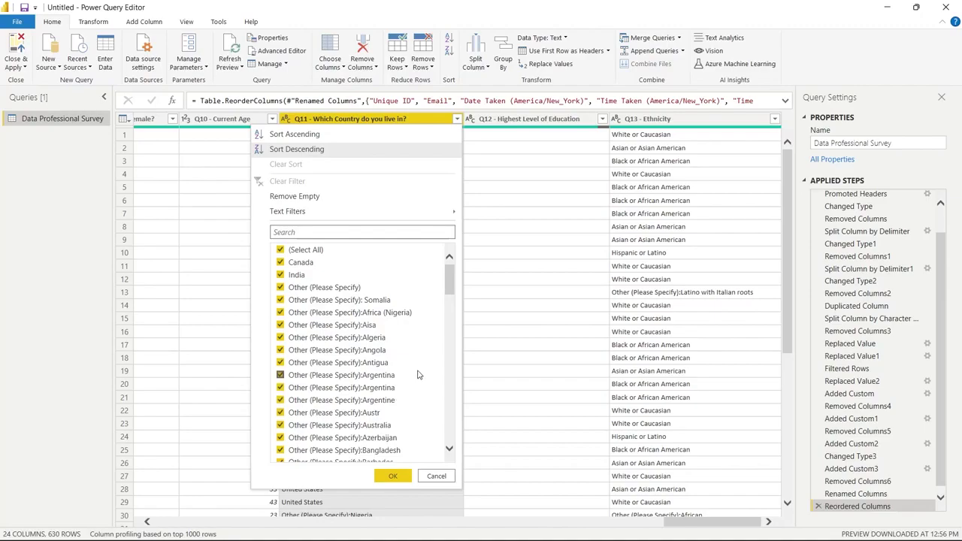
{"action": "left_click", "coordinate": [436, 476]}
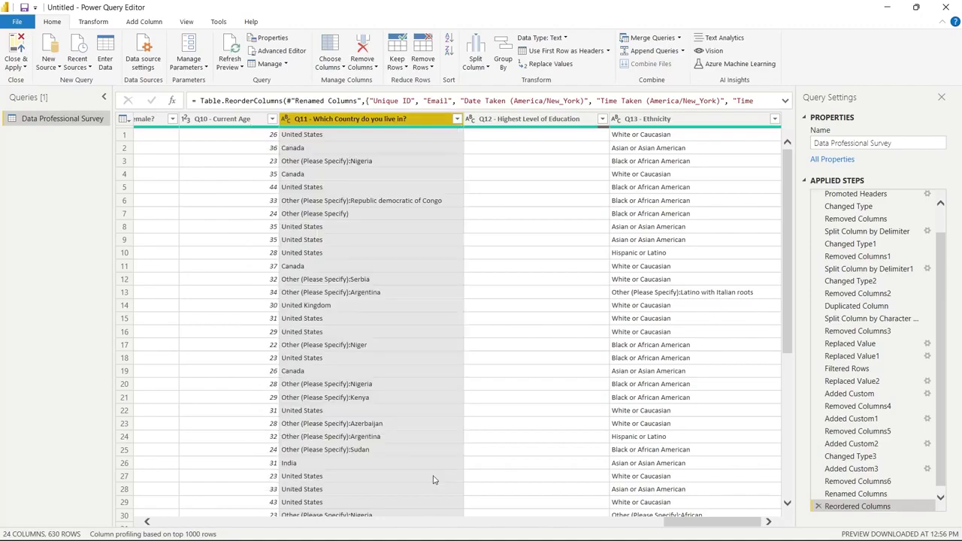
Split the Q11 - Which Country do you live in? column by the custom delimiter "(" and remove the resulting second column
{"action": "right_click", "coordinate": [387, 124]}
{"action": "left_click", "coordinate": [475, 53]}
{"action": "left_click", "coordinate": [496, 79]}
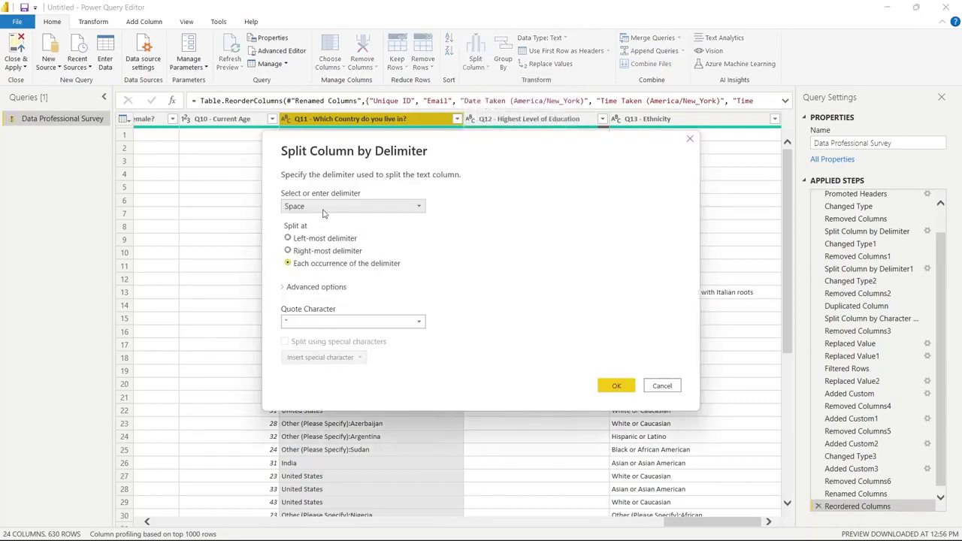
{"action": "left_click", "coordinate": [354, 206]}
{"action": "left_click", "coordinate": [345, 218]}
{"action": "type", "text": "("}
{"action": "left_click", "coordinate": [616, 402]}
{"action": "key", "text": "Delete"}
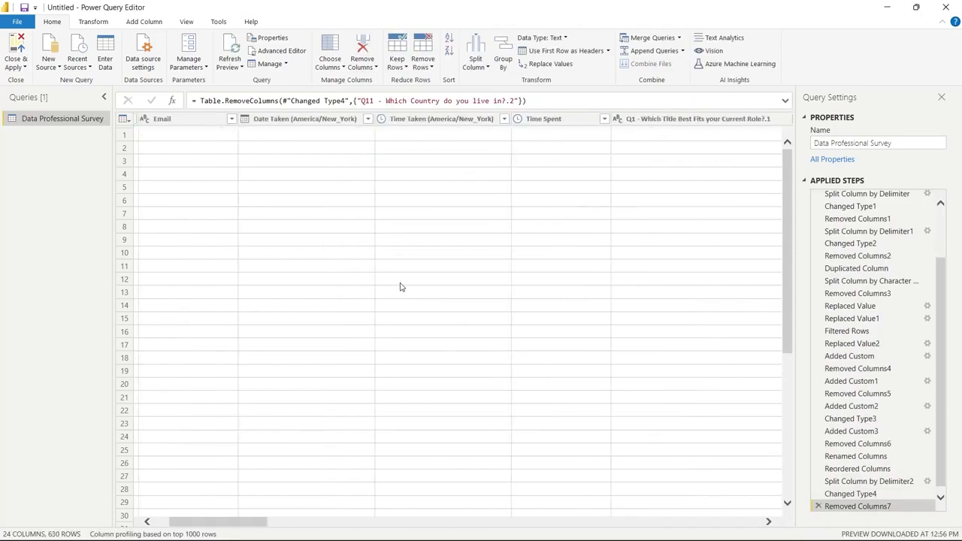
Split the Q4 - What Industry do you work in? column by the custom delimiter "(" and remove the resulting second column
{"action": "left_click", "coordinate": [519, 119]}
{"action": "left_click", "coordinate": [475, 60]}
{"action": "left_click", "coordinate": [516, 80]}
{"action": "left_click", "coordinate": [353, 206]}
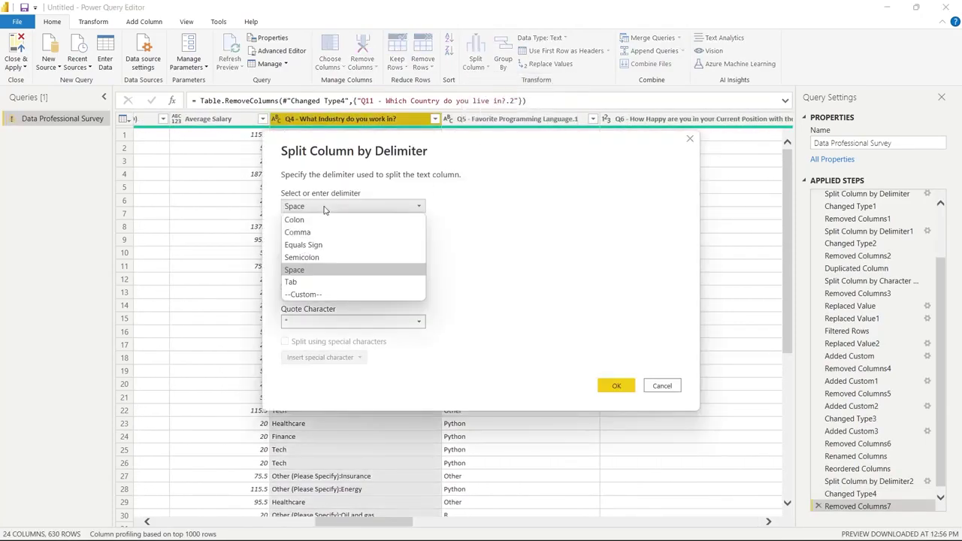
{"action": "left_click", "coordinate": [301, 294]}
{"action": "left_click", "coordinate": [355, 222]}
{"action": "key", "text": "Return"}
{"action": "left_click", "coordinate": [510, 120]}
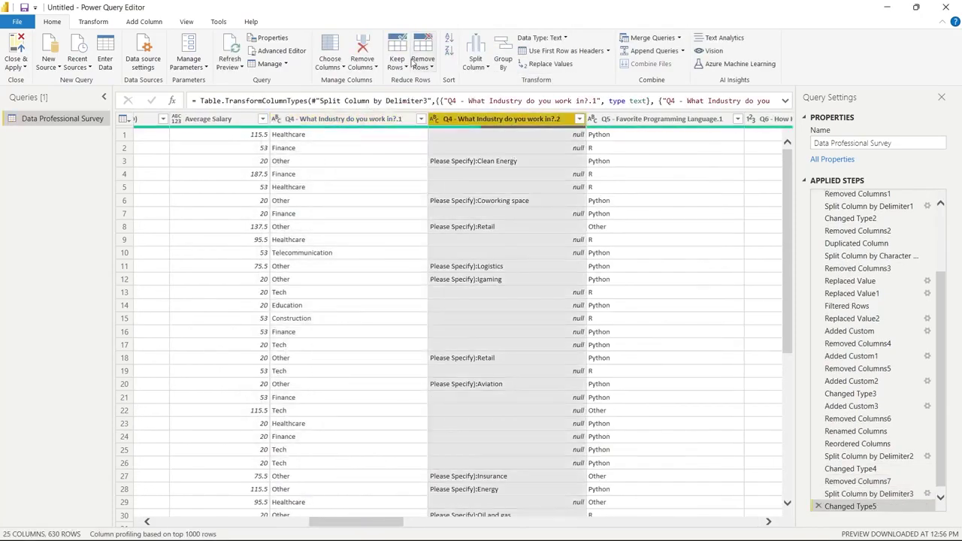
{"action": "key", "text": "Delete"}
Review the distinct industry values in the first Q4 split column without applying a filter
{"action": "left_click", "coordinate": [337, 215]}
{"action": "left_click", "coordinate": [364, 120]}
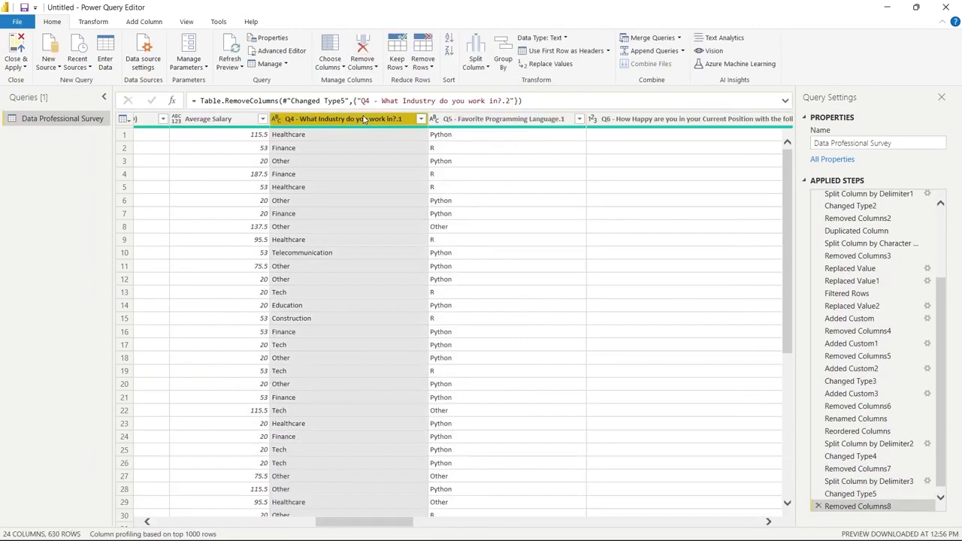
{"action": "left_click", "coordinate": [421, 120]}
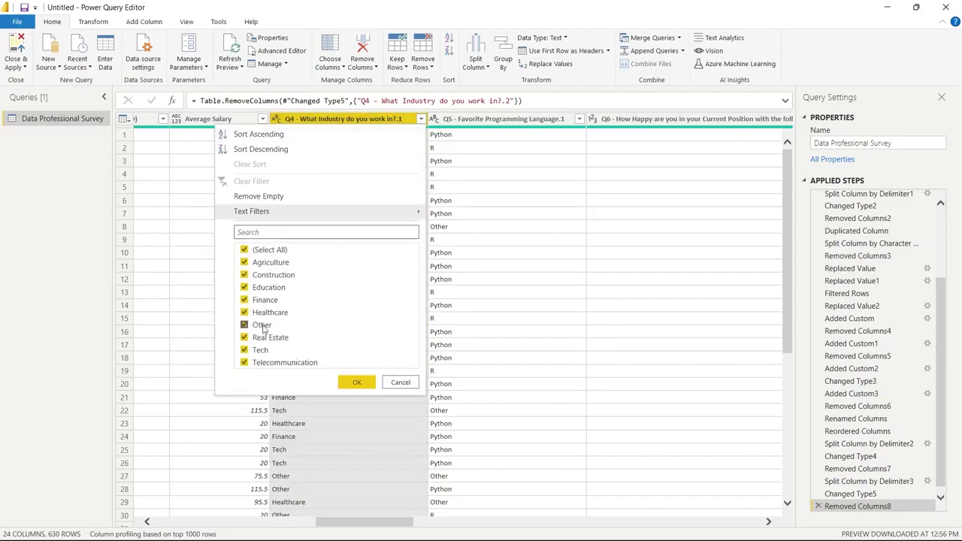
{"action": "left_click", "coordinate": [399, 384]}
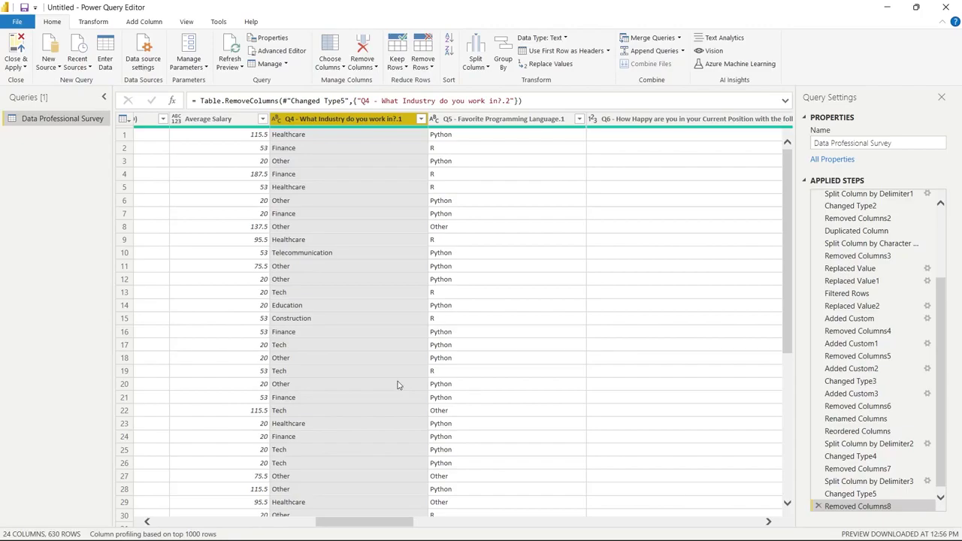
Close and apply the query changes to the report, and expand the Data Professional Survey table's field list with wider field names
{"action": "left_click", "coordinate": [16, 49]}
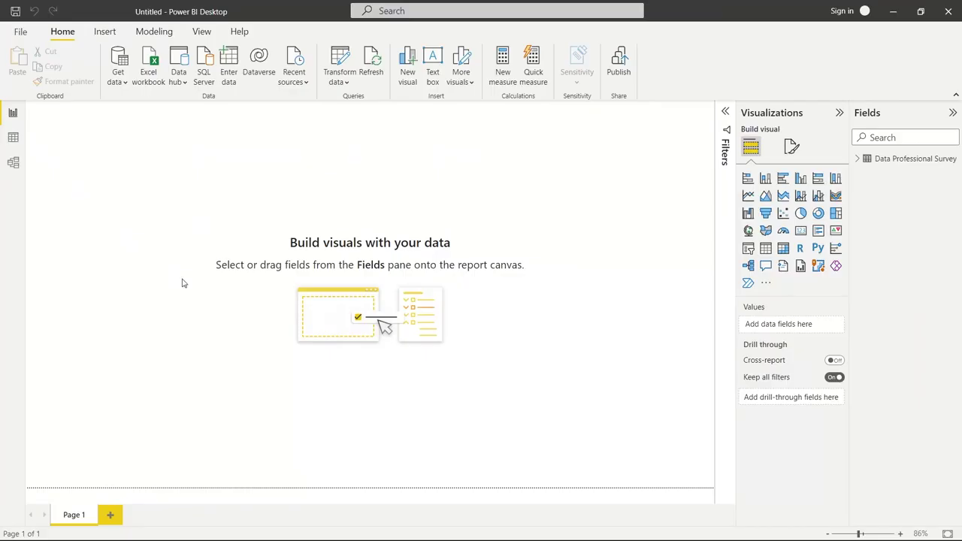
{"action": "left_click", "coordinate": [859, 160]}
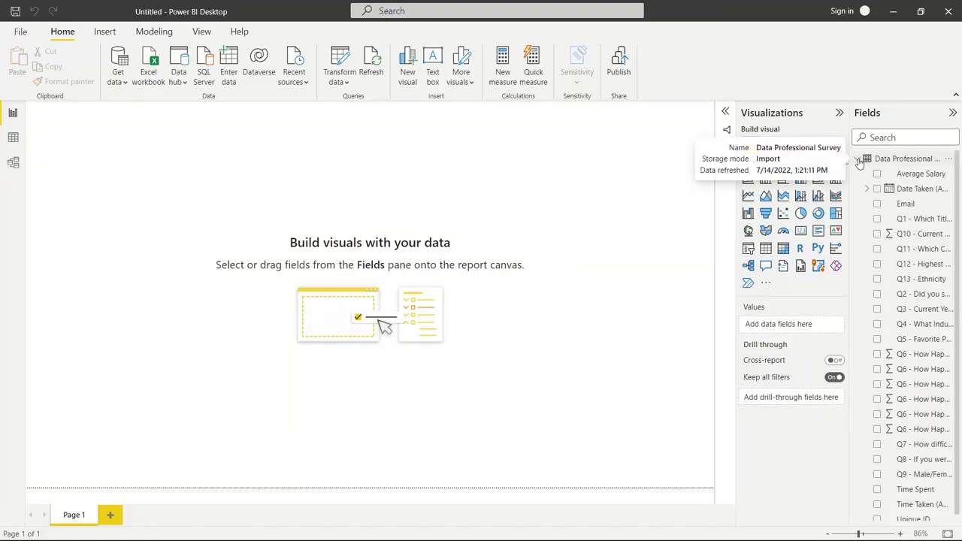
{"action": "mouse_move", "coordinate": [849, 291]}
{"action": "left_mouse_down"}
{"action": "mouse_move", "coordinate": [774, 294]}
{"action": "mouse_move", "coordinate": [838, 294]}
{"action": "left_mouse_up"}
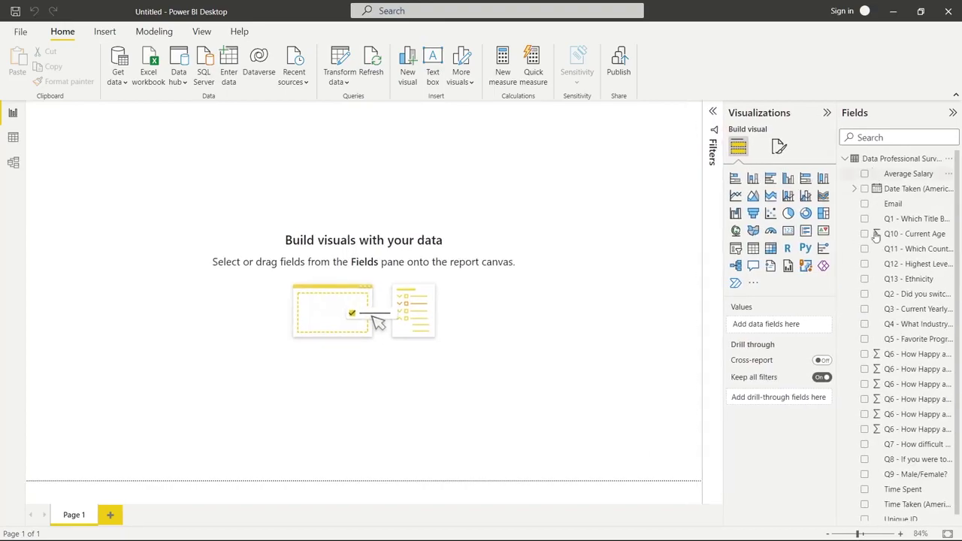
Look through the loaded Data Professional Survey table in the data view and return to the report canvas
{"action": "left_click", "coordinate": [13, 139]}
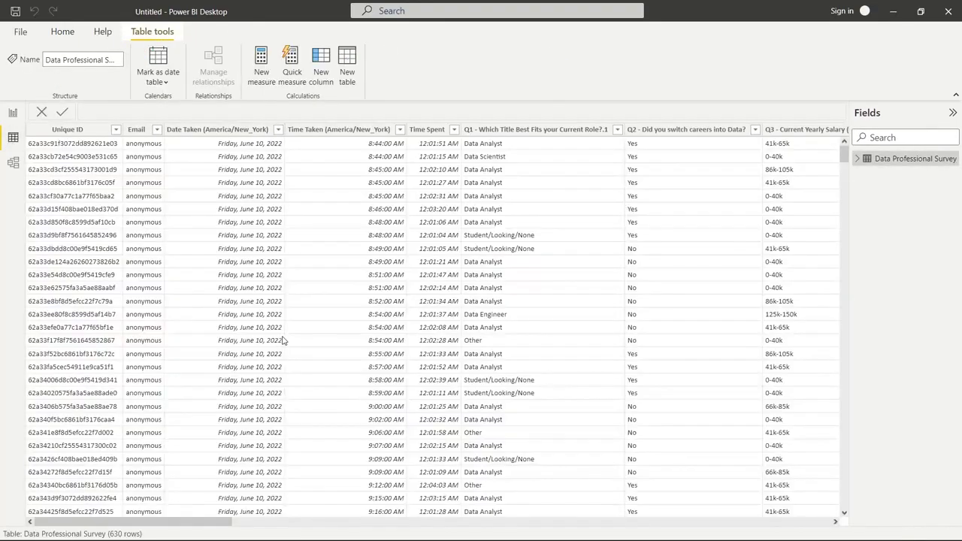
{"action": "left_click_drag", "start_coordinate": [224, 521], "coordinate": [13, 117]}
{"action": "left_click", "coordinate": [13, 112]}
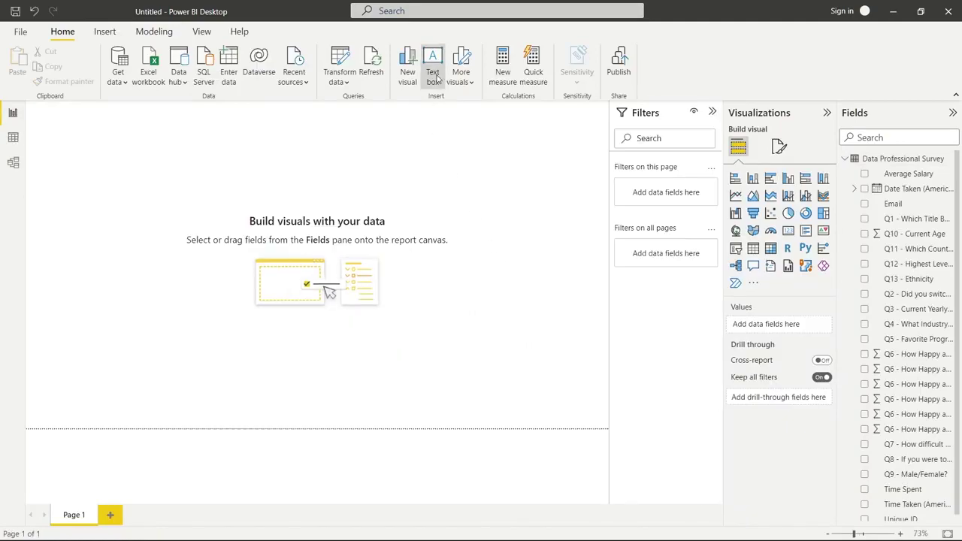
Insert a slim text box across the full width at the top of Page 1, containing "Data Professional Survey Breakdown"
{"action": "left_click", "coordinate": [432, 72]}
{"action": "left_click_drag", "start_coordinate": [158, 163], "coordinate": [622, 190]}
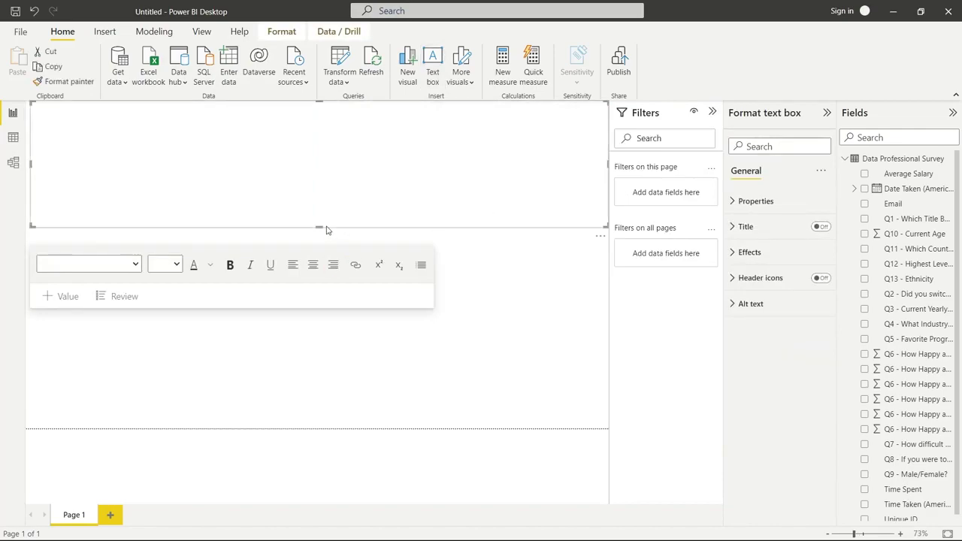
{"action": "left_click_drag", "start_coordinate": [323, 225], "coordinate": [326, 139]}
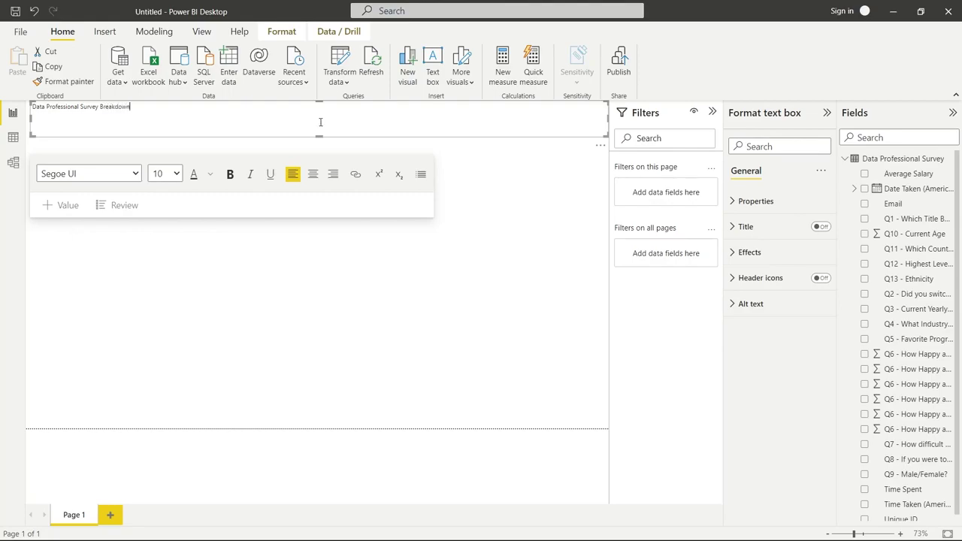
Format the report title as 36-point bold text centered in its text box
{"action": "key", "text": "ctrl+a"}
{"action": "left_click", "coordinate": [176, 173]}
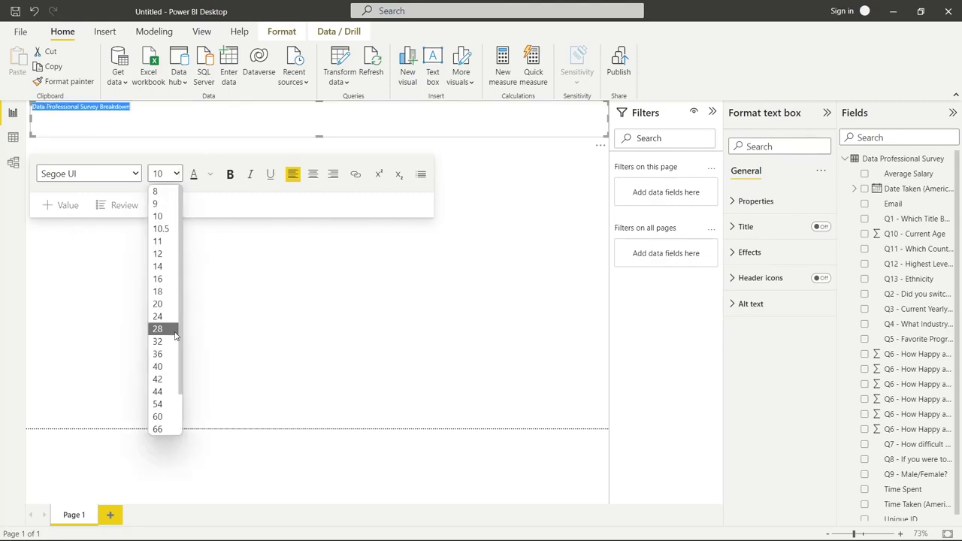
{"action": "left_click", "coordinate": [172, 353]}
{"action": "left_click", "coordinate": [231, 175]}
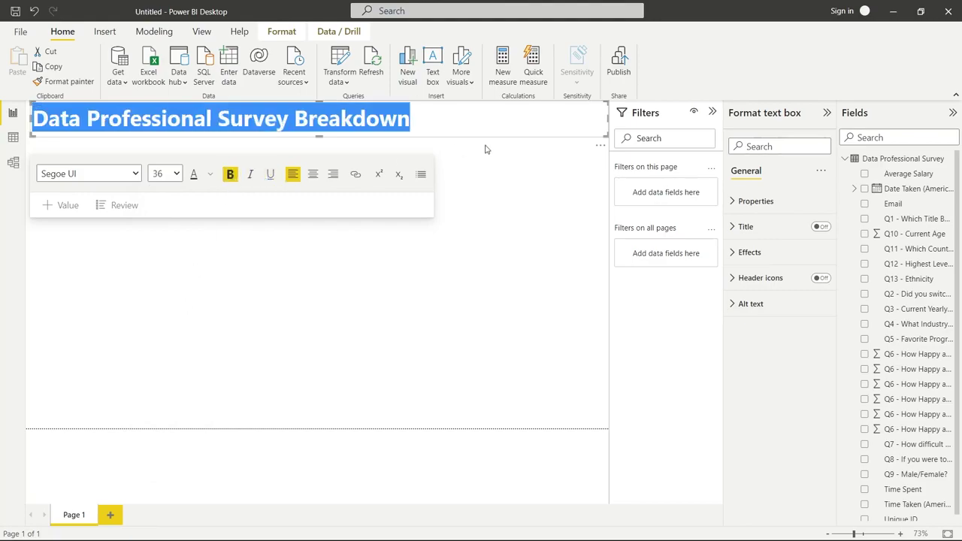
{"action": "left_click", "coordinate": [313, 177]}
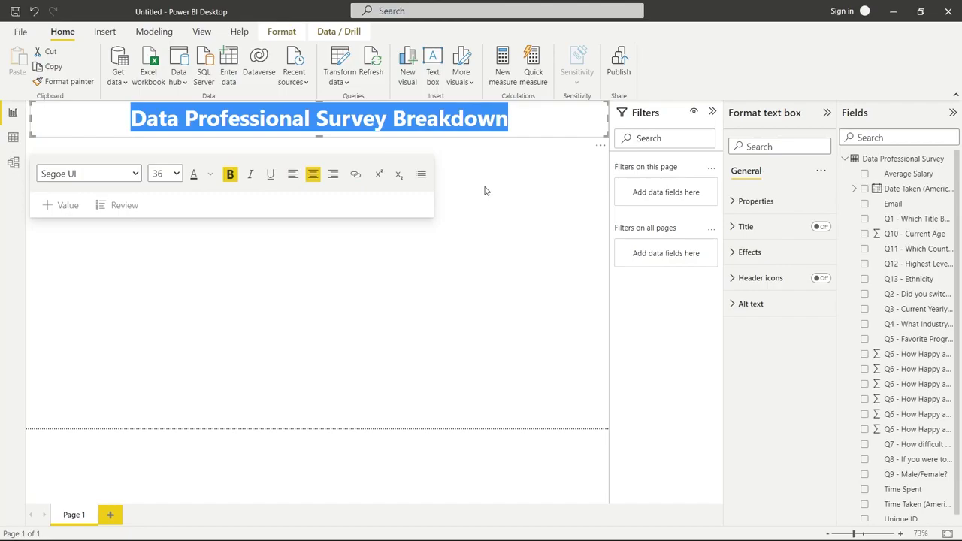
{"action": "left_click", "coordinate": [562, 168]}
{"action": "left_click", "coordinate": [563, 123]}
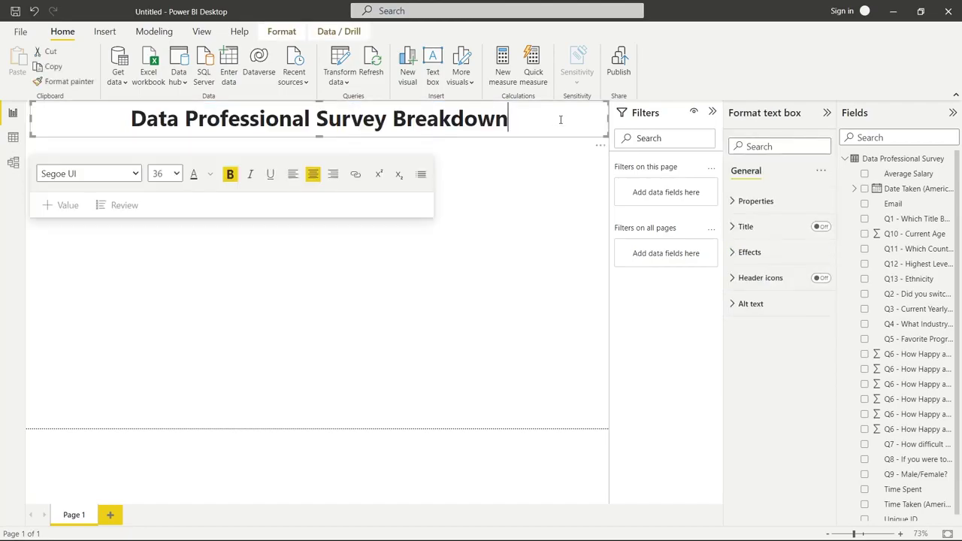
Fill the title text box's background with the lighter blue theme shade after trying a darker blue
{"action": "left_click", "coordinate": [739, 252]}
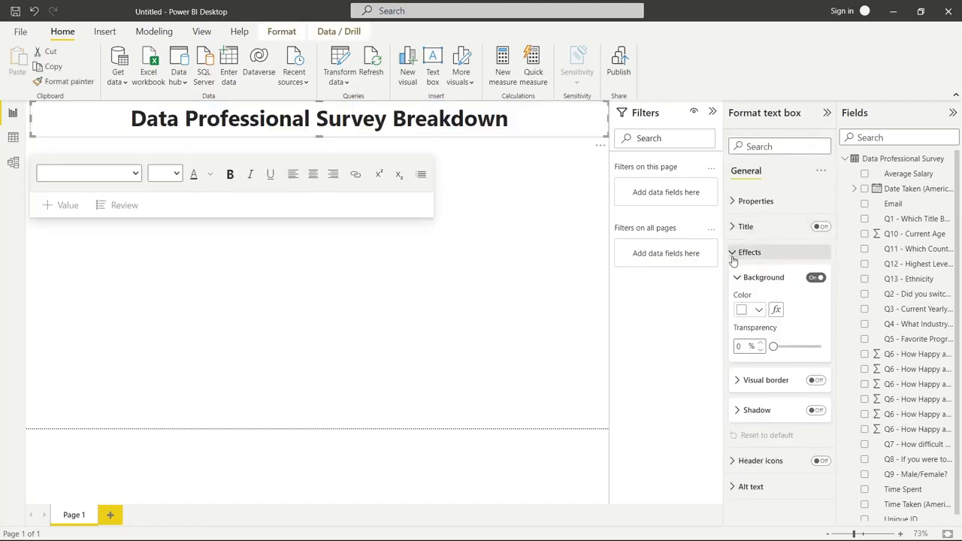
{"action": "left_click", "coordinate": [761, 307]}
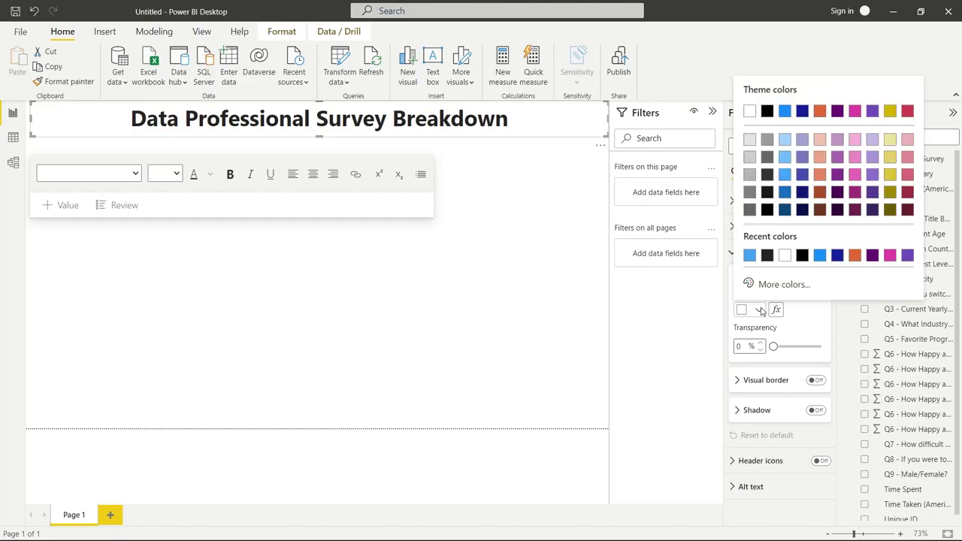
{"action": "left_click", "coordinate": [782, 193]}
{"action": "left_click", "coordinate": [760, 310]}
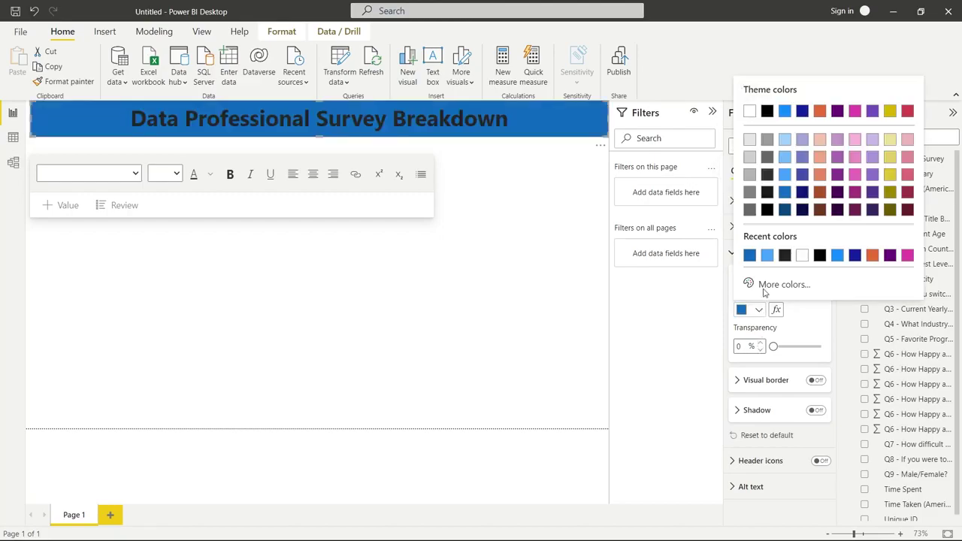
{"action": "left_click", "coordinate": [785, 175]}
Remove the bold formatting from the title text and deselect the text box
{"action": "left_click", "coordinate": [482, 122]}
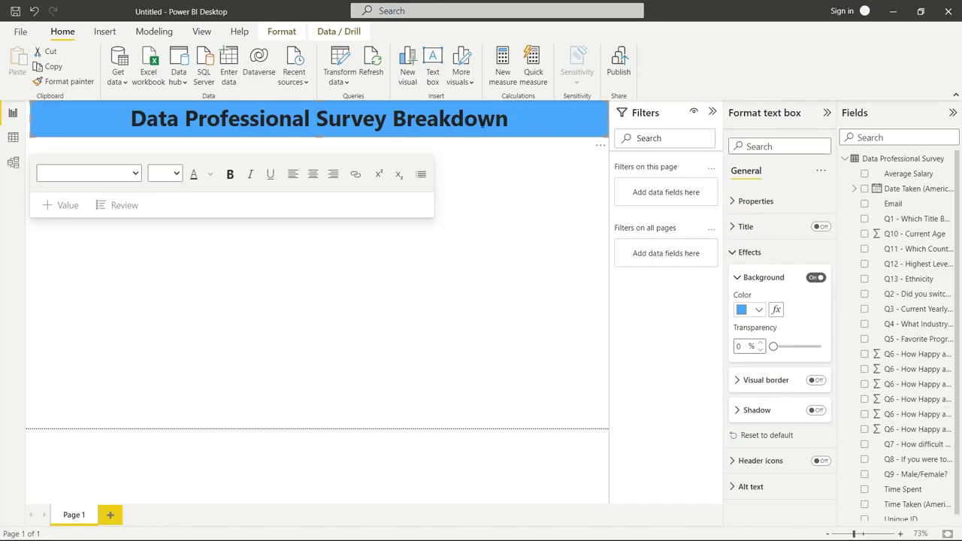
{"action": "key", "text": "ctrl+a"}
{"action": "left_click", "coordinate": [227, 179]}
{"action": "left_click", "coordinate": [228, 178]}
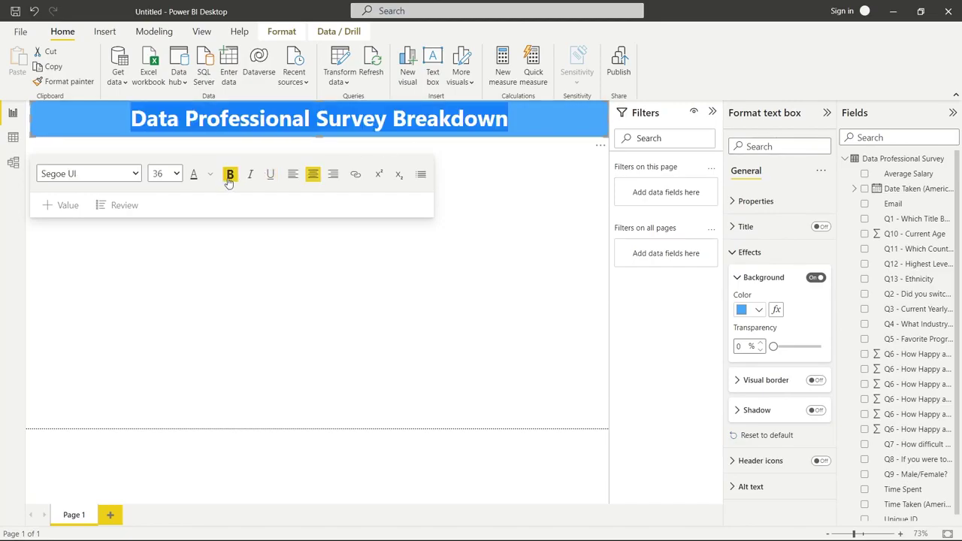
{"action": "left_click", "coordinate": [230, 174]}
{"action": "left_click", "coordinate": [241, 243]}
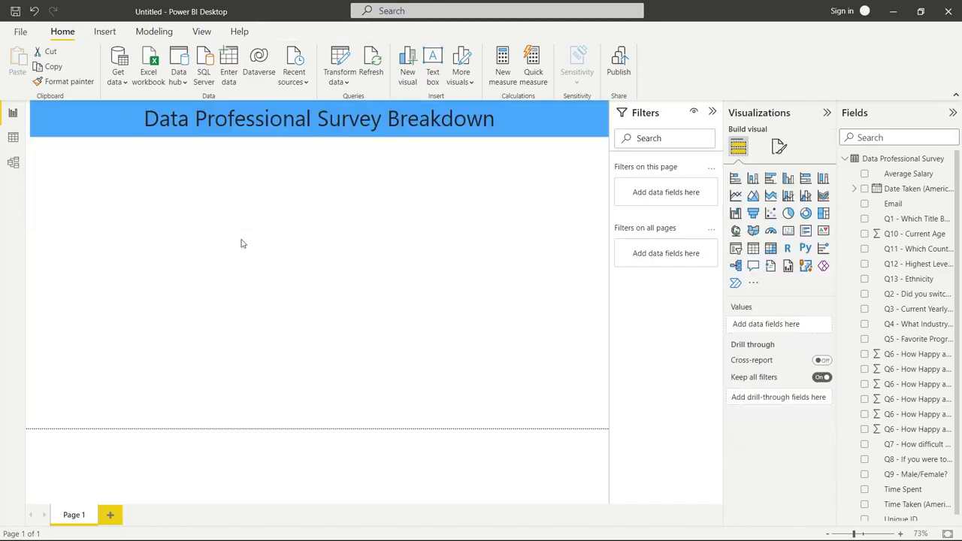
{"action": "left_click", "coordinate": [317, 130]}
{"action": "left_click", "coordinate": [321, 231]}
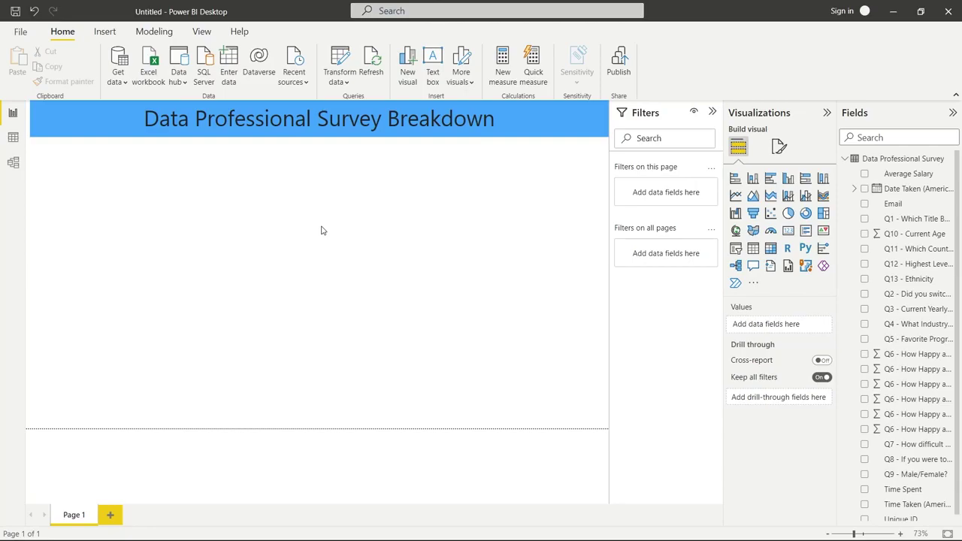
Insert a small card visual near the right edge of the page, showing the distinct count of Unique ID
{"action": "left_click", "coordinate": [787, 230]}
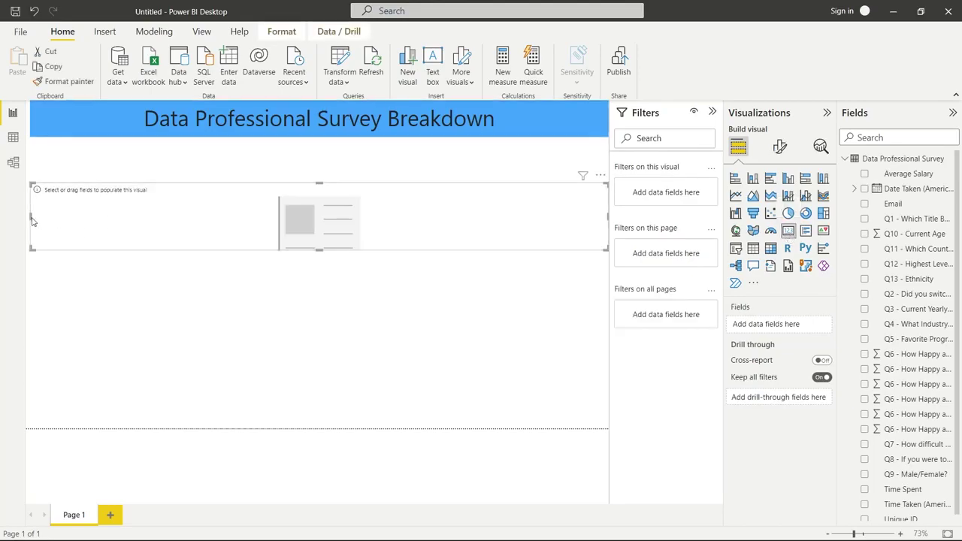
{"action": "left_click_drag", "start_coordinate": [30, 216], "coordinate": [489, 216]}
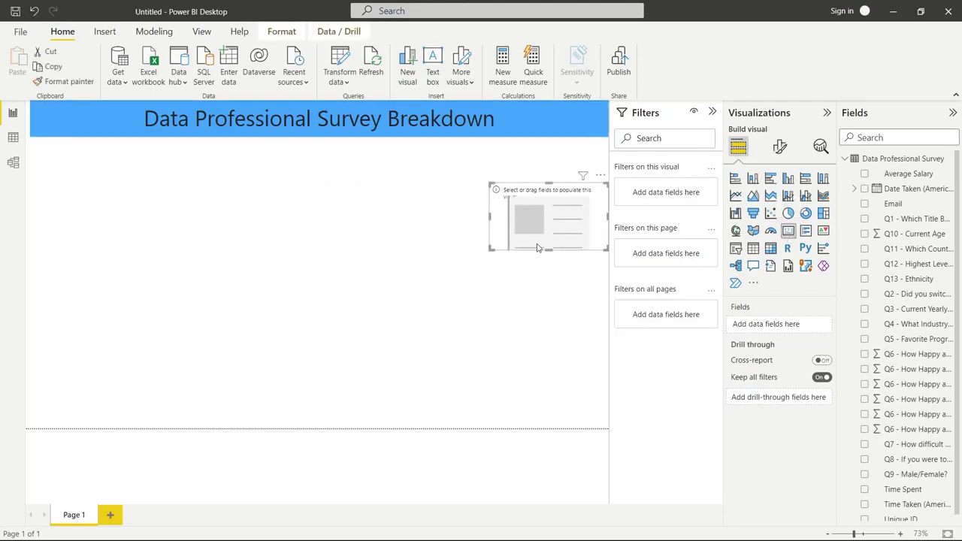
{"action": "left_click_drag", "start_coordinate": [546, 248], "coordinate": [549, 259]}
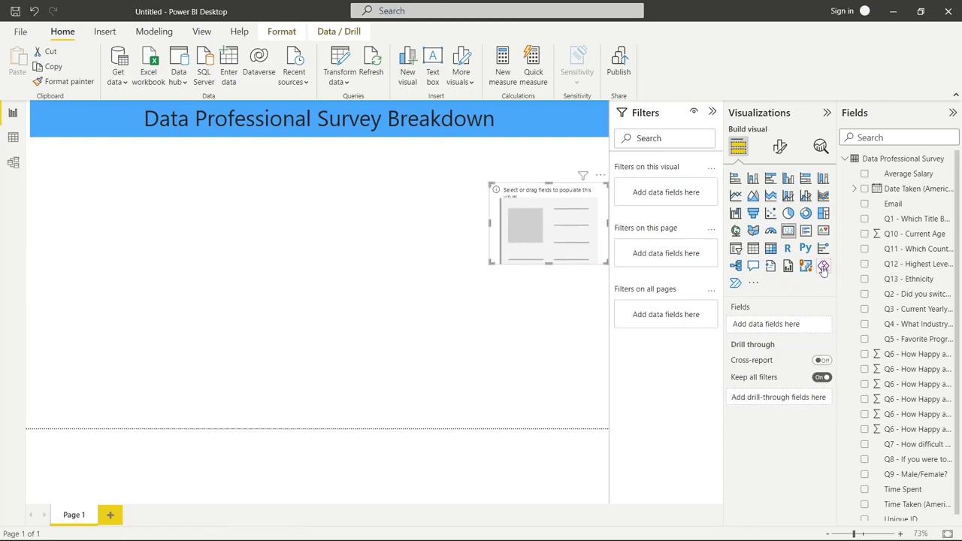
{"action": "scroll", "coordinate": [914, 255], "scroll_direction": "down", "scroll_amount": 1}
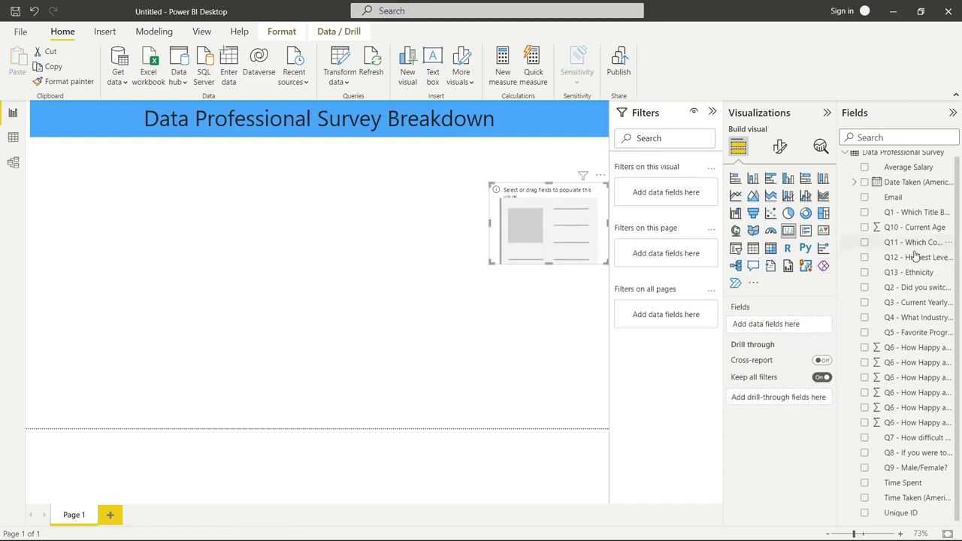
{"action": "left_click", "coordinate": [865, 513]}
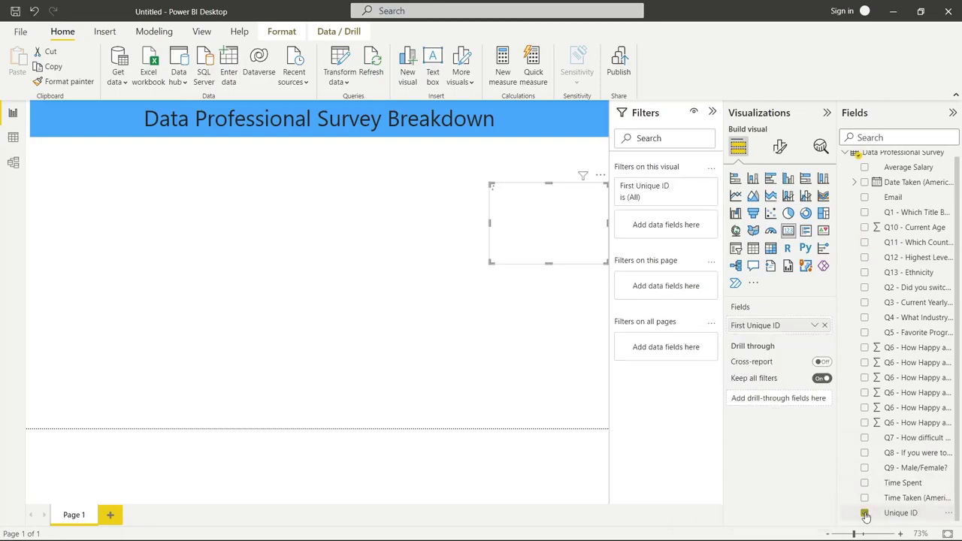
{"action": "left_click", "coordinate": [815, 326]}
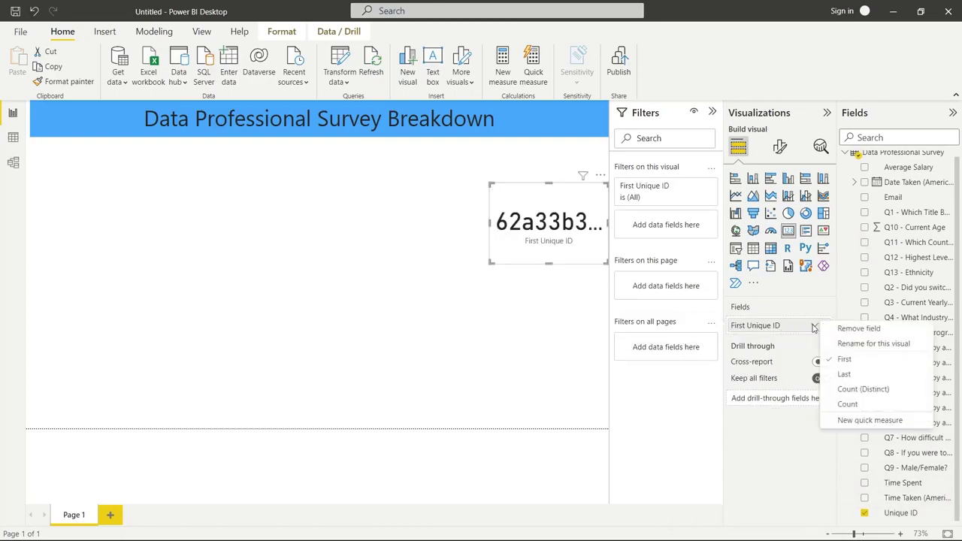
{"action": "left_click", "coordinate": [863, 389]}
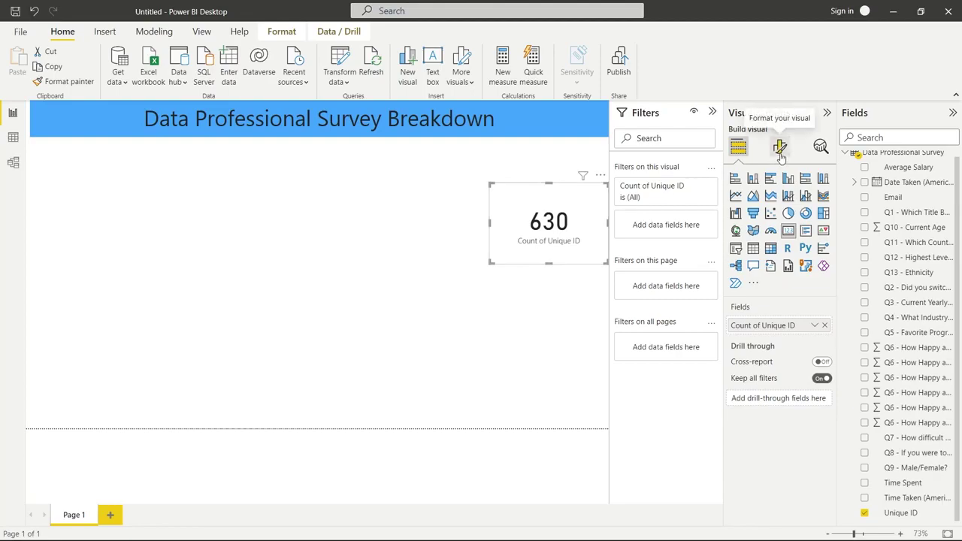
Rename the card's field to "Count of Survey Takers" for this visual and move the card directly beneath the title banner
{"action": "left_click", "coordinate": [815, 326]}
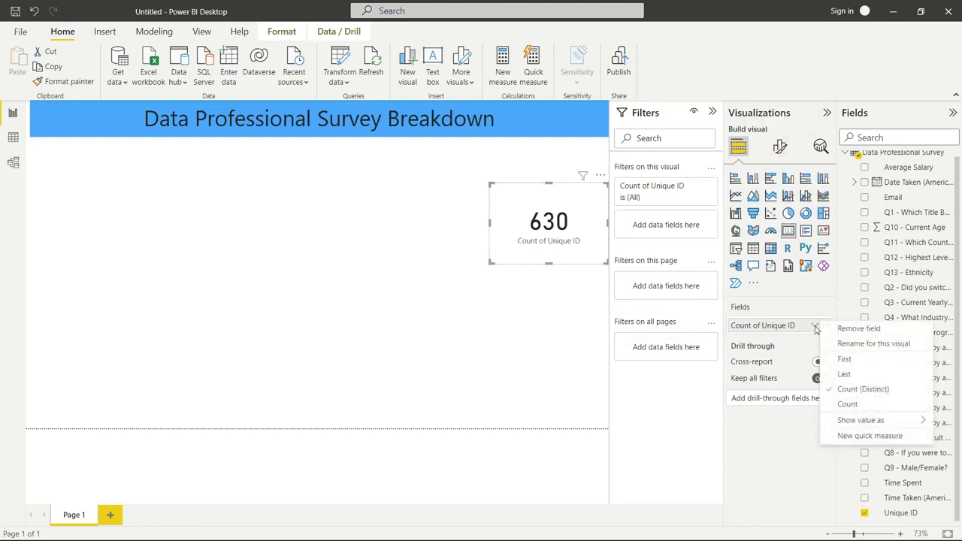
{"action": "left_click", "coordinate": [857, 344]}
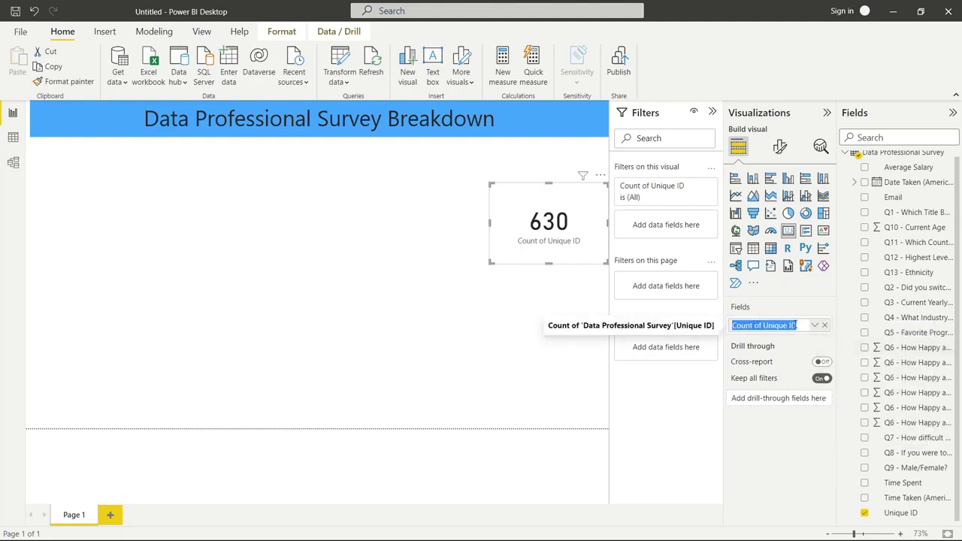
{"action": "left_click_drag", "start_coordinate": [798, 324], "coordinate": [766, 324]}
{"action": "type", "text": "S"}
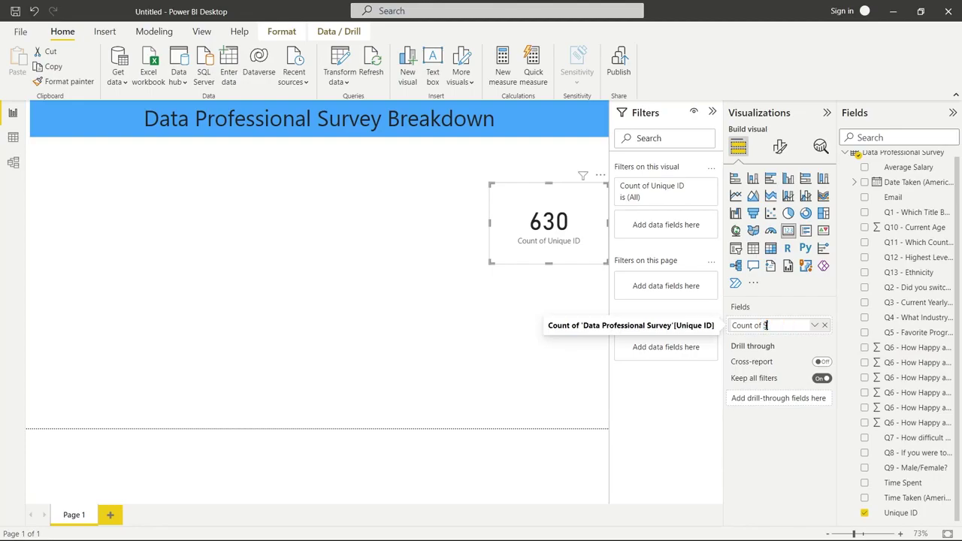
{"action": "type", "text": "urvey Takers"}
{"action": "key", "text": "Return"}
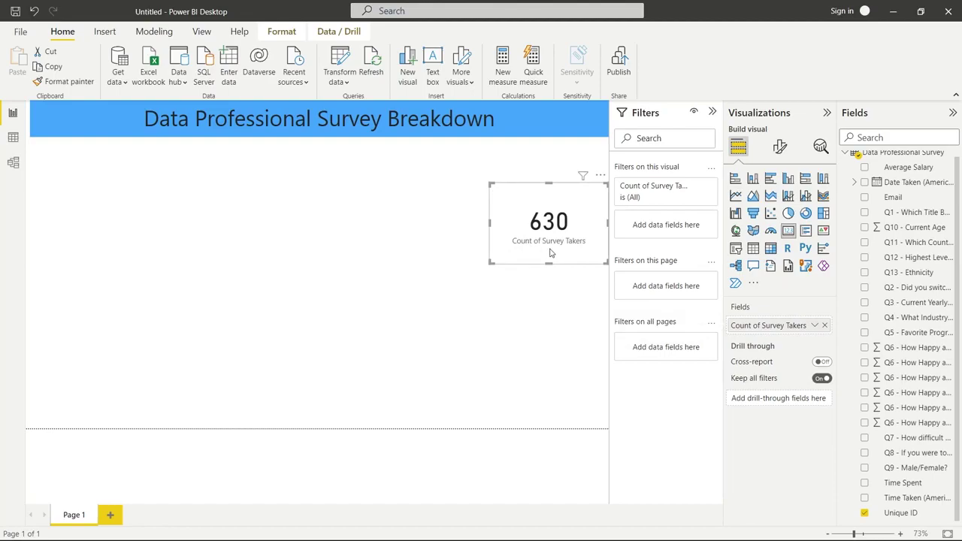
{"action": "left_click_drag", "start_coordinate": [565, 187], "coordinate": [452, 150]}
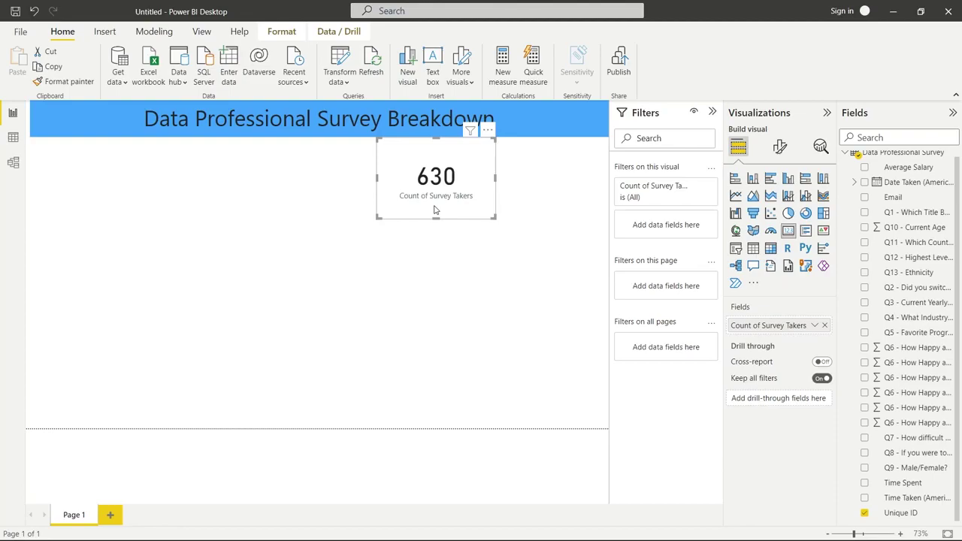
{"action": "left_click", "coordinate": [561, 273]}
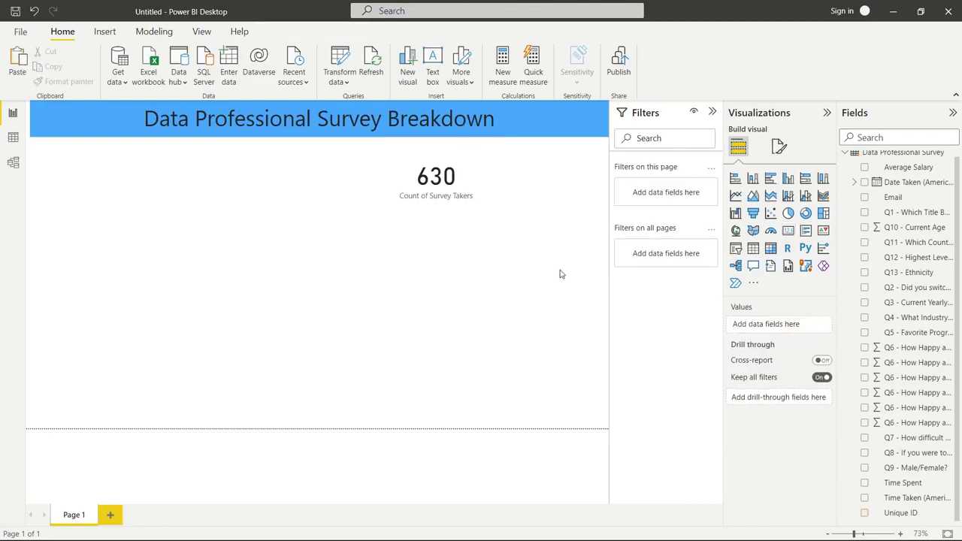
Add a second small card beneath the title at the right edge of the page and place the survey-takers card flush against it
{"action": "left_click", "coordinate": [788, 231]}
{"action": "left_click_drag", "start_coordinate": [30, 294], "coordinate": [552, 179]}
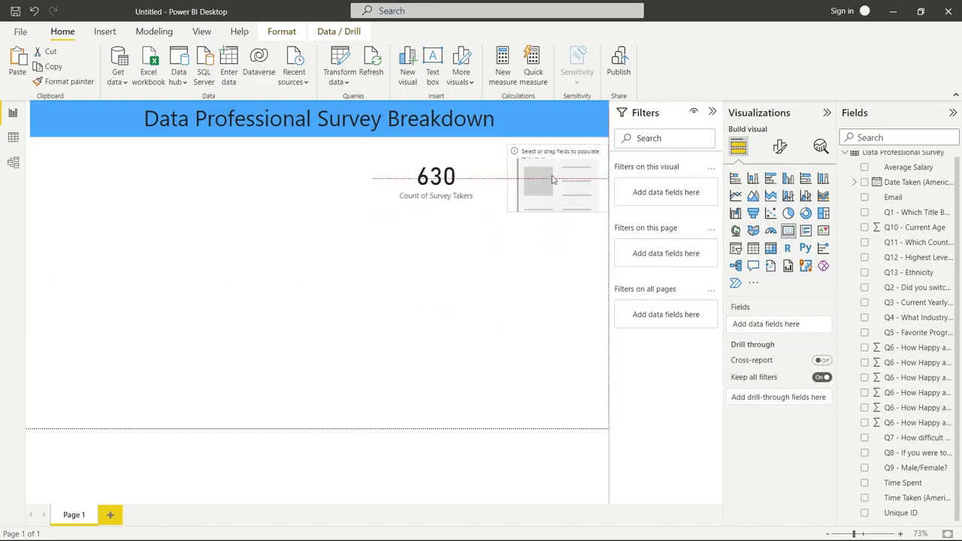
{"action": "left_click", "coordinate": [468, 190]}
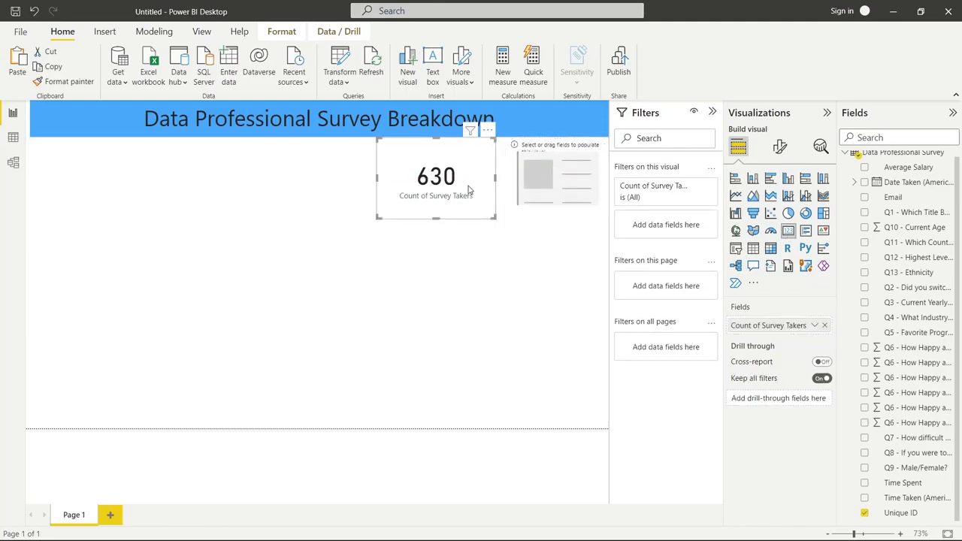
{"action": "left_click", "coordinate": [519, 200]}
{"action": "left_click_drag", "start_coordinate": [510, 202], "coordinate": [501, 211]}
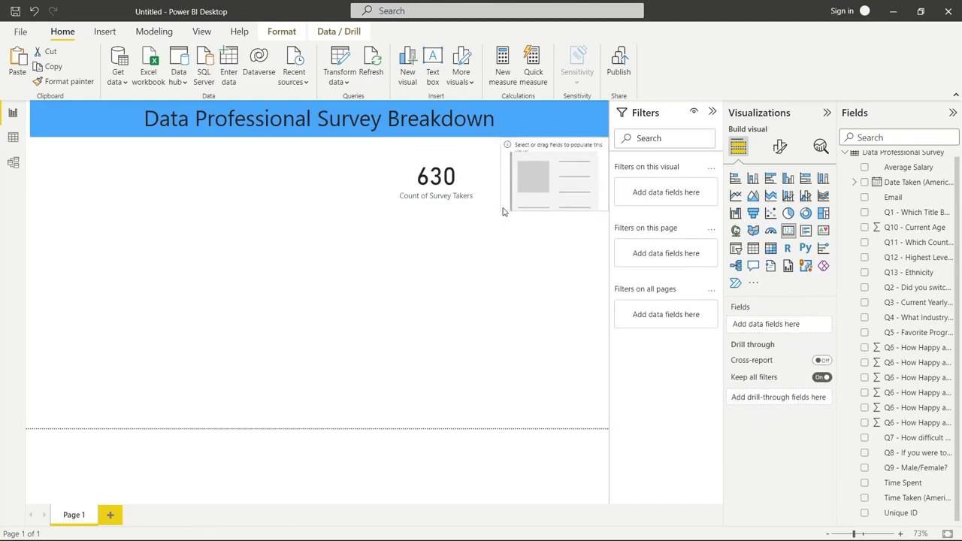
{"action": "left_click", "coordinate": [472, 197]}
{"action": "left_click_drag", "start_coordinate": [380, 218], "coordinate": [400, 210]}
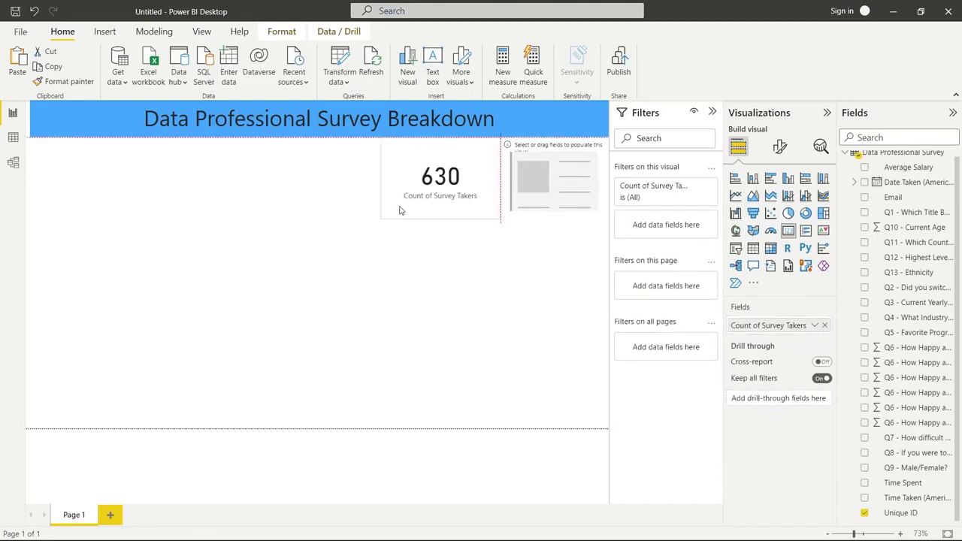
Show the average of Q10 - Current Age in the new empty card
{"action": "left_click", "coordinate": [537, 194]}
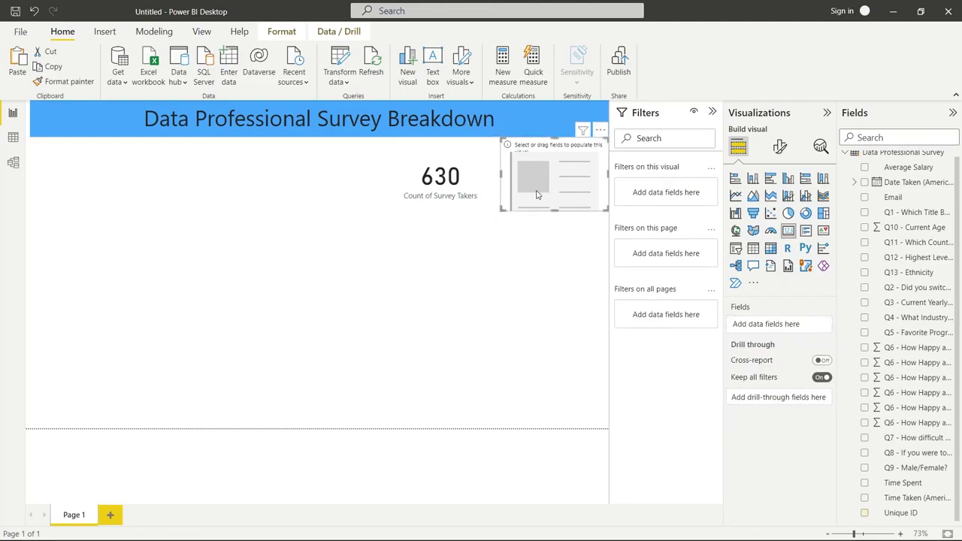
{"action": "left_click", "coordinate": [864, 227]}
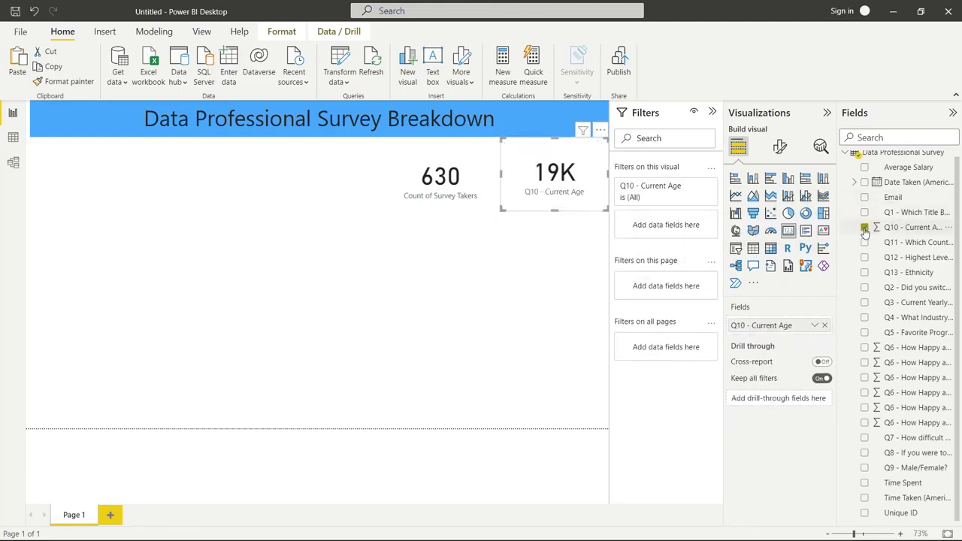
{"action": "left_click", "coordinate": [815, 326]}
{"action": "left_click", "coordinate": [852, 380]}
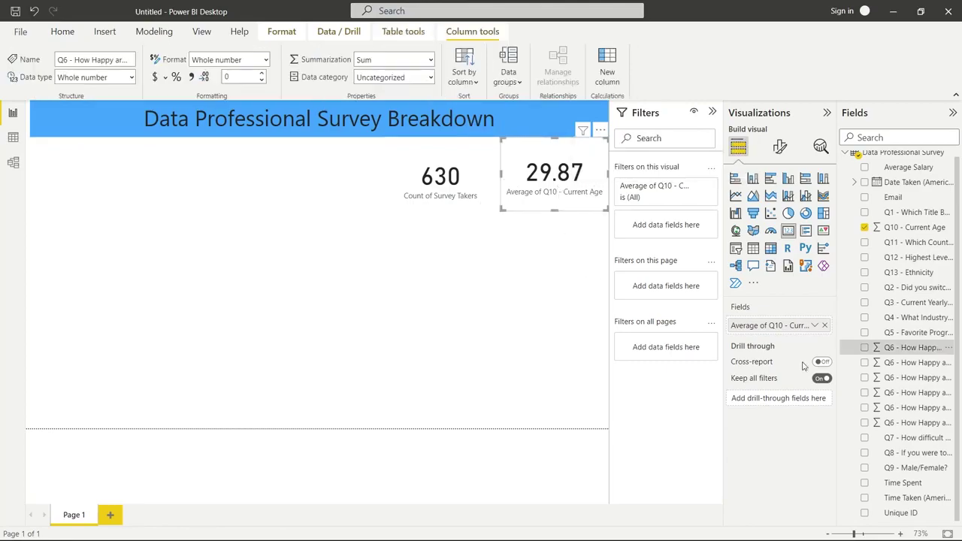
Rename the average age card's field to "Average Age of Survey Taker" for this visual
{"action": "left_click", "coordinate": [815, 325]}
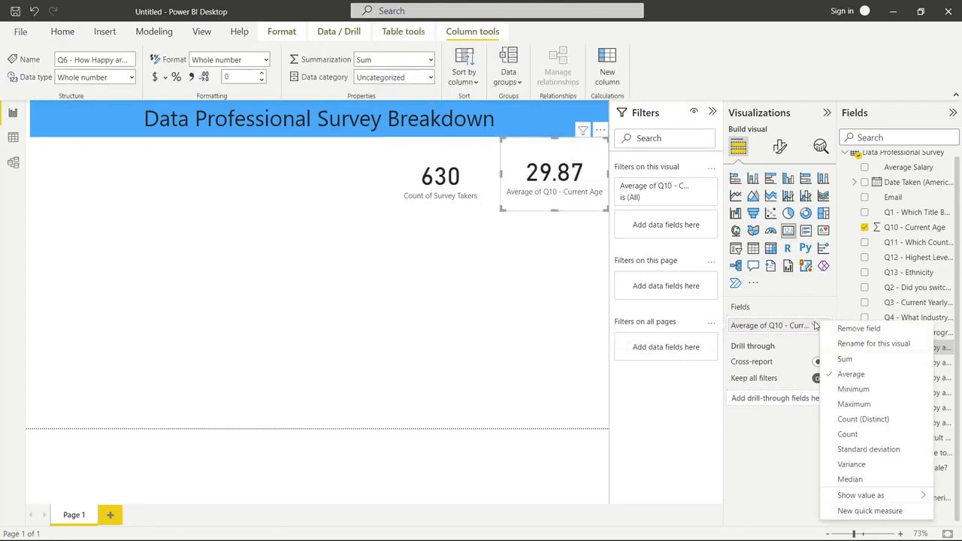
{"action": "left_click", "coordinate": [846, 347]}
{"action": "key", "text": "BackSpace"}
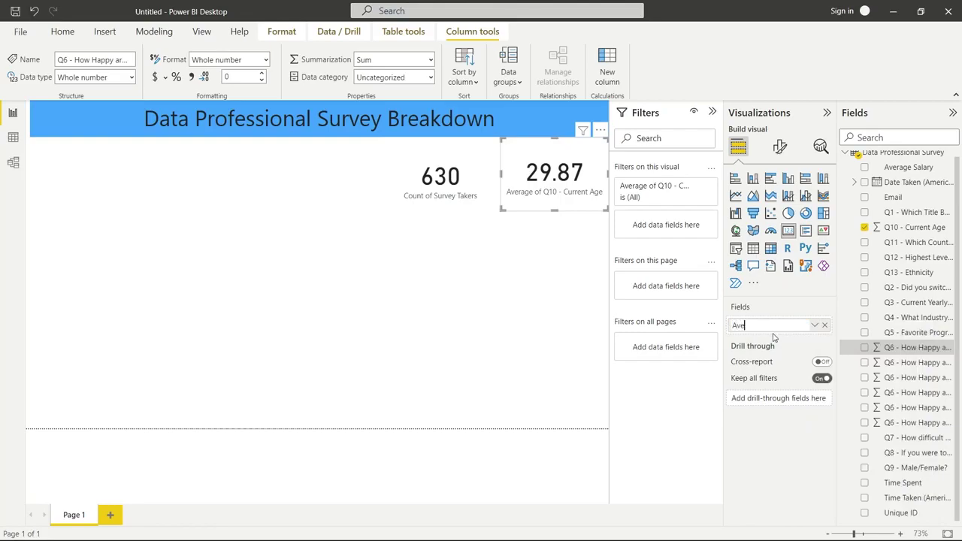
{"action": "type", "text": "Average Age o"}
{"action": "key", "text": "BackSpace"}
{"action": "key", "text": "BackSpace"}
{"action": "key", "text": "BackSpace"}
{"action": "key", "text": "BackSpace"}
{"action": "type", "text": "ey Takers"}
{"action": "key", "text": "Return"}
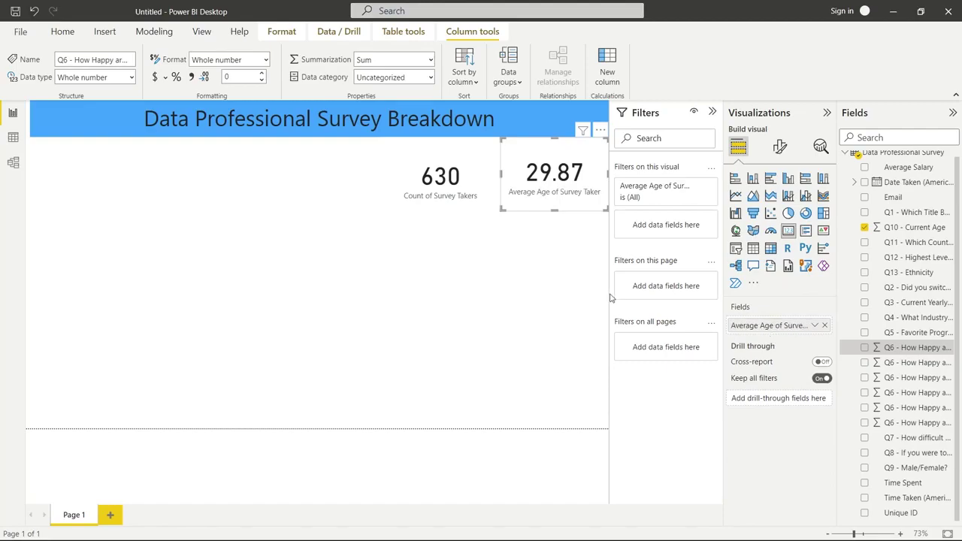
Adjust the survey-takers card so its value and label line up with the average age card
{"action": "left_click", "coordinate": [541, 284]}
{"action": "left_click", "coordinate": [528, 203]}
{"action": "left_click", "coordinate": [459, 209]}
{"action": "left_click", "coordinate": [495, 226]}
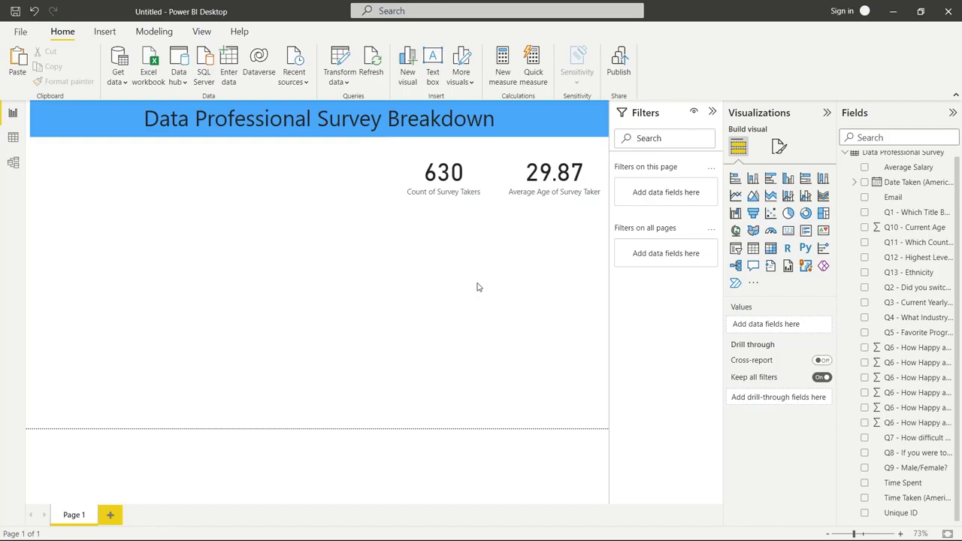
Insert a clustered bar chart filling the page below the cards, with the Q1 job title field on its Y-axis
{"action": "left_click", "coordinate": [770, 180]}
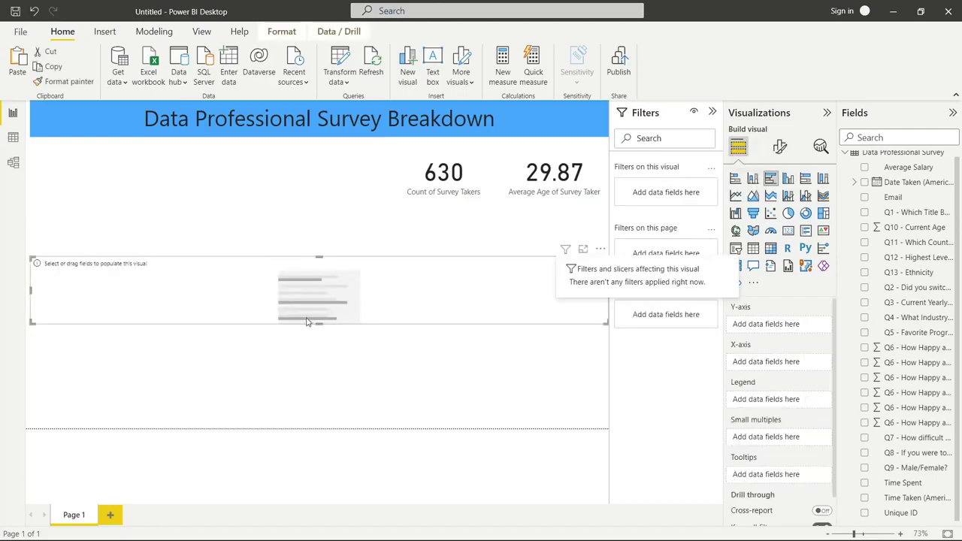
{"action": "left_click_drag", "start_coordinate": [327, 397], "coordinate": [325, 400]}
{"action": "left_click_drag", "start_coordinate": [323, 257], "coordinate": [325, 213]}
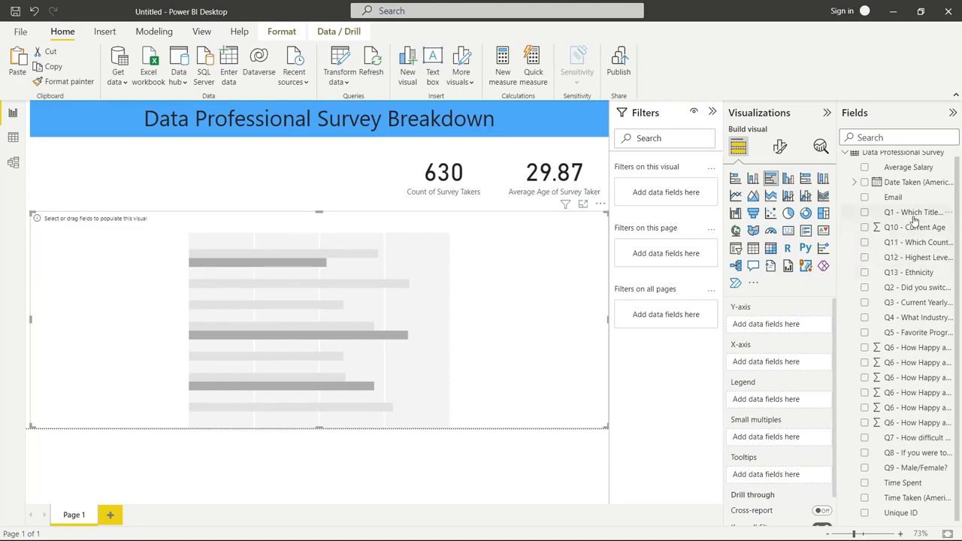
{"action": "left_click", "coordinate": [865, 214]}
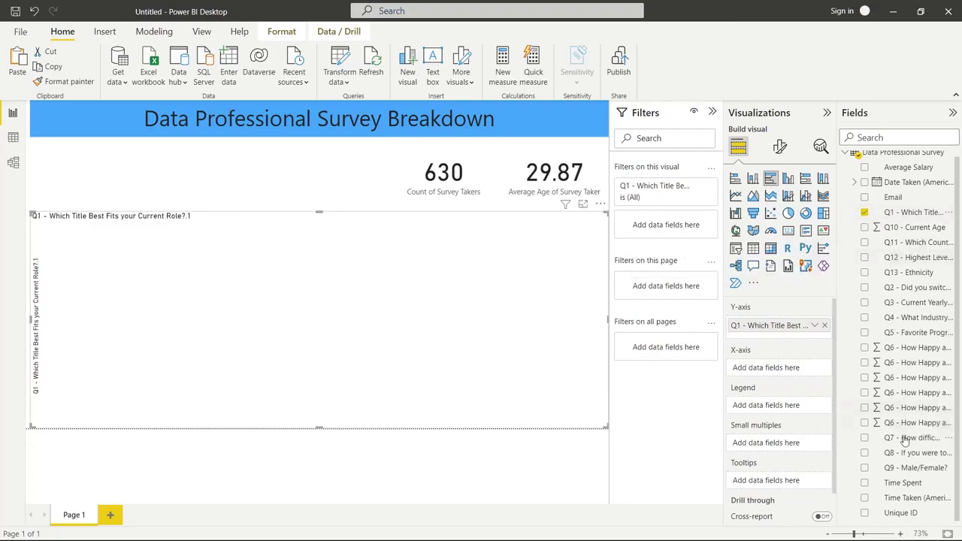
Try adding the Average Salary field to the bar chart
{"action": "left_click", "coordinate": [866, 167]}
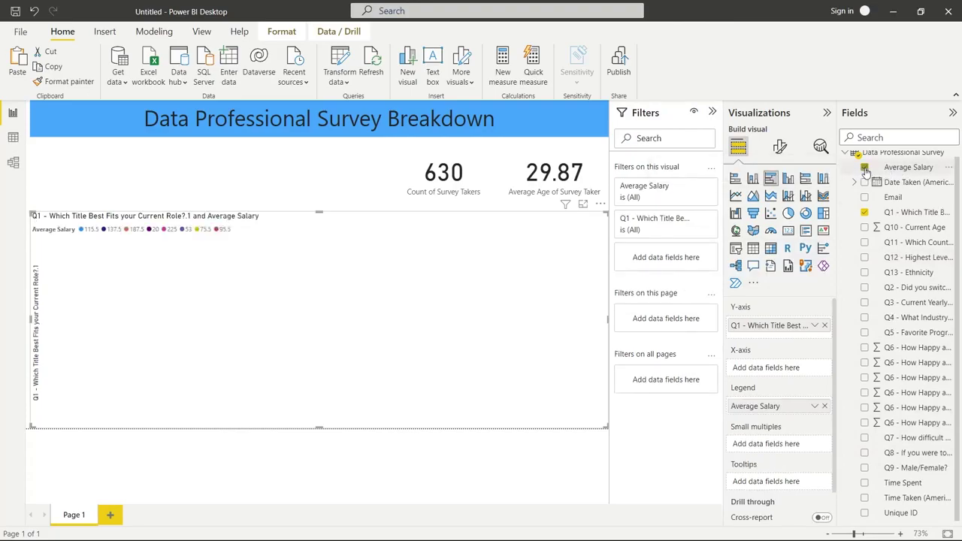
{"action": "left_click", "coordinate": [865, 168]}
{"action": "right_click", "coordinate": [867, 169]}
Change the Average Salary column's data type to Decimal number in the survey table's data view, accepting the conversion
{"action": "left_click", "coordinate": [15, 143]}
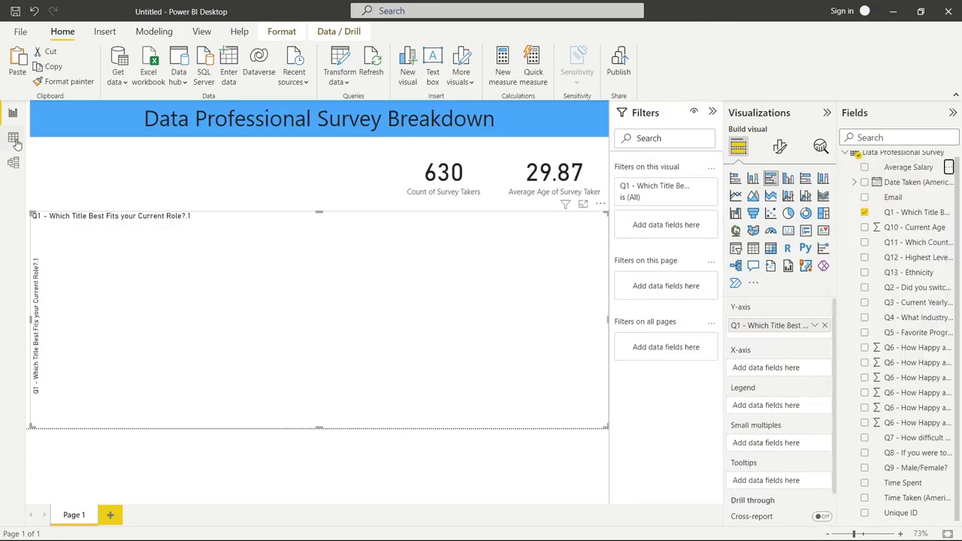
{"action": "left_click", "coordinate": [15, 143]}
{"action": "scroll", "coordinate": [387, 199], "scroll_direction": "right", "scroll_amount": 3}
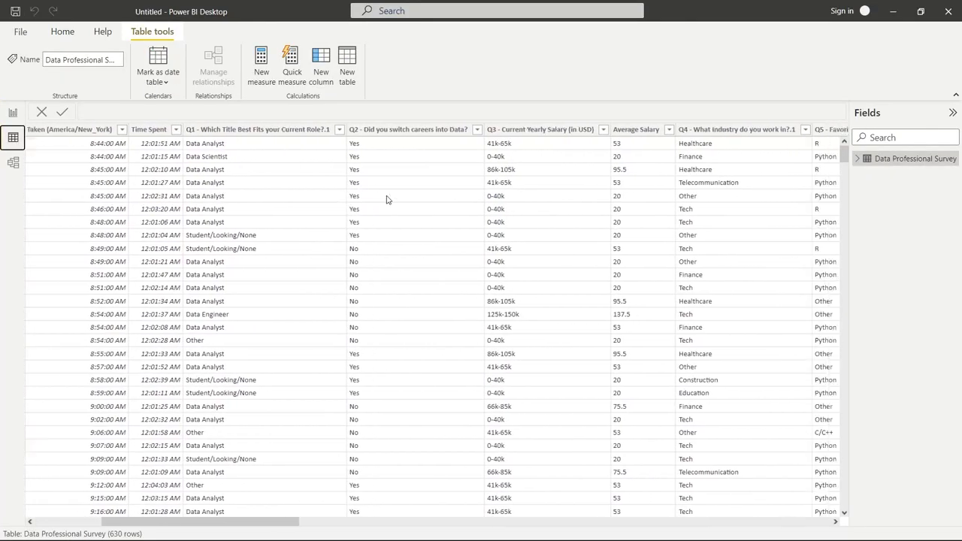
{"action": "scroll", "coordinate": [387, 199], "scroll_direction": "right", "scroll_amount": 4}
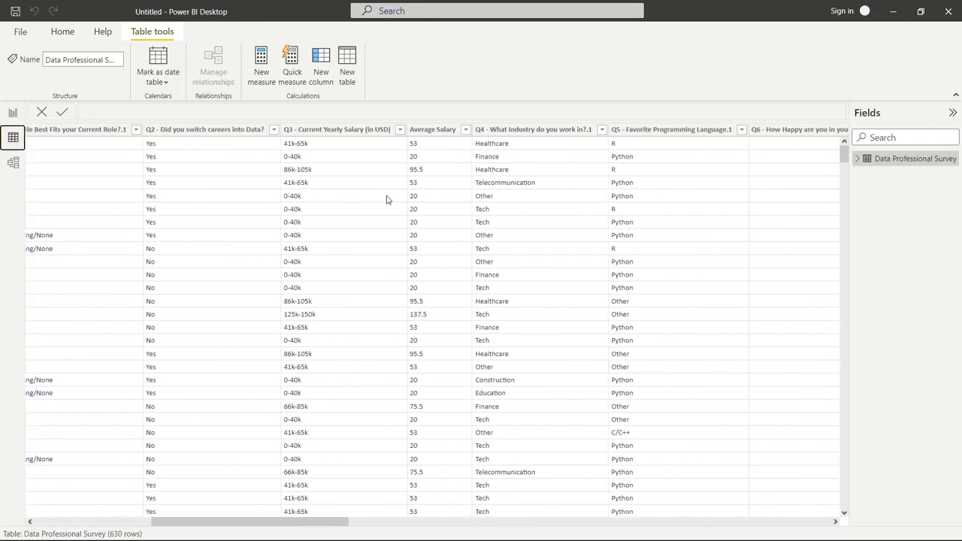
{"action": "left_click", "coordinate": [474, 130]}
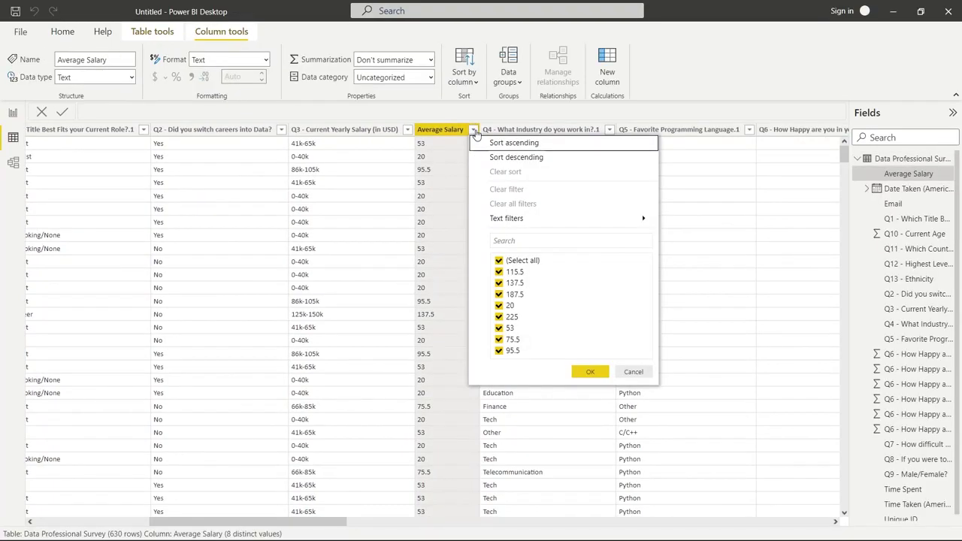
{"action": "left_click", "coordinate": [474, 130]}
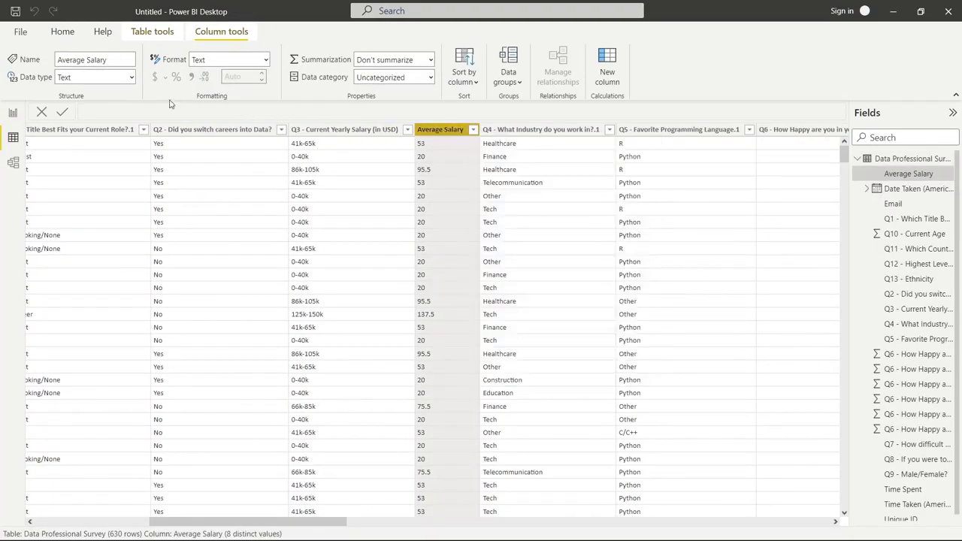
{"action": "left_click", "coordinate": [133, 77]}
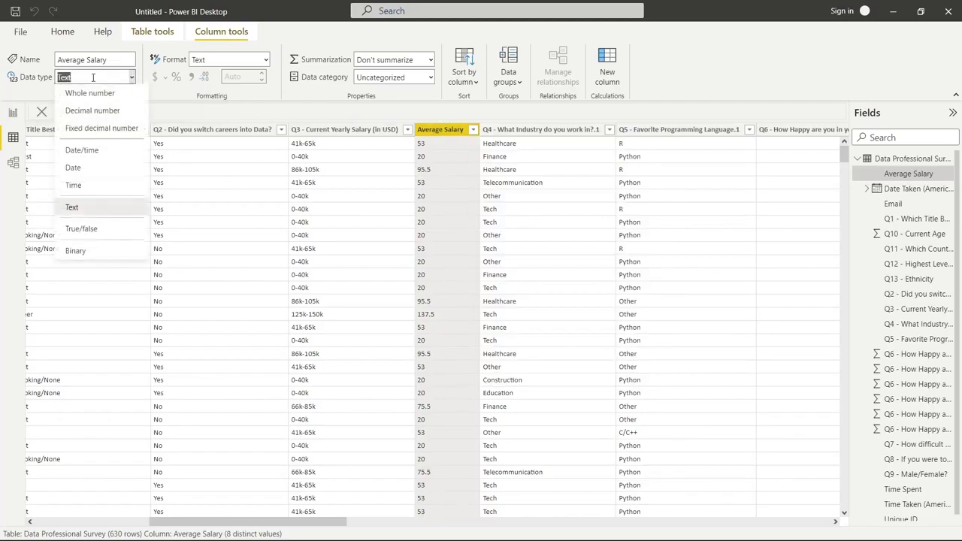
{"action": "left_click", "coordinate": [100, 111]}
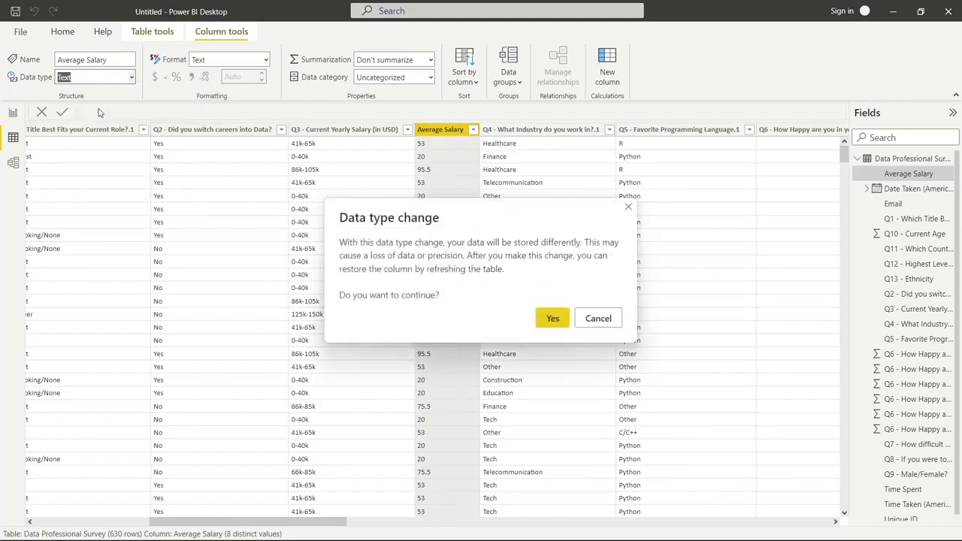
{"action": "left_click", "coordinate": [554, 318]}
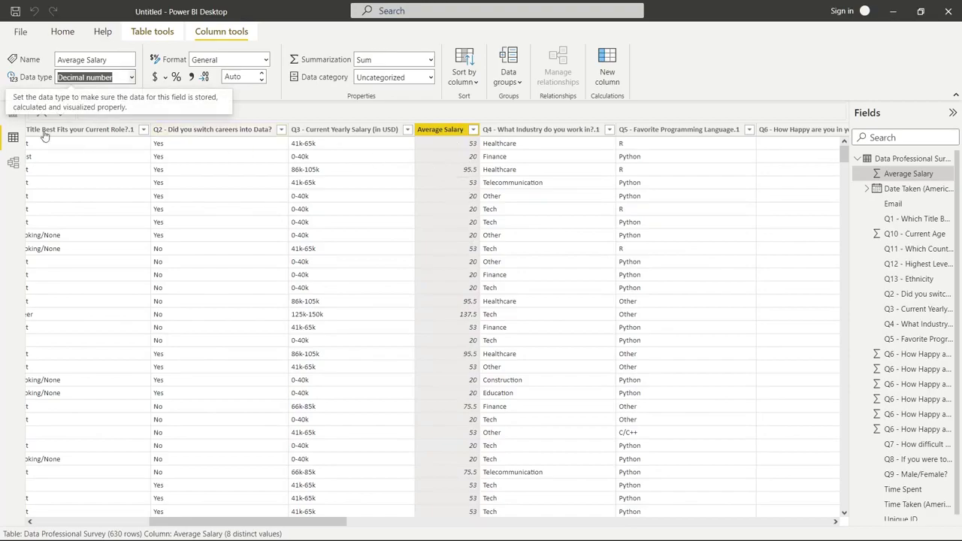
Add Average Salary to the report's bar chart as the X-axis value, aggregated by Average
{"action": "left_click", "coordinate": [13, 117]}
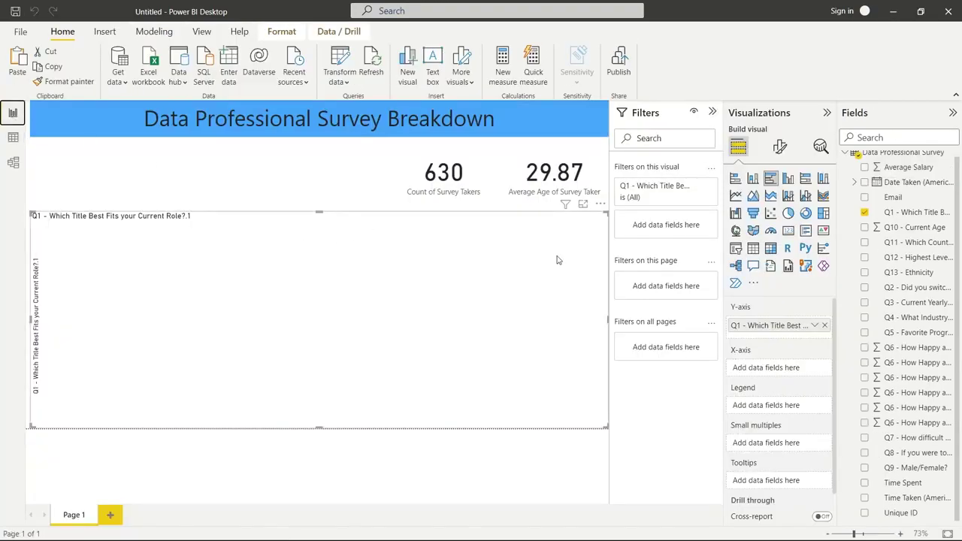
{"action": "left_click", "coordinate": [866, 169]}
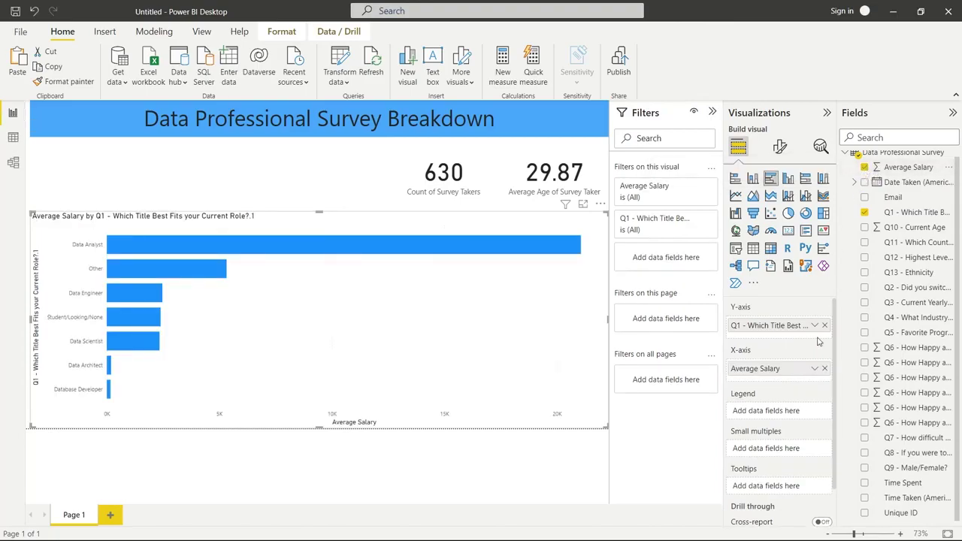
{"action": "left_click", "coordinate": [814, 369]}
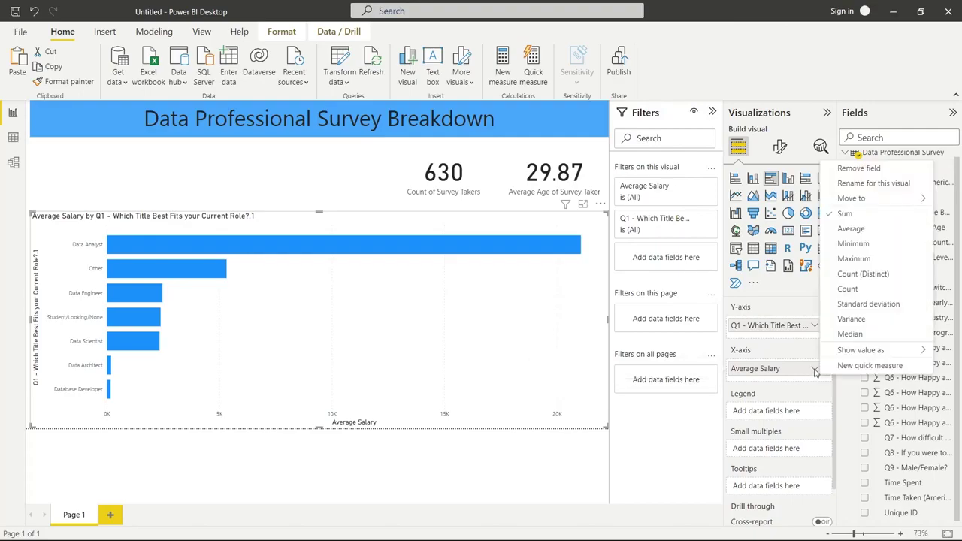
{"action": "left_click", "coordinate": [851, 228]}
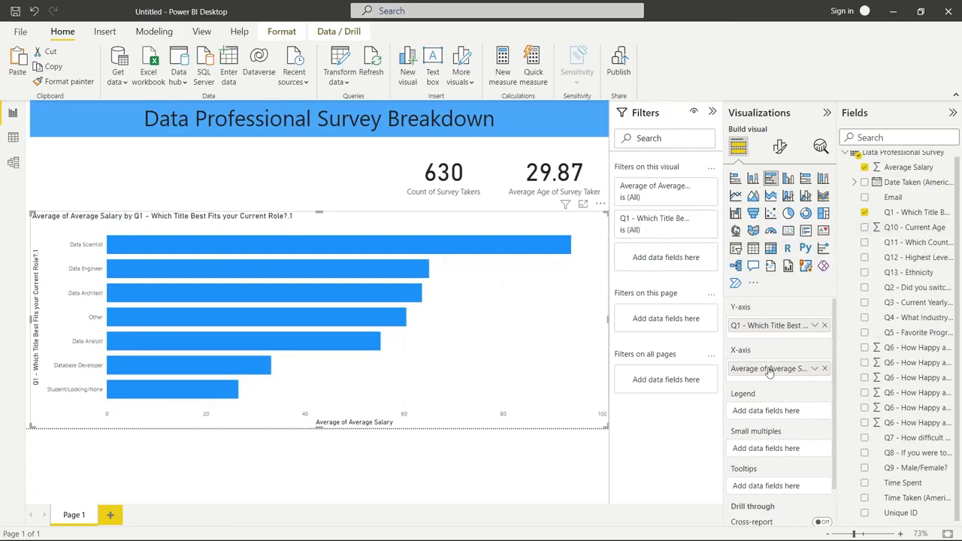
Use the Q1 job title field as the bar chart's legend and check the average salary of individual job titles
{"action": "left_click_drag", "start_coordinate": [908, 214], "coordinate": [797, 410]}
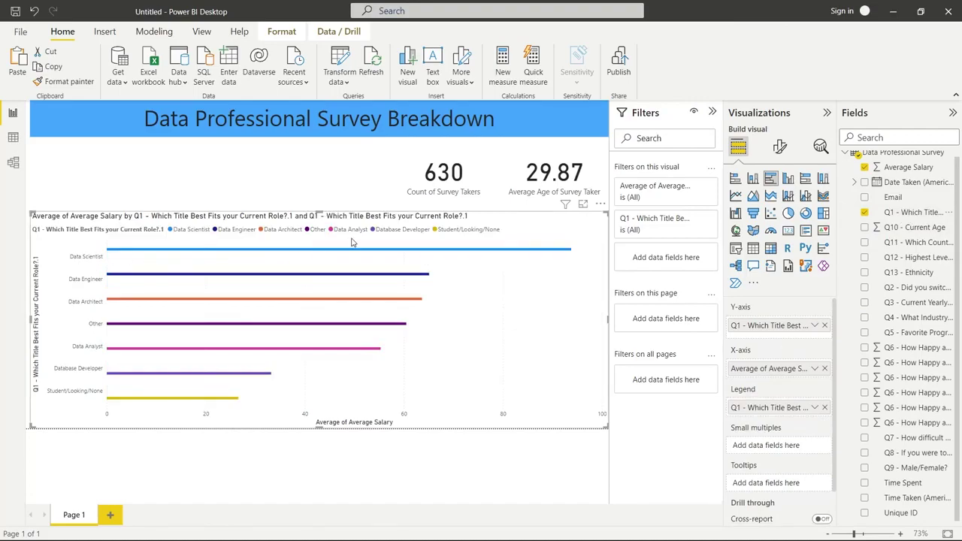
{"action": "mouse_move", "coordinate": [564, 254]}
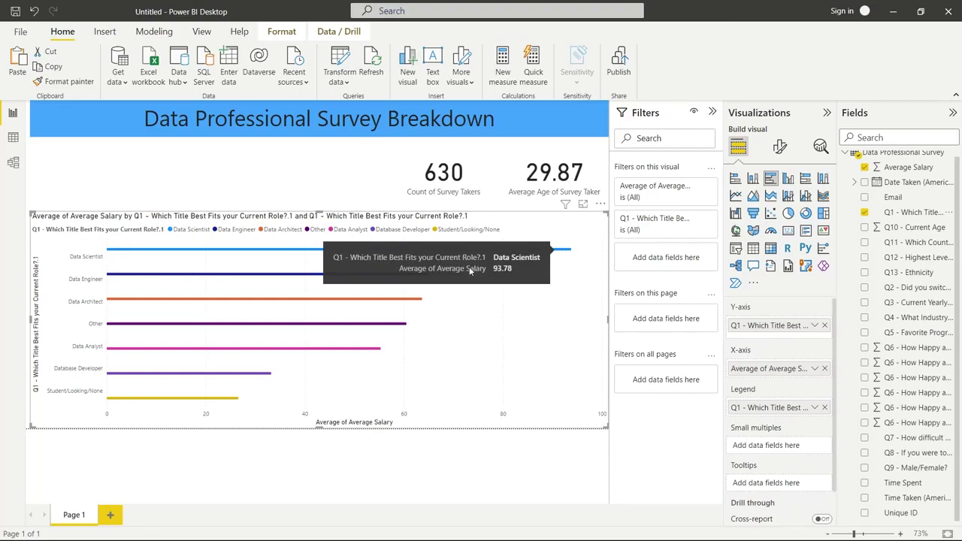
{"action": "mouse_move", "coordinate": [331, 278]}
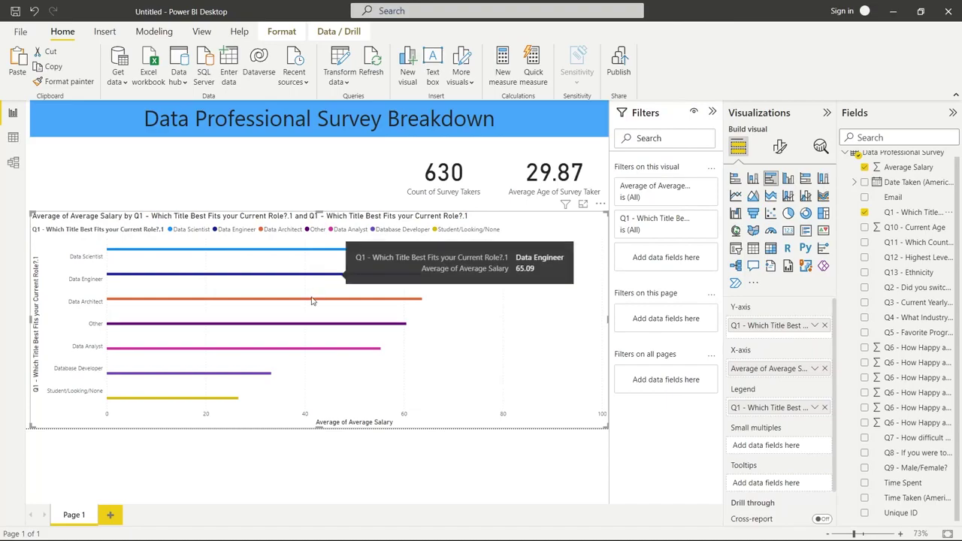
{"action": "mouse_move", "coordinate": [308, 304]}
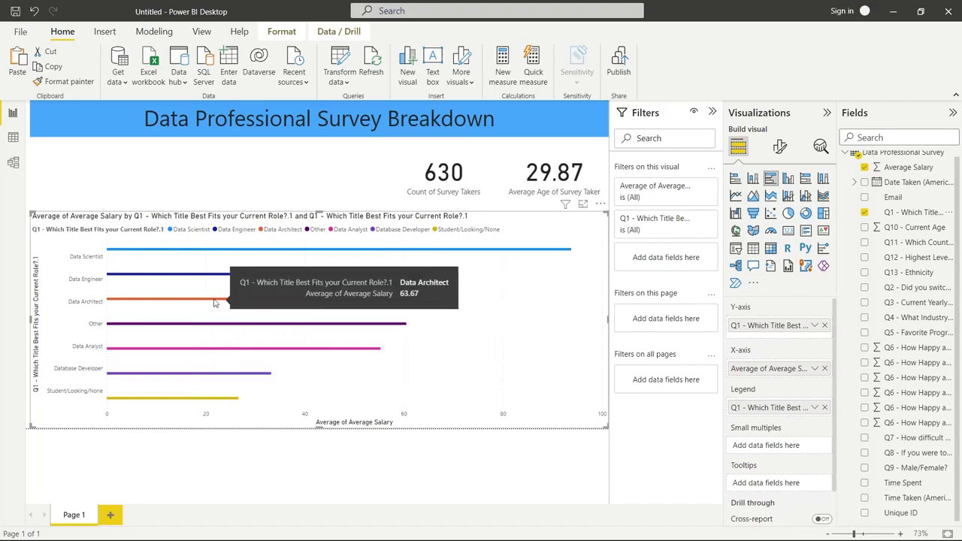
{"action": "mouse_move", "coordinate": [161, 352]}
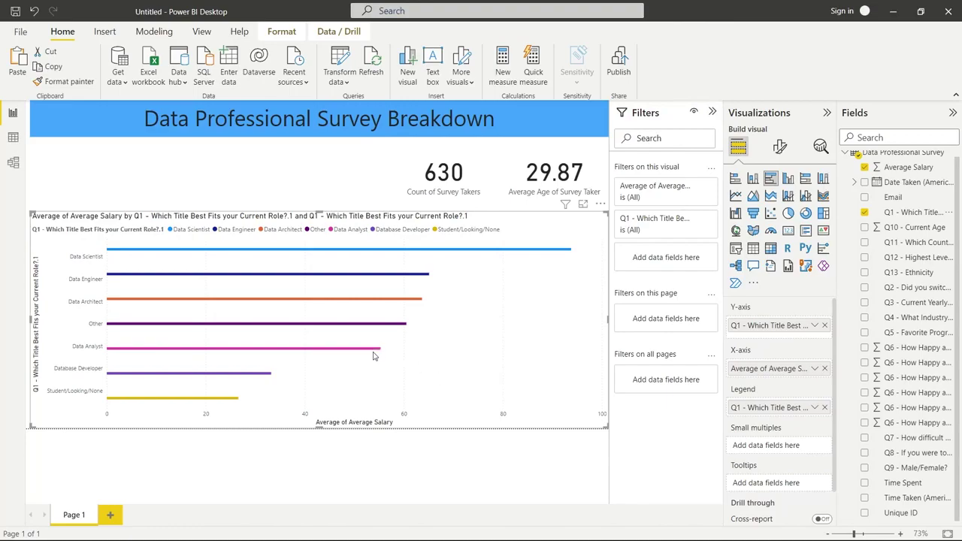
Change the average salary chart to a stacked bar chart and use the Q1 job title field as its legend
{"action": "mouse_move", "coordinate": [368, 353]}
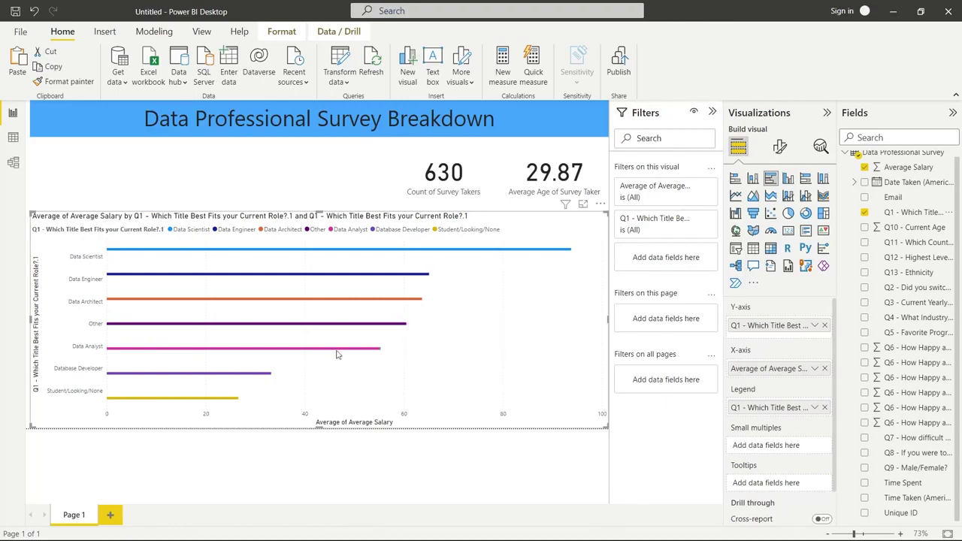
{"action": "left_click", "coordinate": [735, 180]}
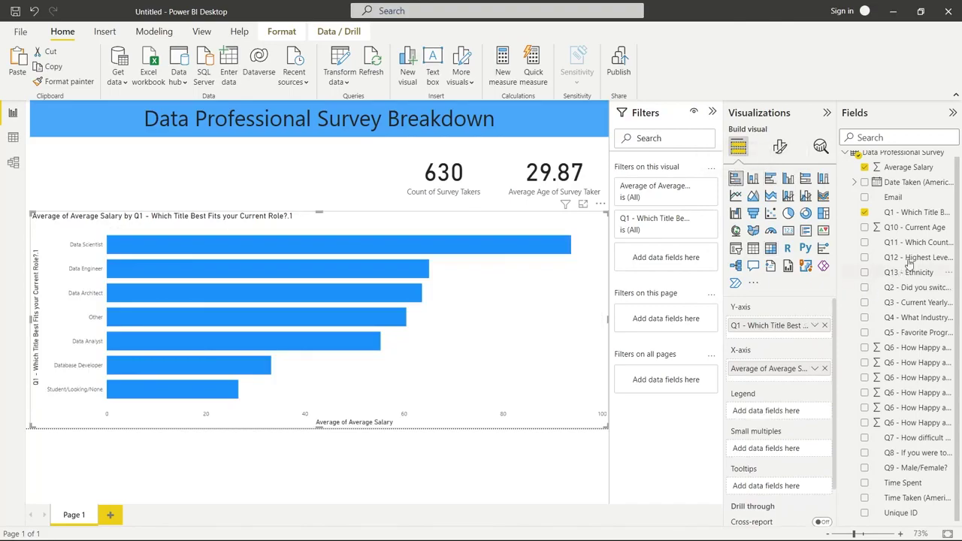
{"action": "left_click_drag", "start_coordinate": [932, 218], "coordinate": [807, 417]}
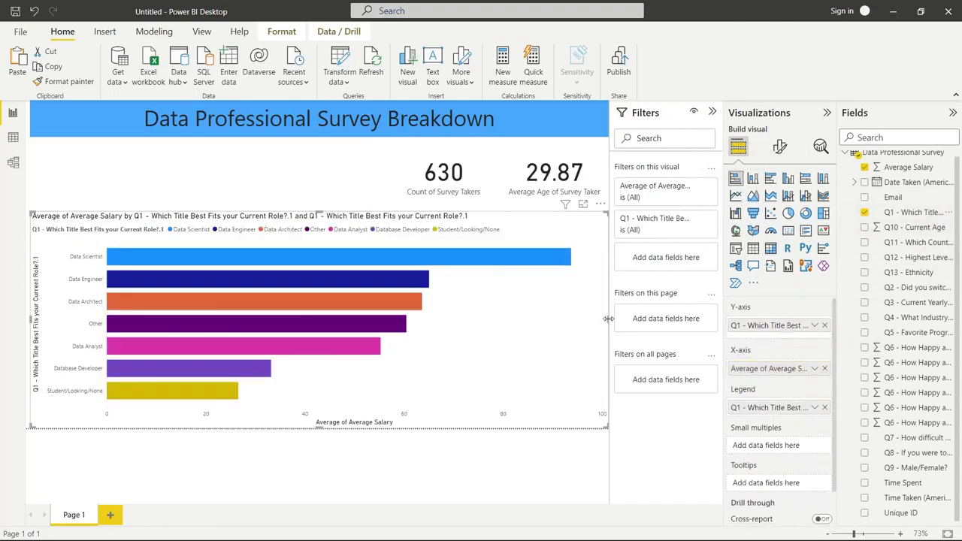
Narrow the average salary chart to a little over a third of the report page's width
{"action": "mouse_move", "coordinate": [608, 318]}
{"action": "left_mouse_down"}
{"action": "mouse_move", "coordinate": [590, 323]}
{"action": "mouse_move", "coordinate": [611, 317]}
{"action": "left_mouse_up"}
{"action": "left_click_drag", "start_coordinate": [607, 317], "coordinate": [241, 343]}
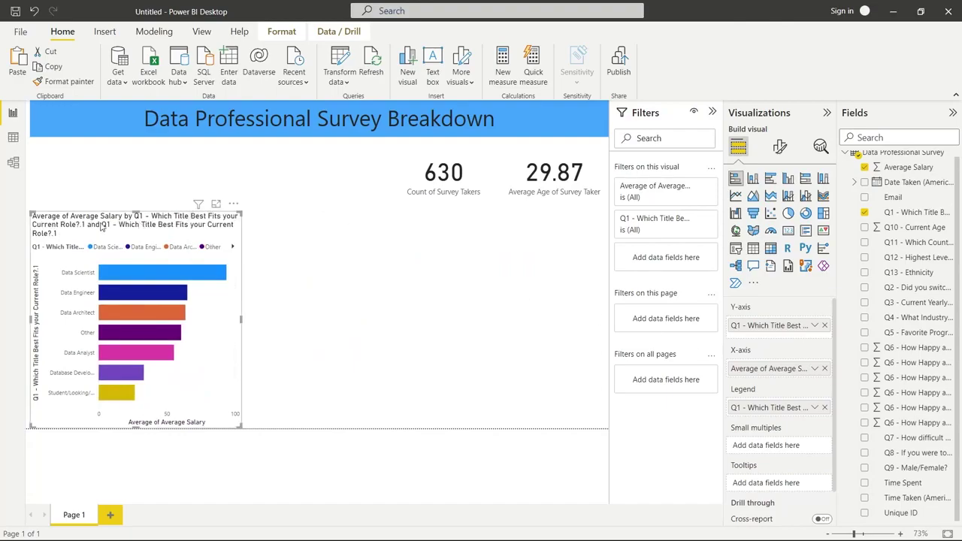
{"action": "left_click", "coordinate": [233, 204]}
{"action": "left_click", "coordinate": [233, 204]}
Set the salary chart's title text to "Average Salary By Job Title"
{"action": "left_click", "coordinate": [782, 147]}
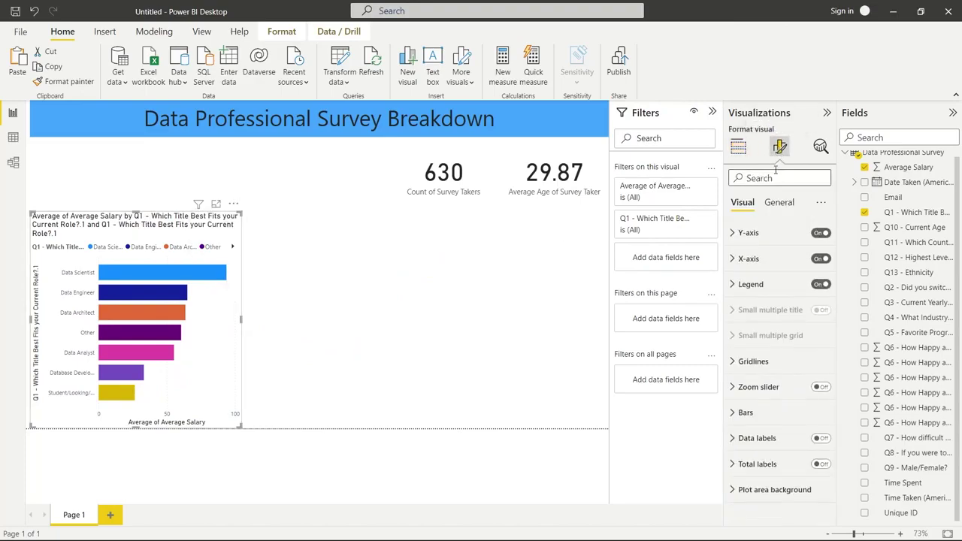
{"action": "left_click", "coordinate": [780, 204]}
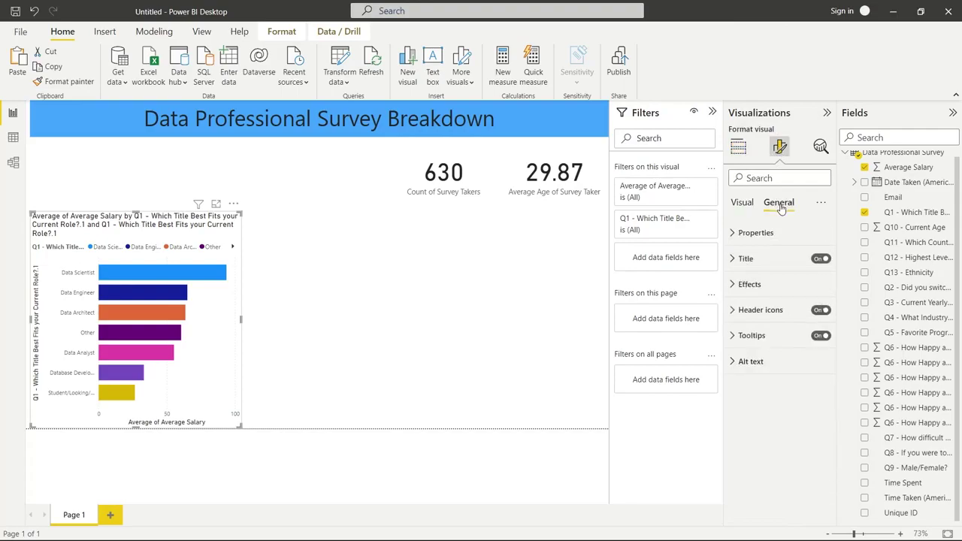
{"action": "left_click", "coordinate": [747, 258]}
{"action": "triple_click", "coordinate": [758, 297]}
{"action": "type", "text": "A"}
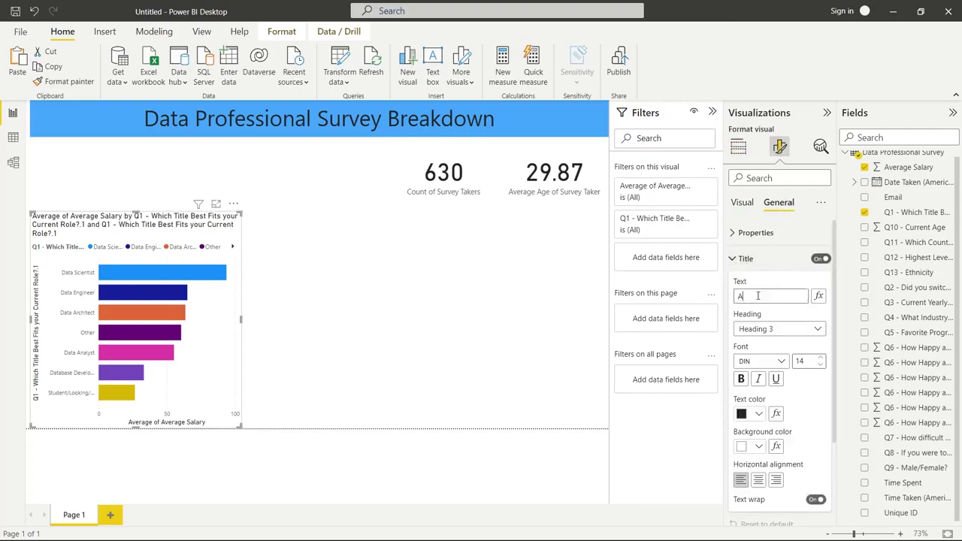
{"action": "type", "text": "verage Salary By Job Title"}
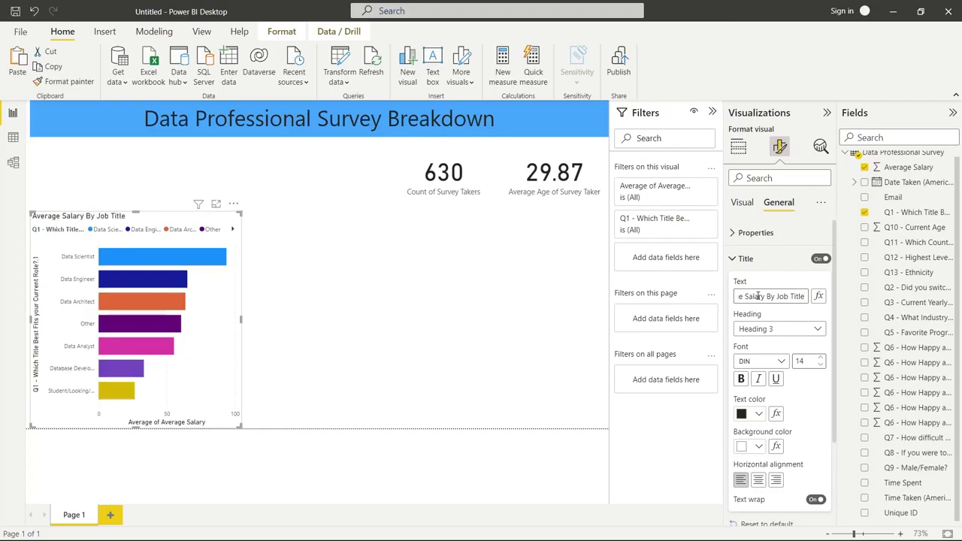
Resize the salary chart and place it at the page's left edge, directly below the heading banner
{"action": "left_click_drag", "start_coordinate": [241, 321], "coordinate": [270, 330]}
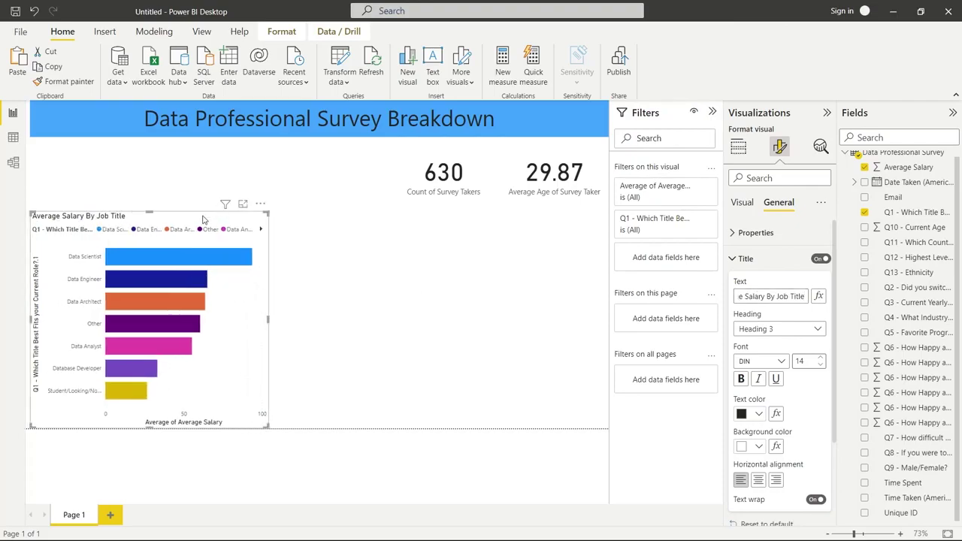
{"action": "left_click_drag", "start_coordinate": [200, 218], "coordinate": [191, 220]}
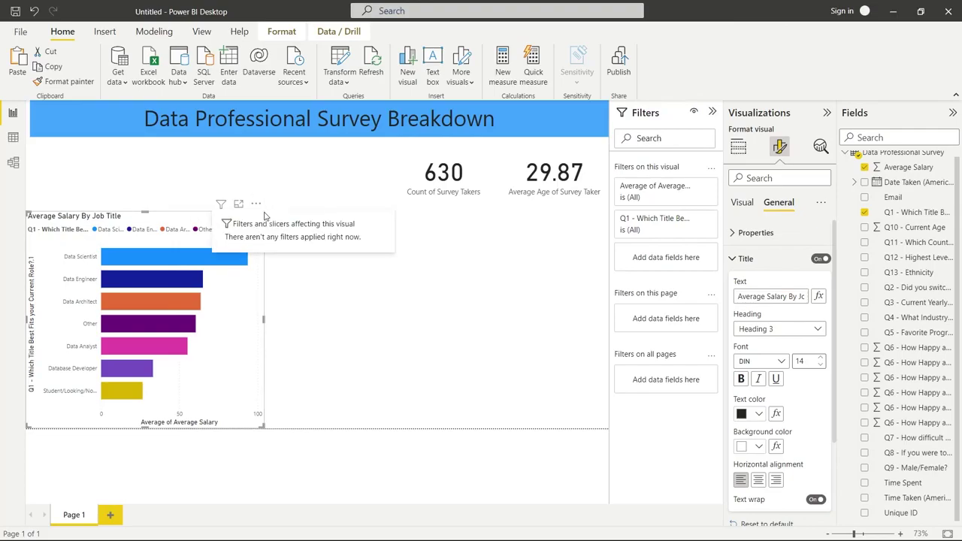
{"action": "left_click_drag", "start_coordinate": [263, 214], "coordinate": [148, 148]}
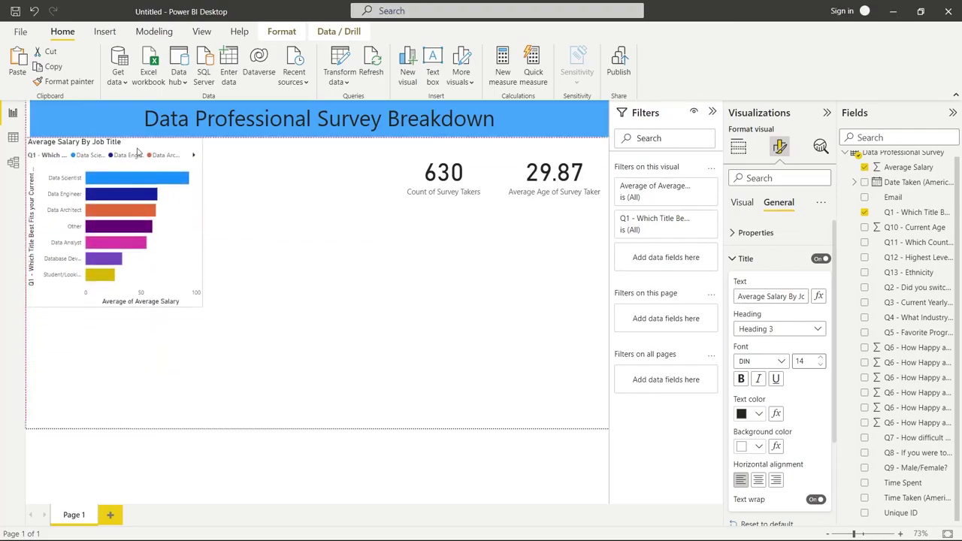
Shift the Data Professional Survey Breakdown banner flush with the page's left edge
{"action": "left_click", "coordinate": [43, 116]}
{"action": "left_click_drag", "start_coordinate": [31, 120], "coordinate": [27, 122]}
{"action": "left_click", "coordinate": [366, 304]}
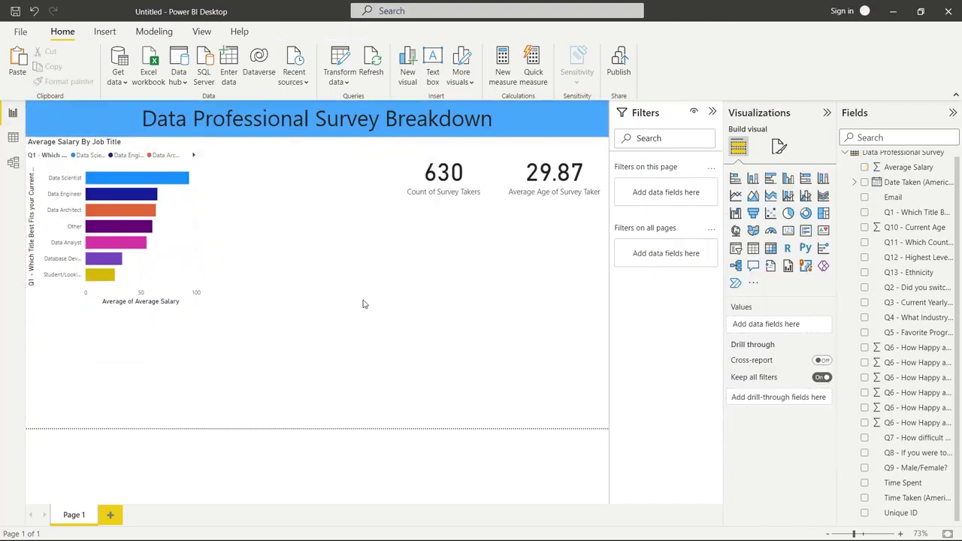
Rename the salary chart's Y-axis field to "Job Title" for this visual
{"action": "left_click", "coordinate": [191, 230]}
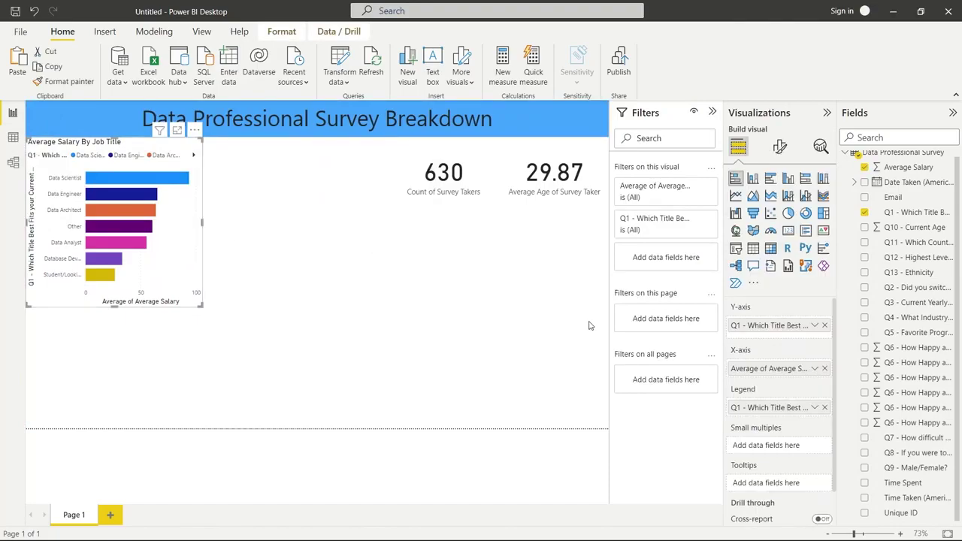
{"action": "left_click", "coordinate": [815, 327]}
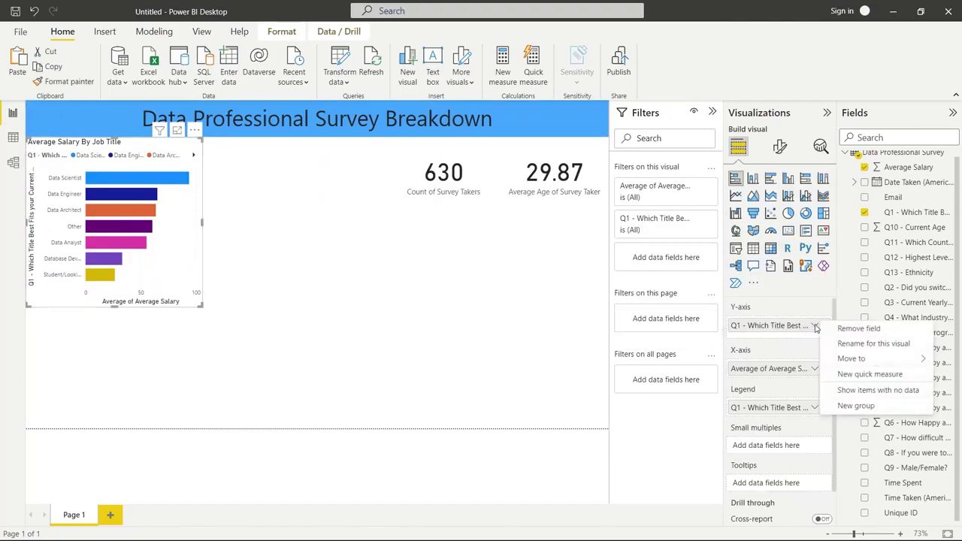
{"action": "left_click", "coordinate": [857, 343]}
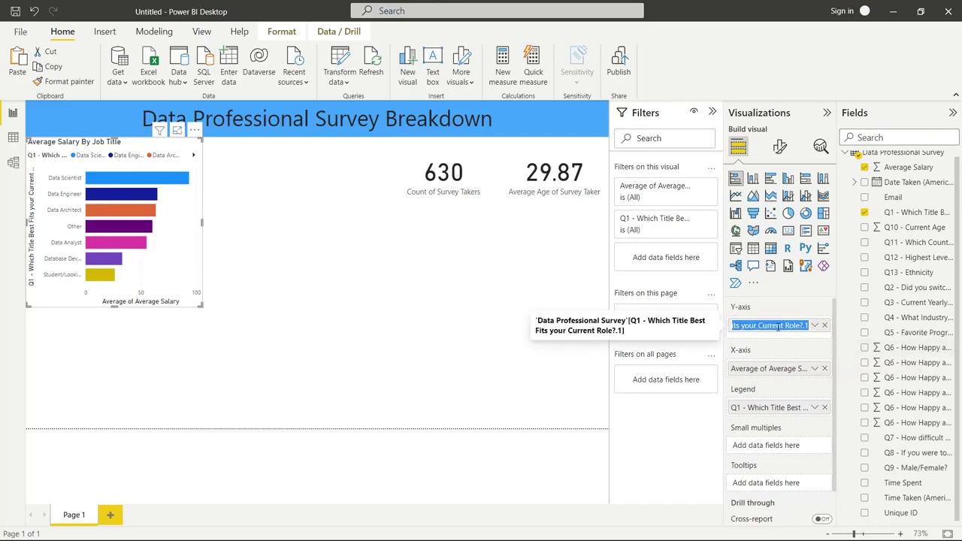
{"action": "type", "text": "Job Titkle"}
{"action": "key", "text": "Return"}
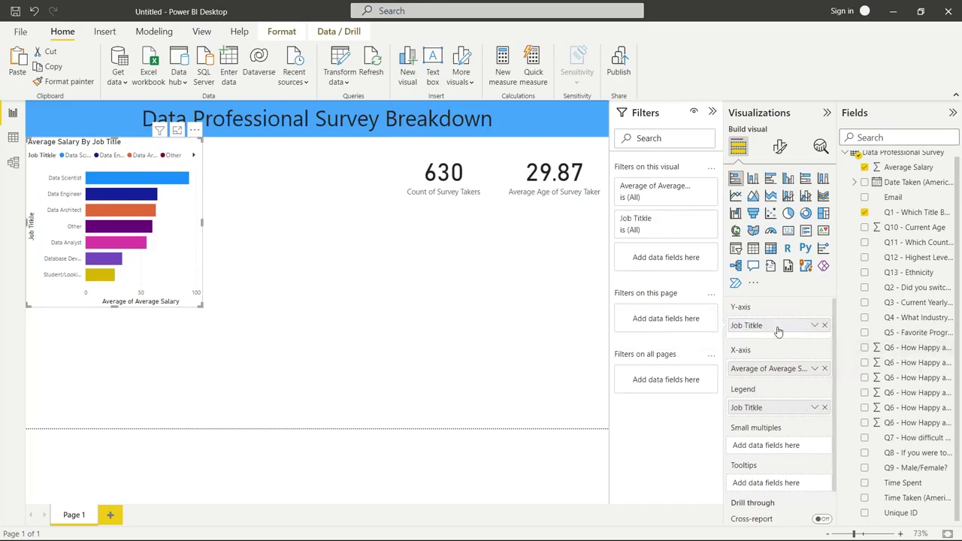
{"action": "left_click", "coordinate": [814, 324]}
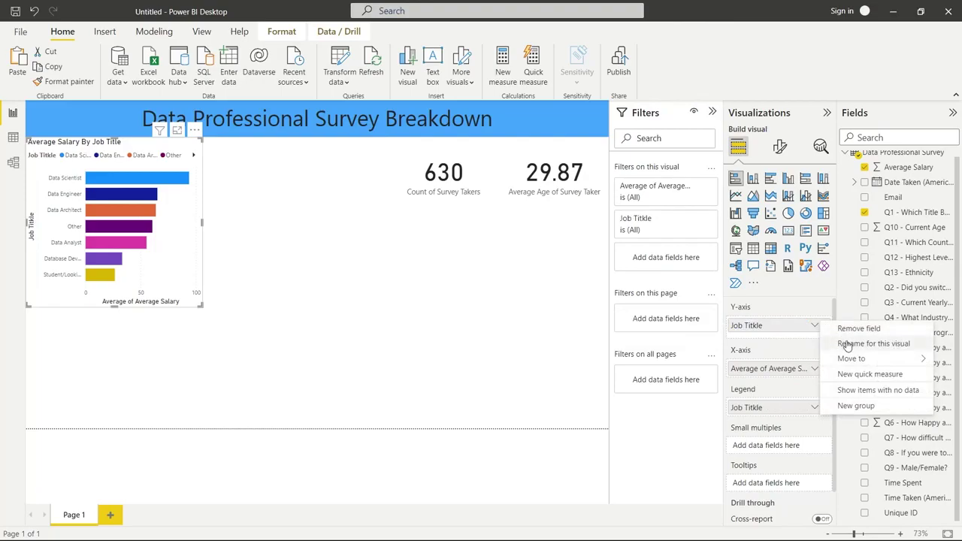
{"action": "left_click", "coordinate": [846, 344]}
{"action": "left_click", "coordinate": [774, 325]}
{"action": "key", "text": "BackSpace"}
{"action": "key", "text": "BackSpace"}
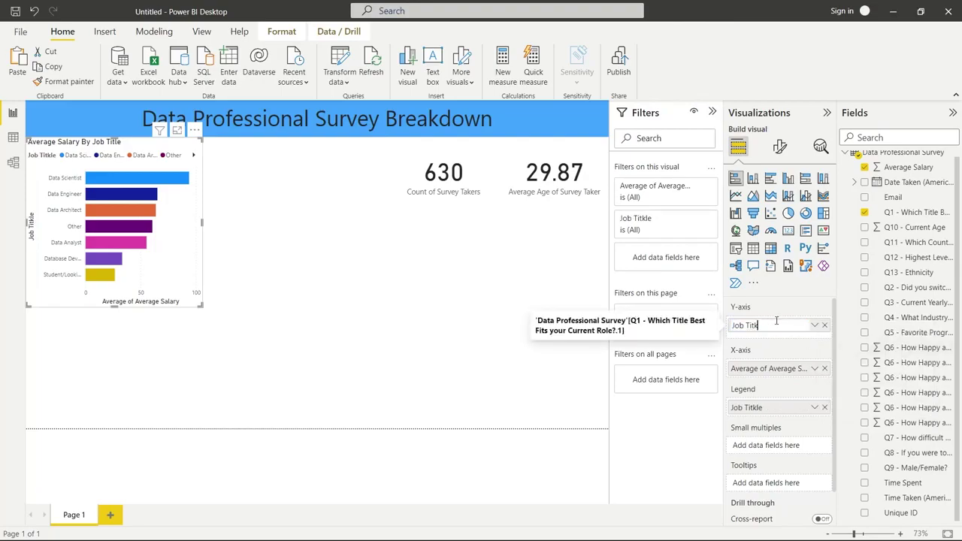
{"action": "key", "text": "Return"}
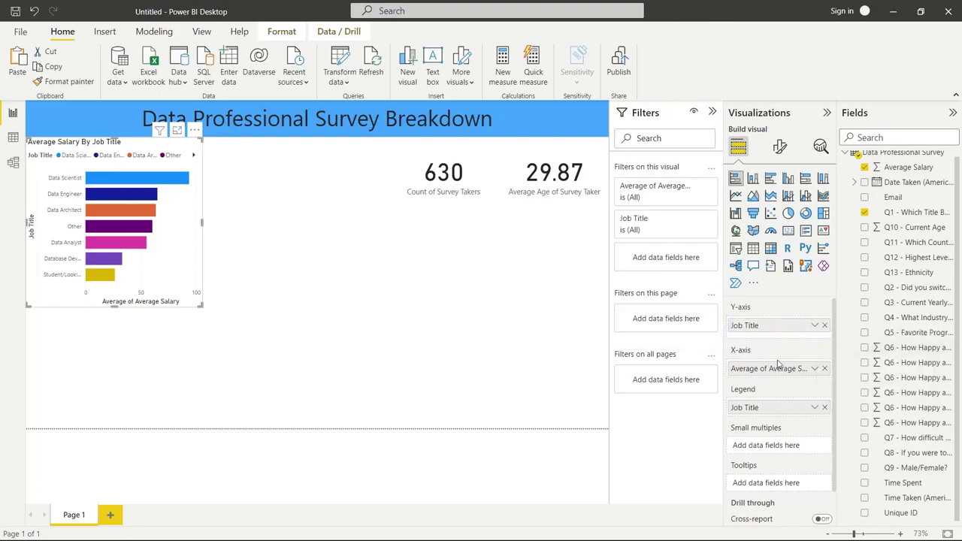
Rename the salary chart's X-axis field to "Average Salary" for this visual
{"action": "left_click", "coordinate": [815, 370]}
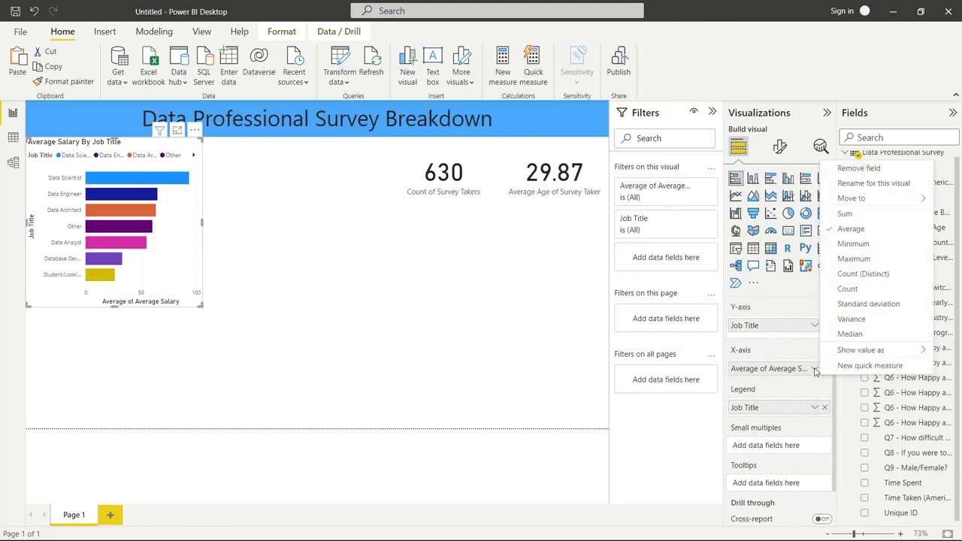
{"action": "left_click", "coordinate": [874, 183]}
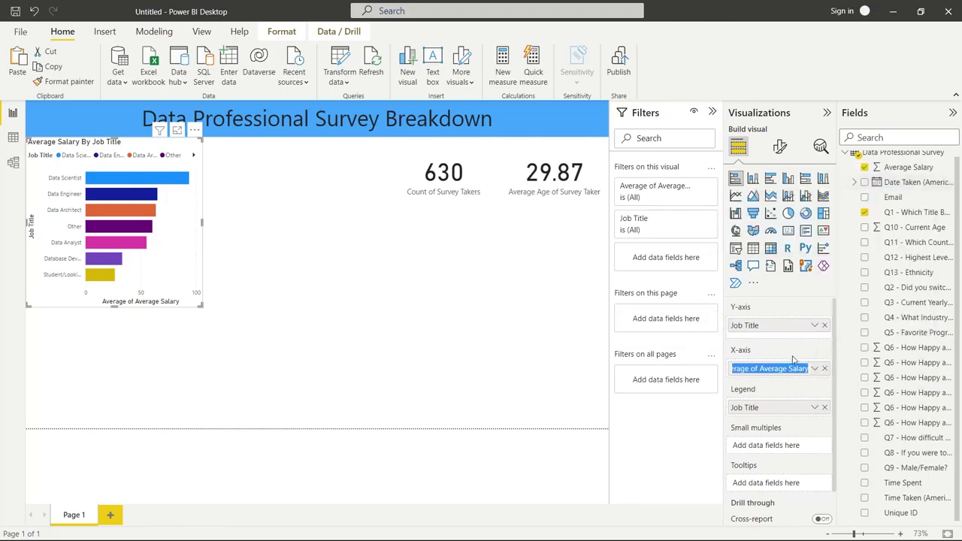
{"action": "left_click", "coordinate": [762, 368]}
{"action": "left_click_drag", "start_coordinate": [761, 368], "coordinate": [684, 381]}
{"action": "key", "text": "BackSpace"}
{"action": "key", "text": "Return"}
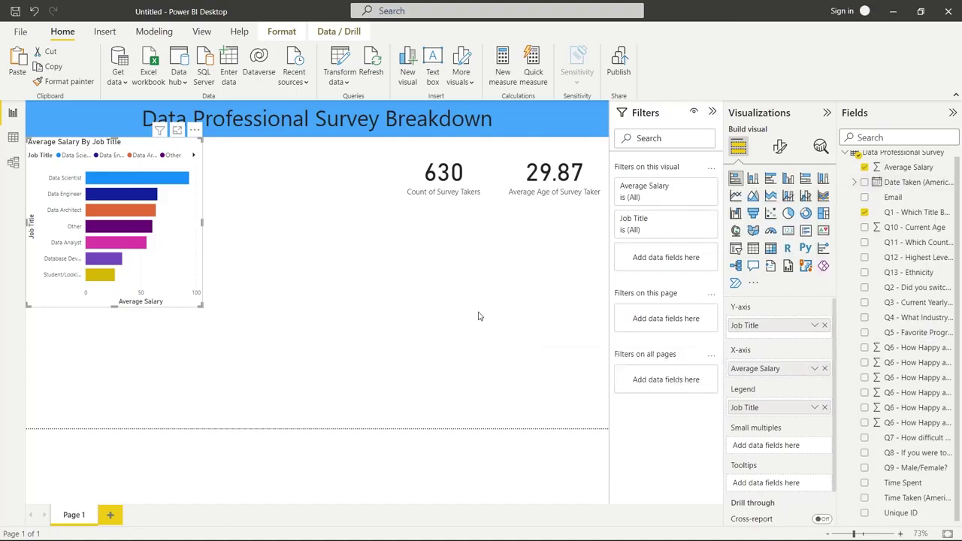
Create a clustered column chart of the count of Unique ID by Q5 - Favorite Programming Language, placed in the page's lower-right area
{"action": "left_click", "coordinate": [234, 365]}
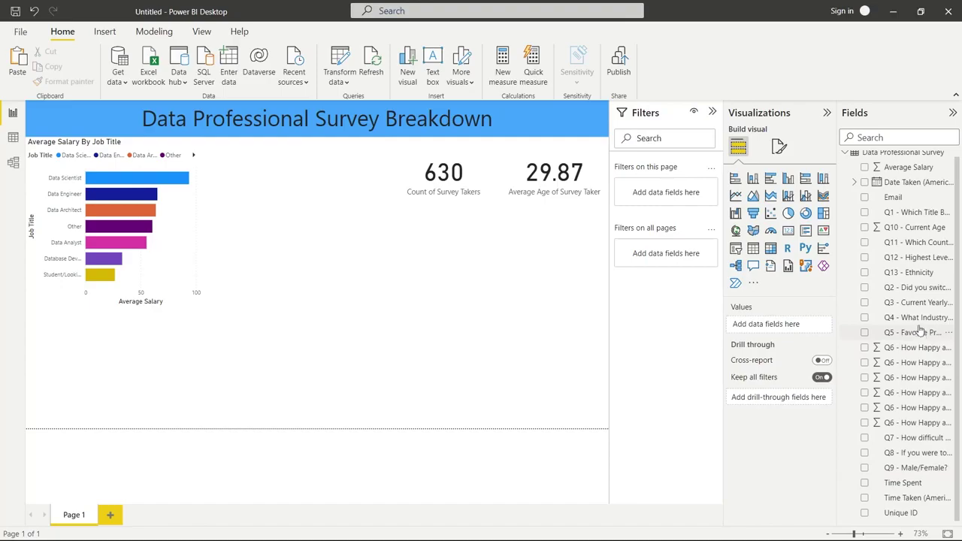
{"action": "left_click", "coordinate": [865, 334]}
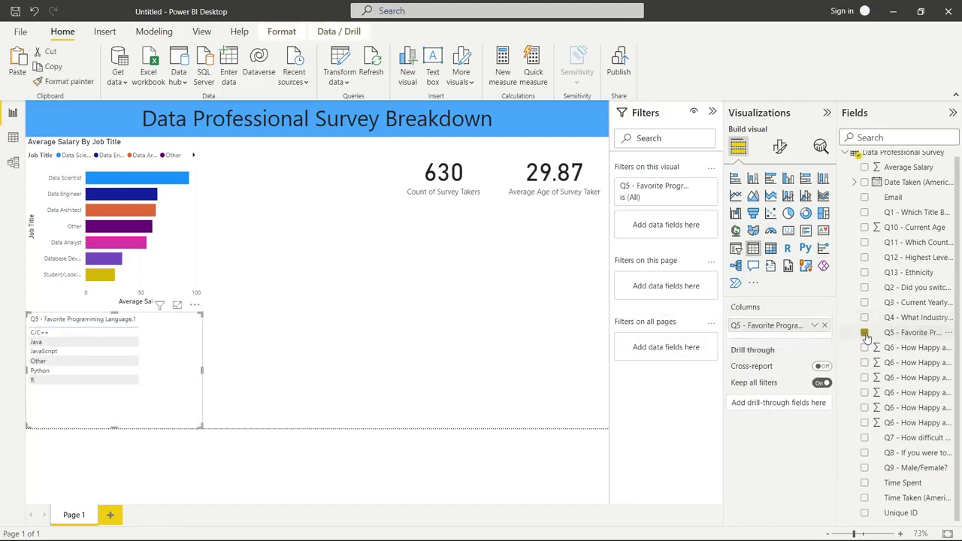
{"action": "left_click", "coordinate": [864, 512]}
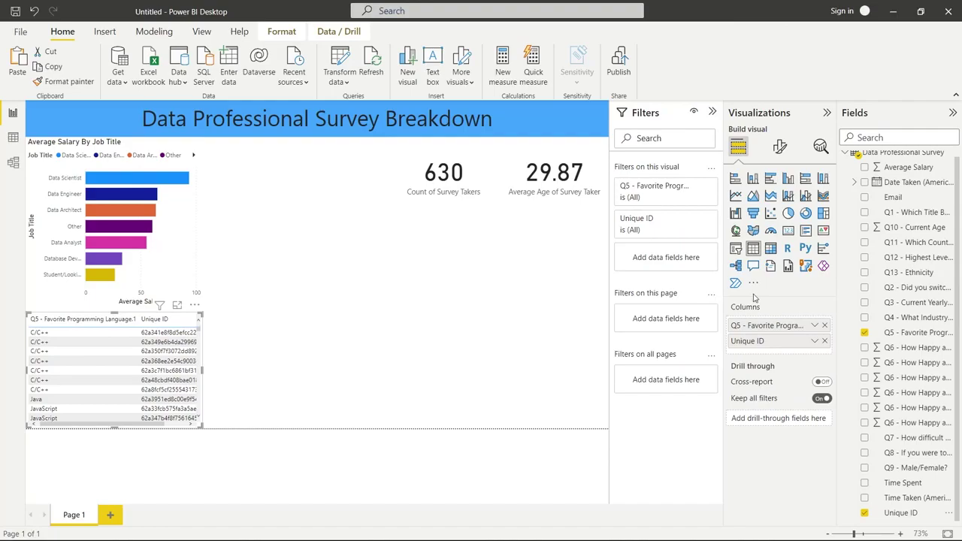
{"action": "left_click", "coordinate": [788, 178]}
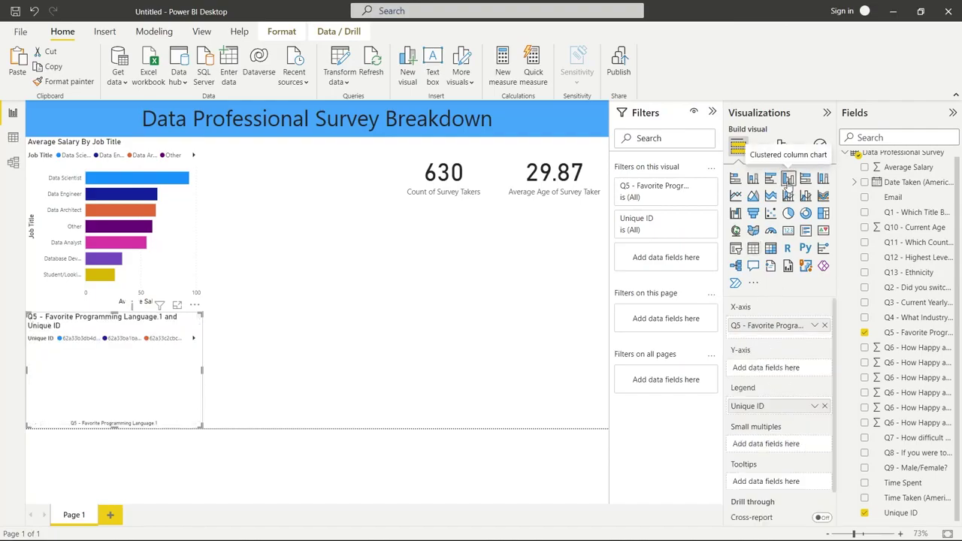
{"action": "left_click_drag", "start_coordinate": [166, 377], "coordinate": [551, 364]}
{"action": "left_click_drag", "start_coordinate": [780, 406], "coordinate": [782, 373]}
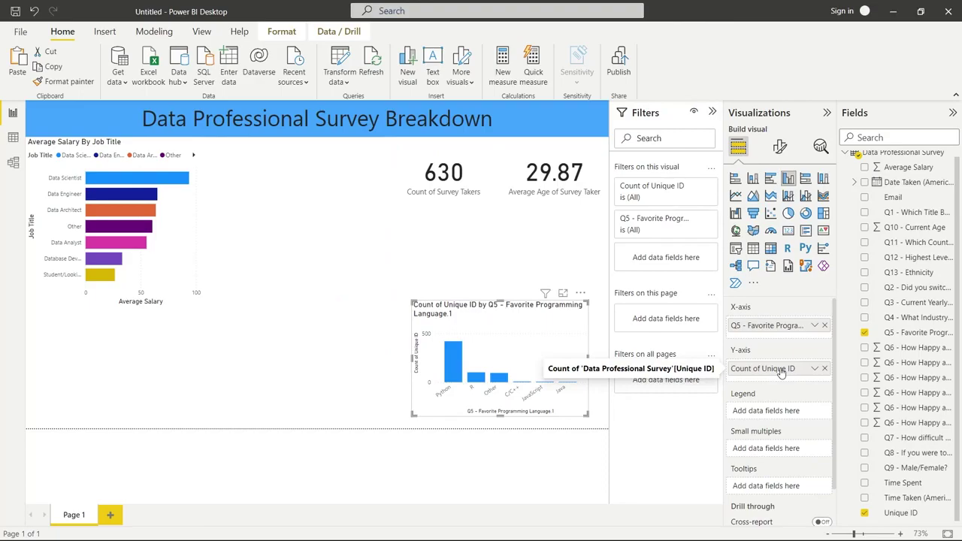
Rename the programming language chart's Y-axis field to "Count of Voters" for this visual
{"action": "left_click", "coordinate": [815, 369]}
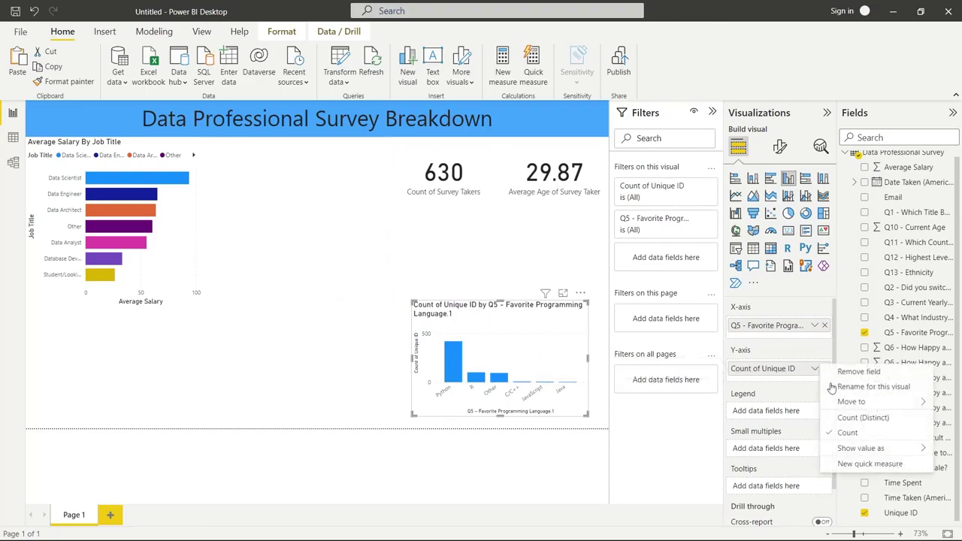
{"action": "left_click", "coordinate": [857, 388]}
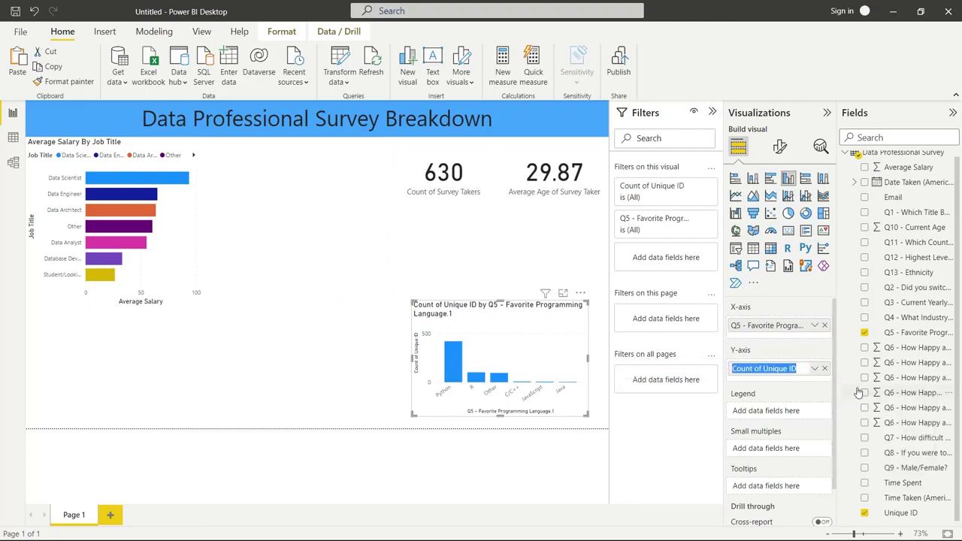
{"action": "left_click", "coordinate": [795, 368]}
{"action": "left_click_drag", "start_coordinate": [797, 368], "coordinate": [763, 370]}
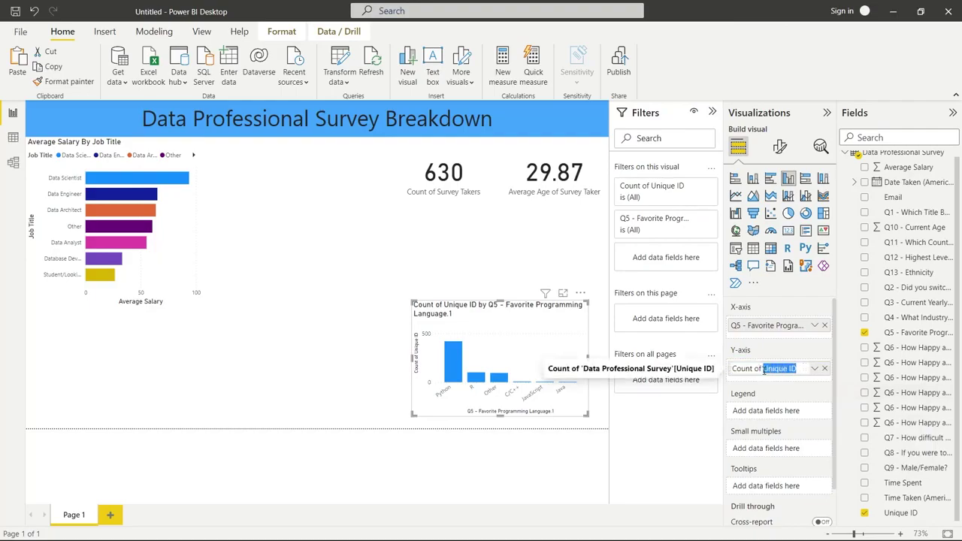
{"action": "type", "text": "Voters"}
{"action": "key", "text": "Return"}
Rename the programming language chart's X-axis field to "Favorite Programming Language" for this visual
{"action": "left_click", "coordinate": [815, 326]}
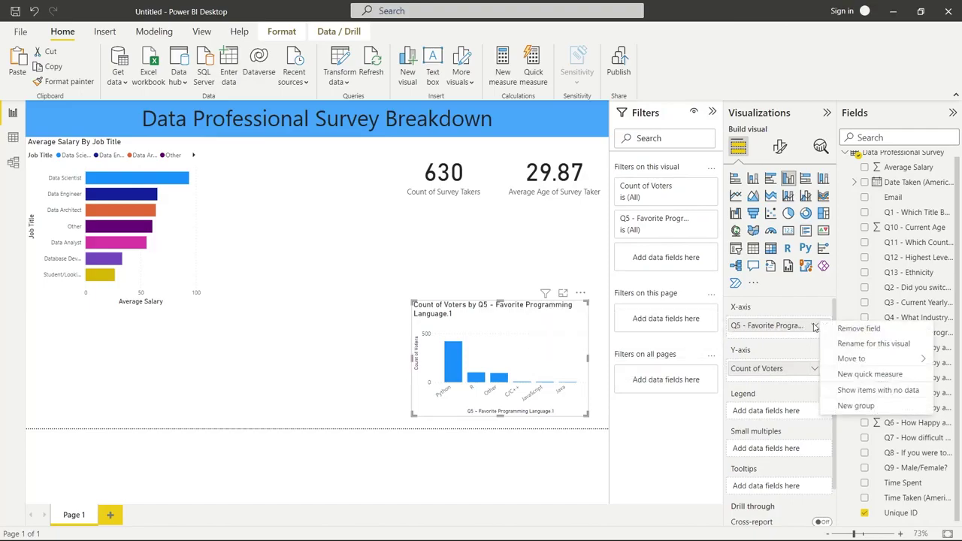
{"action": "left_click", "coordinate": [865, 344]}
{"action": "left_click", "coordinate": [743, 325]}
{"action": "key", "text": "Home"}
{"action": "left_click_drag", "start_coordinate": [750, 325], "coordinate": [676, 331]}
{"action": "key", "text": "BackSpace"}
{"action": "key", "text": "End"}
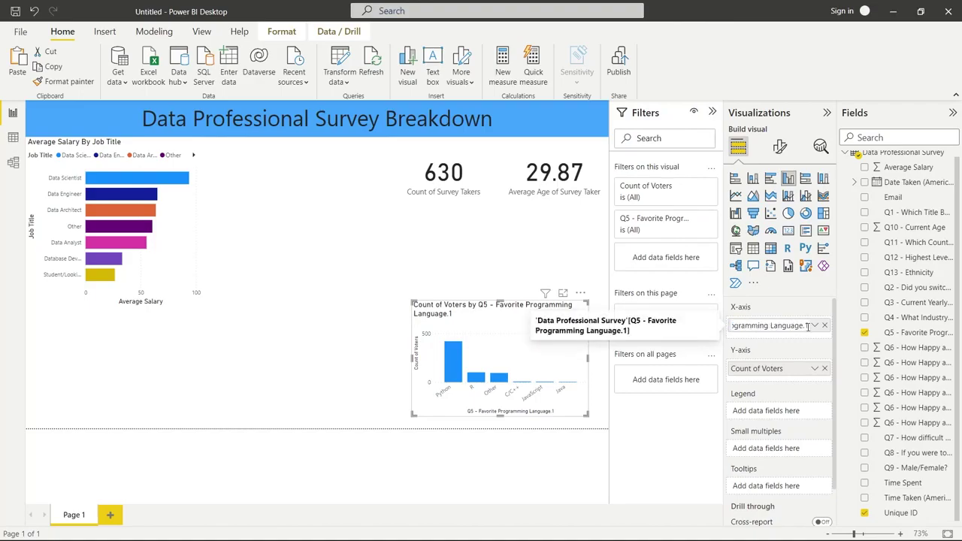
{"action": "key", "text": "BackSpace"}
{"action": "key", "text": "BackSpace"}
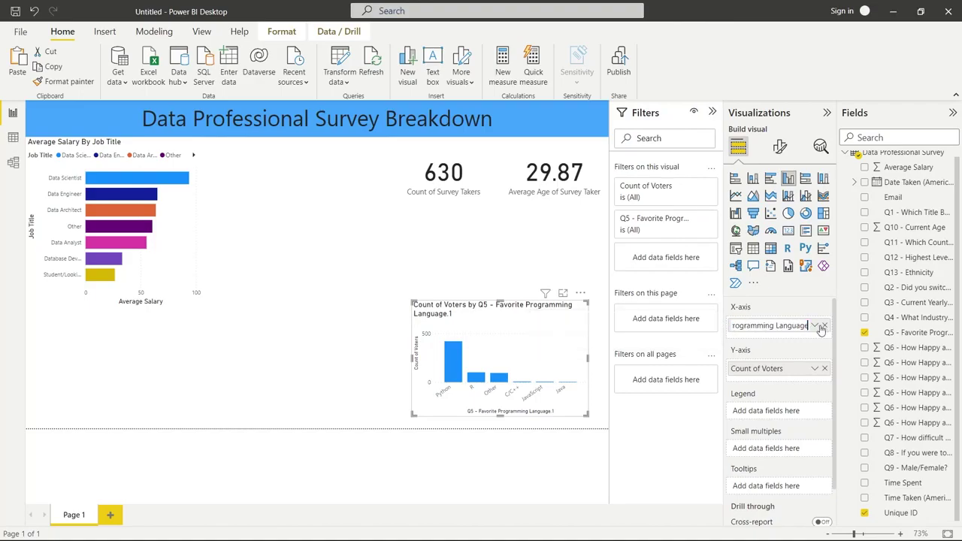
Set the programming language chart's title to "Favorite Programming Language"
{"action": "left_click", "coordinate": [780, 148]}
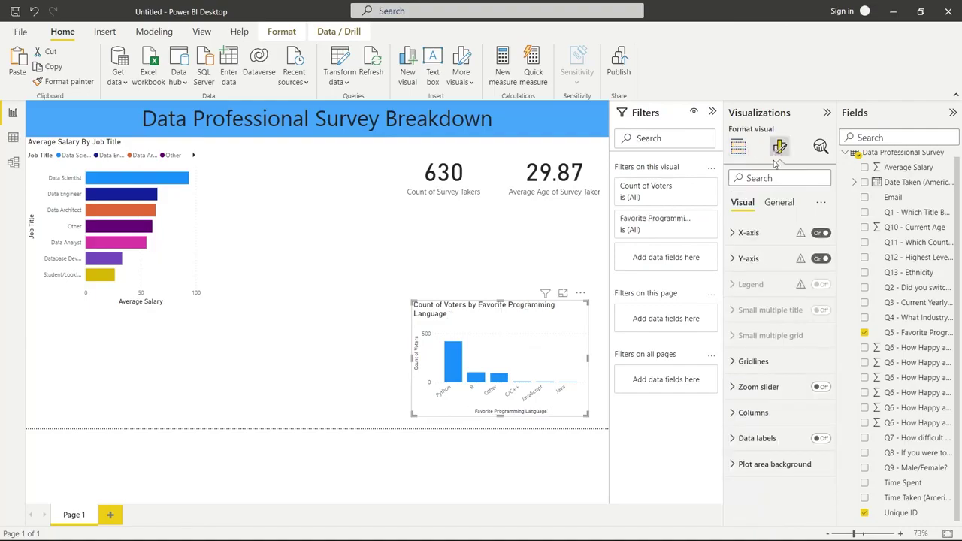
{"action": "left_click", "coordinate": [779, 203]}
{"action": "left_click", "coordinate": [732, 258]}
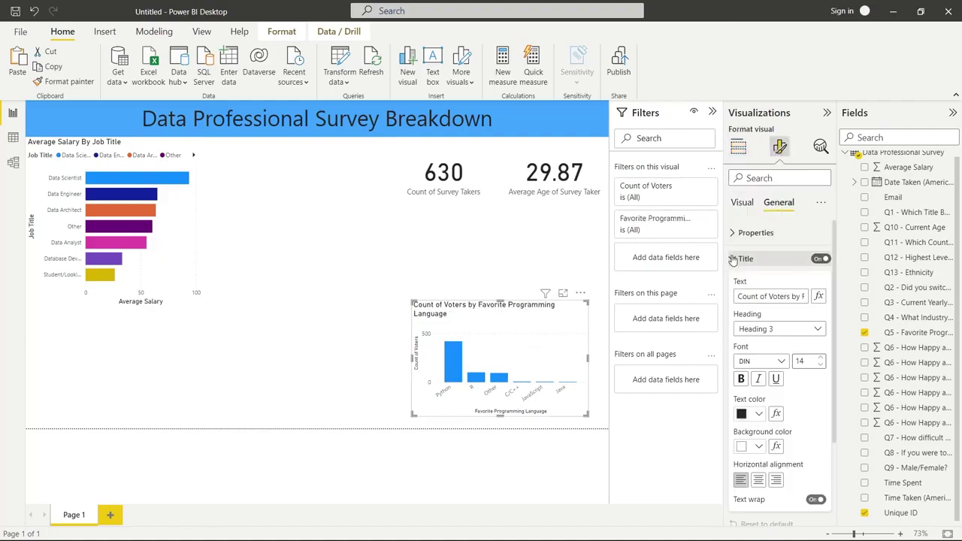
{"action": "triple_click", "coordinate": [771, 296]}
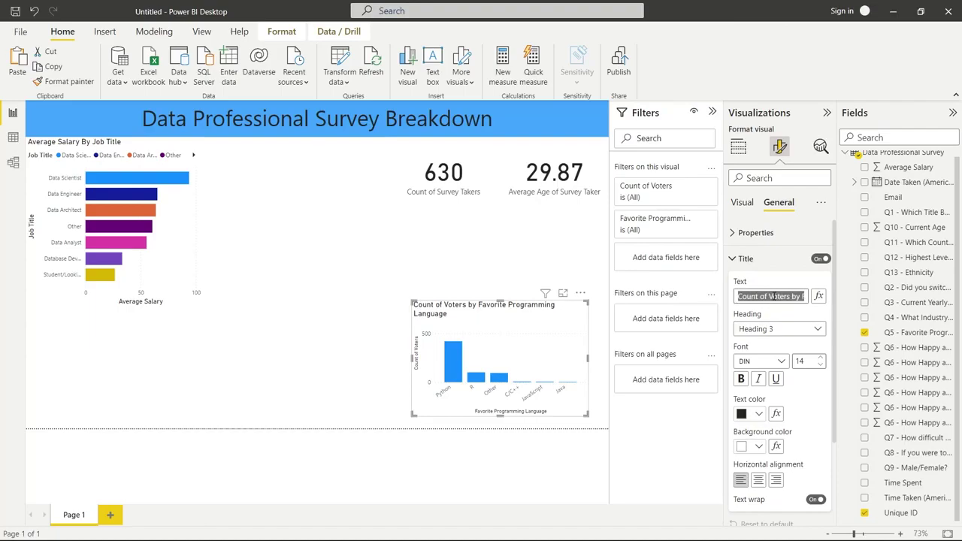
{"action": "type", "text": "Favorite Programming LAng"}
{"action": "key", "text": "BackSpace"}
{"action": "key", "text": "BackSpace"}
{"action": "key", "text": "BackSpace"}
{"action": "type", "text": "anguage"}
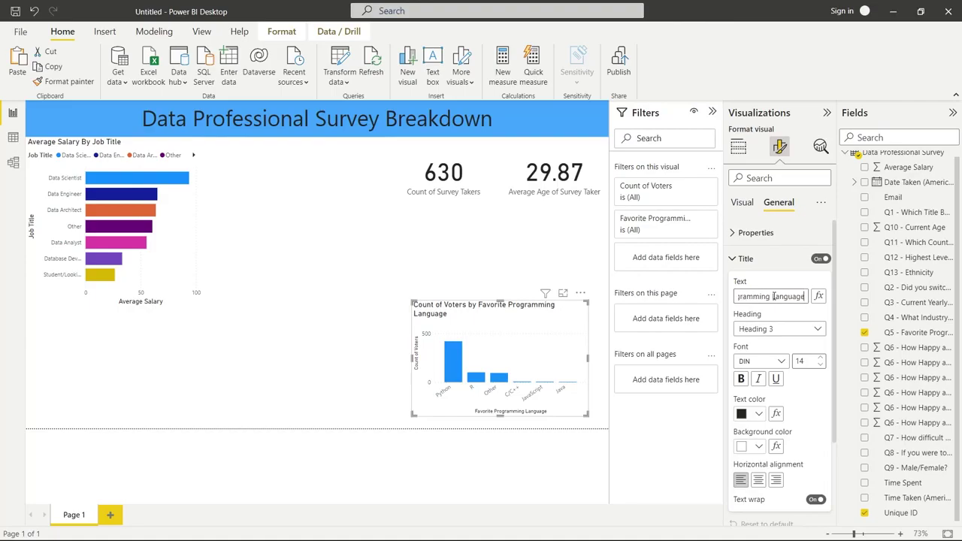
{"action": "left_click", "coordinate": [518, 256]}
Enlarge the programming language chart up and across the page to fill the area beneath the two survey cards
{"action": "left_click", "coordinate": [424, 305]}
{"action": "left_click_drag", "start_coordinate": [413, 301], "coordinate": [211, 213]}
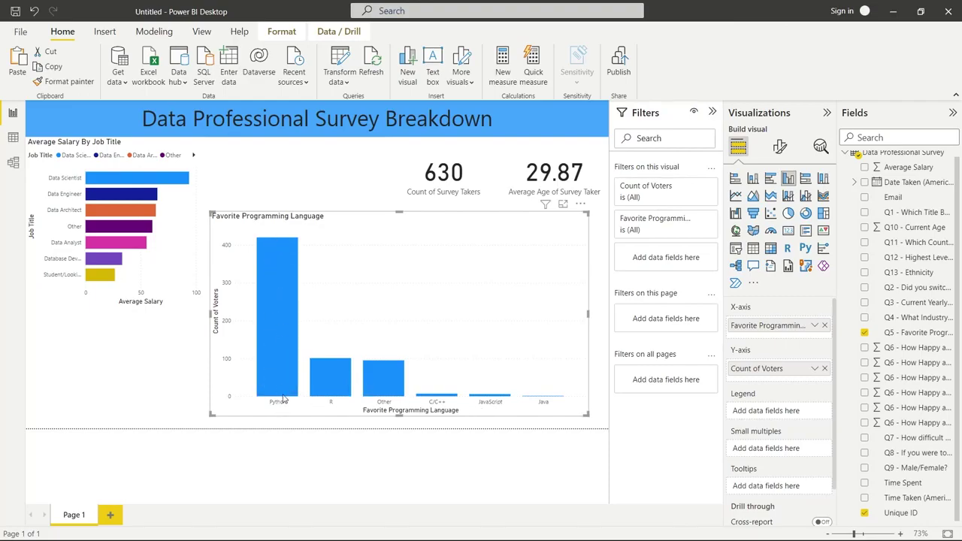
{"action": "mouse_move", "coordinate": [283, 400]}
Break the programming language chart down by the Q1 job title field as legend and convert it to a stacked column chart
{"action": "left_click_drag", "start_coordinate": [912, 211], "coordinate": [789, 414]}
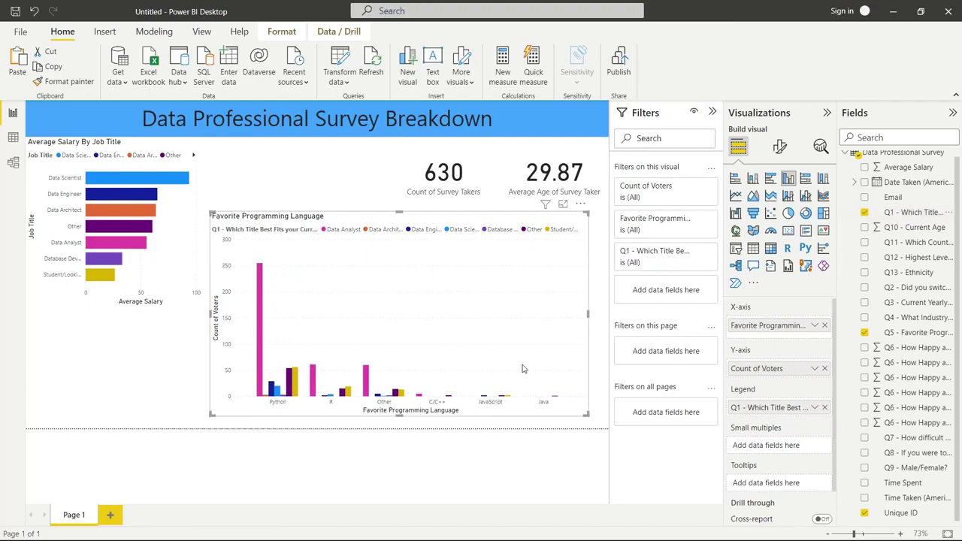
{"action": "left_click", "coordinate": [754, 179]}
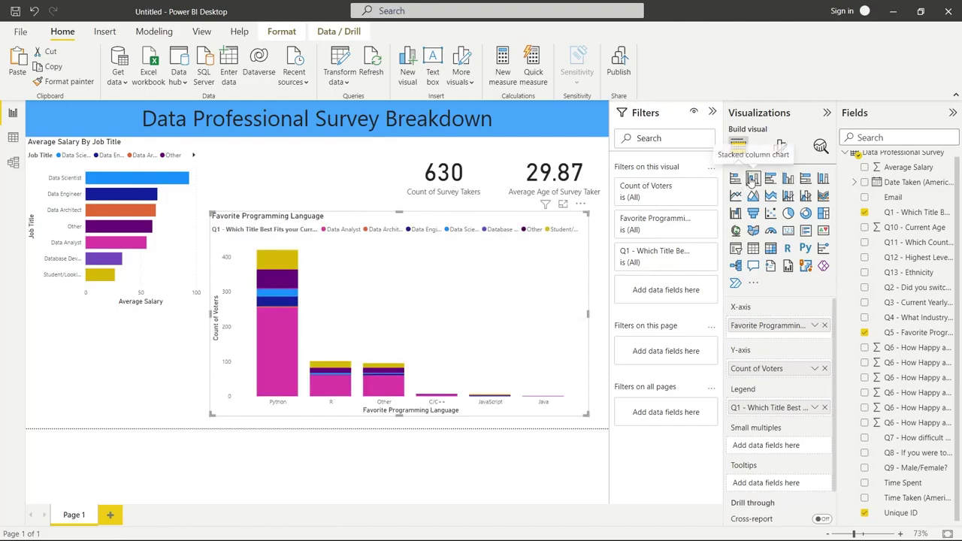
{"action": "mouse_move", "coordinate": [254, 255]}
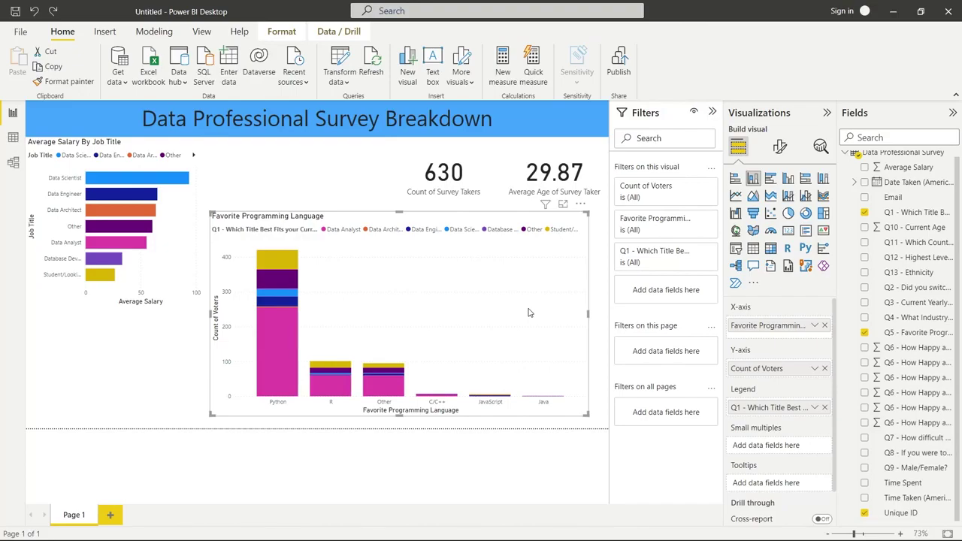
Shrink the Favorite Programming Language chart and place it in the page's lower-left corner, beneath the salary chart
{"action": "left_click_drag", "start_coordinate": [586, 214], "coordinate": [187, 347]}
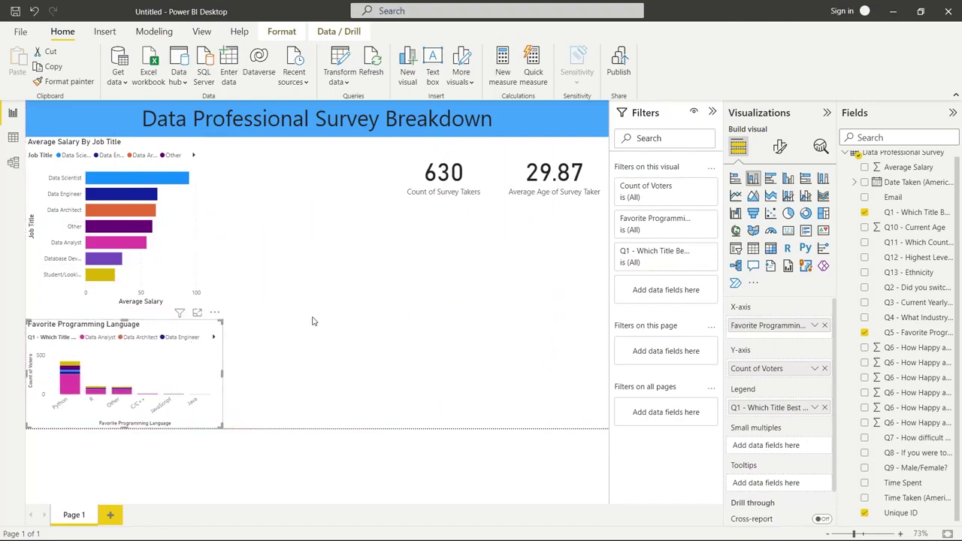
{"action": "left_click", "coordinate": [235, 335]}
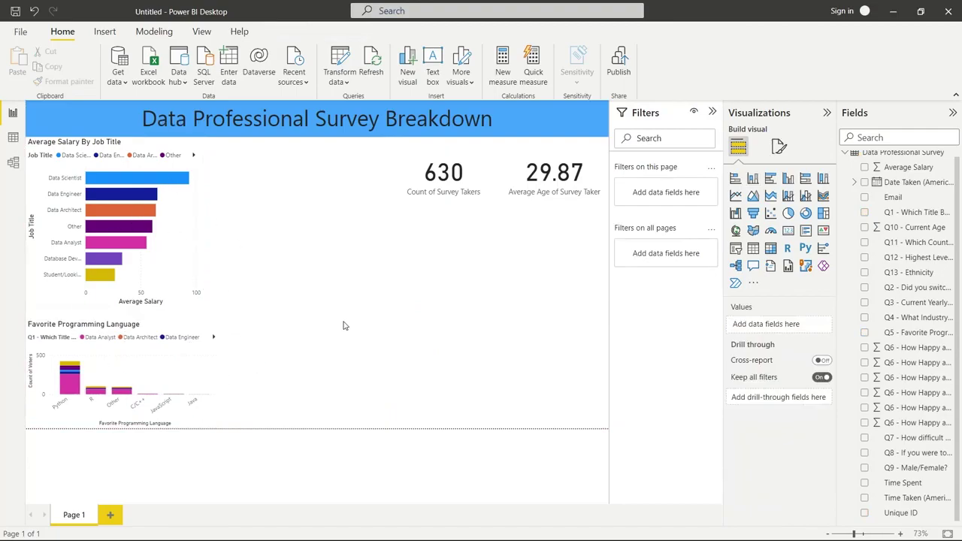
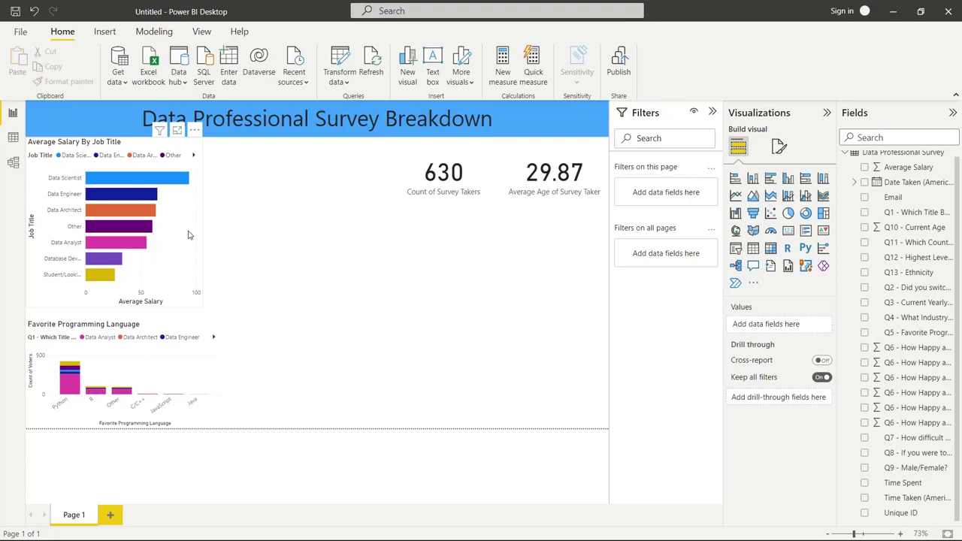
Create a filled map with Q11 - Which Country do you live in? as location, made narrower and taller, in the page's lower-right corner
{"action": "left_click", "coordinate": [753, 231]}
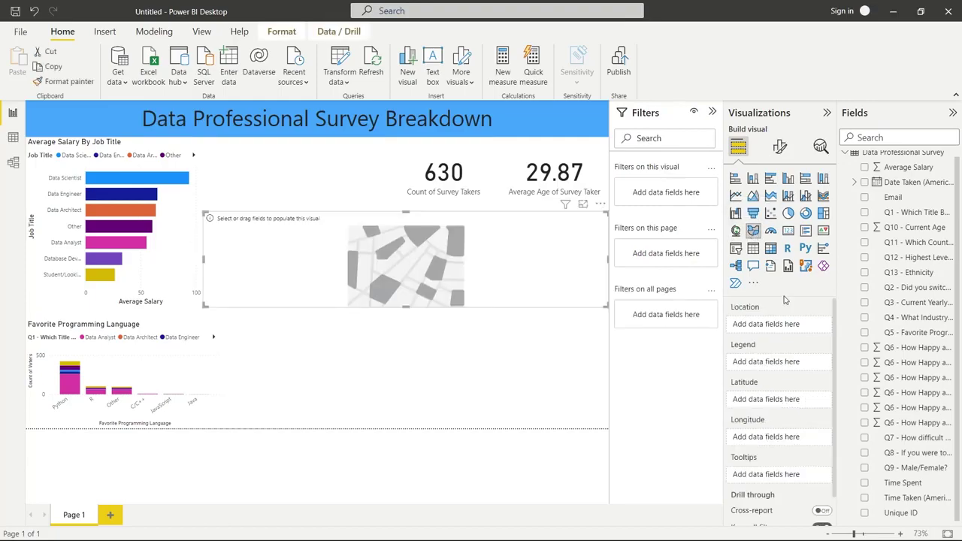
{"action": "left_click_drag", "start_coordinate": [908, 242], "coordinate": [795, 328]}
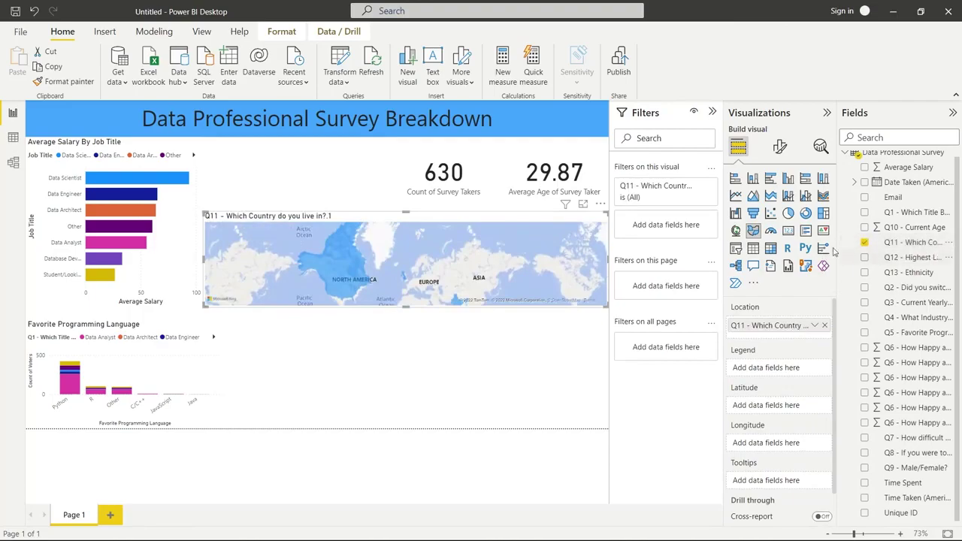
{"action": "left_click_drag", "start_coordinate": [410, 309], "coordinate": [411, 330]}
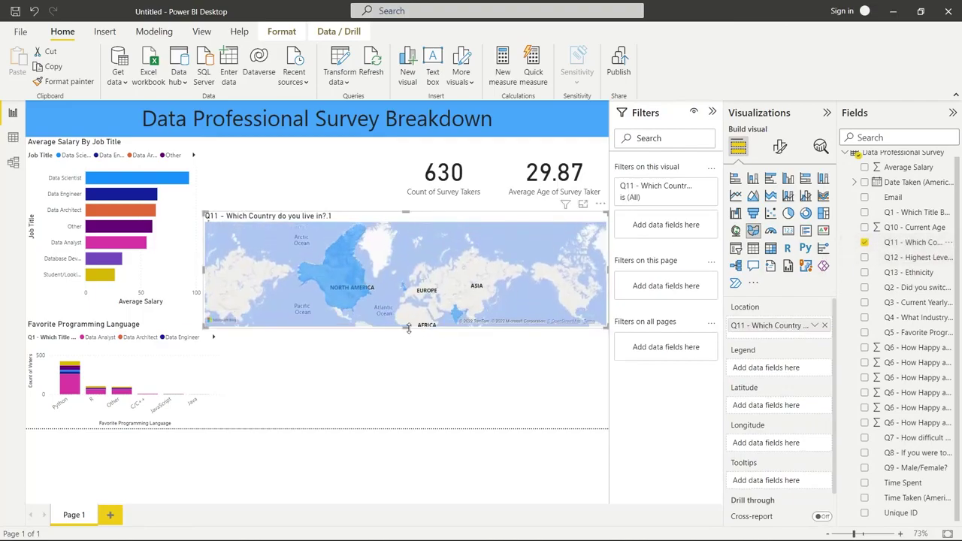
{"action": "left_click_drag", "start_coordinate": [203, 269], "coordinate": [367, 269]}
{"action": "left_click_drag", "start_coordinate": [487, 329], "coordinate": [488, 350]}
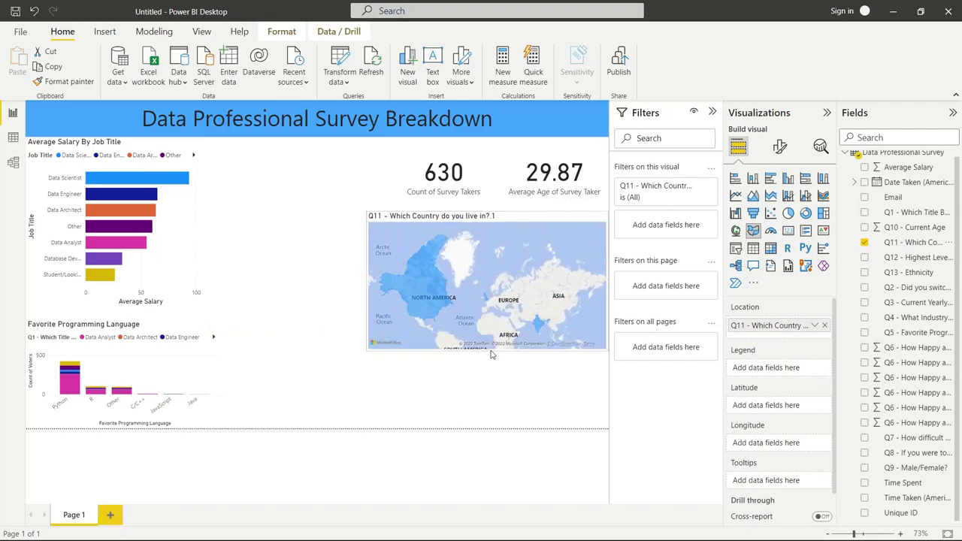
{"action": "left_click", "coordinate": [530, 375]}
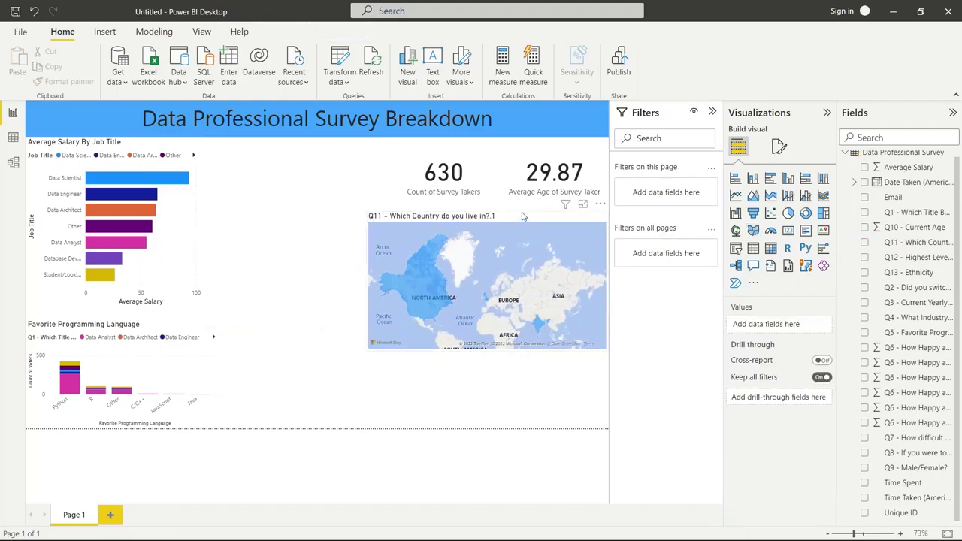
{"action": "left_click_drag", "start_coordinate": [526, 222], "coordinate": [536, 298]}
{"action": "left_click", "coordinate": [313, 363]}
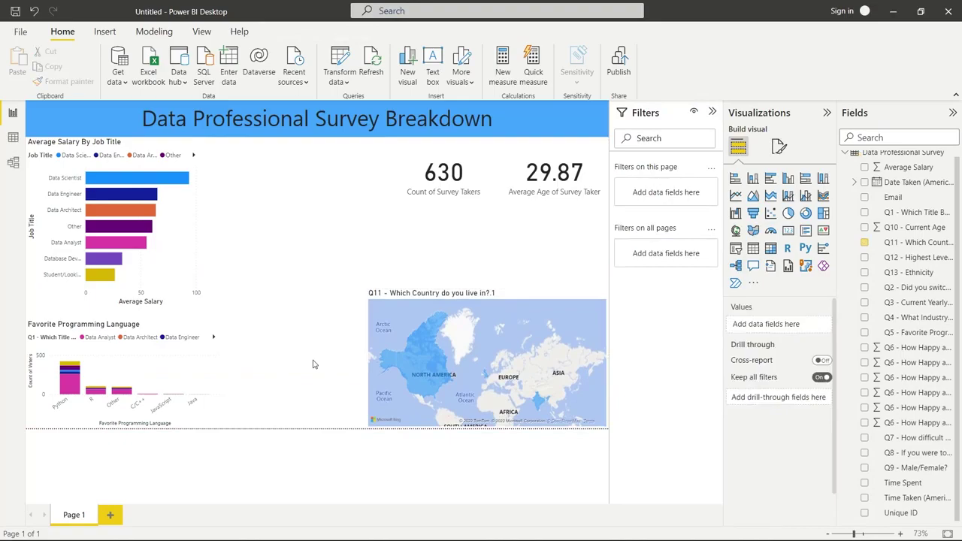
Convert the country map to a treemap with the Q11 country field as values, aggregated so every country gets an equal-sized tile
{"action": "left_click", "coordinate": [531, 299]}
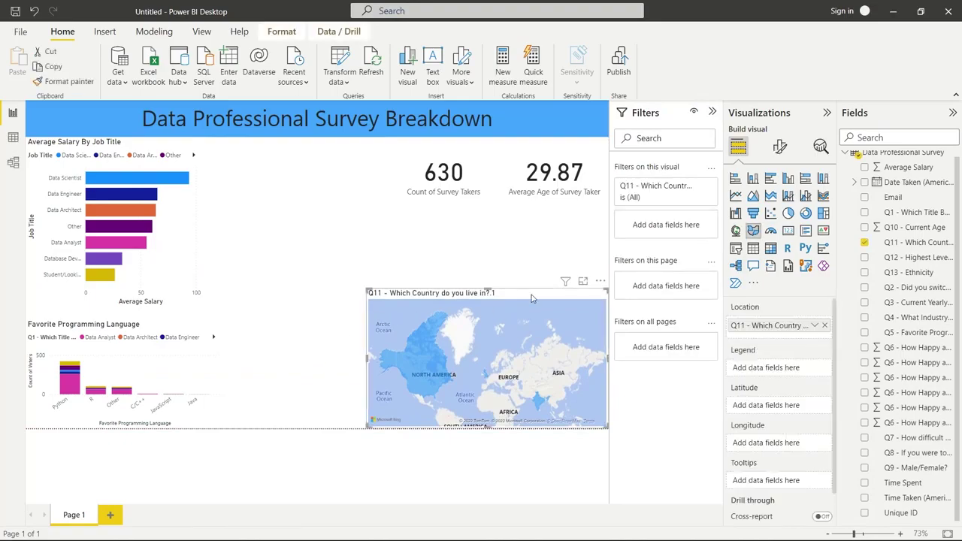
{"action": "left_click", "coordinate": [823, 214]}
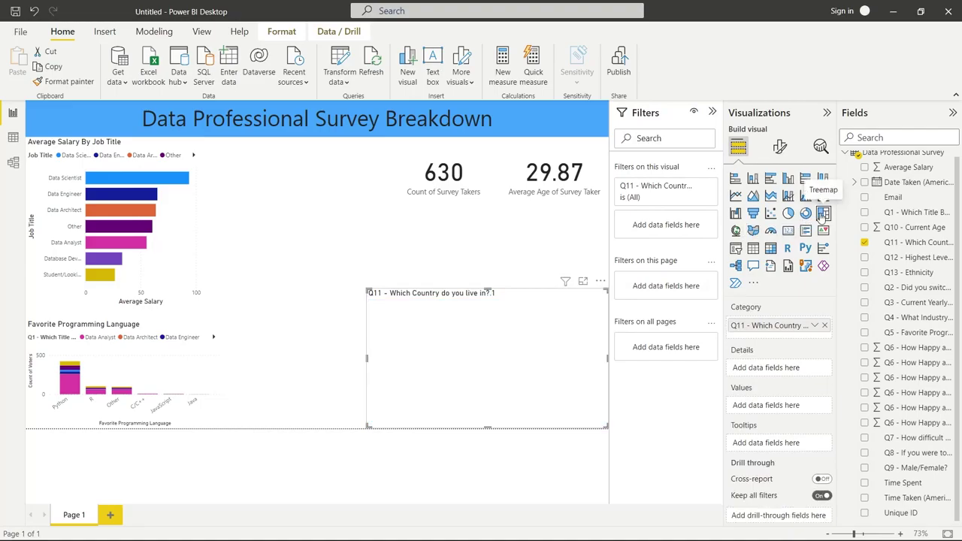
{"action": "left_click_drag", "start_coordinate": [914, 243], "coordinate": [795, 407]}
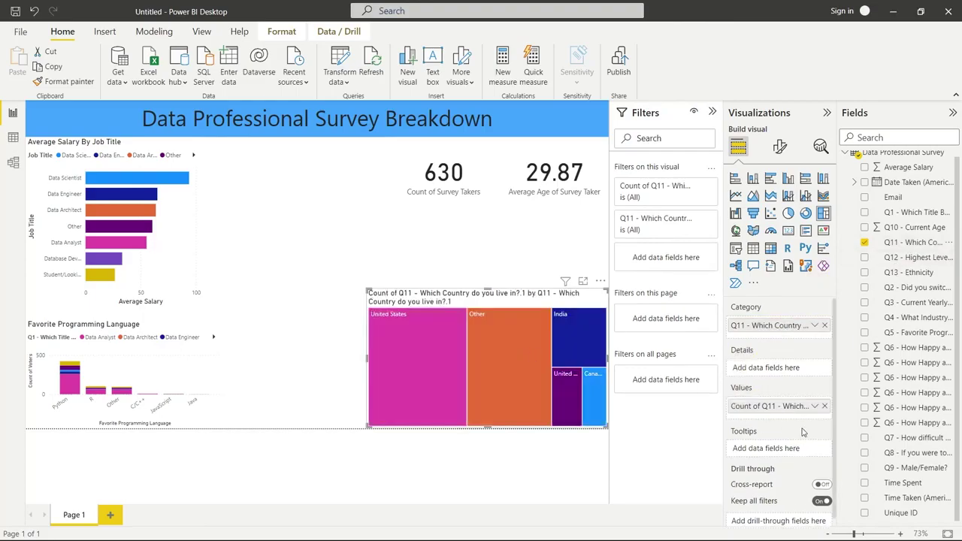
{"action": "left_click", "coordinate": [816, 406]}
{"action": "left_click", "coordinate": [857, 454]}
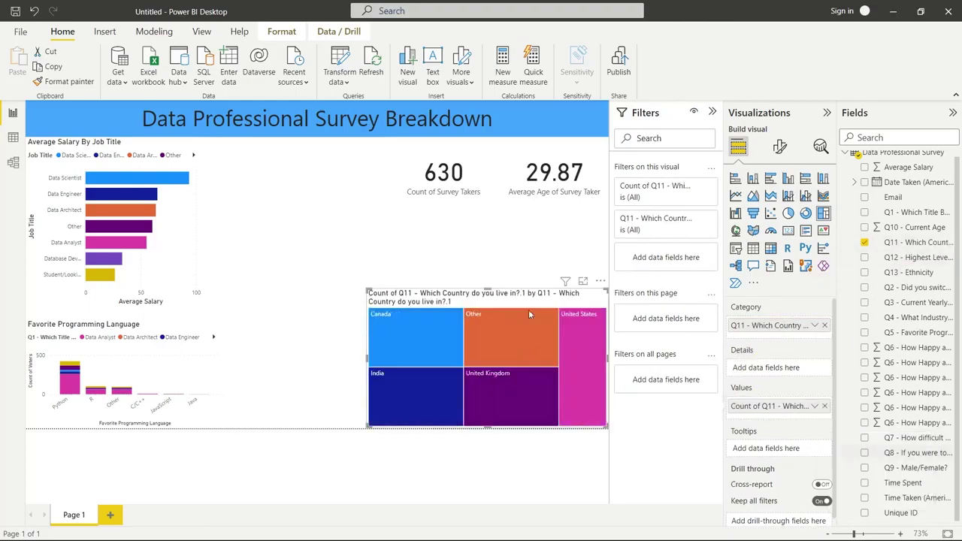
Narrow the country treemap and move it between the salary chart and the Count of Survey Takers card
{"action": "left_click_drag", "start_coordinate": [367, 290], "coordinate": [435, 285]}
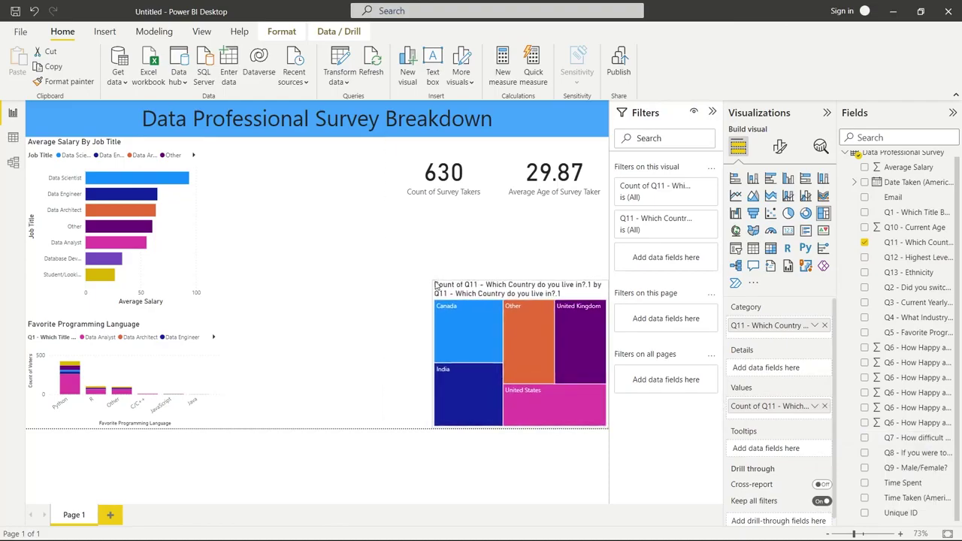
{"action": "left_click_drag", "start_coordinate": [505, 291], "coordinate": [301, 145]}
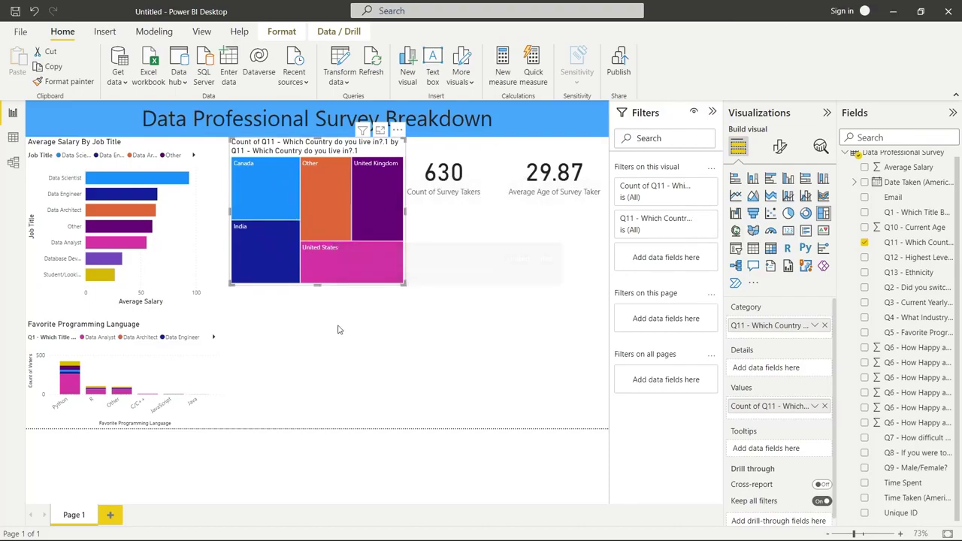
Filter the dashboard by United States and India in turn to compare data scientist and data analyst salaries, and clear the selection
{"action": "left_click", "coordinate": [322, 248]}
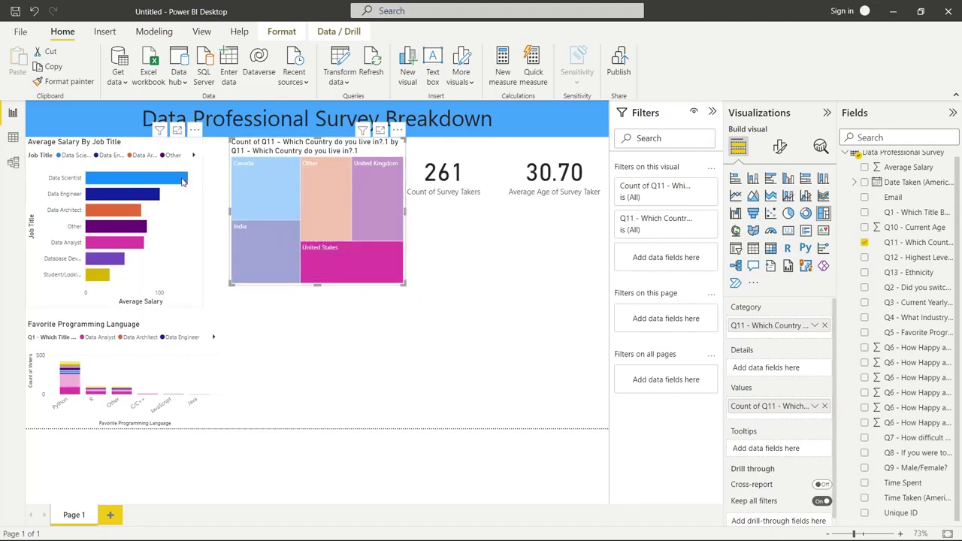
{"action": "mouse_move", "coordinate": [182, 182]}
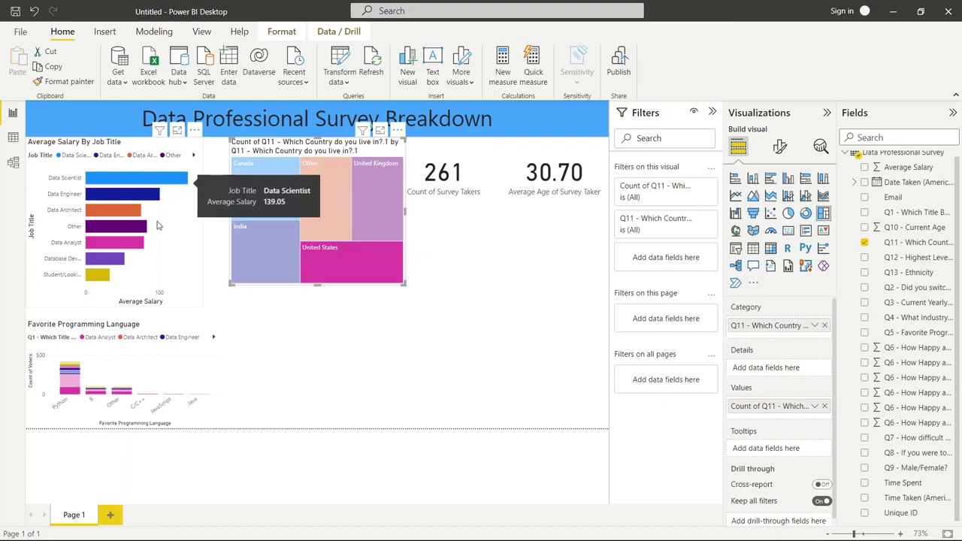
{"action": "mouse_move", "coordinate": [135, 242]}
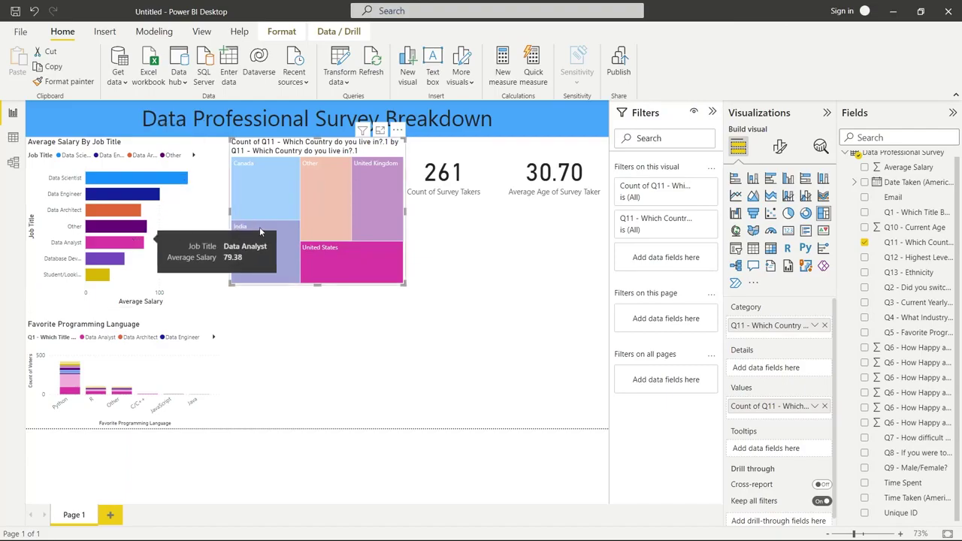
{"action": "left_click", "coordinate": [275, 249]}
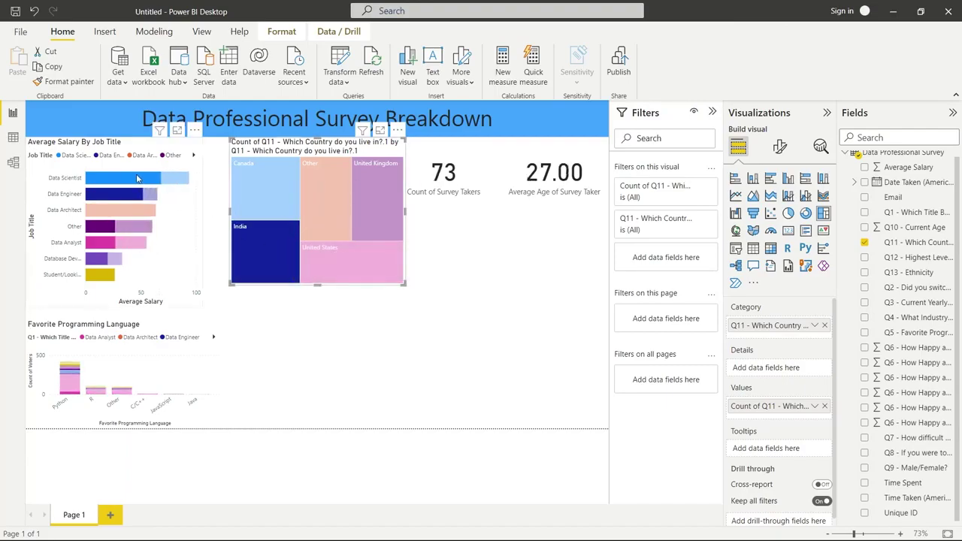
{"action": "mouse_move", "coordinate": [136, 178]}
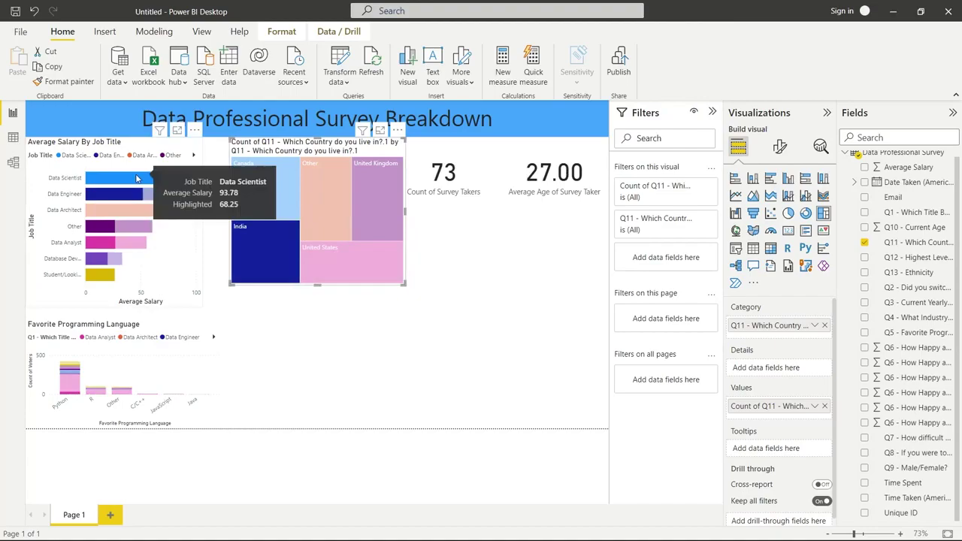
{"action": "mouse_move", "coordinate": [109, 243]}
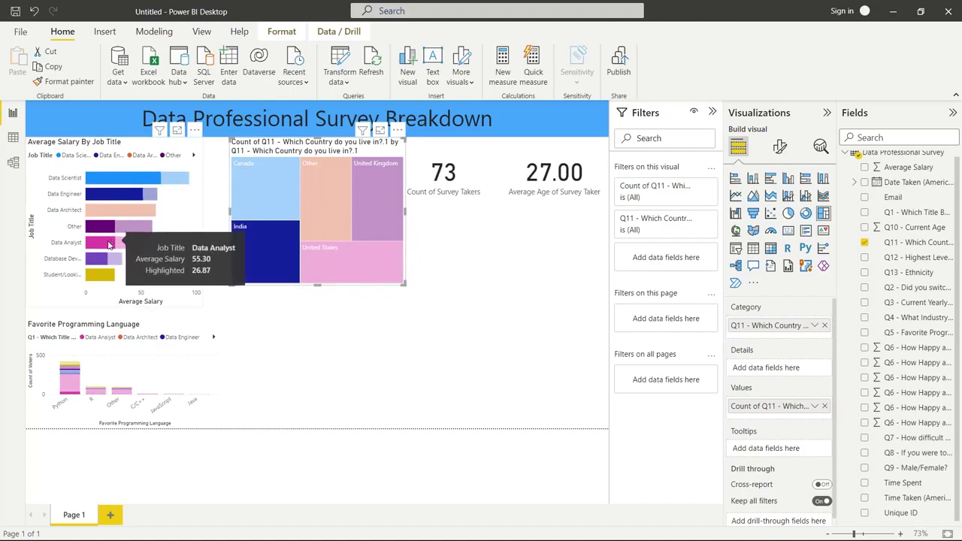
{"action": "left_click", "coordinate": [211, 219]}
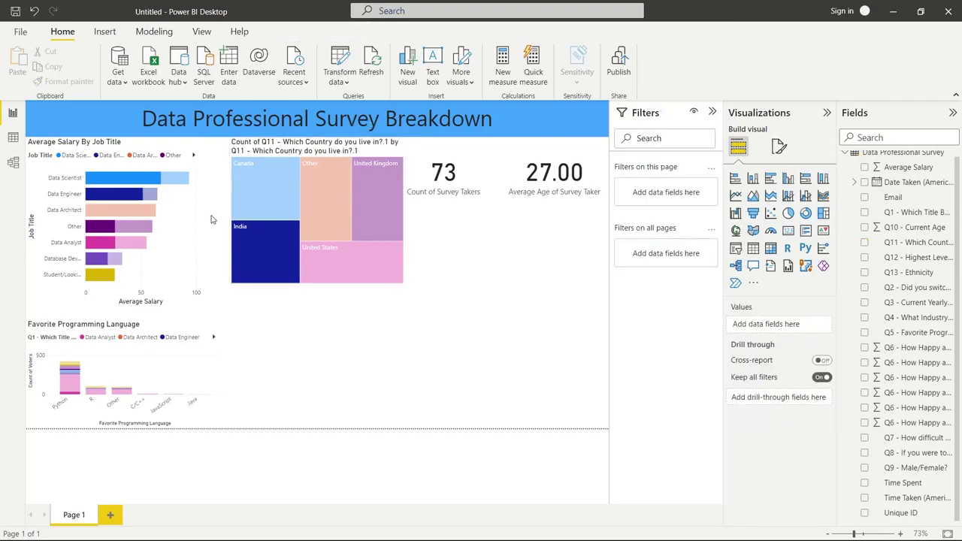
{"action": "left_click", "coordinate": [265, 241]}
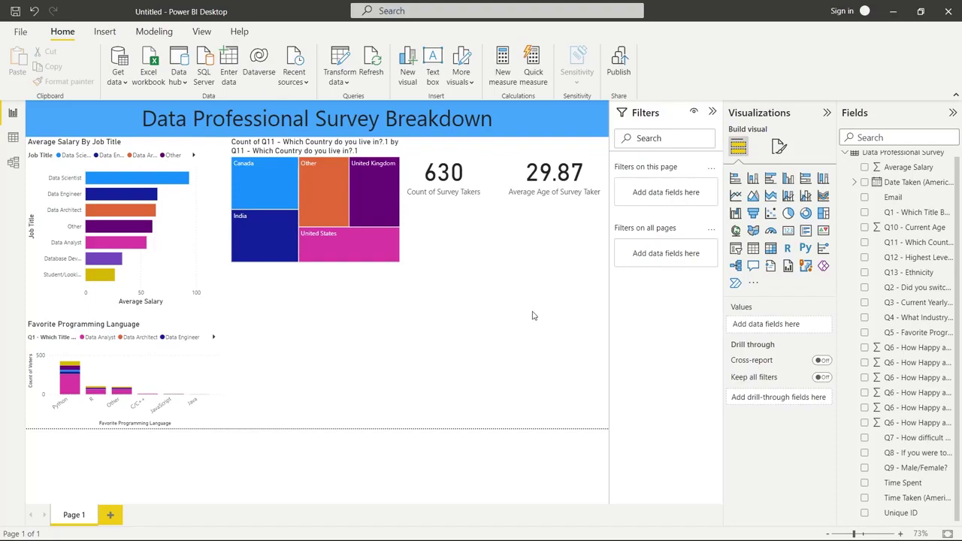
Add two empty gauges, one beneath the Average Age of Survey Taker card and one in the page's lower-right corner, and select the upper one
{"action": "left_click", "coordinate": [771, 233]}
{"action": "left_click_drag", "start_coordinate": [352, 368], "coordinate": [557, 249]}
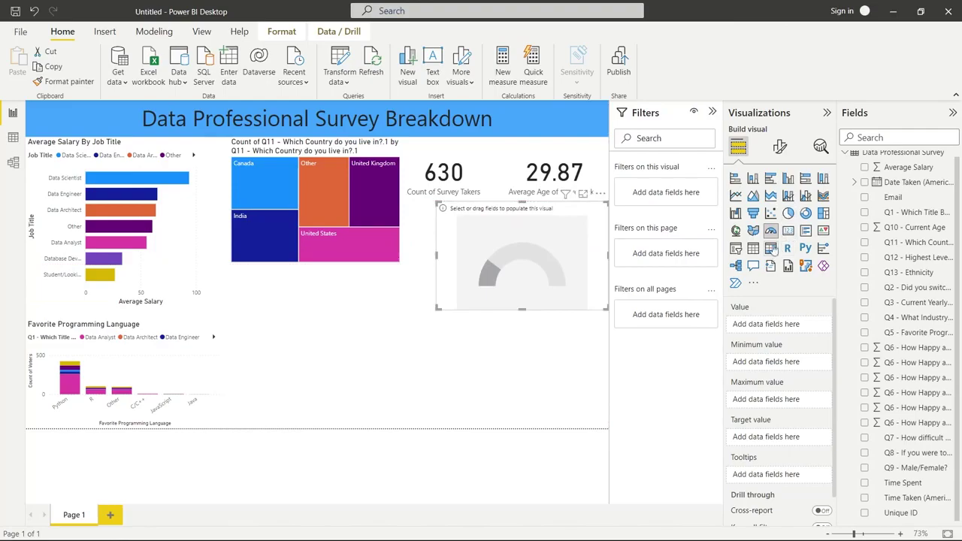
{"action": "left_click", "coordinate": [569, 348]}
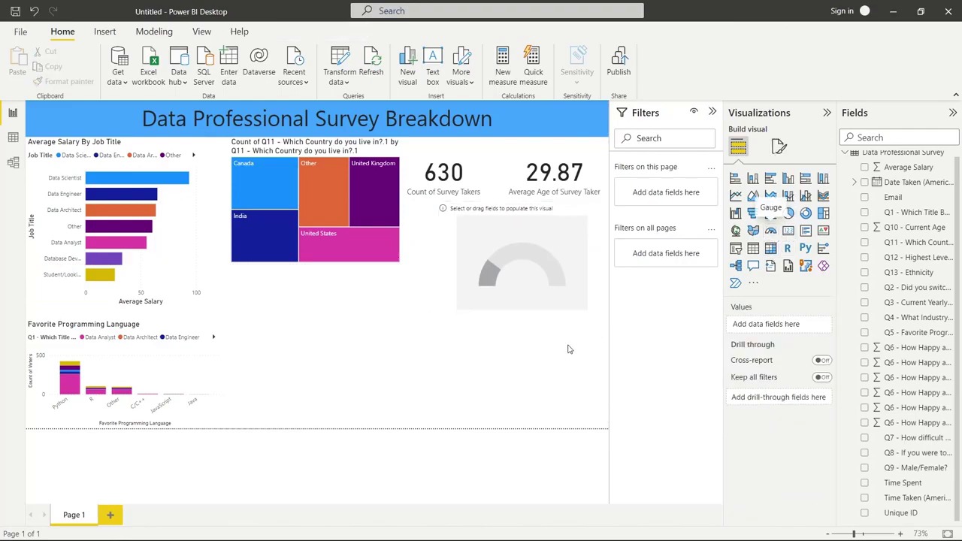
{"action": "left_click", "coordinate": [771, 231]}
{"action": "left_click_drag", "start_coordinate": [365, 376], "coordinate": [572, 378]}
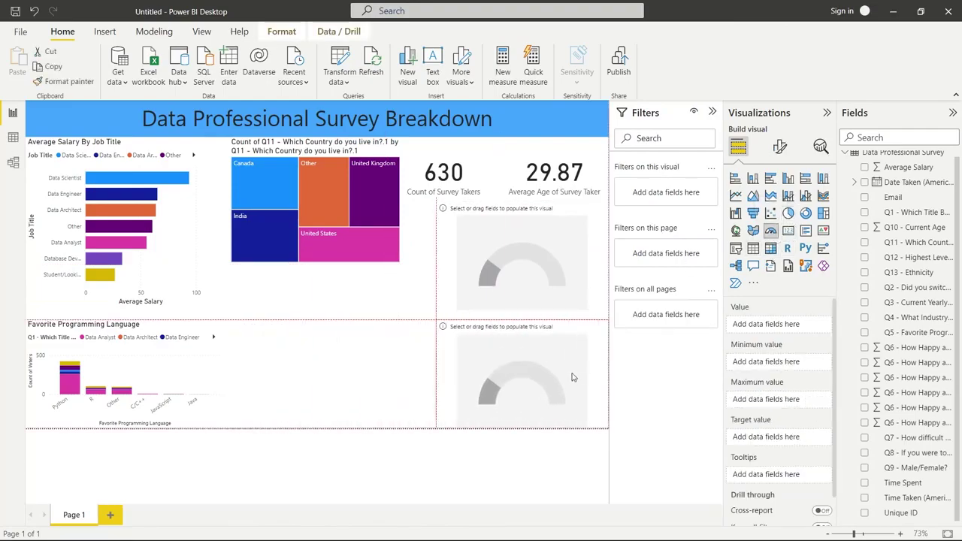
{"action": "left_click", "coordinate": [403, 307]}
{"action": "left_click", "coordinate": [569, 265]}
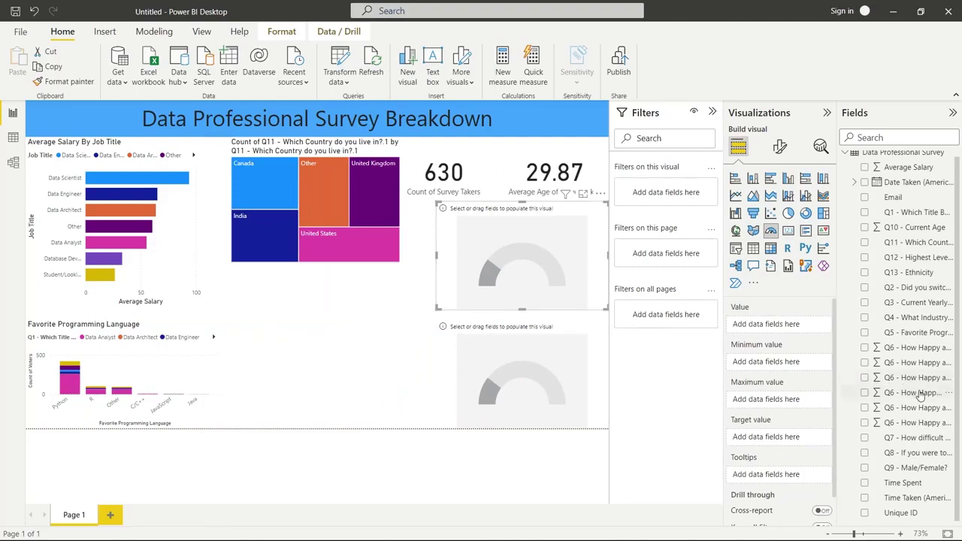
Fill the upper gauge with the Q6 happiness field for Work/Life Balance as its value, aggregated as Average
{"action": "left_click", "coordinate": [917, 423]}
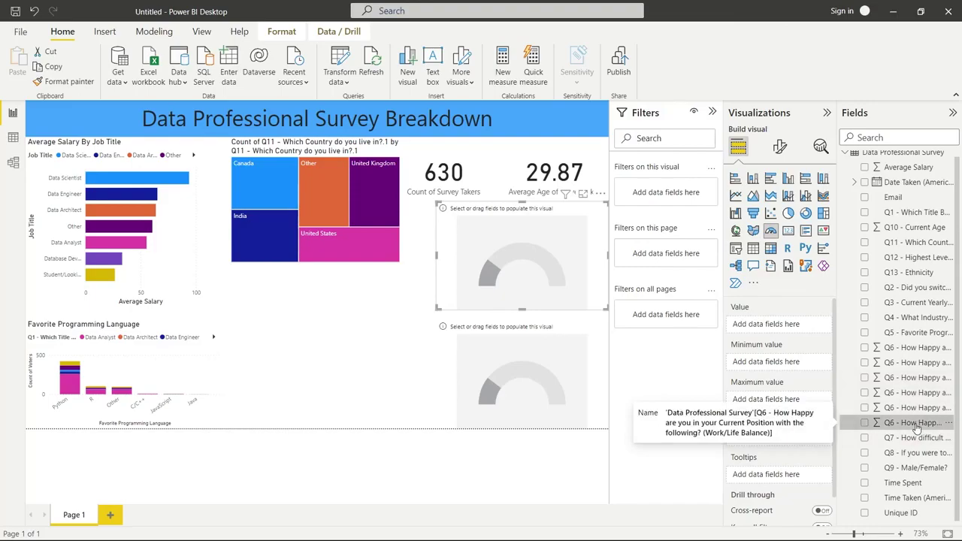
{"action": "left_click", "coordinate": [864, 423]}
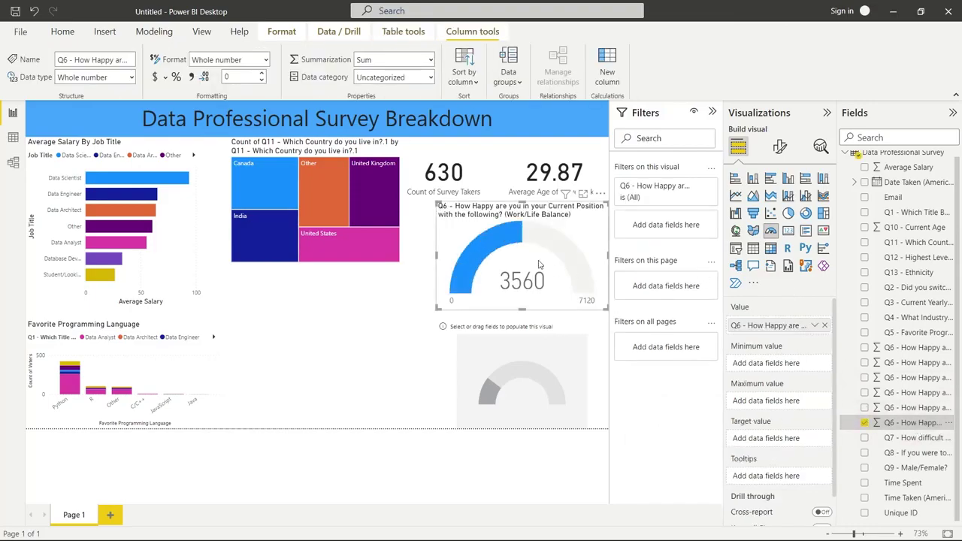
{"action": "left_click", "coordinate": [814, 326]}
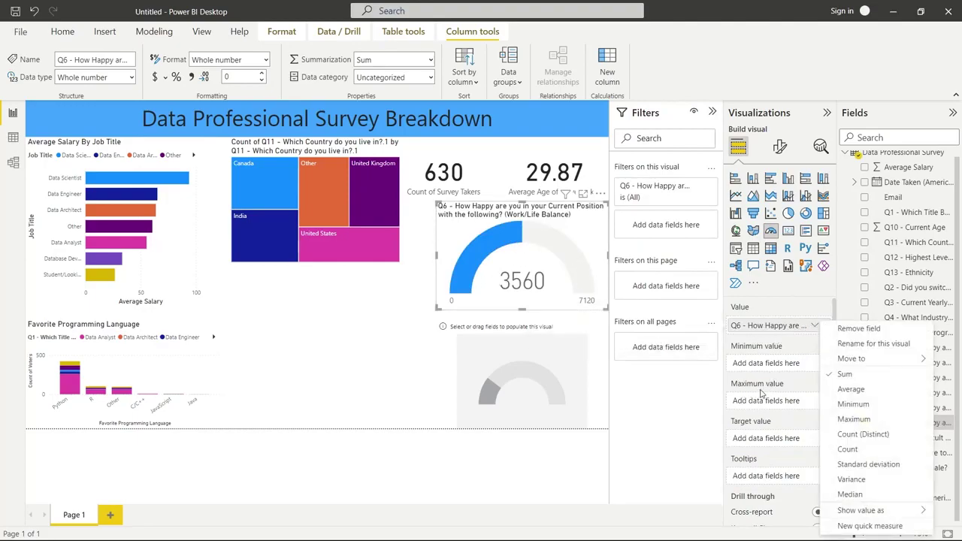
{"action": "left_click", "coordinate": [852, 389]}
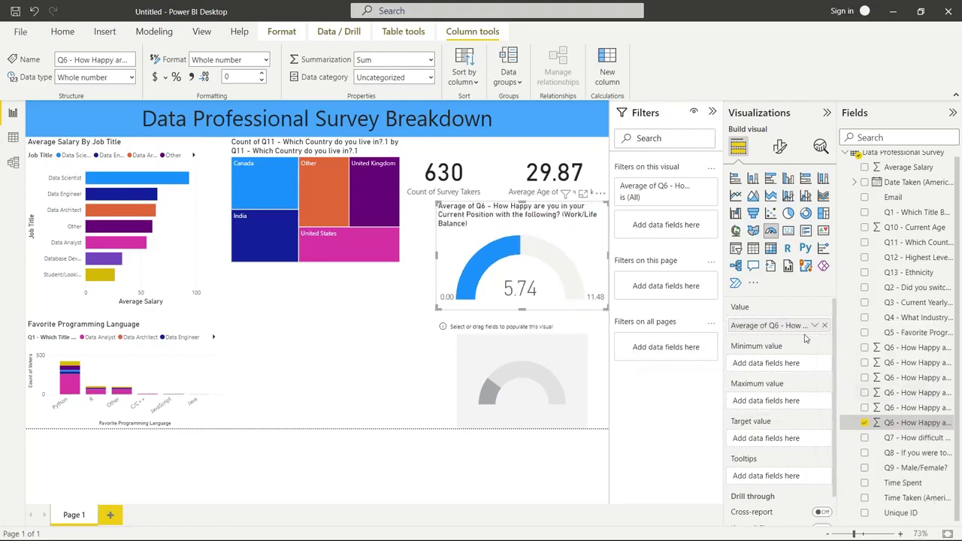
Add the Q6 Work/Life Balance field as the upper gauge's minimum and maximum values, aggregated as Minimum and Maximum respectively
{"action": "left_click_drag", "start_coordinate": [912, 425], "coordinate": [789, 364]}
{"action": "left_click", "coordinate": [814, 366]}
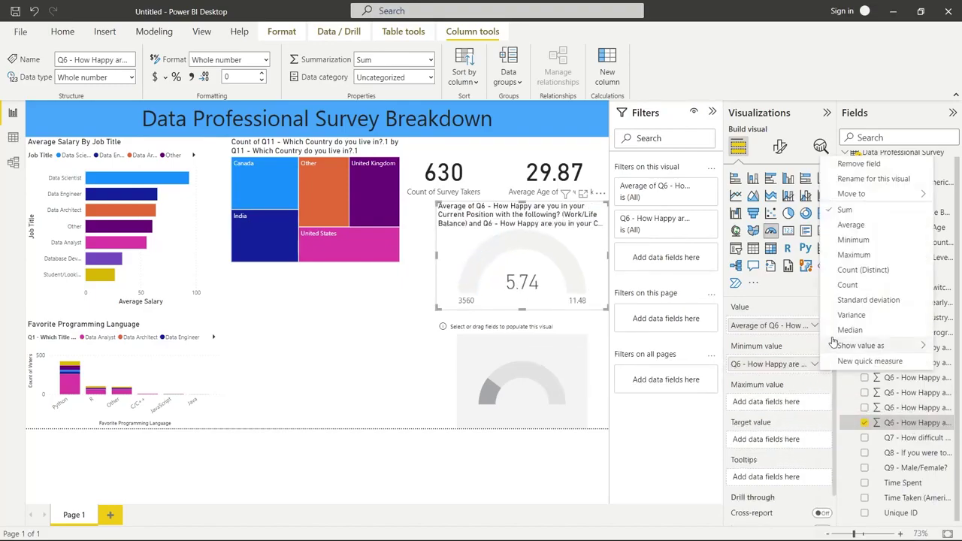
{"action": "left_click", "coordinate": [853, 239]}
{"action": "left_click_drag", "start_coordinate": [918, 425], "coordinate": [796, 404]}
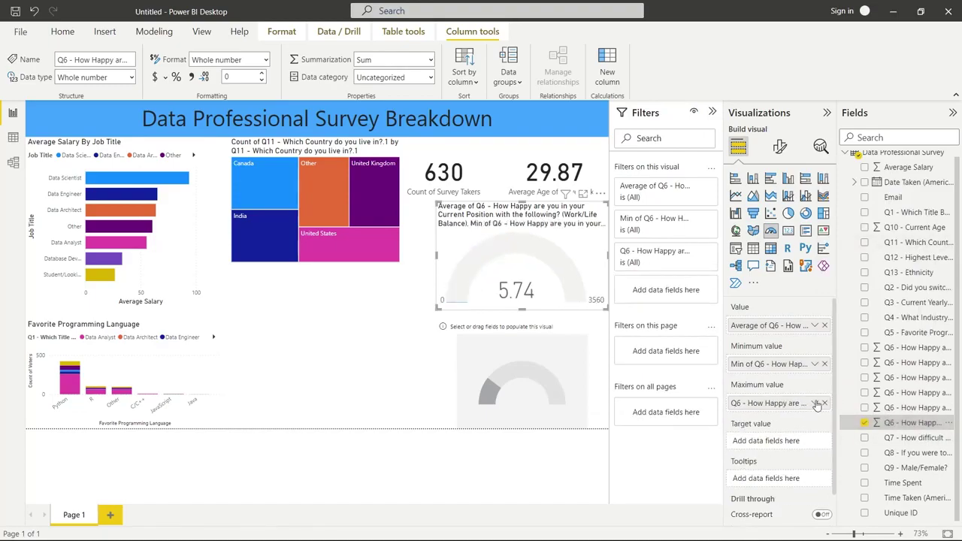
{"action": "left_click", "coordinate": [814, 404]}
{"action": "left_click", "coordinate": [855, 293]}
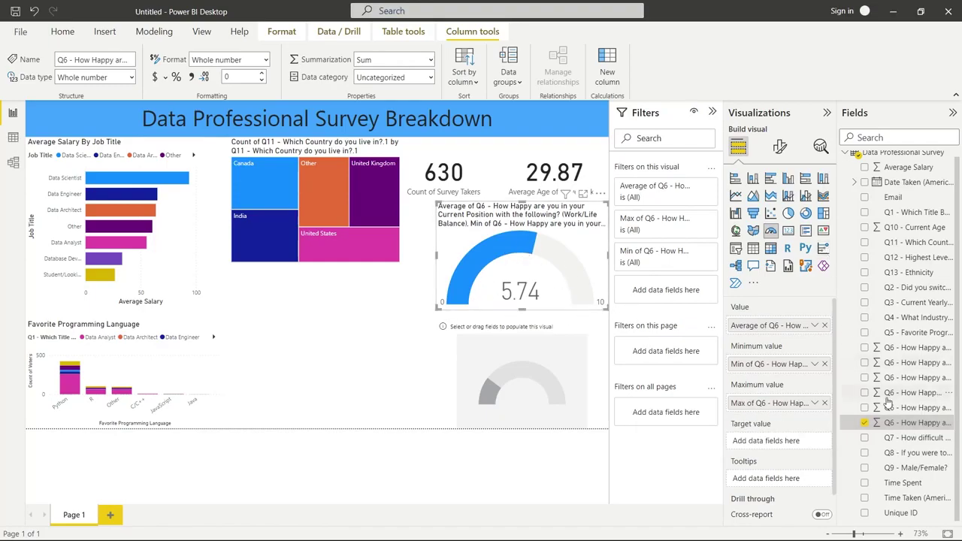
Change the upper gauge's title to "Happy With Work/Life Balance"
{"action": "left_click", "coordinate": [782, 149]}
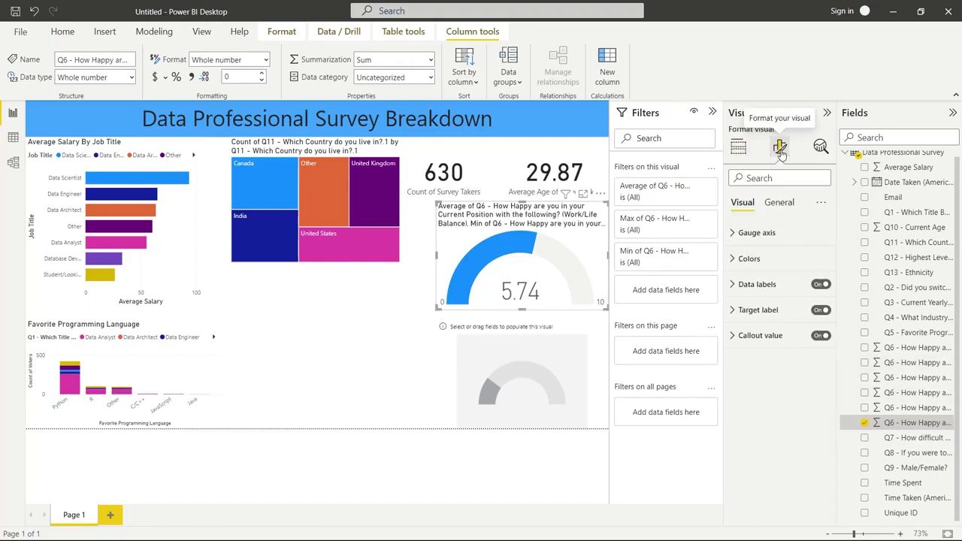
{"action": "left_click", "coordinate": [780, 201]}
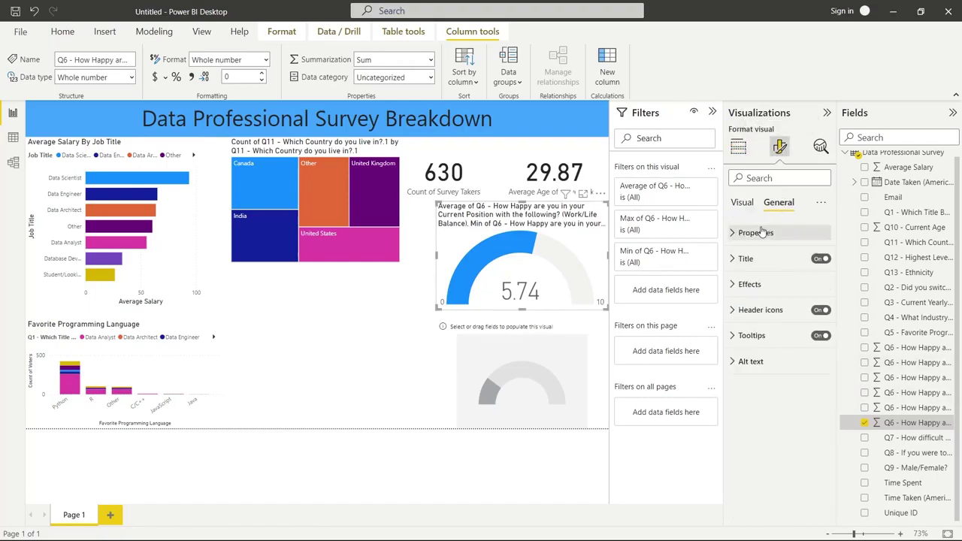
{"action": "left_click", "coordinate": [736, 258]}
{"action": "left_click", "coordinate": [764, 295]}
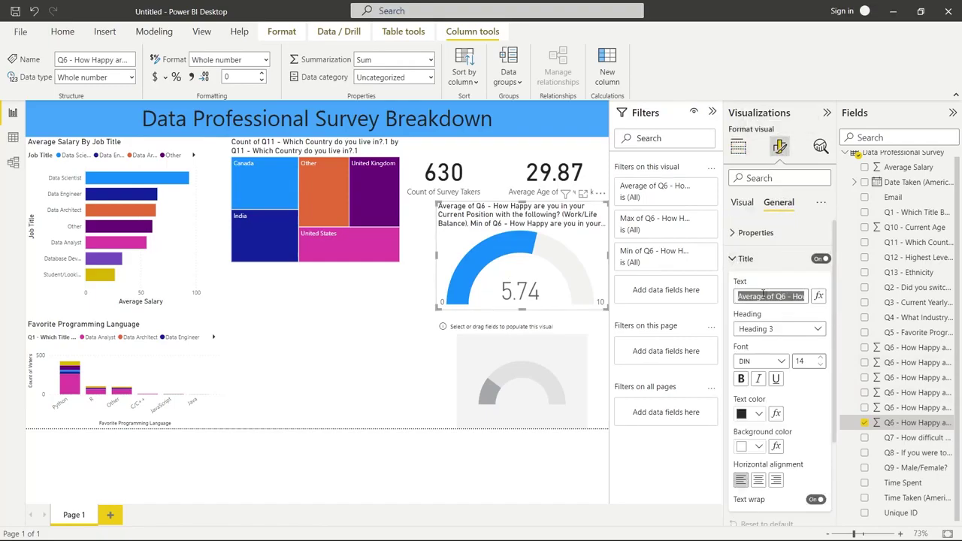
{"action": "type", "text": "Happy W"}
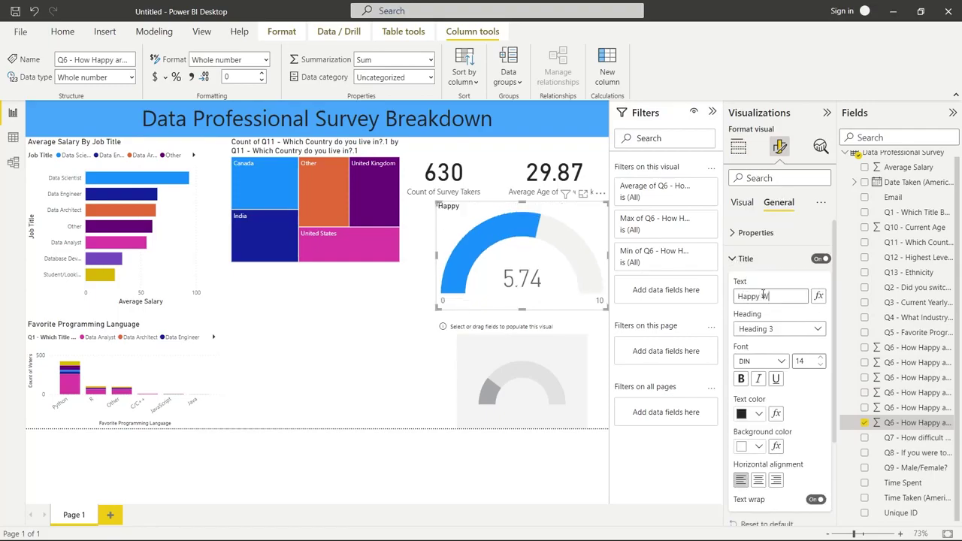
{"action": "type", "text": "ith Work/Life Balance"}
{"action": "left_click", "coordinate": [515, 218]}
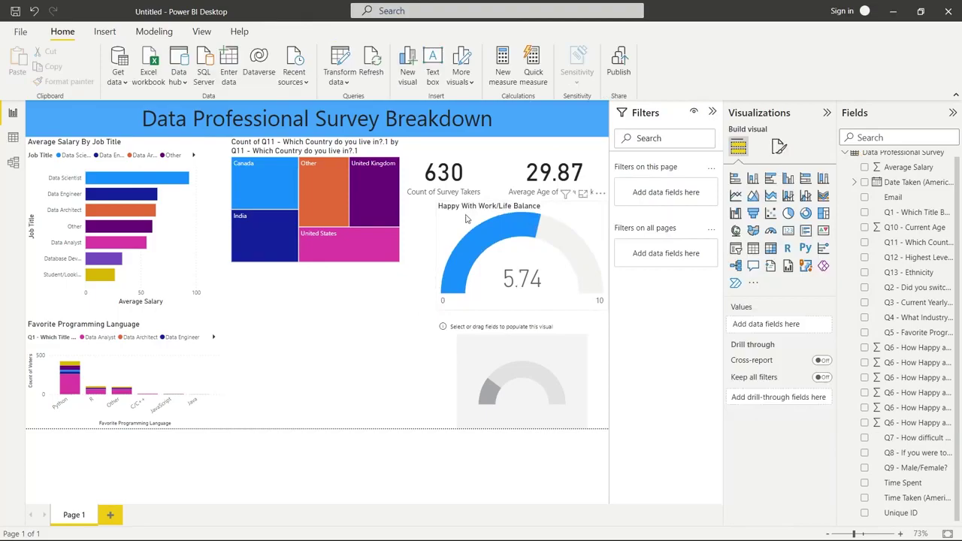
Assign the Q6 happiness field for Salary to the lower gauge's value and minimum value, with the minimum aggregated as Minimum
{"action": "left_click", "coordinate": [533, 373]}
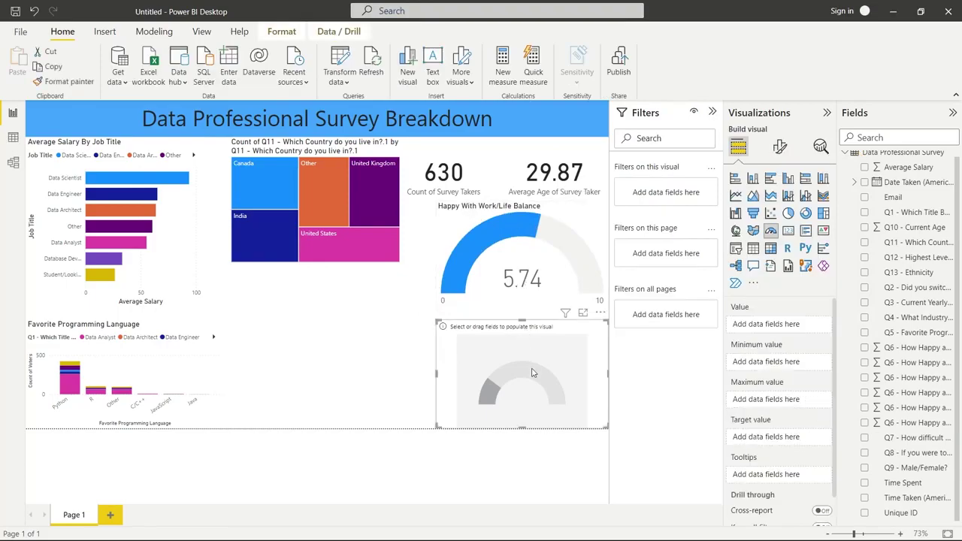
{"action": "left_click", "coordinate": [913, 392]}
{"action": "left_click", "coordinate": [865, 393]}
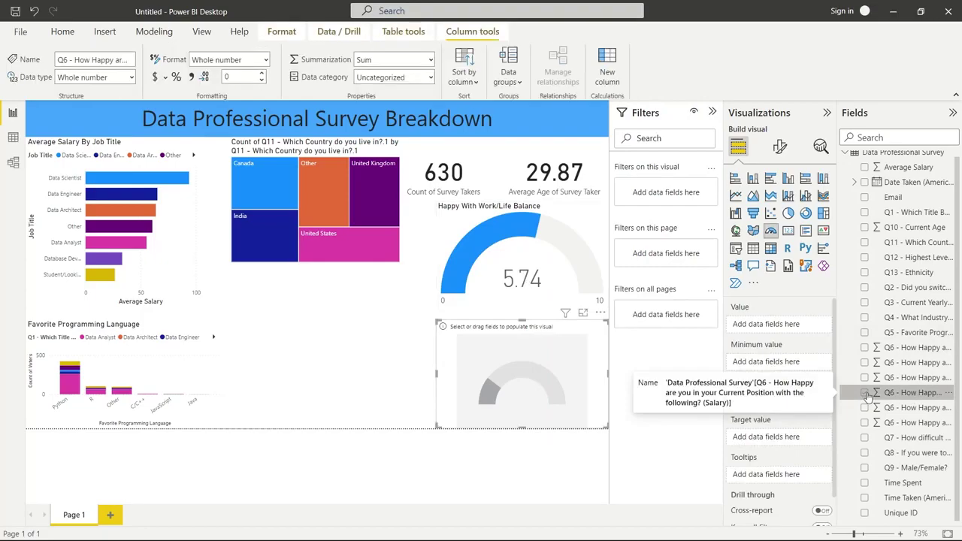
{"action": "left_click_drag", "start_coordinate": [898, 393], "coordinate": [814, 365]}
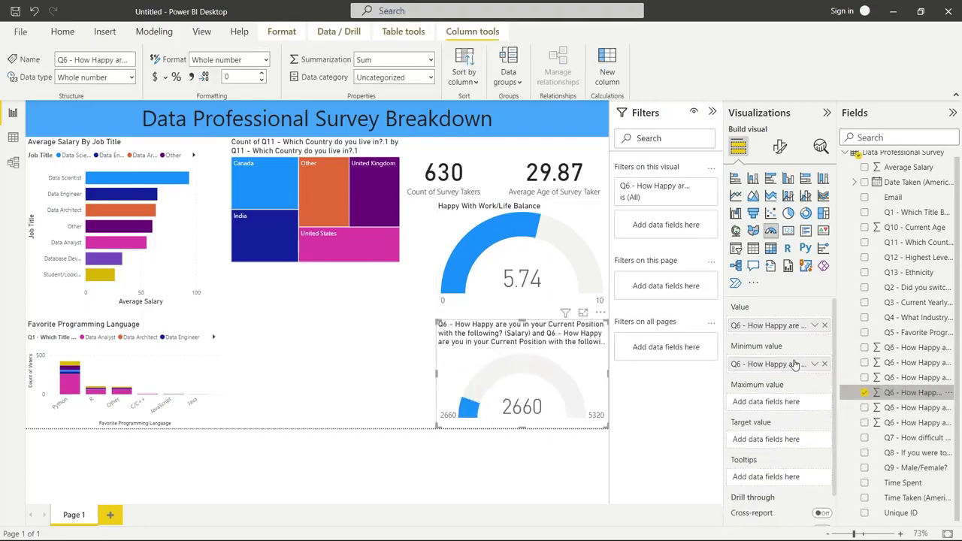
{"action": "left_click", "coordinate": [814, 366]}
{"action": "left_click", "coordinate": [865, 245]}
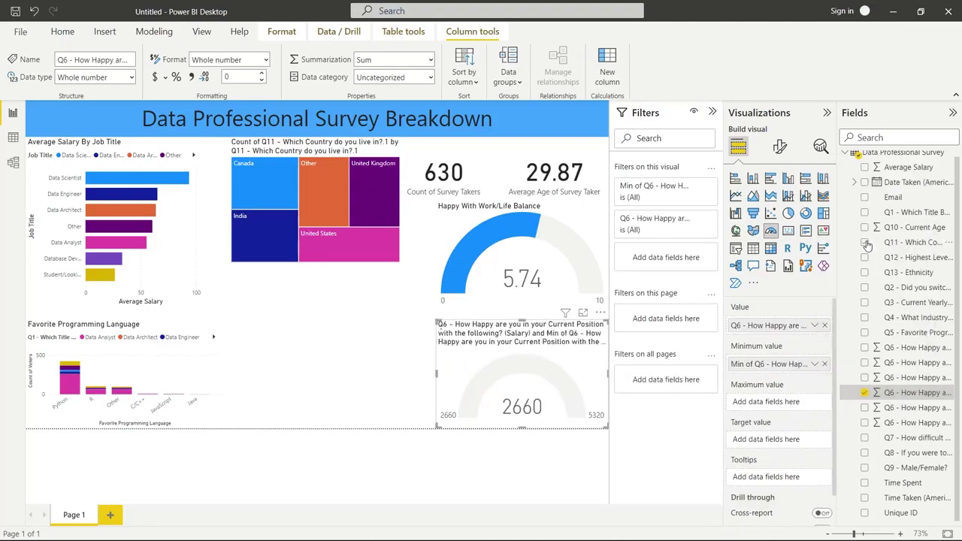
Add the Q6 Salary field as the lower gauge's maximum value aggregated as Maximum, and switch the gauge's value to Average
{"action": "left_click_drag", "start_coordinate": [893, 390], "coordinate": [775, 404]}
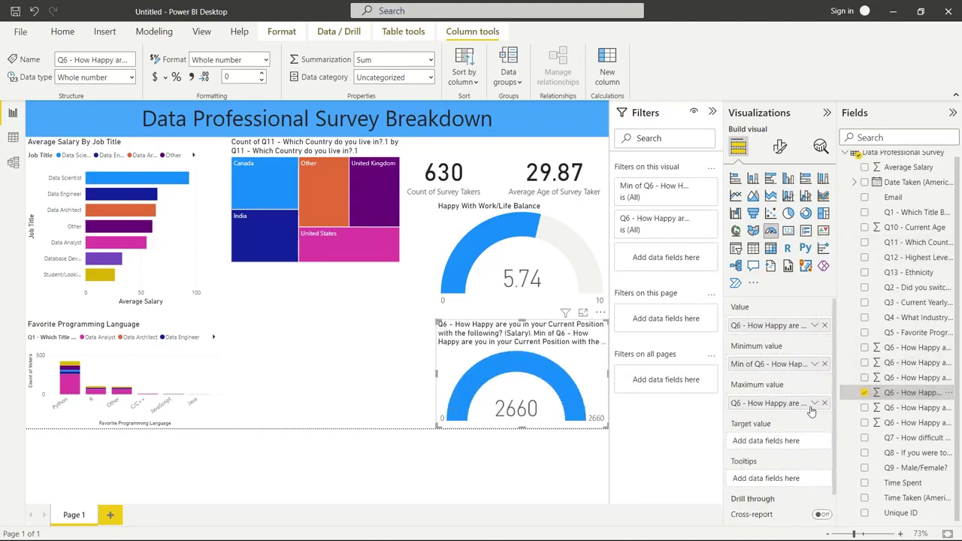
{"action": "left_click", "coordinate": [814, 403]}
{"action": "left_click", "coordinate": [855, 293]}
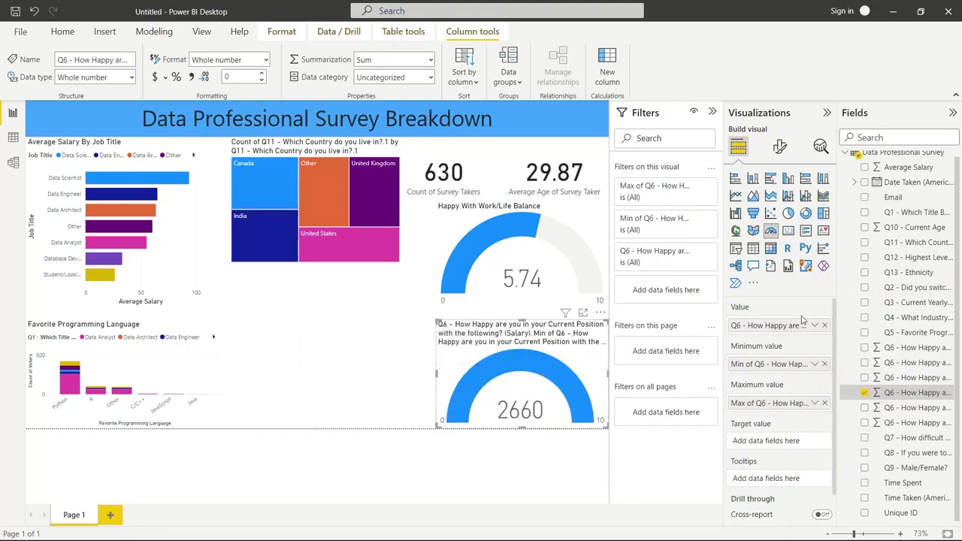
{"action": "left_click", "coordinate": [813, 327]}
{"action": "left_click", "coordinate": [842, 392]}
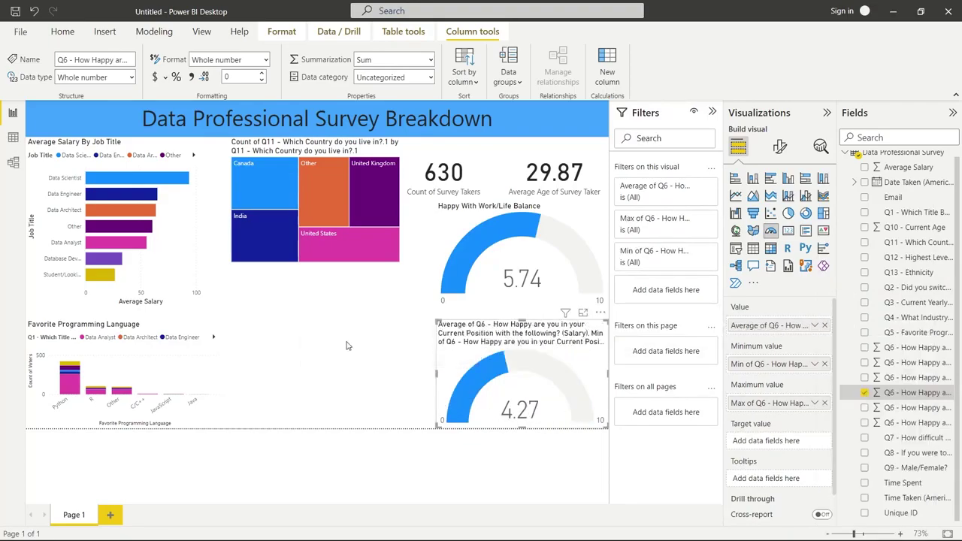
Change the lower gauge's title to "Happiness with Salary"
{"action": "left_click", "coordinate": [410, 357]}
{"action": "left_click", "coordinate": [487, 350]}
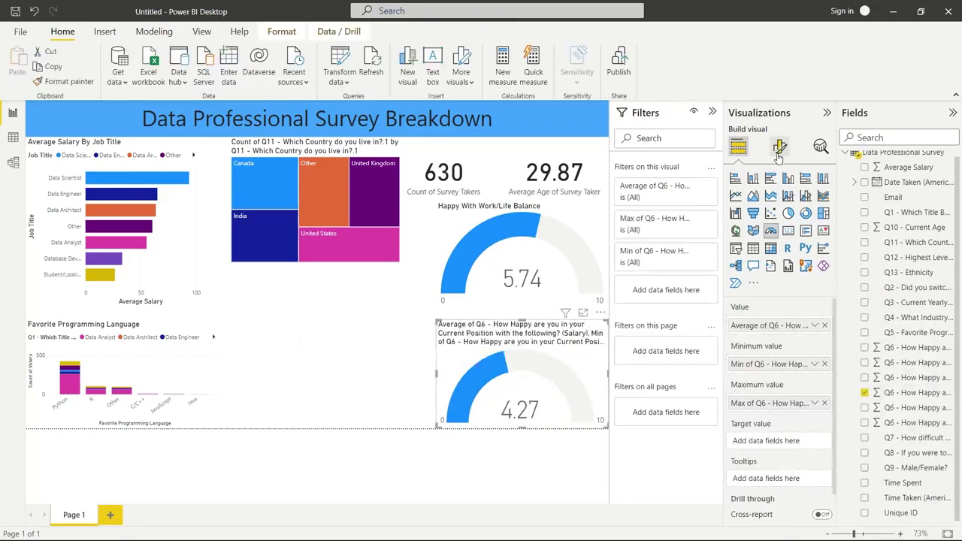
{"action": "left_click", "coordinate": [780, 147]}
{"action": "left_click", "coordinate": [781, 206]}
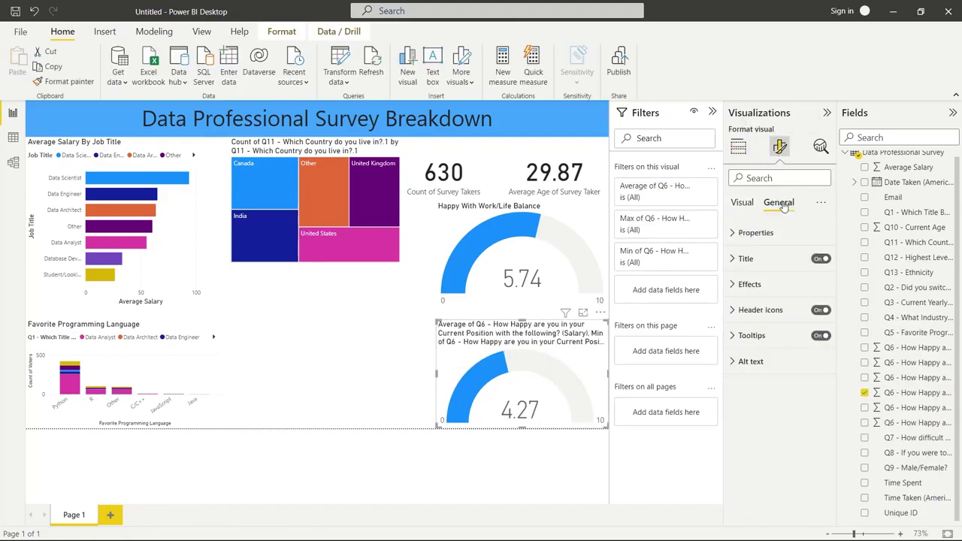
{"action": "left_click", "coordinate": [741, 260]}
{"action": "left_click", "coordinate": [766, 296]}
{"action": "key", "text": "ctrl+a"}
{"action": "type", "text": "Ha"}
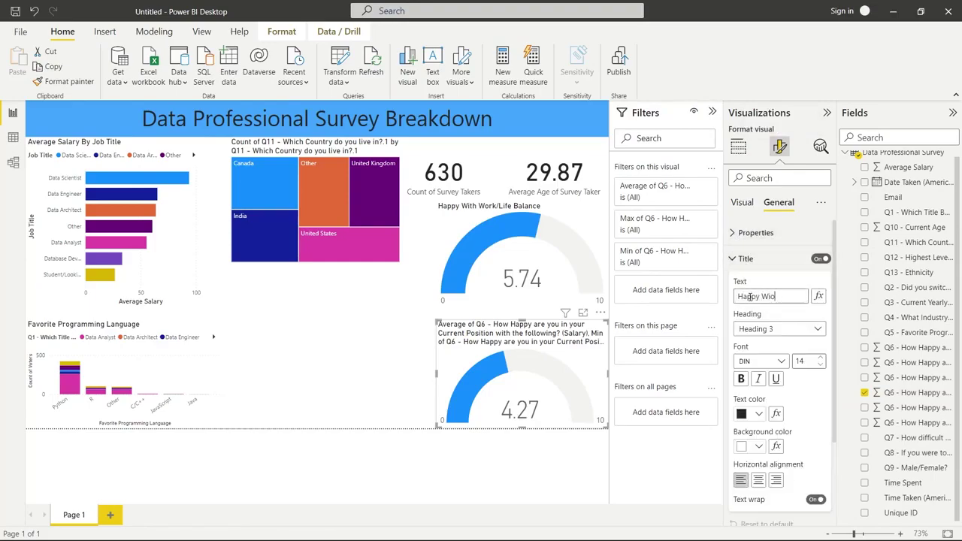
{"action": "type", "text": "ppy Wit"}
{"action": "key", "text": "BackSpace"}
{"action": "key", "text": "BackSpace"}
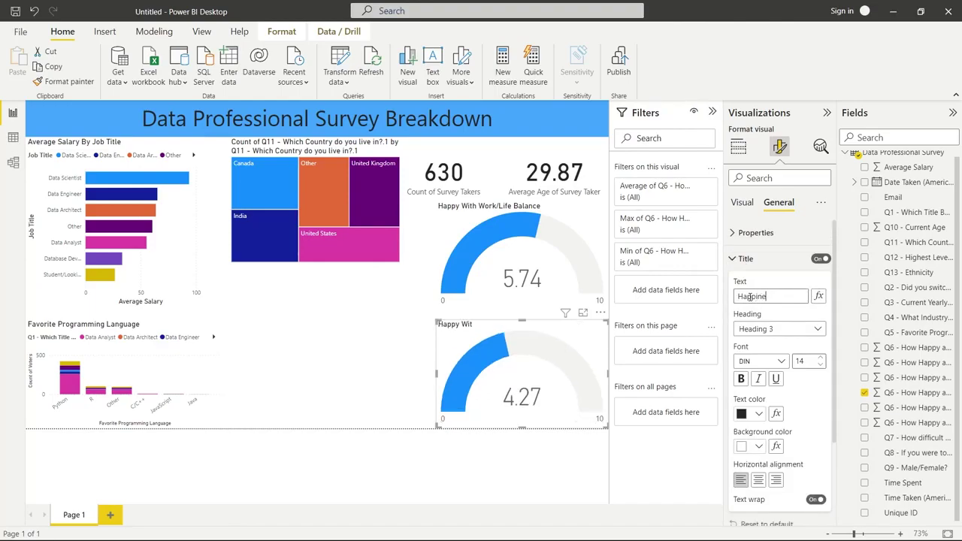
{"action": "type", "text": "ry"}
{"action": "left_click", "coordinate": [381, 309]}
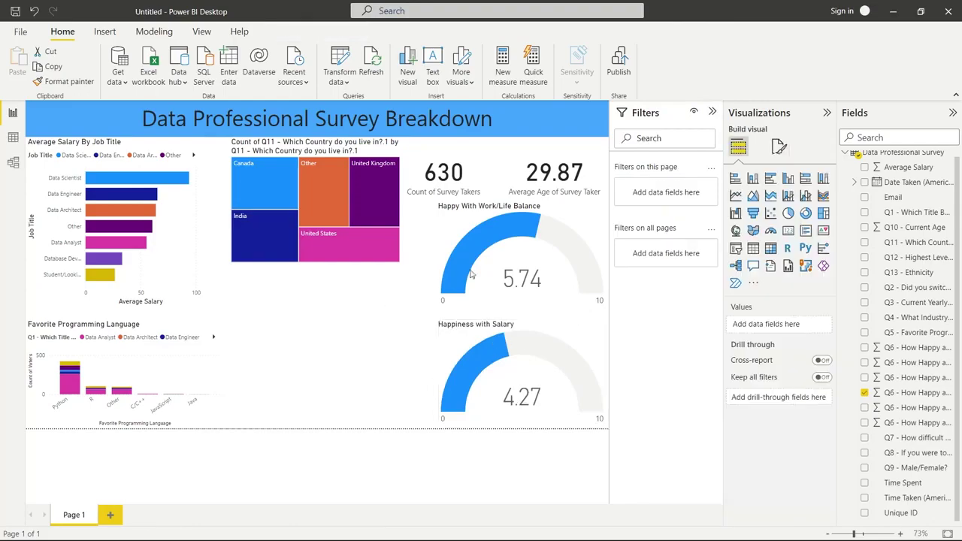
Reword the upper gauge's title to "Happiness With Work/Life Balance" and deselect the gauge
{"action": "left_click", "coordinate": [556, 226]}
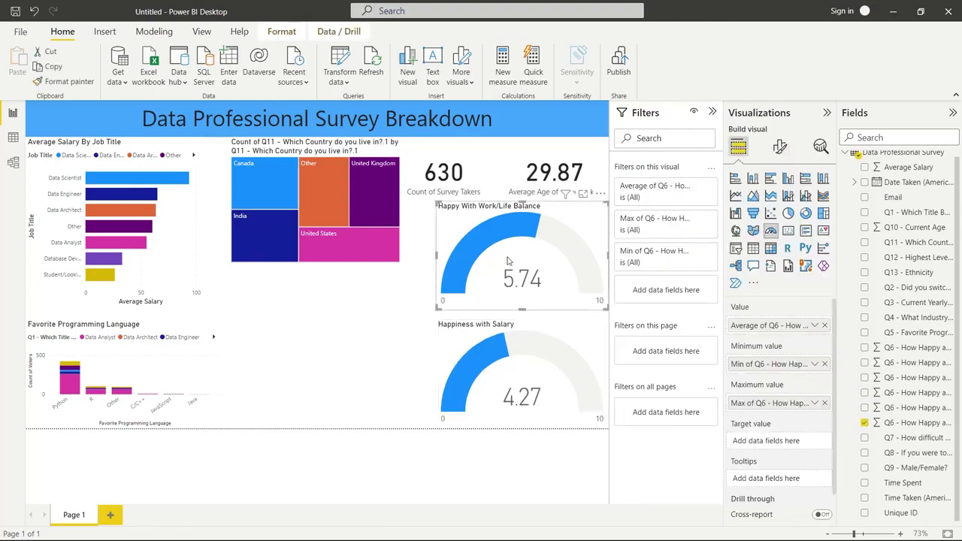
{"action": "left_click", "coordinate": [780, 146]}
{"action": "left_click", "coordinate": [778, 203]}
{"action": "left_click", "coordinate": [751, 258]}
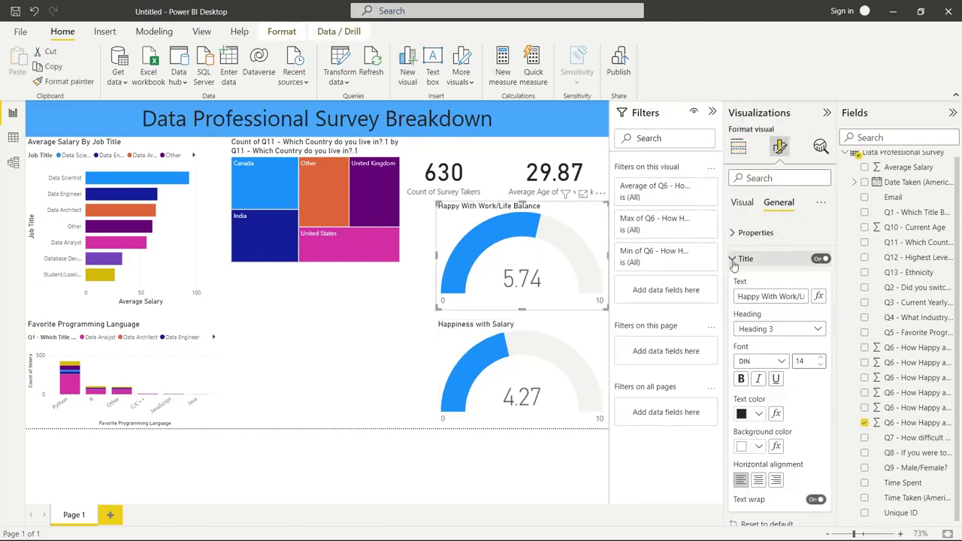
{"action": "key", "text": "BackSpace"}
{"action": "key", "text": "BackSpace"}
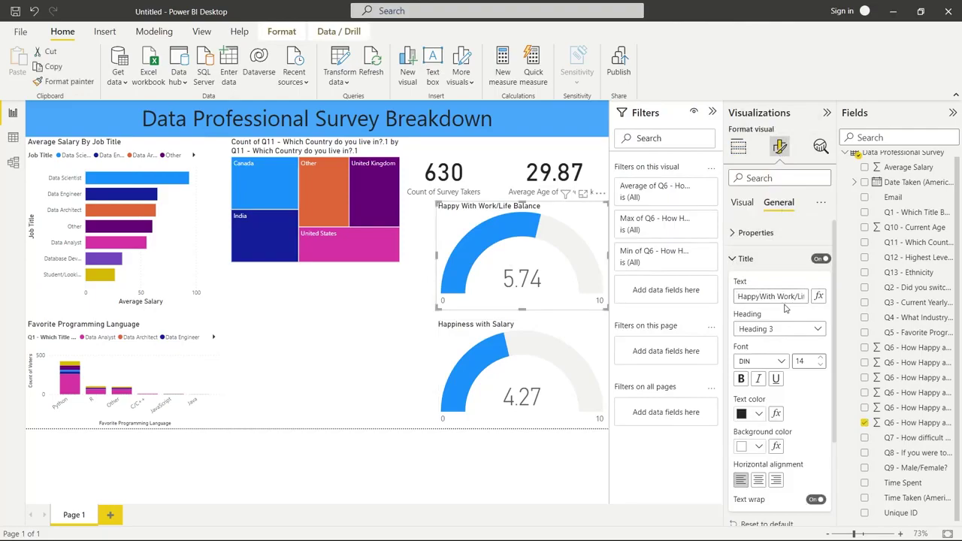
{"action": "type", "text": "iness"}
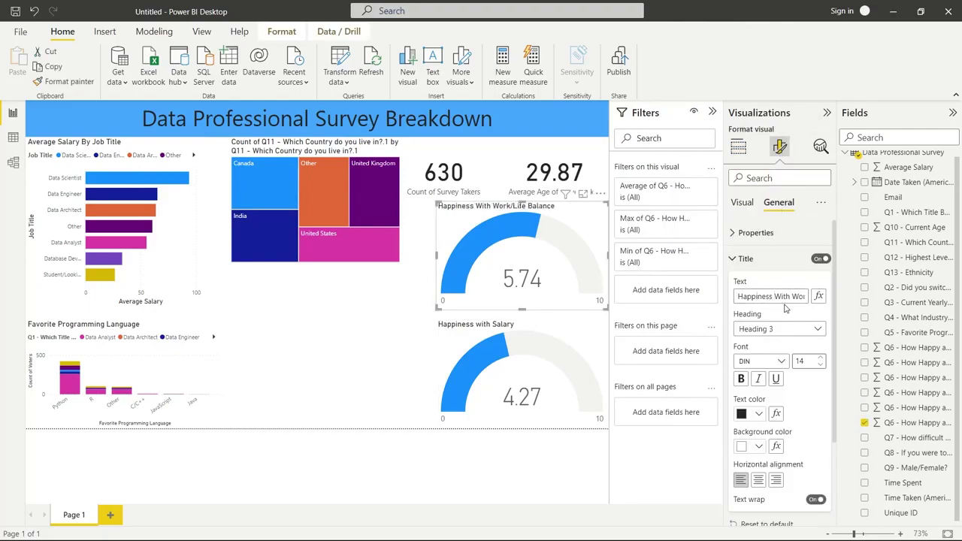
{"action": "left_click", "coordinate": [394, 323]}
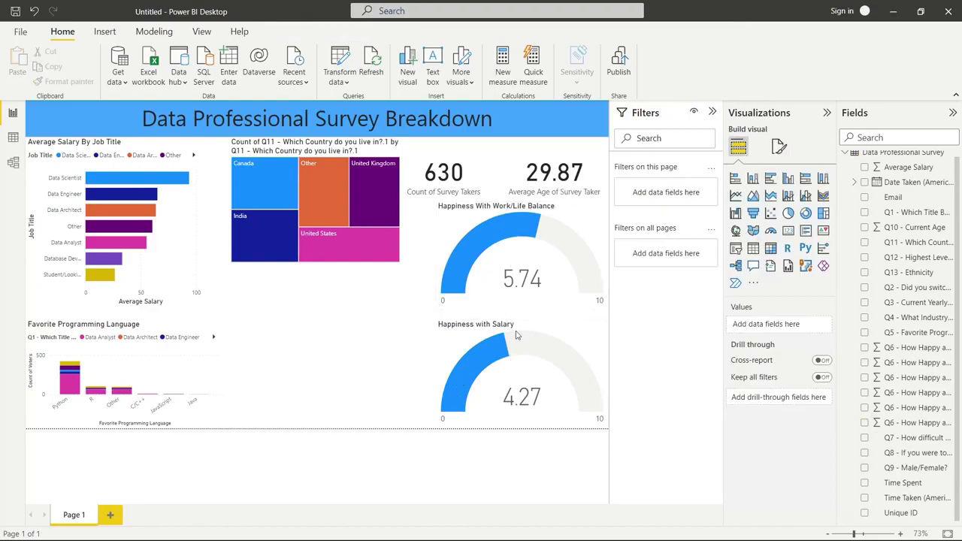
Add a donut chart with Q9 - Male/Female? as the legend and extend it upward to just below the country treemap
{"action": "mouse_move", "coordinate": [498, 363]}
{"action": "left_click", "coordinate": [805, 213]}
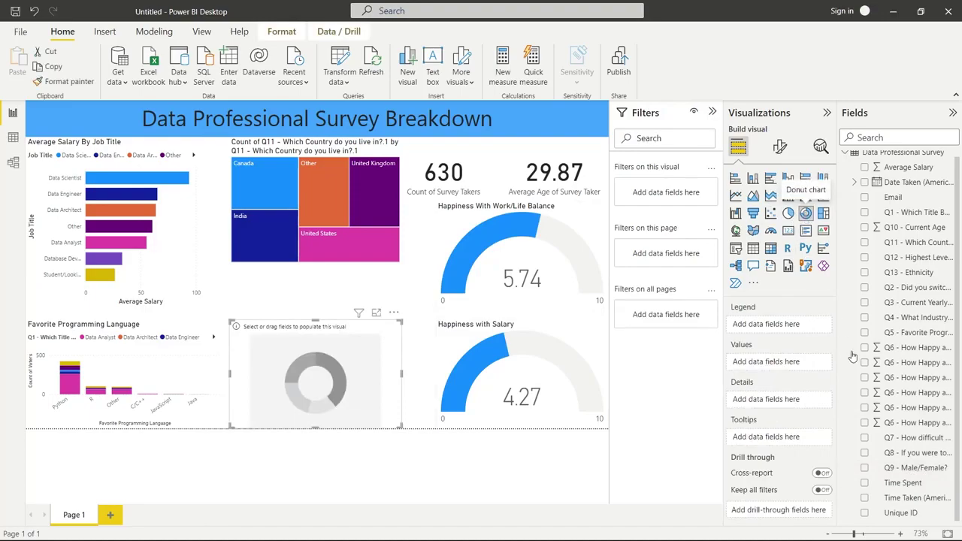
{"action": "left_click", "coordinate": [865, 469]}
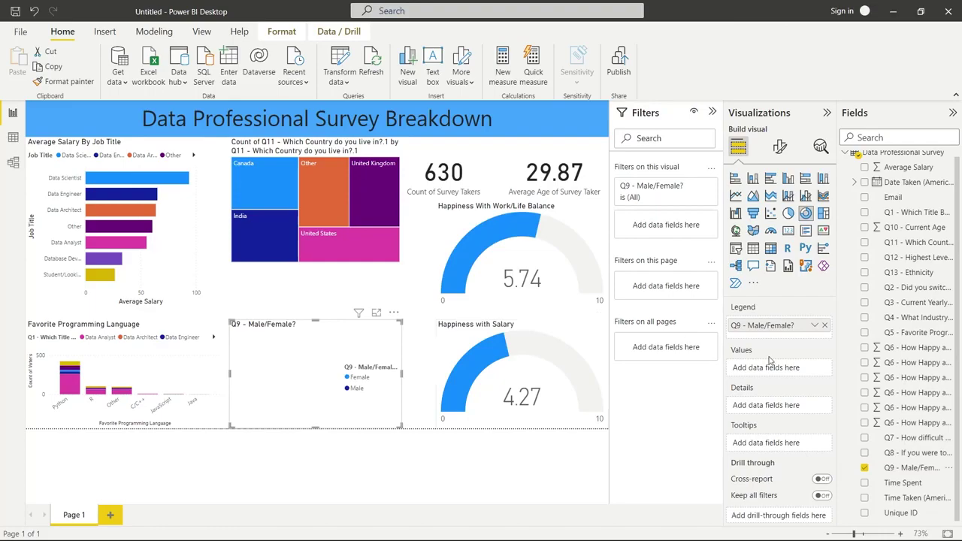
{"action": "left_click", "coordinate": [815, 327]}
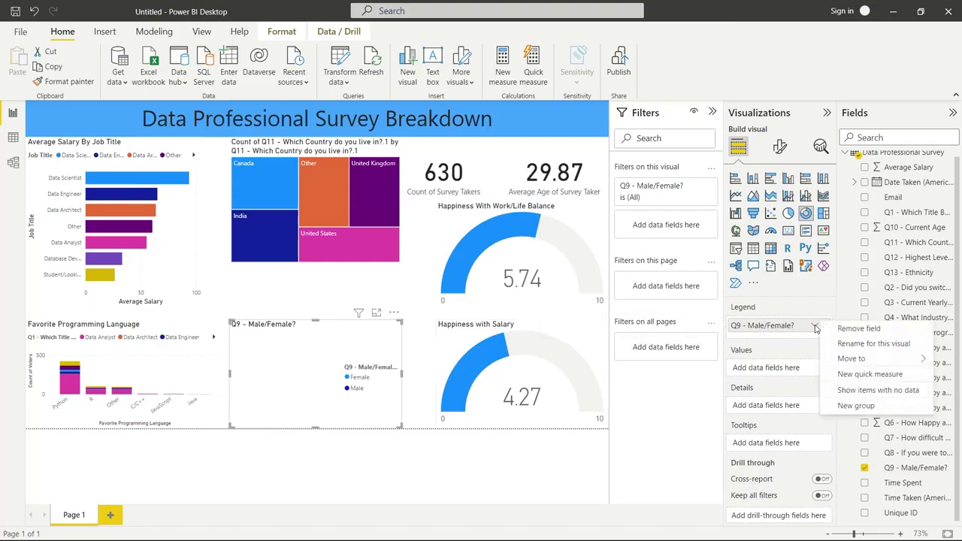
{"action": "left_click", "coordinate": [315, 320]}
{"action": "left_click_drag", "start_coordinate": [315, 321], "coordinate": [315, 280]}
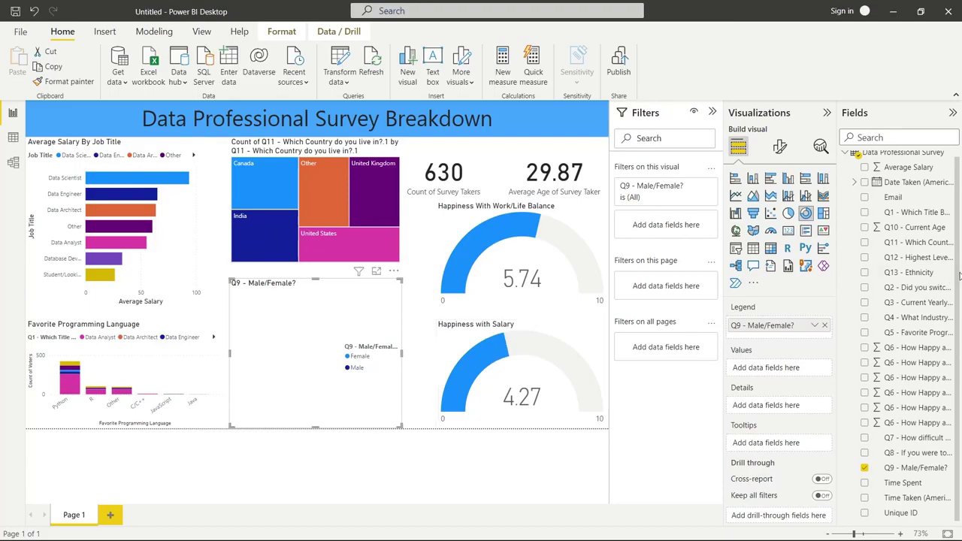
Try Q10 - Current Age as the donut chart's values, and replace it with Average Salary
{"action": "left_click", "coordinate": [865, 227]}
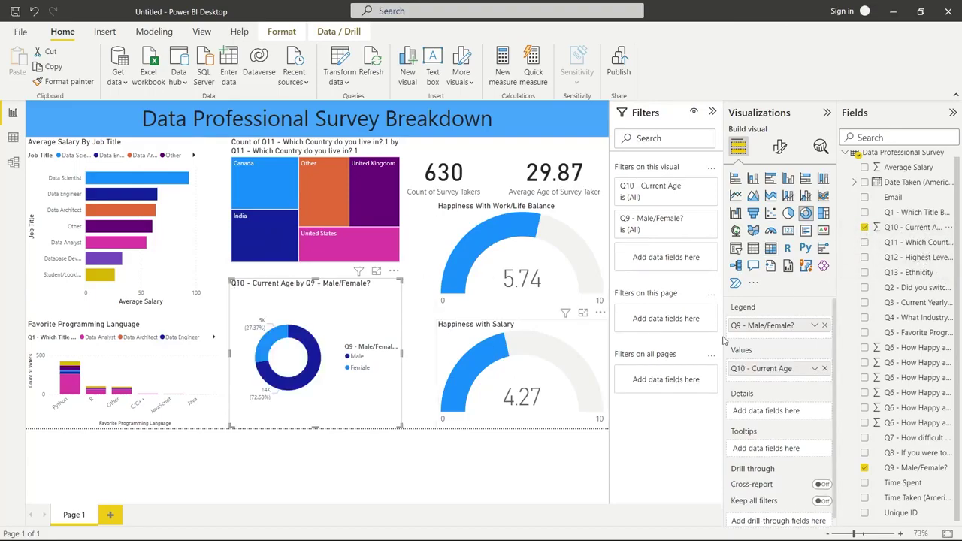
{"action": "left_click", "coordinate": [824, 369]}
{"action": "left_click", "coordinate": [864, 167]}
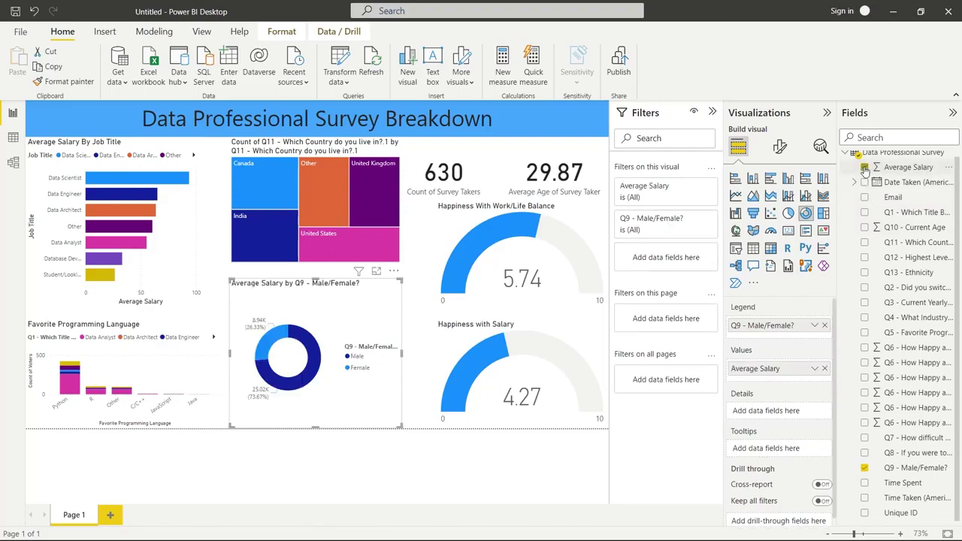
Change the donut chart's Average Salary values to the Average aggregation and inspect the male and female segments
{"action": "left_click", "coordinate": [814, 368]}
{"action": "left_click", "coordinate": [852, 228]}
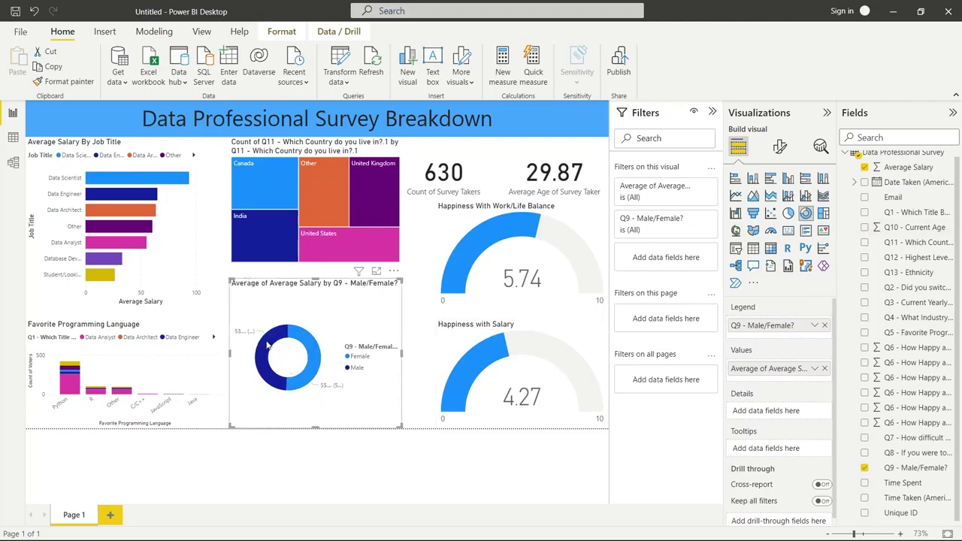
{"action": "mouse_move", "coordinate": [267, 344]}
{"action": "mouse_move", "coordinate": [316, 361]}
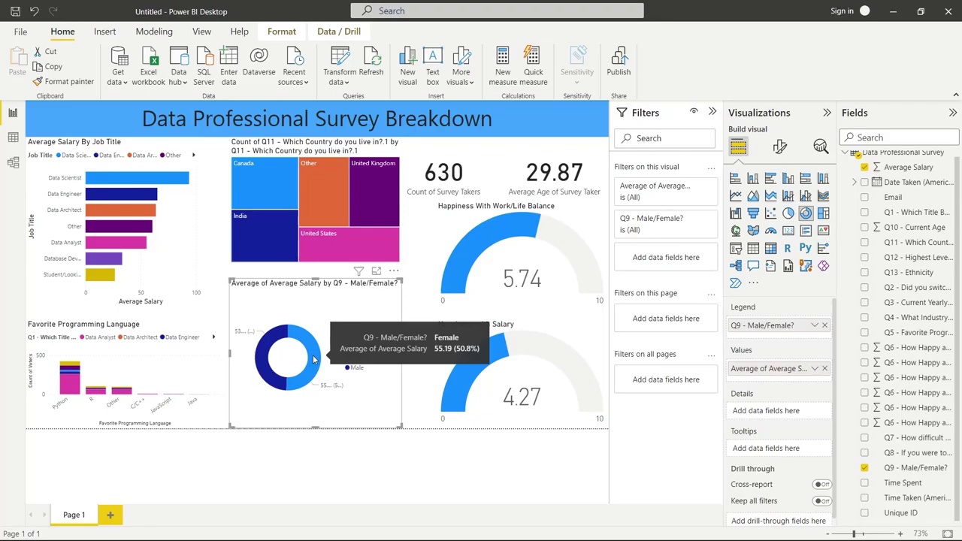
Move the salary bar chart aside over the gauges, then place the country treemap in the page's upper-left corner and shrink it slightly
{"action": "left_click", "coordinate": [172, 151]}
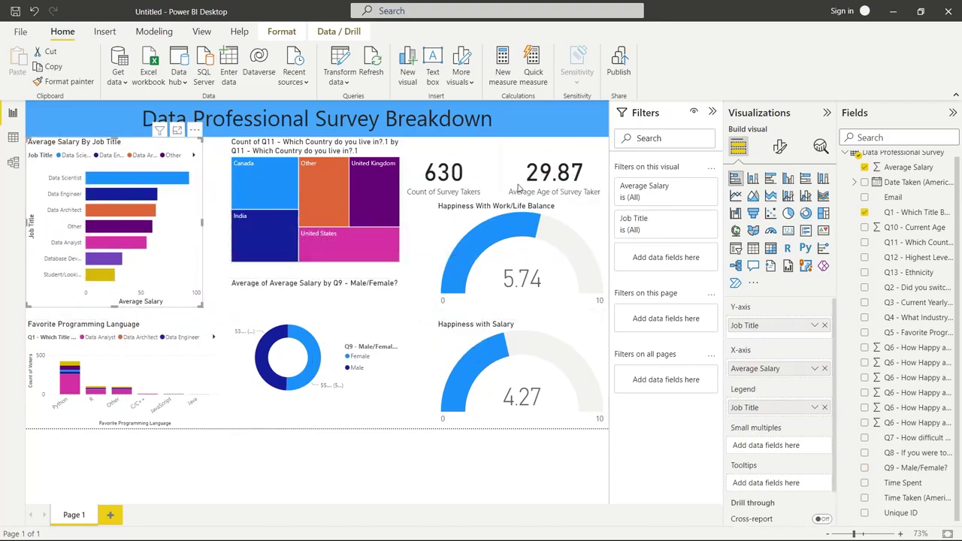
{"action": "left_click_drag", "start_coordinate": [194, 226], "coordinate": [570, 329]}
{"action": "left_click_drag", "start_coordinate": [368, 151], "coordinate": [162, 148]}
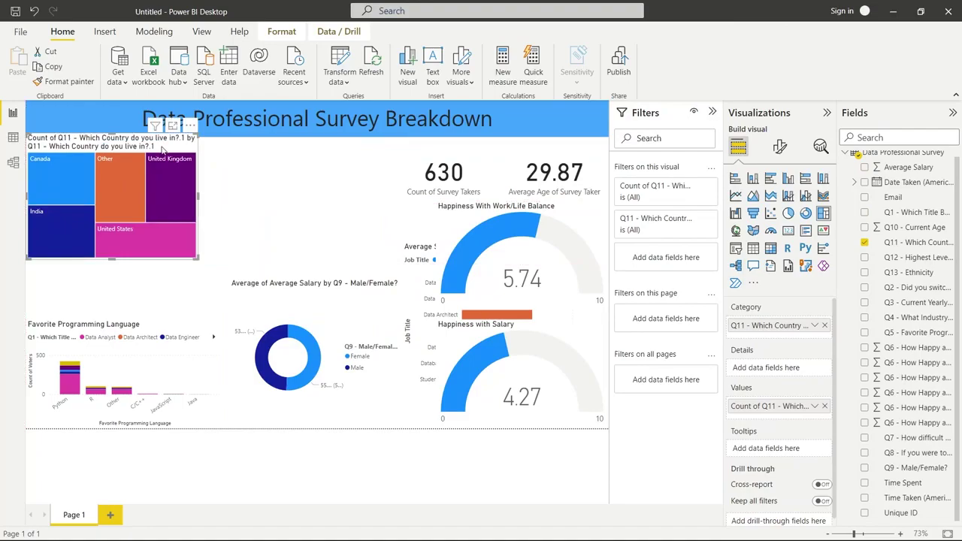
{"action": "left_click_drag", "start_coordinate": [162, 148], "coordinate": [161, 153]}
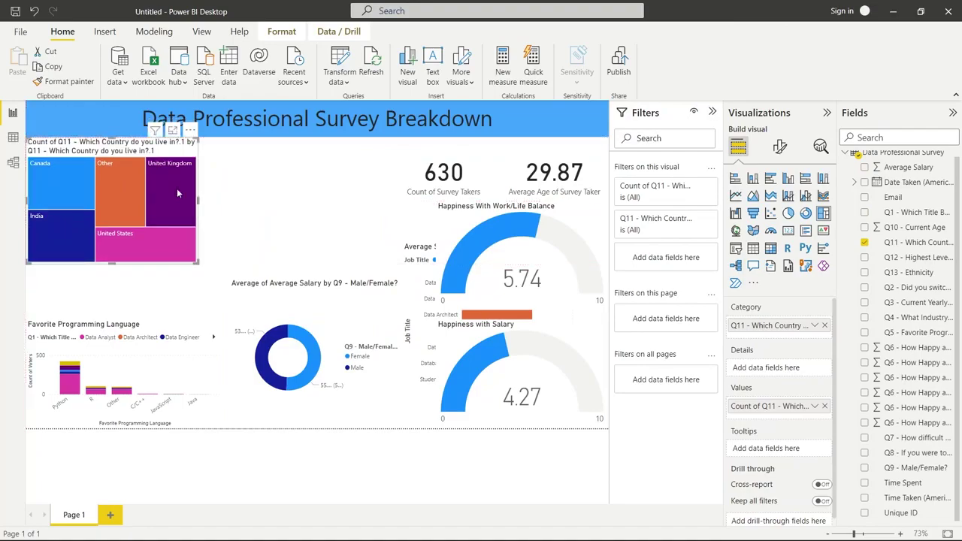
{"action": "mouse_move", "coordinate": [199, 264]}
{"action": "left_mouse_down"}
{"action": "mouse_move", "coordinate": [194, 243]}
{"action": "mouse_move", "coordinate": [214, 250]}
{"action": "mouse_move", "coordinate": [219, 278]}
{"action": "mouse_move", "coordinate": [185, 255]}
{"action": "left_mouse_up"}
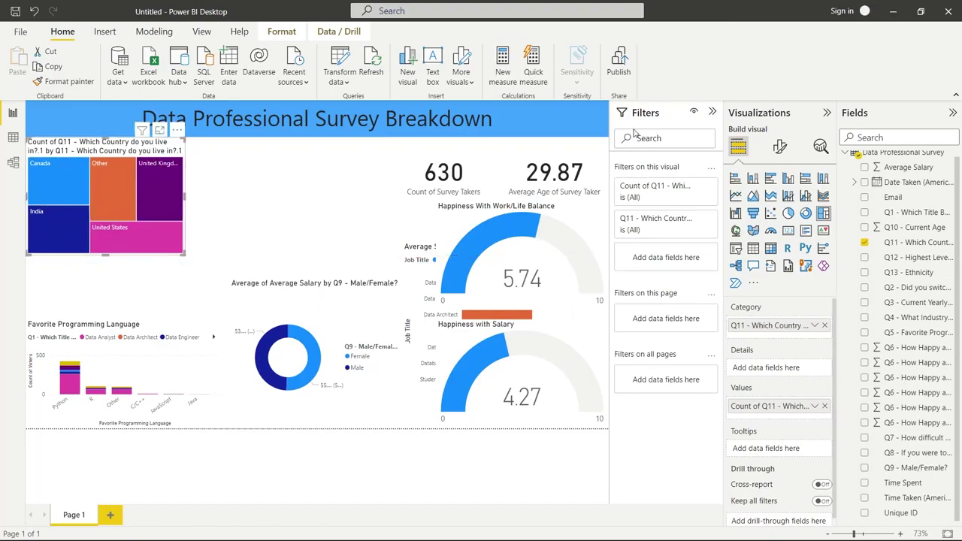
Change the treemap's title to "Country of Survey Takers" and deselect the treemap
{"action": "left_click", "coordinate": [780, 147]}
{"action": "left_click", "coordinate": [776, 204]}
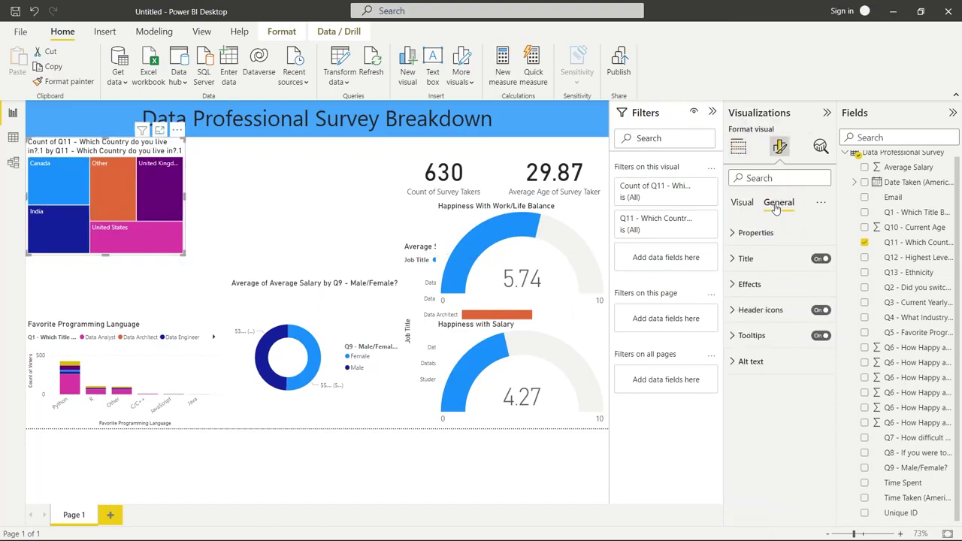
{"action": "left_click", "coordinate": [748, 259]}
{"action": "left_click", "coordinate": [775, 296]}
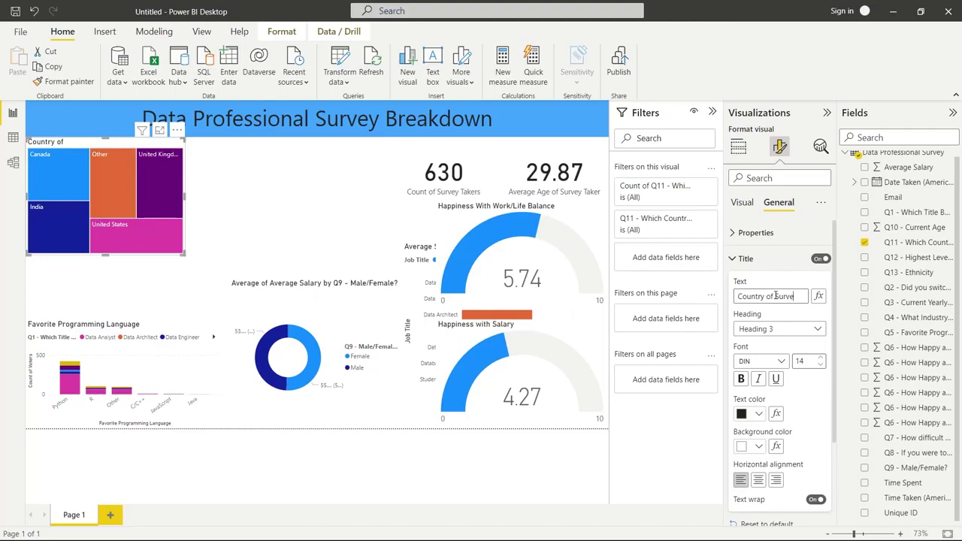
{"action": "type", "text": "Survey Takers"}
{"action": "left_click", "coordinate": [748, 259]}
{"action": "left_click", "coordinate": [297, 192]}
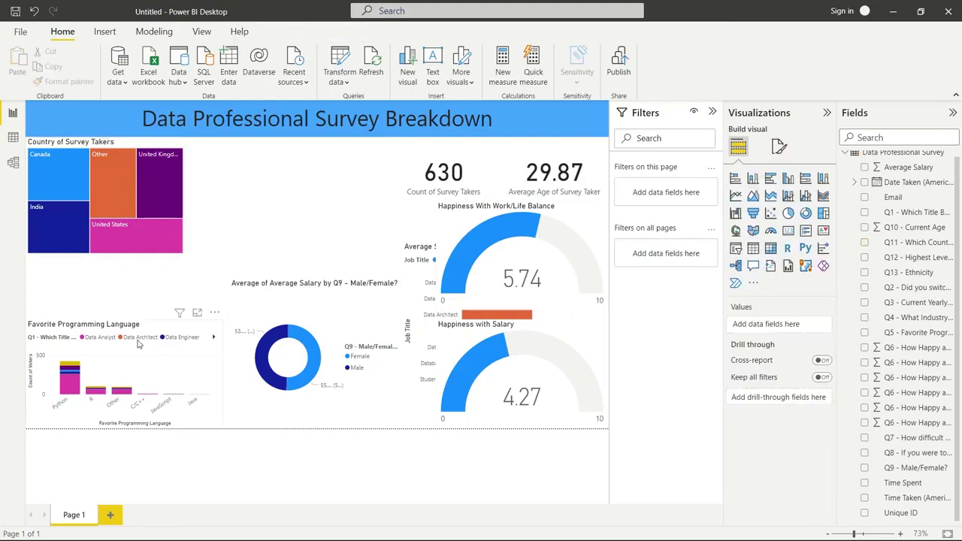
Move the Average Salary By Job Title chart beside the treemap, shift the donut chart over the language chart, and clear the Data Architect highlight
{"action": "left_click", "coordinate": [476, 316]}
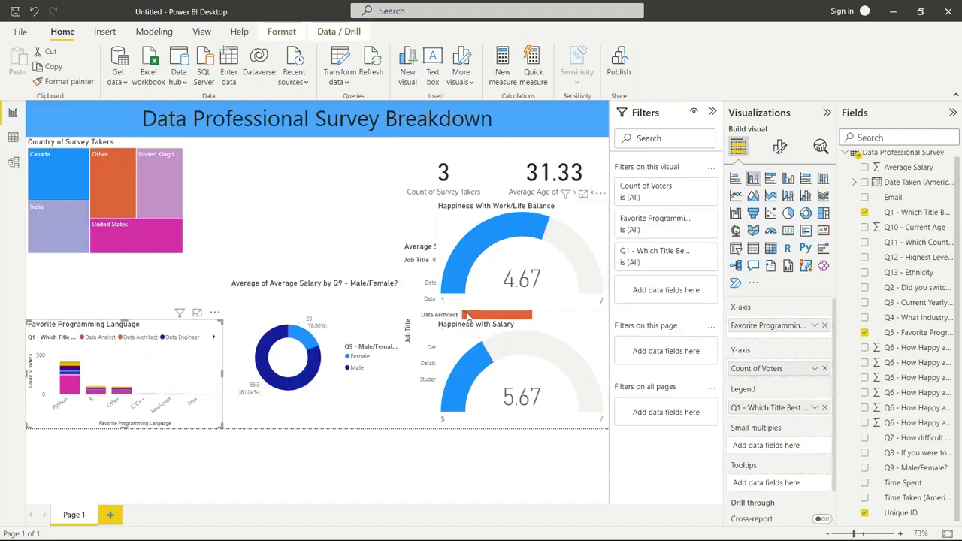
{"action": "left_click_drag", "start_coordinate": [432, 300], "coordinate": [214, 194]}
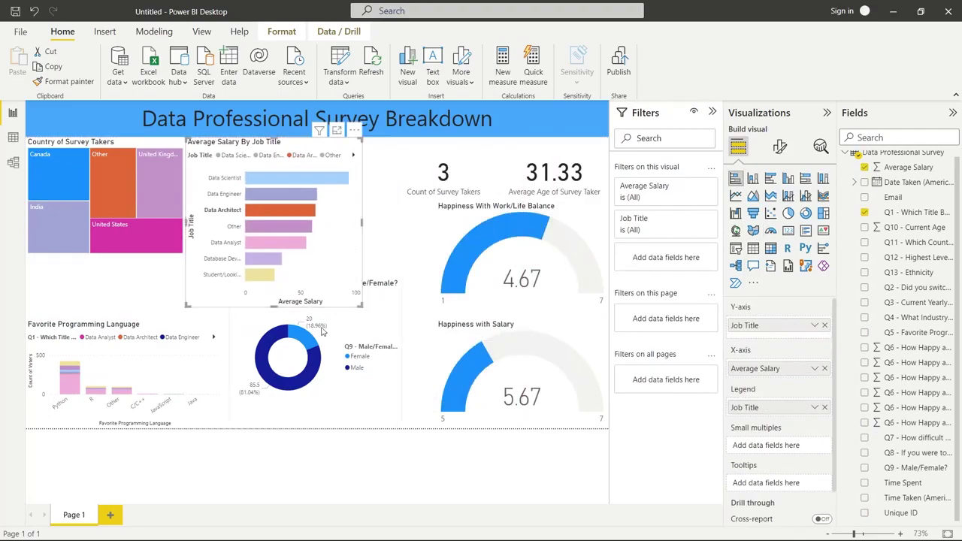
{"action": "left_click_drag", "start_coordinate": [291, 362], "coordinate": [498, 329]}
{"action": "mouse_move", "coordinate": [331, 212]}
{"action": "left_mouse_down"}
{"action": "mouse_move", "coordinate": [382, 208]}
{"action": "mouse_move", "coordinate": [345, 211]}
{"action": "left_mouse_up"}
{"action": "left_click_drag", "start_coordinate": [489, 347], "coordinate": [117, 385]}
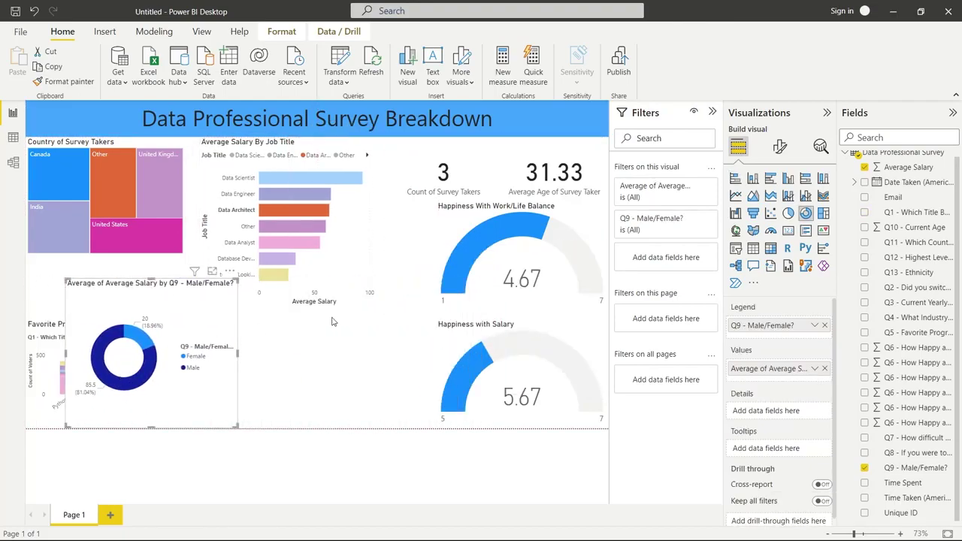
{"action": "left_click", "coordinate": [327, 237]}
Narrow the Count of Survey Takers and Average Age of Survey Taker cards so they sit edge to edge above the gauges
{"action": "left_click", "coordinate": [391, 178]}
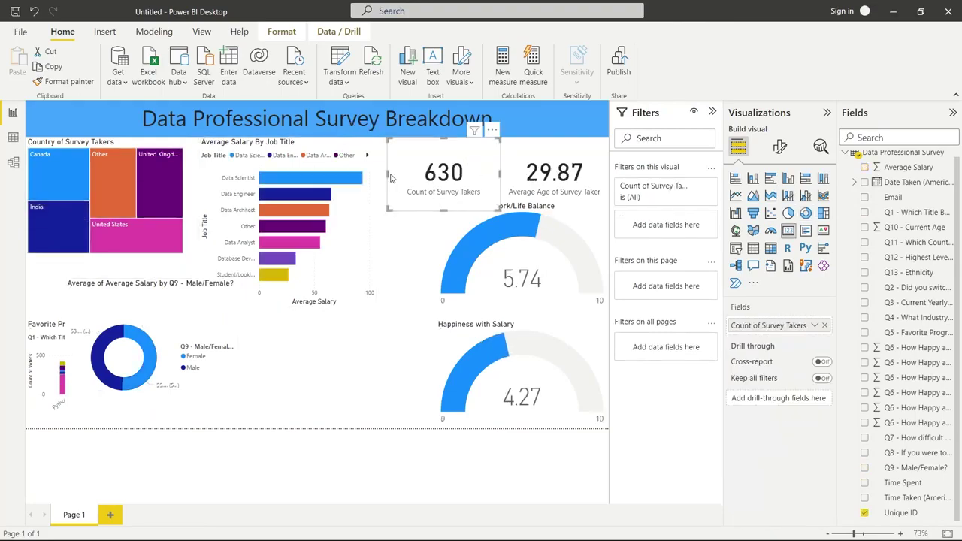
{"action": "left_click_drag", "start_coordinate": [387, 174], "coordinate": [418, 174]}
{"action": "left_click", "coordinate": [540, 176]}
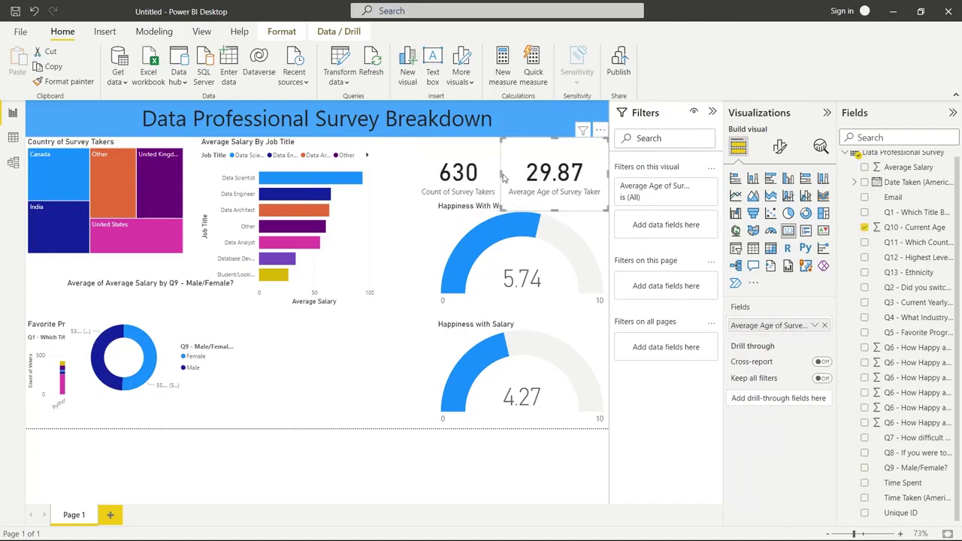
{"action": "left_click_drag", "start_coordinate": [500, 173], "coordinate": [514, 177]}
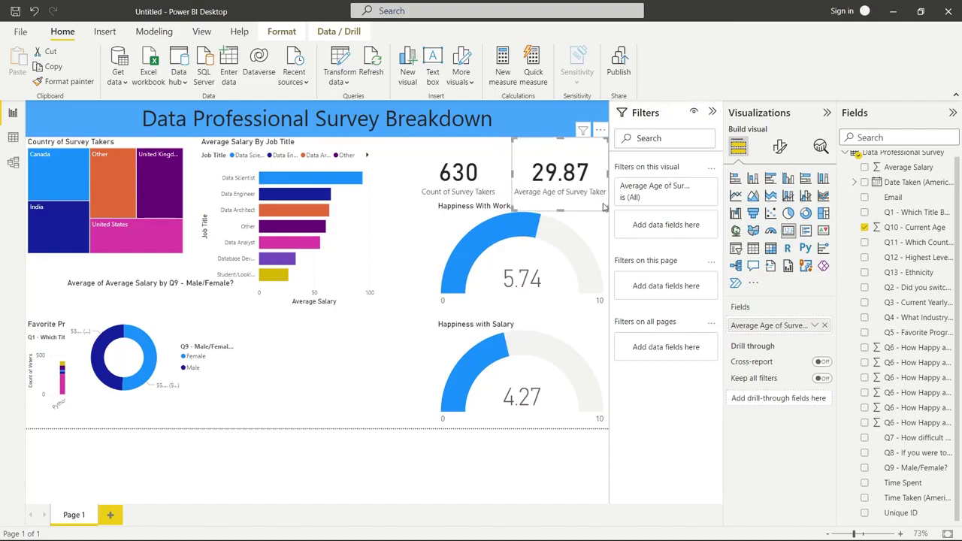
{"action": "left_click", "coordinate": [488, 173]}
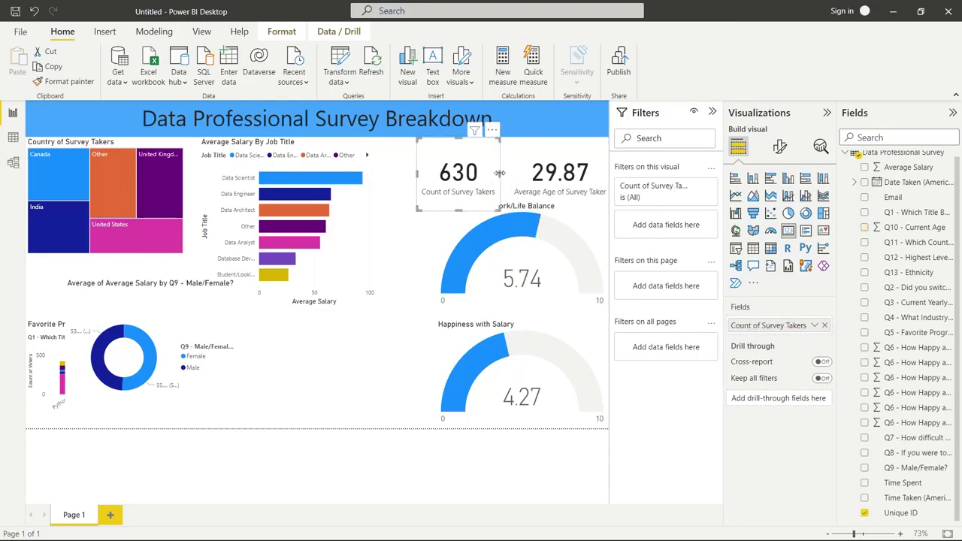
{"action": "left_click_drag", "start_coordinate": [502, 175], "coordinate": [515, 175]}
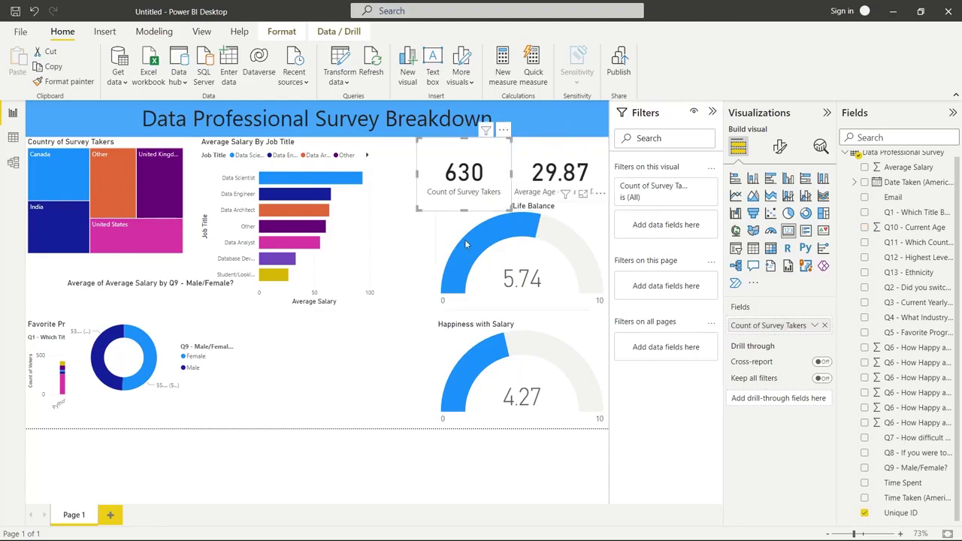
Widen the work/life balance and salary happiness gauges leftward so their left edges line up
{"action": "left_click", "coordinate": [451, 256]}
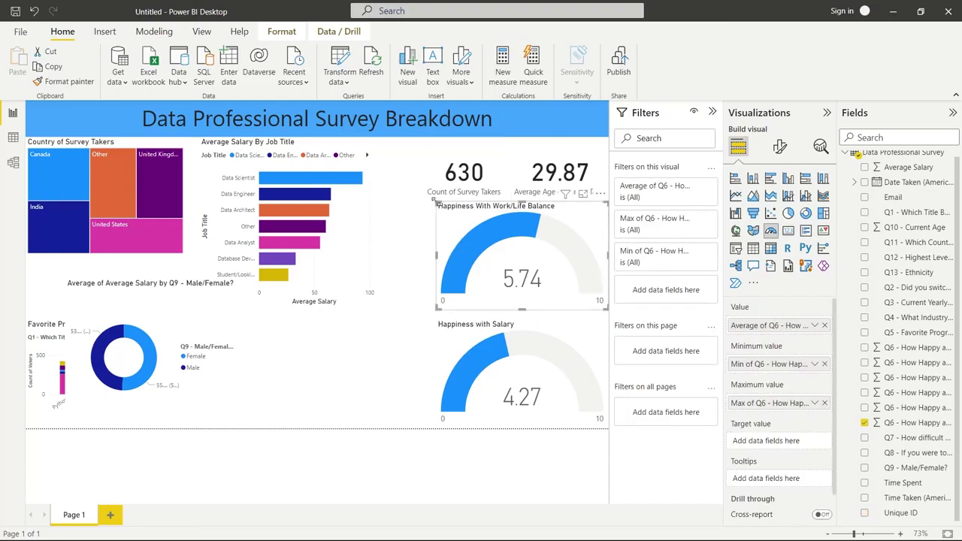
{"action": "left_click_drag", "start_coordinate": [436, 205], "coordinate": [425, 200]}
{"action": "left_click_drag", "start_coordinate": [471, 235], "coordinate": [431, 259]}
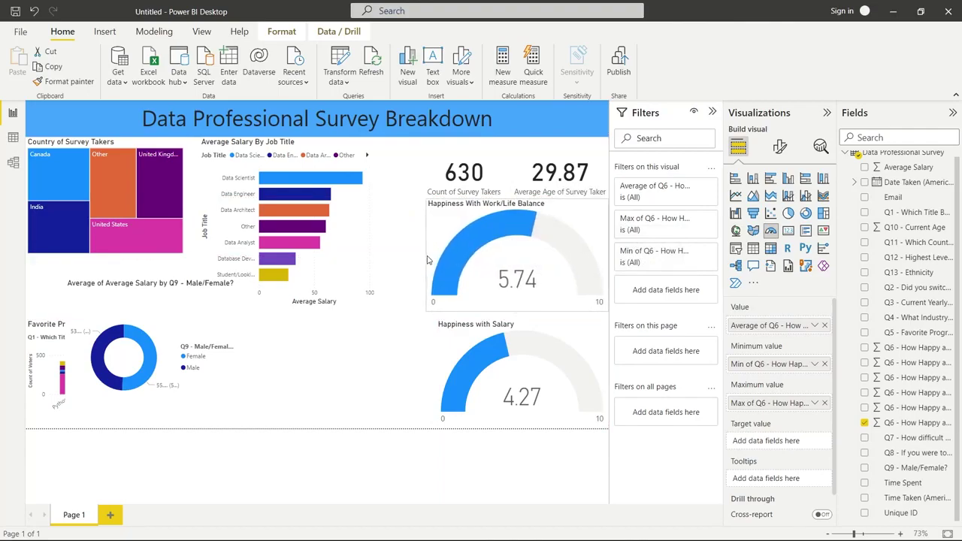
{"action": "left_click", "coordinate": [443, 365]}
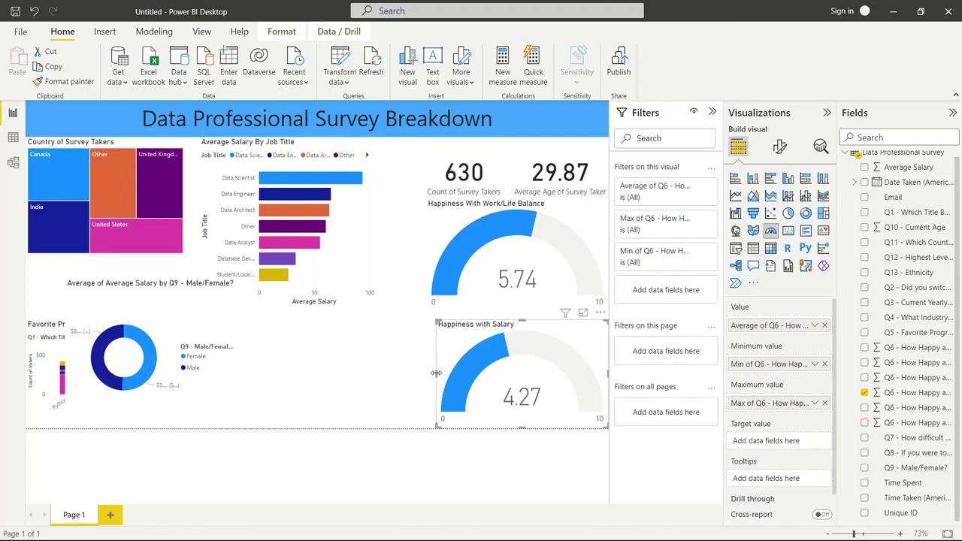
{"action": "left_click_drag", "start_coordinate": [434, 376], "coordinate": [427, 373]}
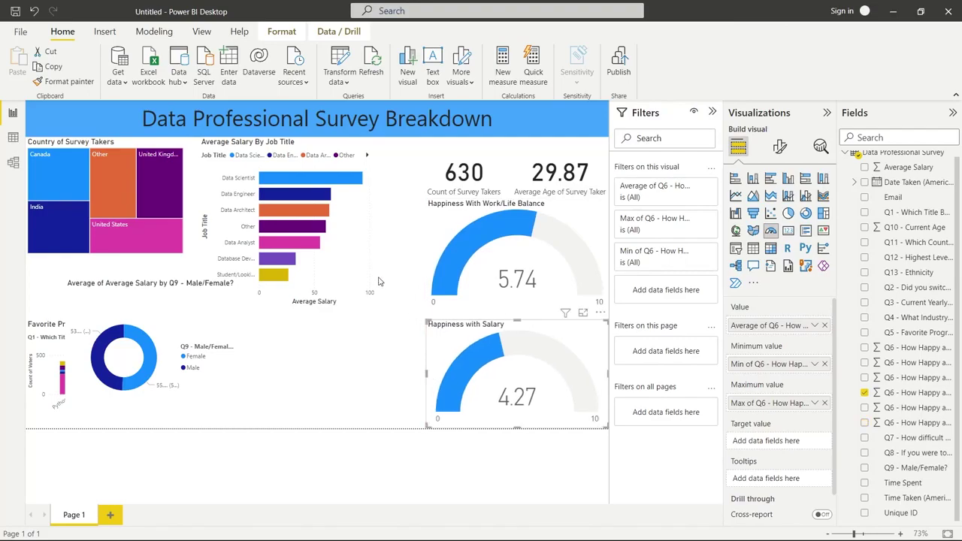
Move the salary bar chart next to the gauges, stretch it down to the page's bottom edge and widen it leftward
{"action": "left_click", "coordinate": [380, 281]}
{"action": "left_click_drag", "start_coordinate": [332, 269], "coordinate": [379, 269]}
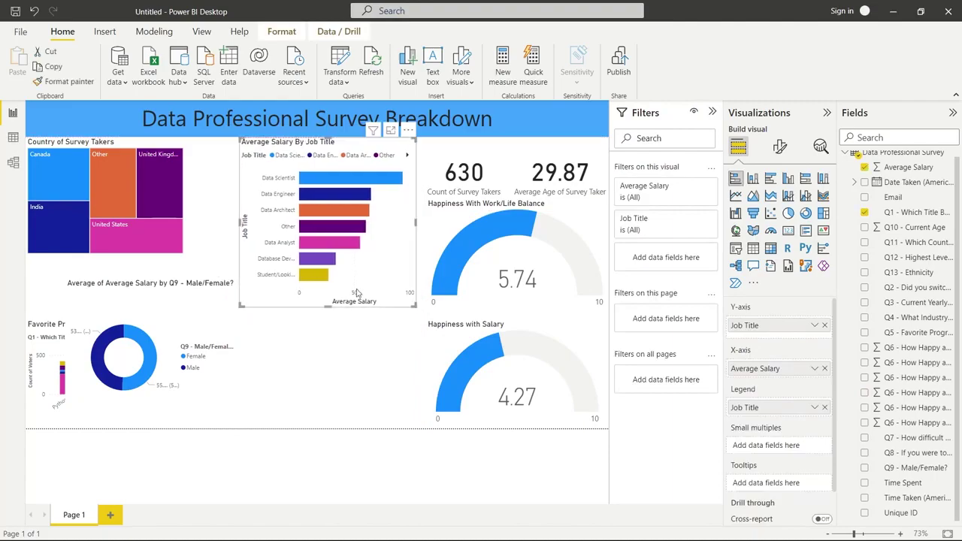
{"action": "left_click_drag", "start_coordinate": [329, 307], "coordinate": [340, 429]}
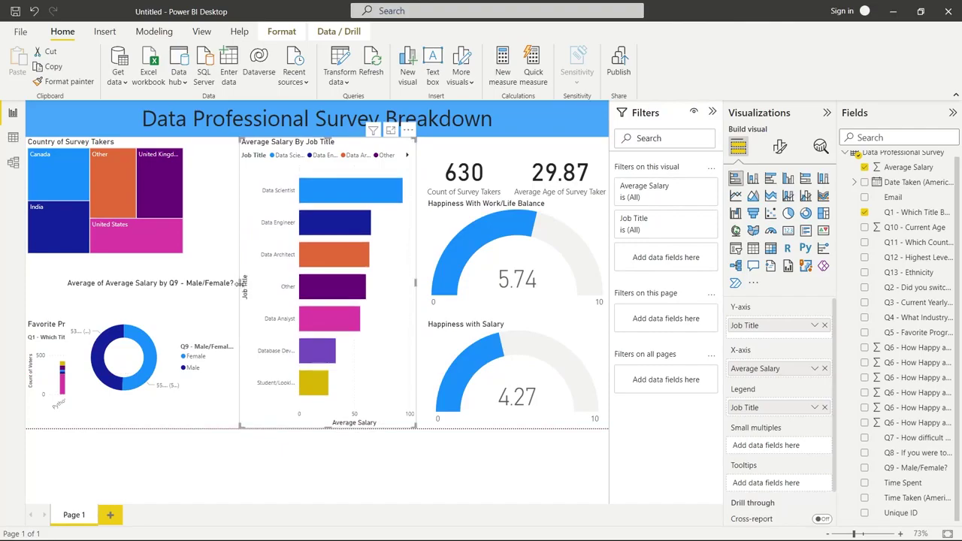
{"action": "mouse_move", "coordinate": [239, 283]}
{"action": "left_mouse_down"}
{"action": "mouse_move", "coordinate": [274, 295]}
{"action": "mouse_move", "coordinate": [241, 302]}
{"action": "left_mouse_up"}
{"action": "mouse_move", "coordinate": [240, 299]}
{"action": "left_mouse_down"}
{"action": "mouse_move", "coordinate": [190, 299]}
{"action": "mouse_move", "coordinate": [223, 299]}
{"action": "left_mouse_up"}
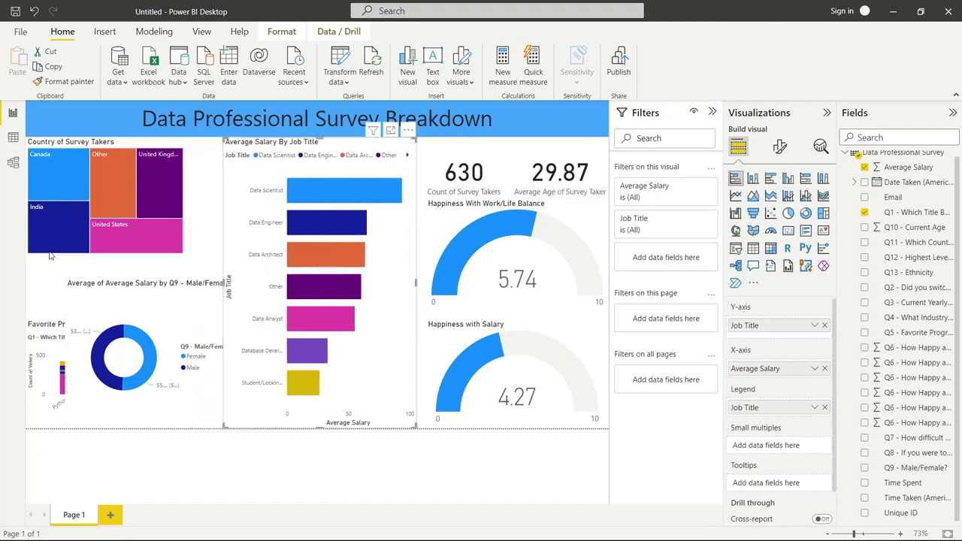
Shrink the donut chart slightly and shift the work/life balance gauge down a little below the cards
{"action": "left_click", "coordinate": [150, 328]}
{"action": "left_click_drag", "start_coordinate": [234, 424], "coordinate": [229, 423]}
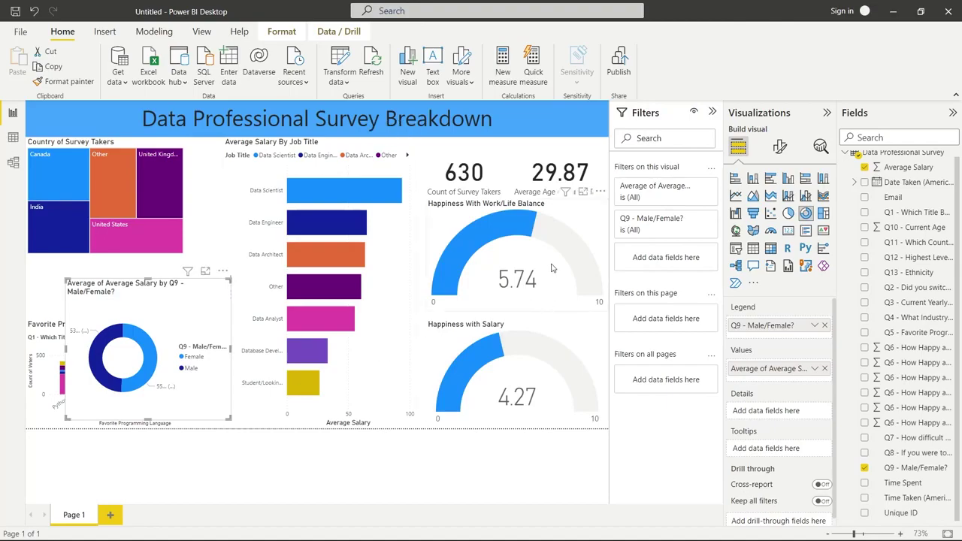
{"action": "left_click_drag", "start_coordinate": [552, 271], "coordinate": [553, 274]}
{"action": "left_click", "coordinate": [398, 188]}
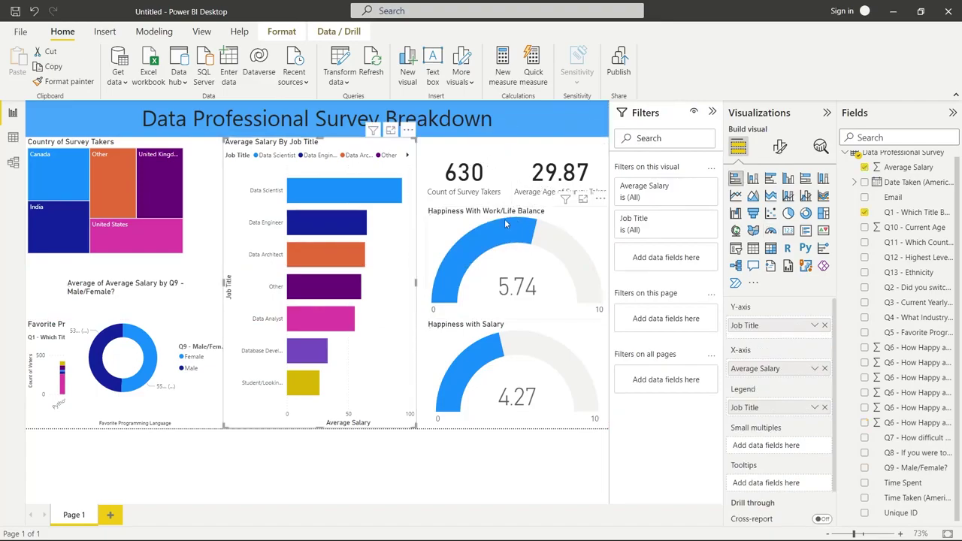
Move the donut chart aside over the gauges and extend the Favorite Programming Language chart upward to just below the treemap
{"action": "left_click_drag", "start_coordinate": [133, 307], "coordinate": [525, 331]}
{"action": "left_click_drag", "start_coordinate": [109, 320], "coordinate": [109, 257]}
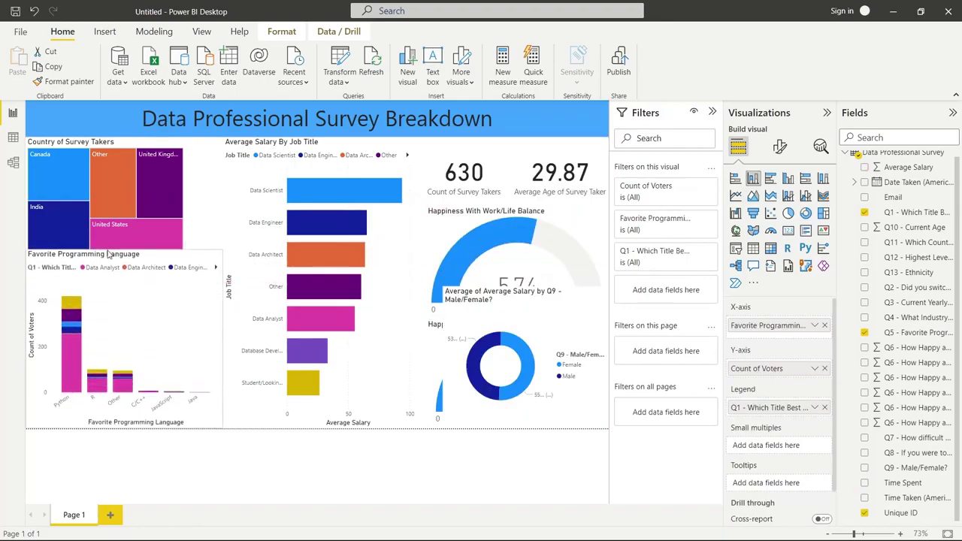
Shorten the salary bar chart from below, place the donut chart beneath it and resize the donut to fill the space beside the gauges
{"action": "left_click", "coordinate": [283, 297]}
{"action": "left_click_drag", "start_coordinate": [324, 432], "coordinate": [325, 299]}
{"action": "left_click_drag", "start_coordinate": [490, 365], "coordinate": [272, 366]}
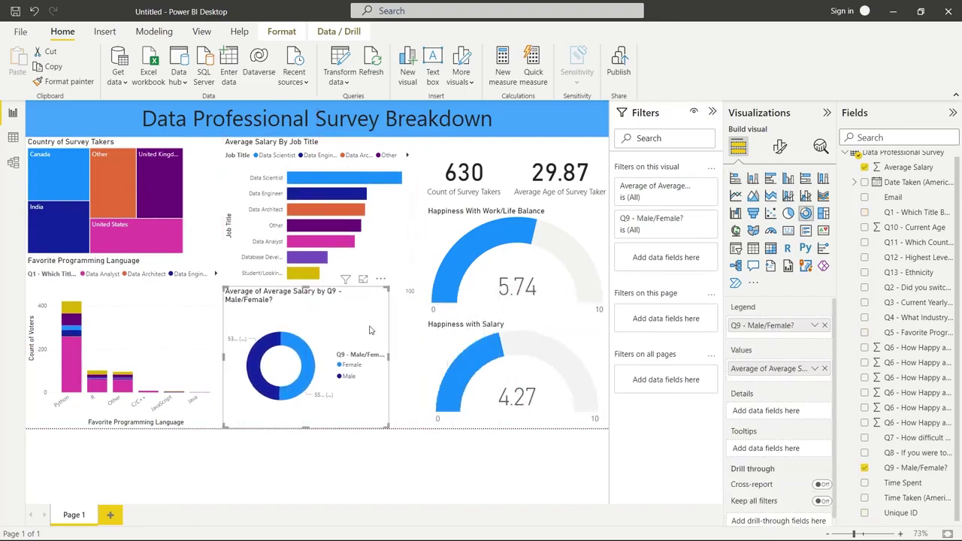
{"action": "left_click_drag", "start_coordinate": [388, 359], "coordinate": [427, 360]}
{"action": "left_click_drag", "start_coordinate": [329, 289], "coordinate": [328, 307]}
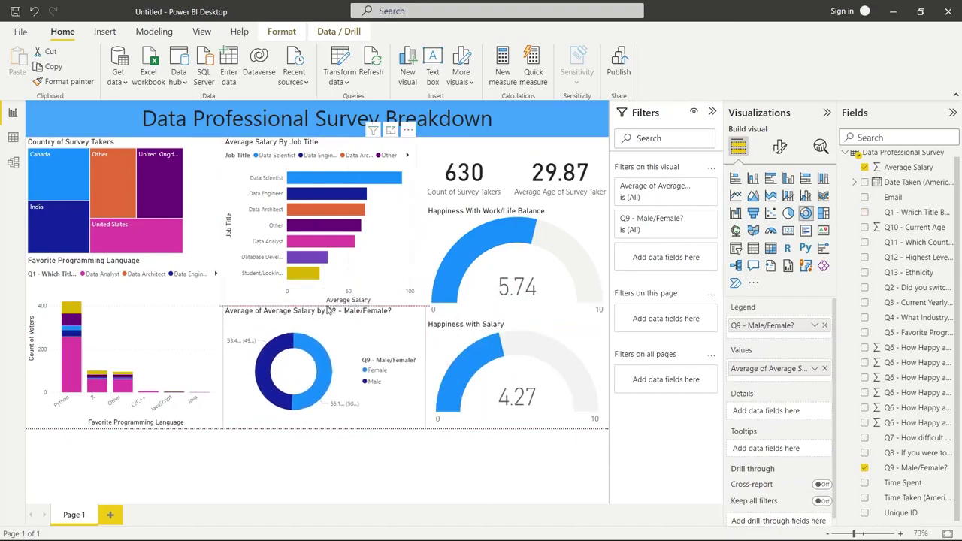
Widen the Average Salary By Job Title chart leftward toward the treemap and deselect it
{"action": "left_click", "coordinate": [336, 286]}
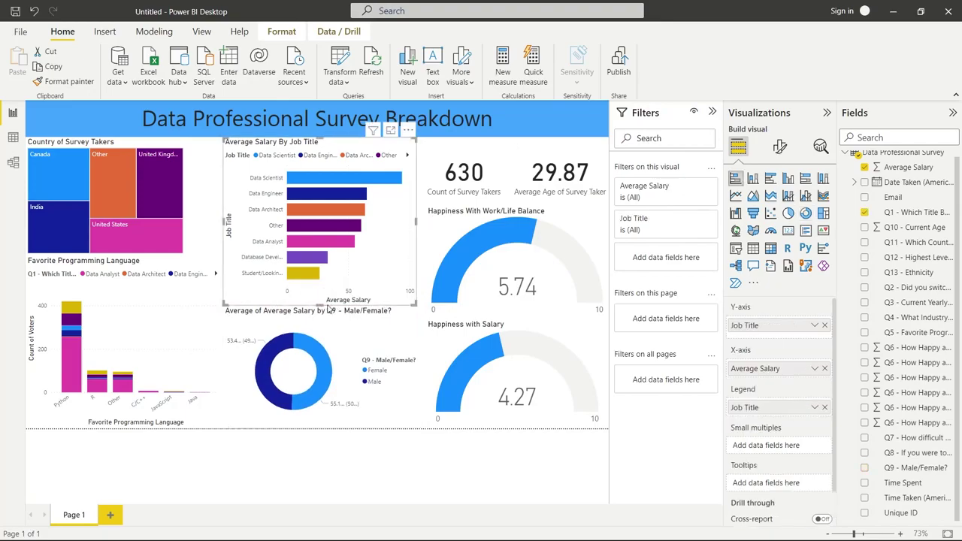
{"action": "left_click_drag", "start_coordinate": [224, 220], "coordinate": [214, 226]}
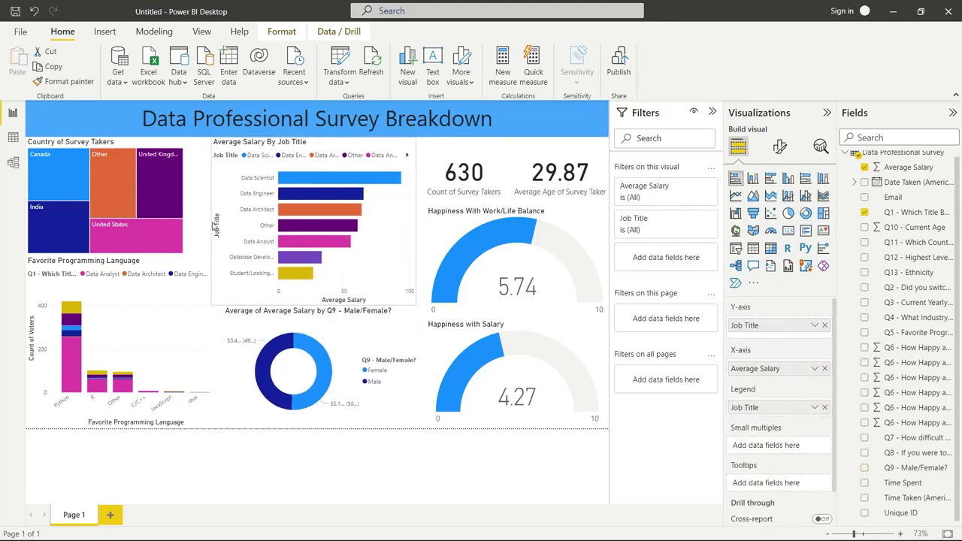
{"action": "left_click", "coordinate": [293, 459]}
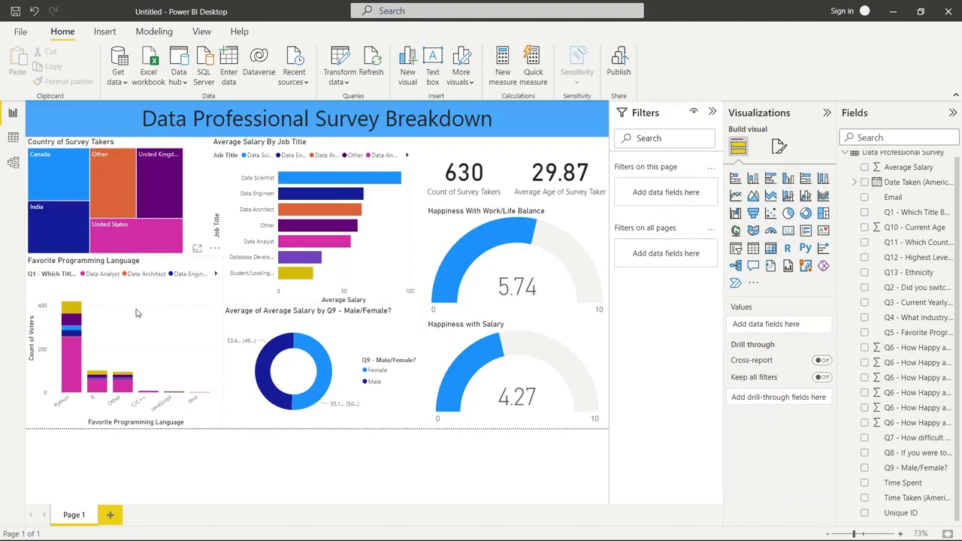
Change the donut chart's title text to "Average Salary by Sex"
{"action": "left_click", "coordinate": [257, 316]}
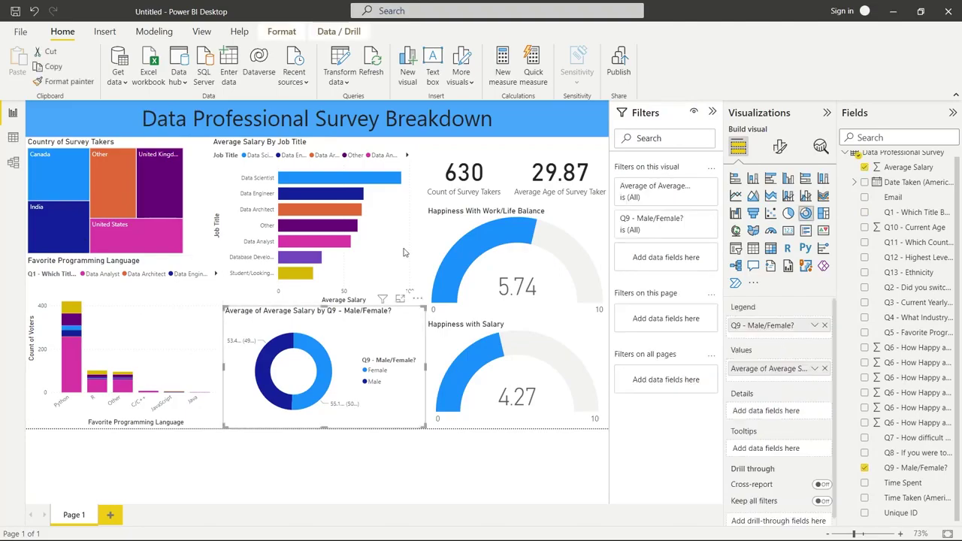
{"action": "left_click", "coordinate": [779, 147]}
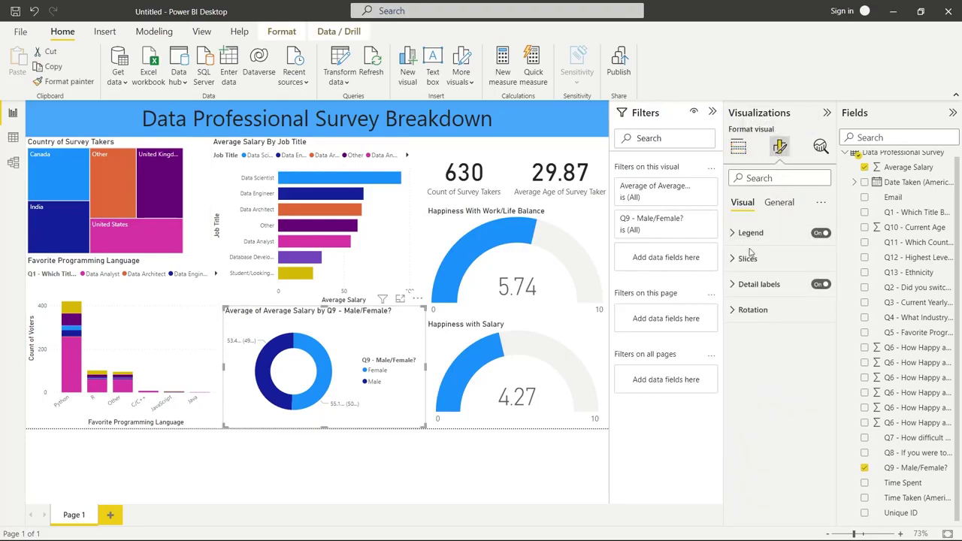
{"action": "left_click", "coordinate": [782, 206]}
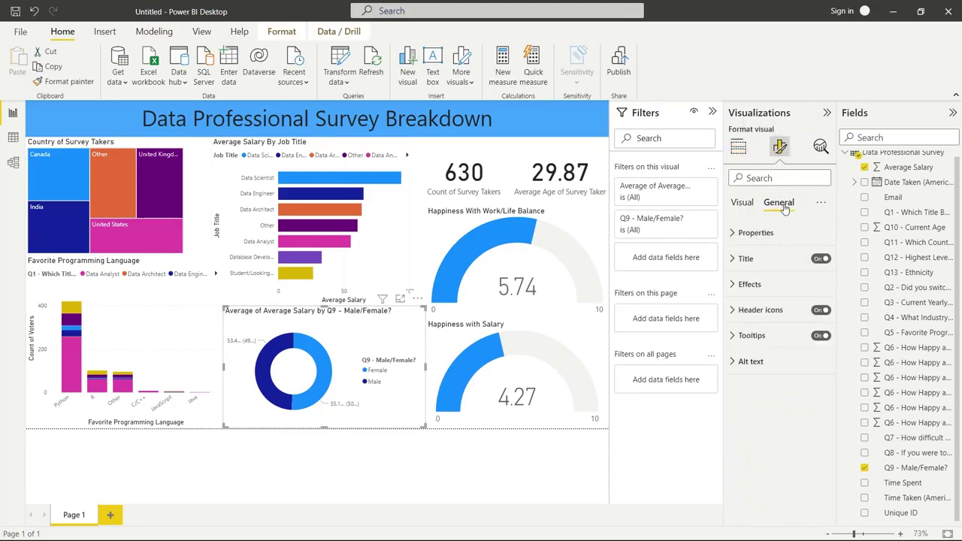
{"action": "left_click", "coordinate": [745, 259]}
{"action": "triple_click", "coordinate": [767, 296]}
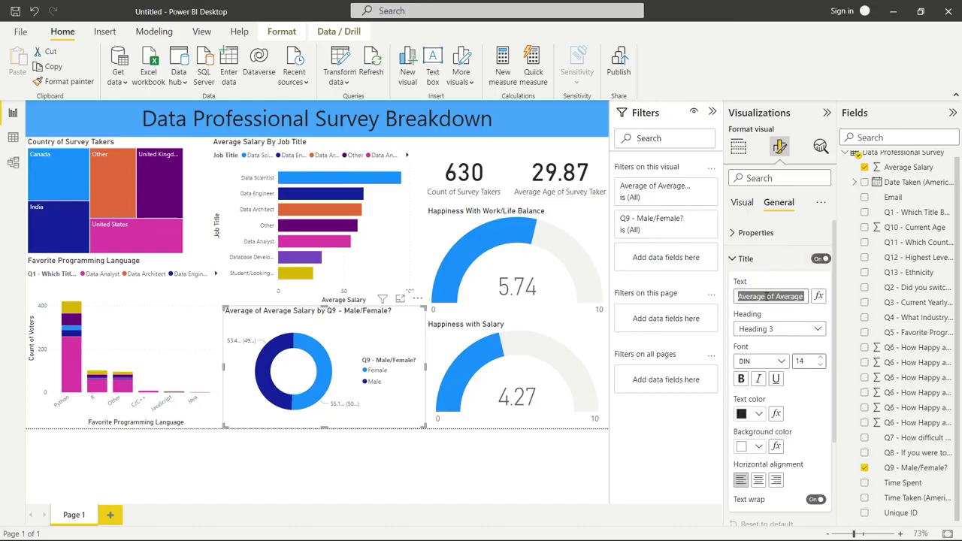
{"action": "type", "text": "Average Salary"}
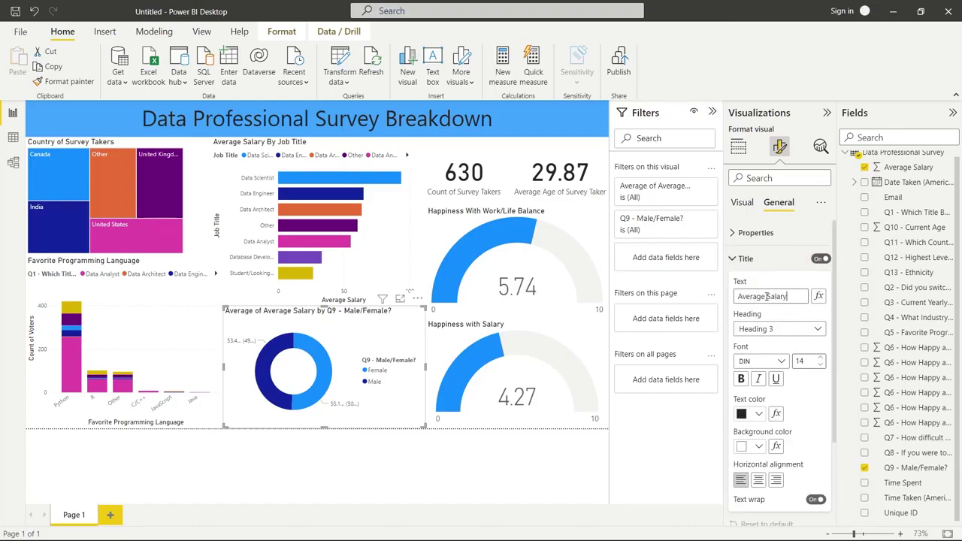
{"action": "type", "text": " by Gender"}
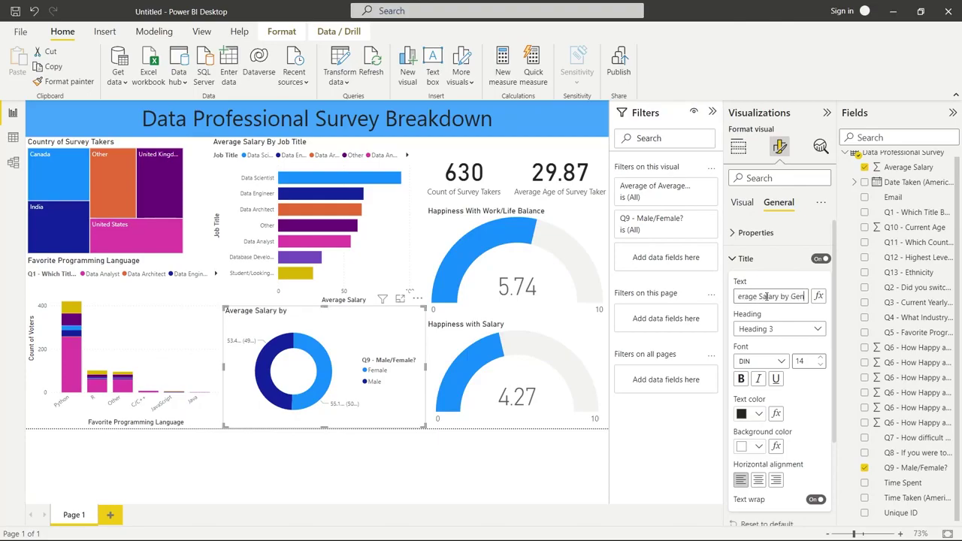
{"action": "key", "text": "BackSpace"}
{"action": "key", "text": "BackSpace"}
{"action": "key", "text": "BackSpace"}
{"action": "key", "text": "BackSpace"}
{"action": "key", "text": "BackSpace"}
{"action": "key", "text": "BackSpace"}
{"action": "type", "text": "Sex"}
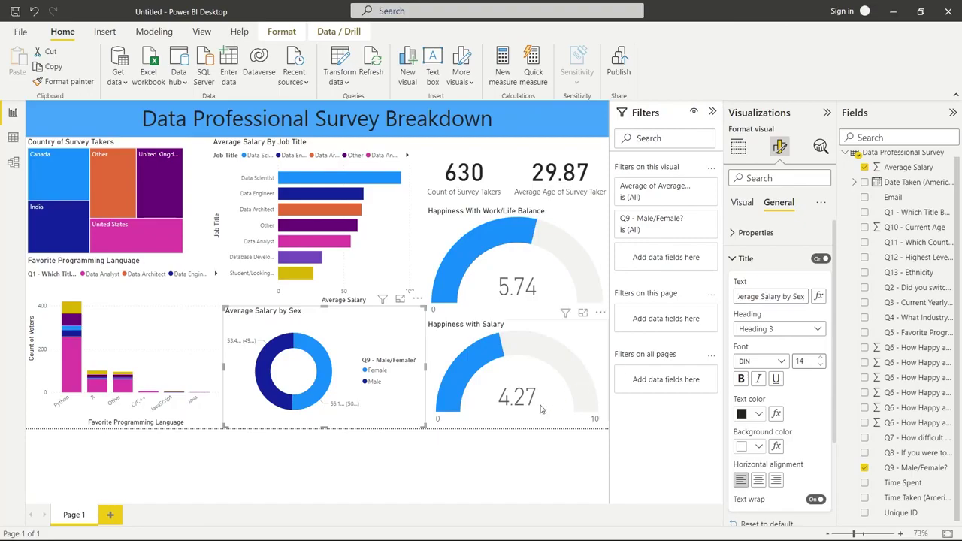
{"action": "left_click", "coordinate": [419, 476]}
Try placing the donut chart's detail labels at the Inside position
{"action": "left_click", "coordinate": [323, 380]}
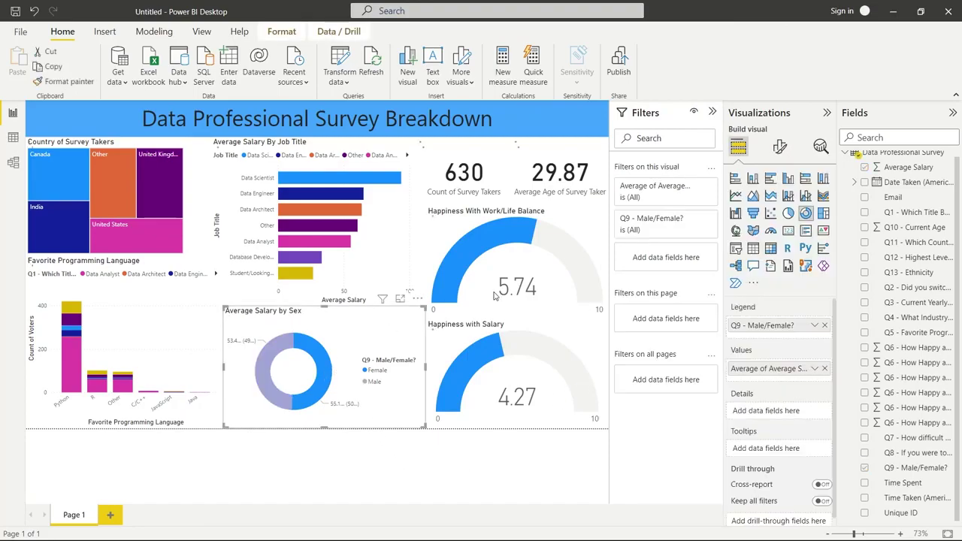
{"action": "left_click", "coordinate": [351, 351]}
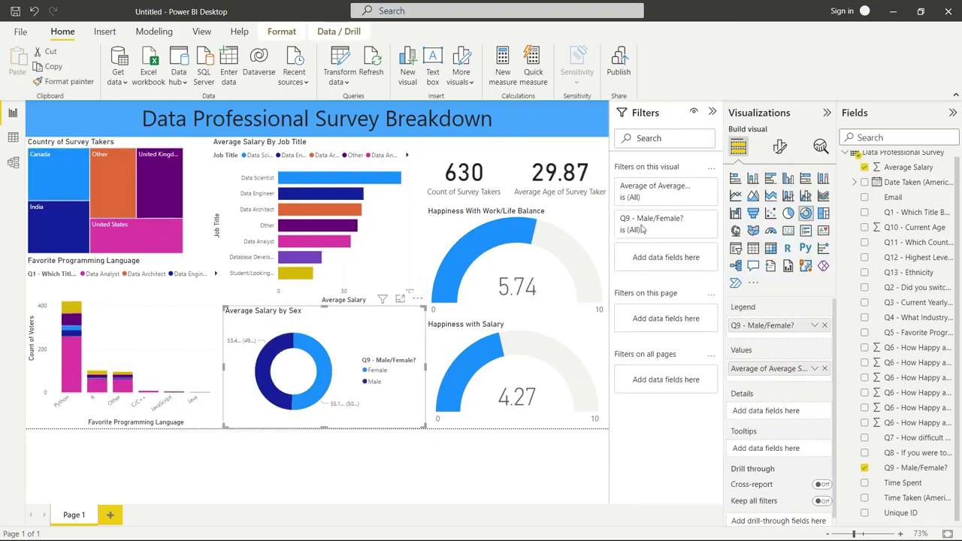
{"action": "left_click", "coordinate": [779, 149]}
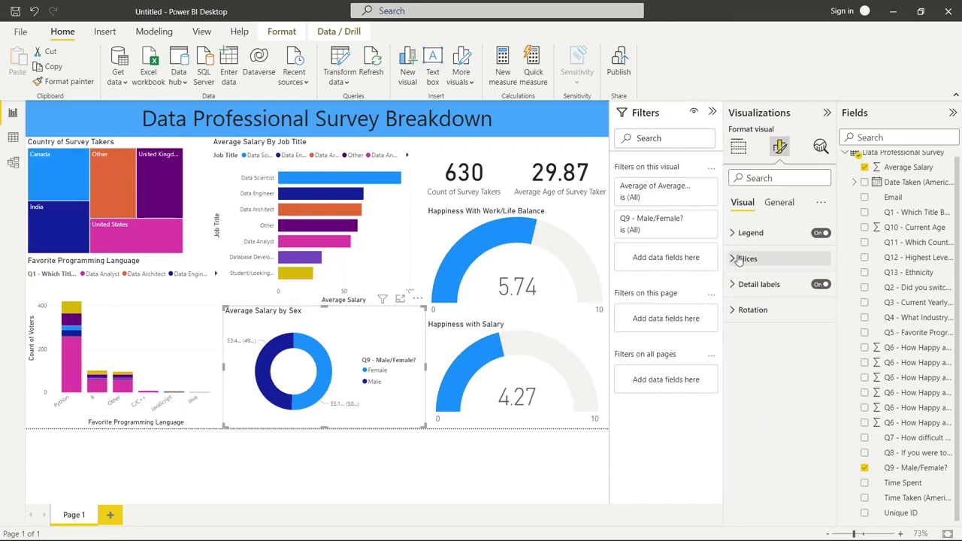
{"action": "left_click", "coordinate": [741, 290]}
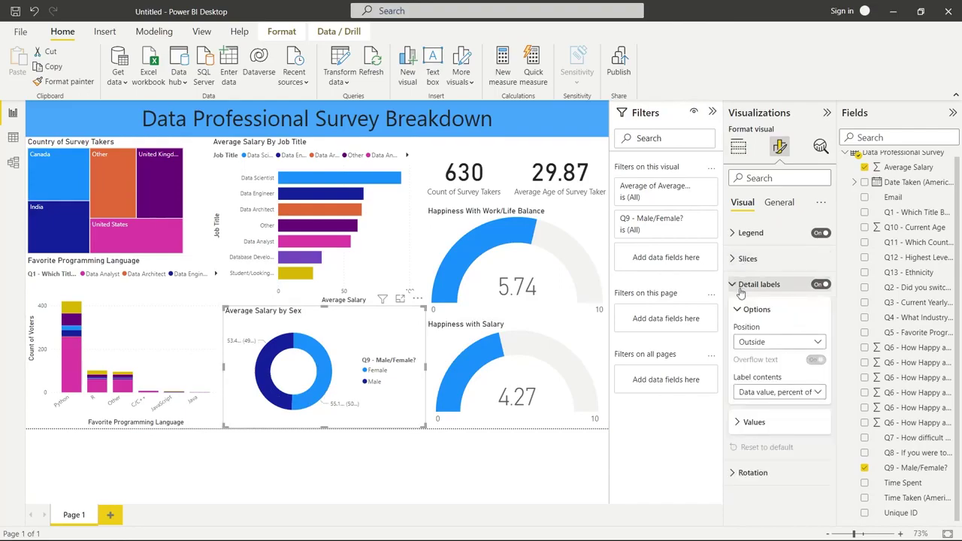
{"action": "left_click", "coordinate": [758, 342]}
{"action": "left_click", "coordinate": [752, 372]}
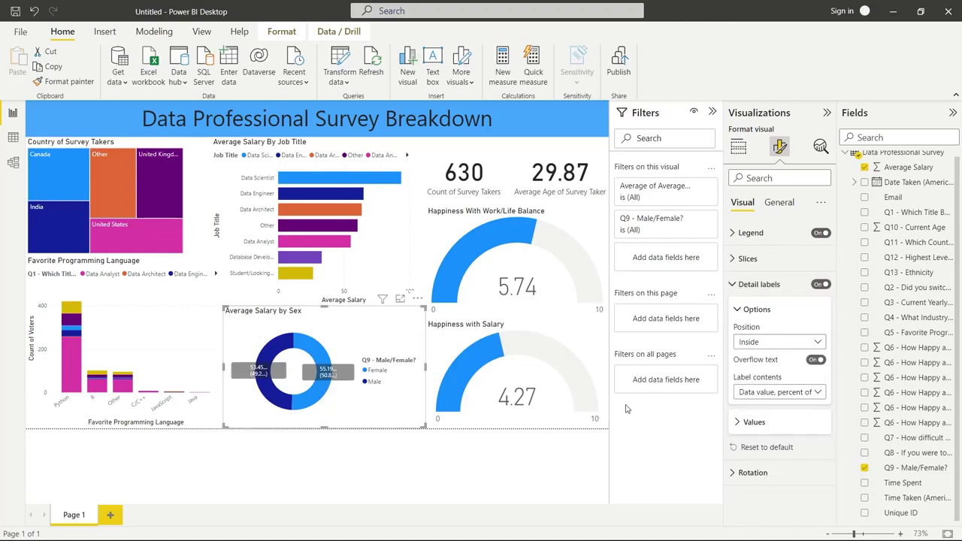
Toggle the donut's detail labels off and on, and return their position to Outside
{"action": "left_click", "coordinate": [798, 392]}
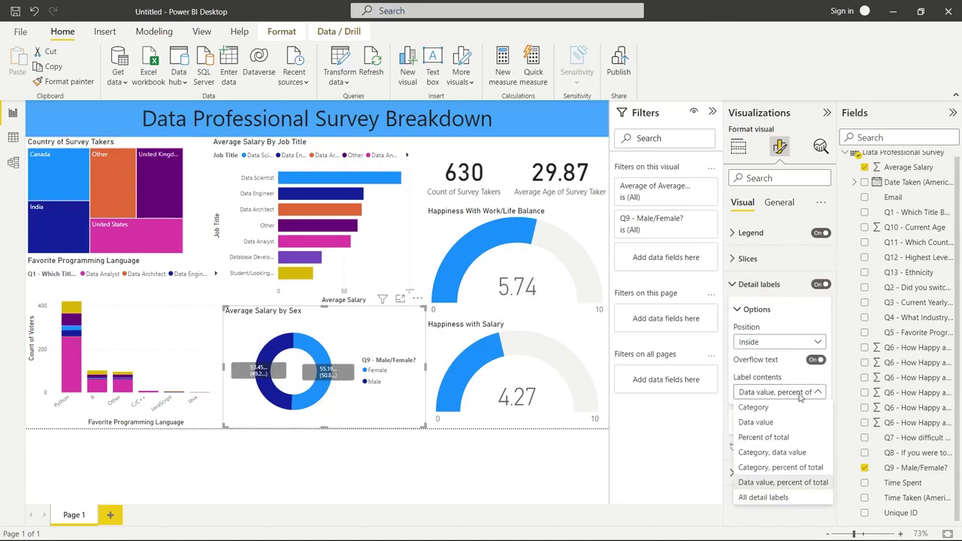
{"action": "left_click", "coordinate": [785, 352]}
{"action": "left_click", "coordinate": [820, 285]}
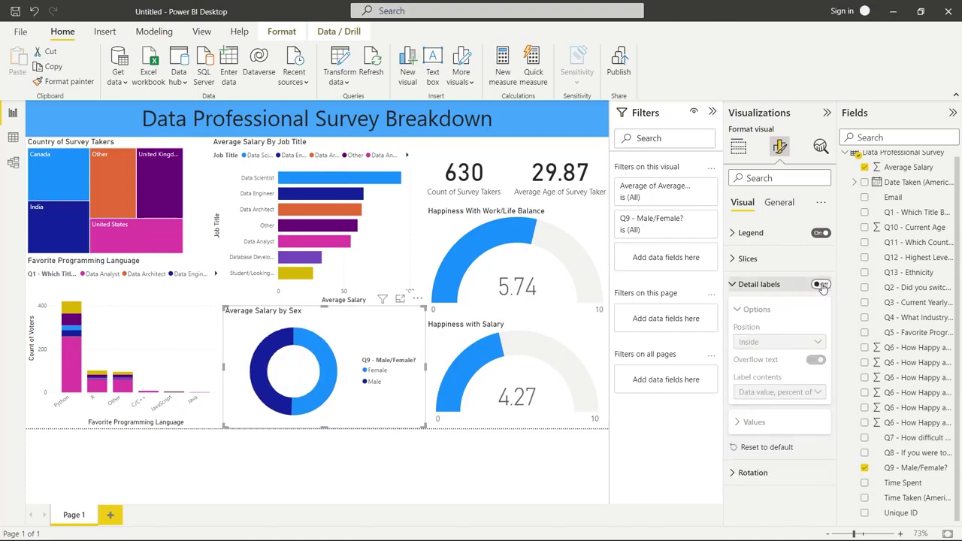
{"action": "left_click", "coordinate": [821, 285]}
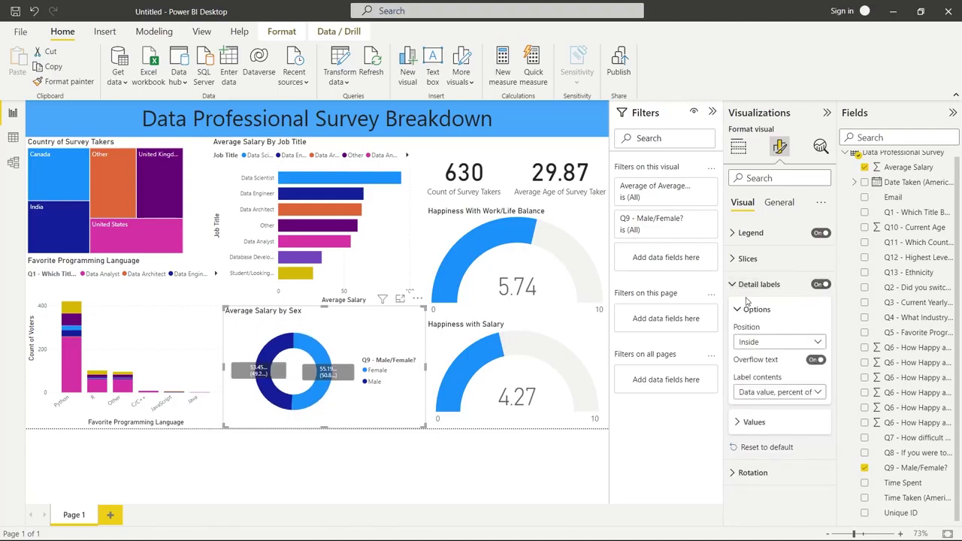
{"action": "left_click", "coordinate": [767, 345]}
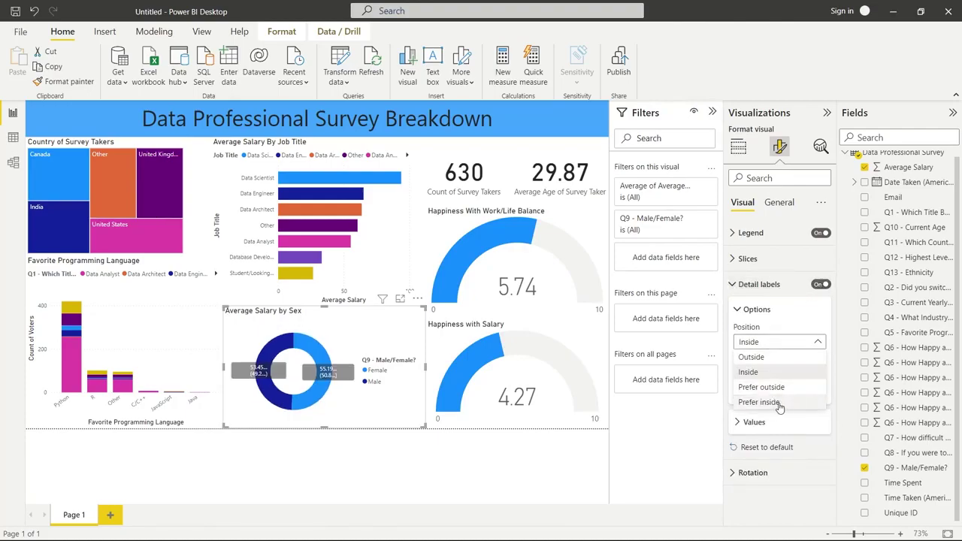
{"action": "left_click", "coordinate": [752, 357]}
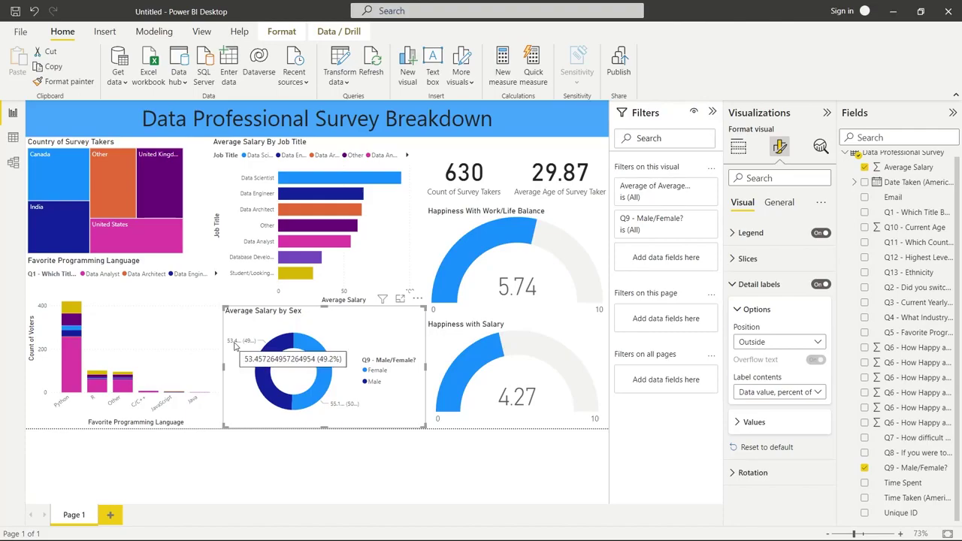
Review the aggregation options for the donut chart's Average Salary value
{"action": "left_click", "coordinate": [793, 208]}
{"action": "left_click", "coordinate": [742, 202]}
{"action": "left_click", "coordinate": [739, 146]}
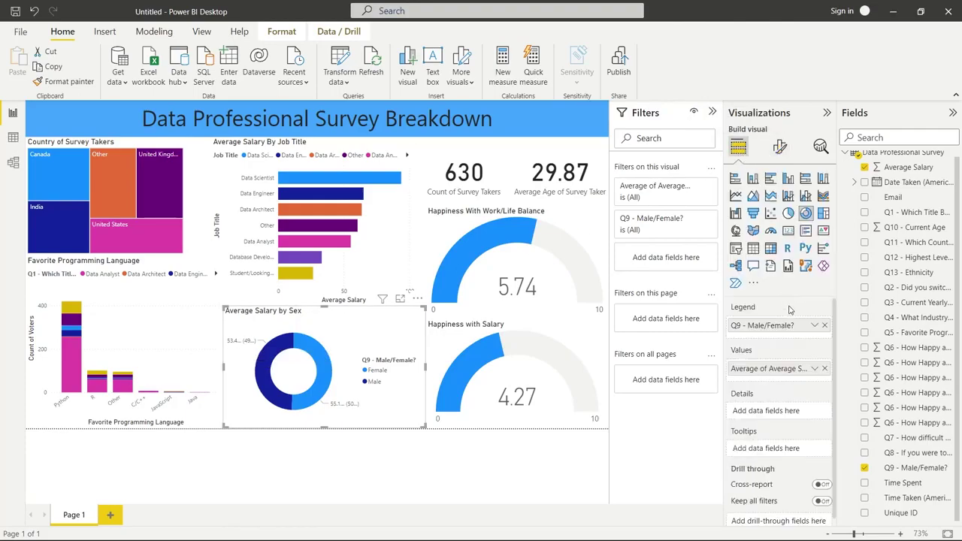
{"action": "left_click", "coordinate": [816, 370]}
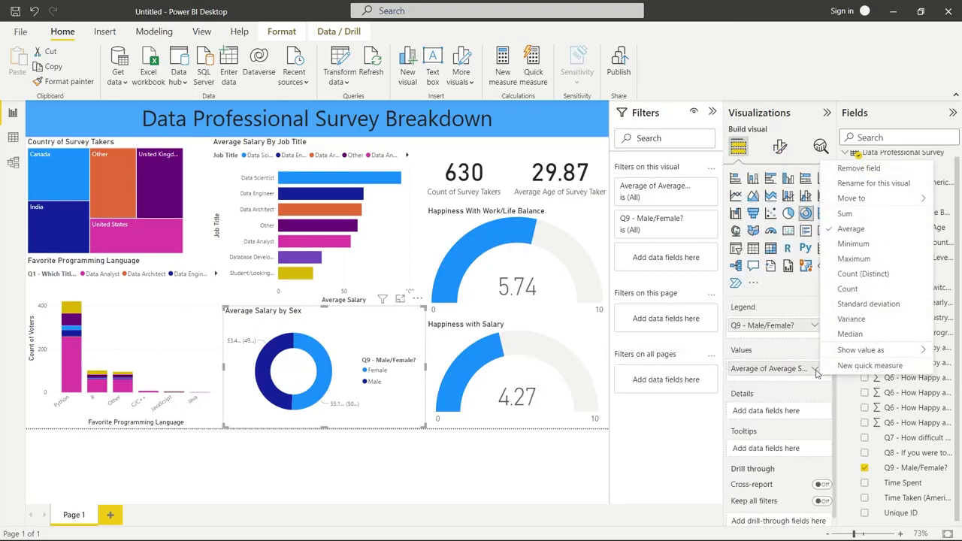
{"action": "left_click", "coordinate": [366, 424]}
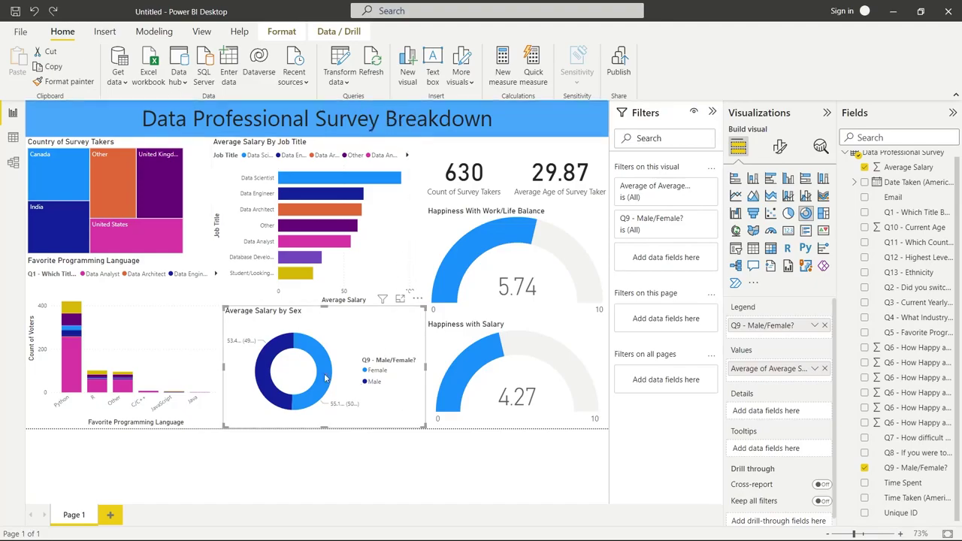
{"action": "mouse_move", "coordinate": [325, 378]}
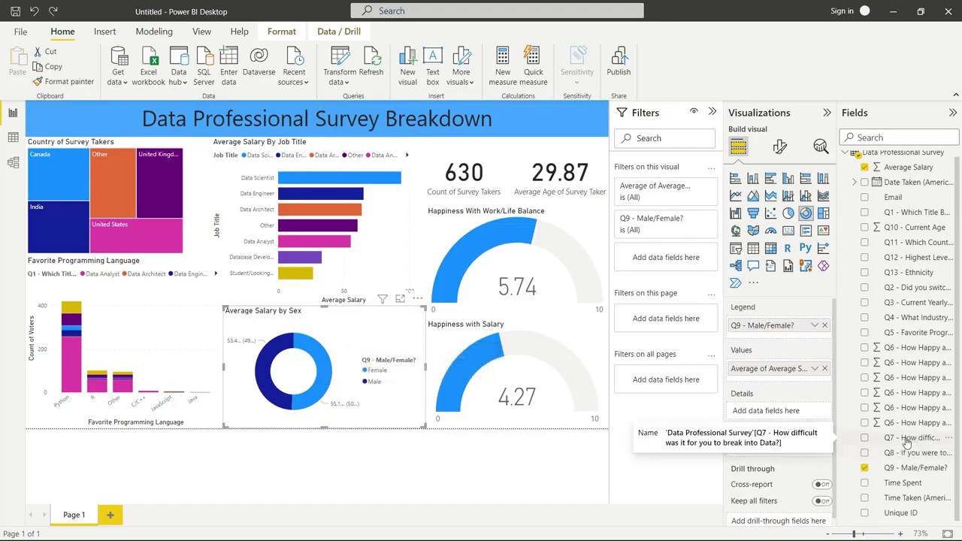
Replace the donut's sex and salary fields with Q7 - How difficult was it for you to break into Data, as both legend and count value
{"action": "left_click", "coordinate": [865, 468]}
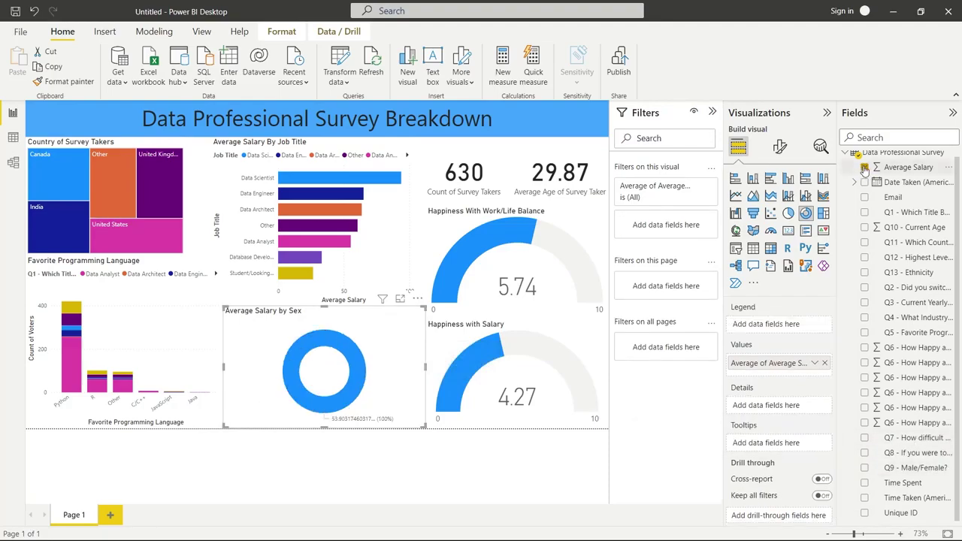
{"action": "left_click", "coordinate": [865, 167]}
{"action": "left_click", "coordinate": [865, 438]}
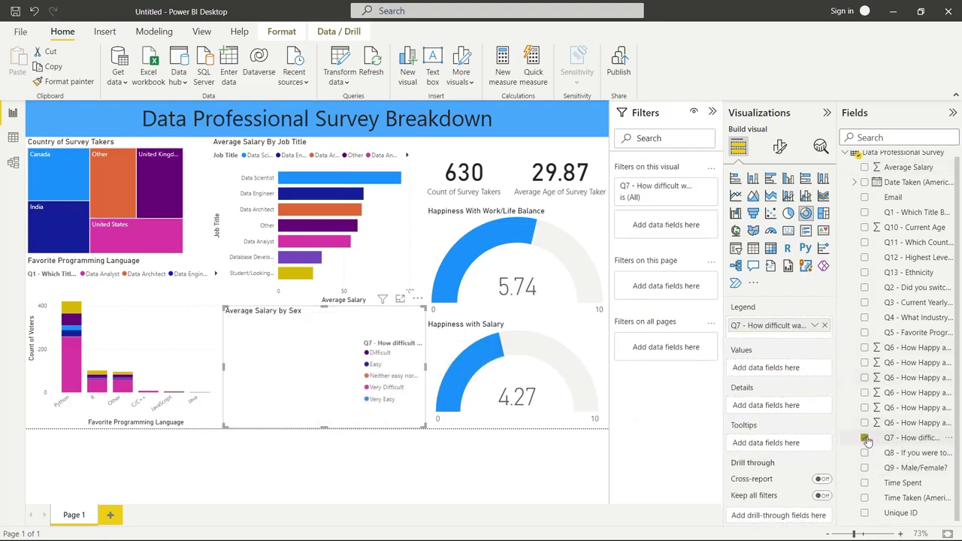
{"action": "left_click_drag", "start_coordinate": [914, 444], "coordinate": [802, 371]}
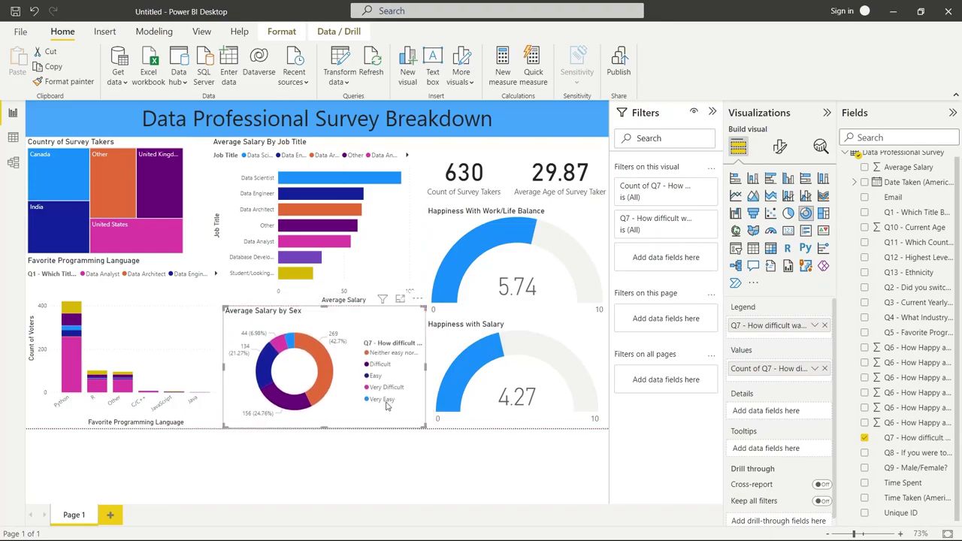
Recolor the donut's Very Difficult slice to a custom red
{"action": "left_click", "coordinate": [780, 145]}
{"action": "left_click", "coordinate": [748, 259]}
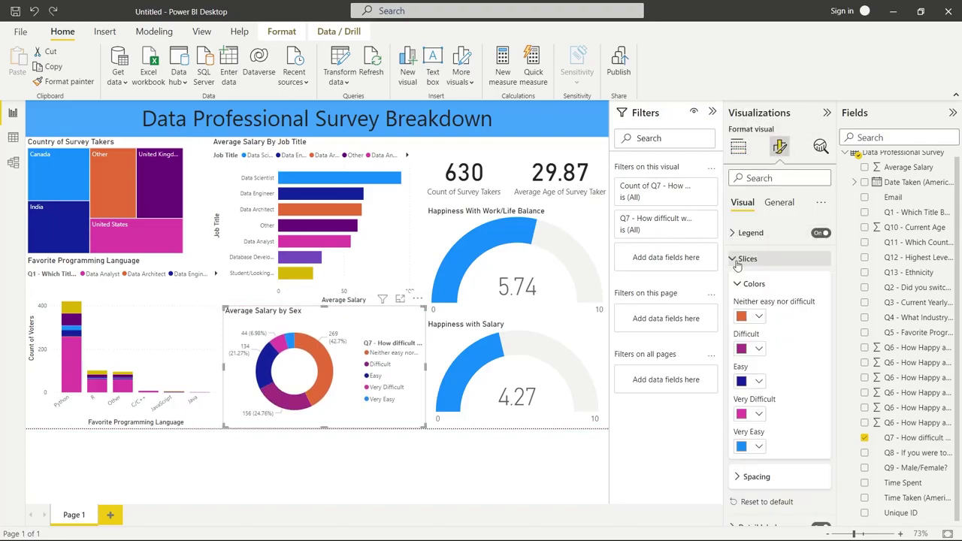
{"action": "scroll", "coordinate": [808, 320], "scroll_direction": "down", "scroll_amount": 1}
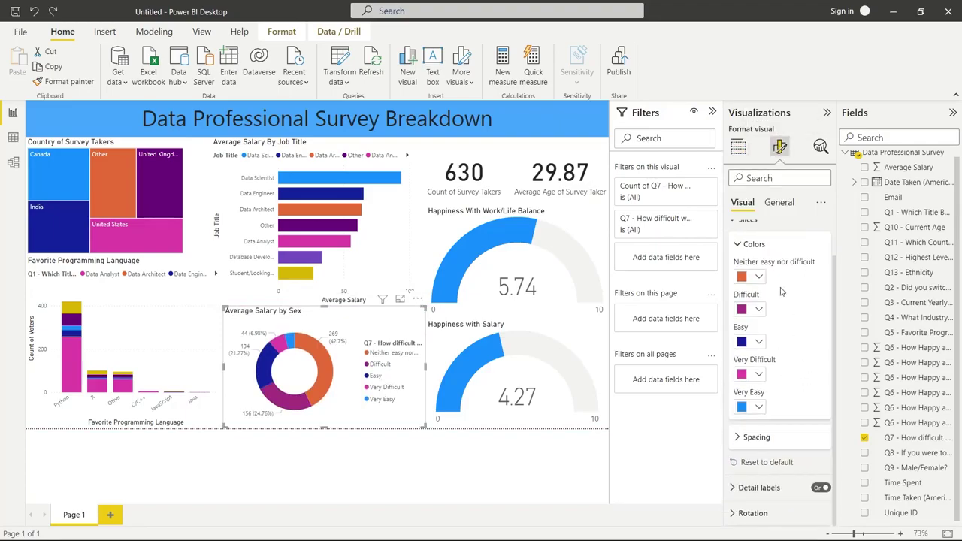
{"action": "left_click", "coordinate": [759, 375]}
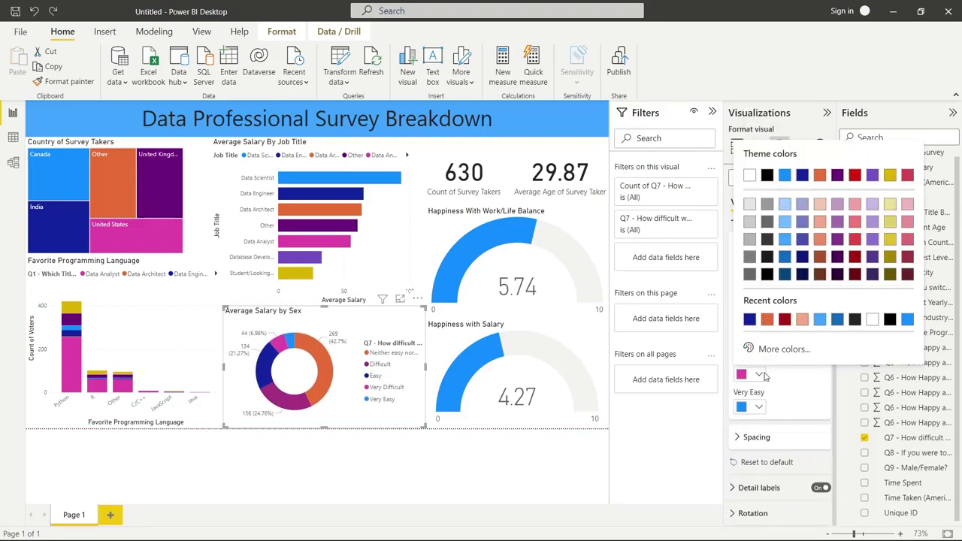
{"action": "left_click", "coordinate": [779, 350]}
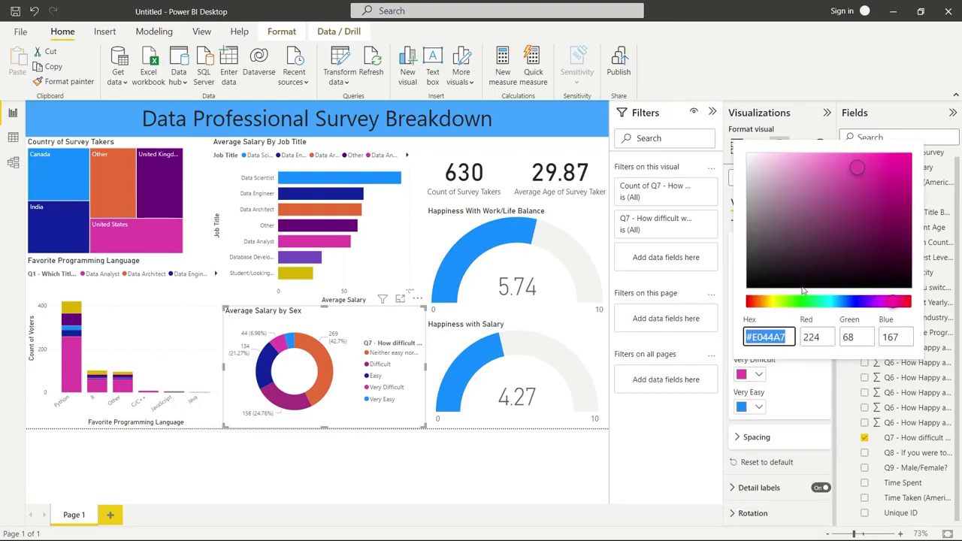
{"action": "left_click_drag", "start_coordinate": [891, 302], "coordinate": [744, 302]}
{"action": "left_click_drag", "start_coordinate": [865, 197], "coordinate": [894, 167]}
{"action": "left_click", "coordinate": [803, 388]}
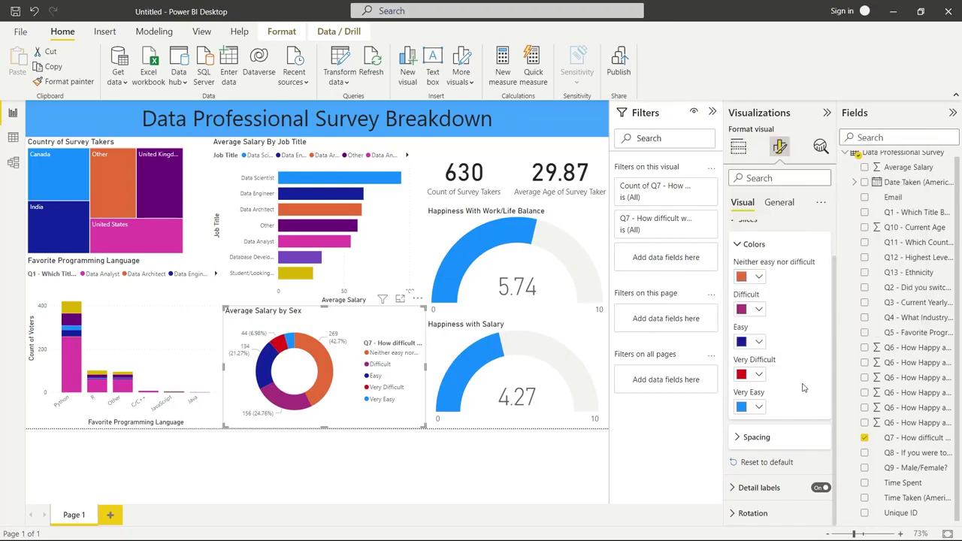
Recolor the donut's Difficult slice orange and its Neither easy nor difficult slice light yellow
{"action": "left_click", "coordinate": [761, 311]}
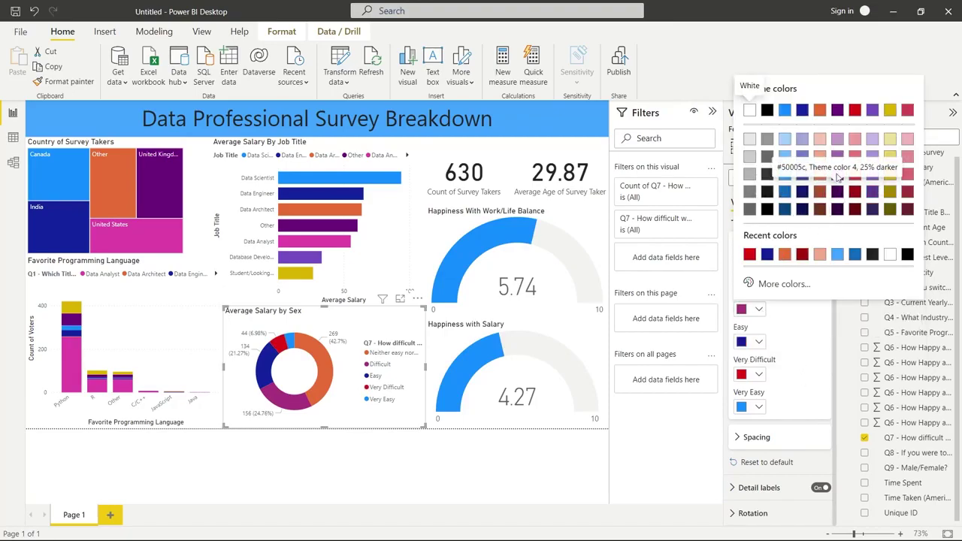
{"action": "left_click", "coordinate": [784, 255]}
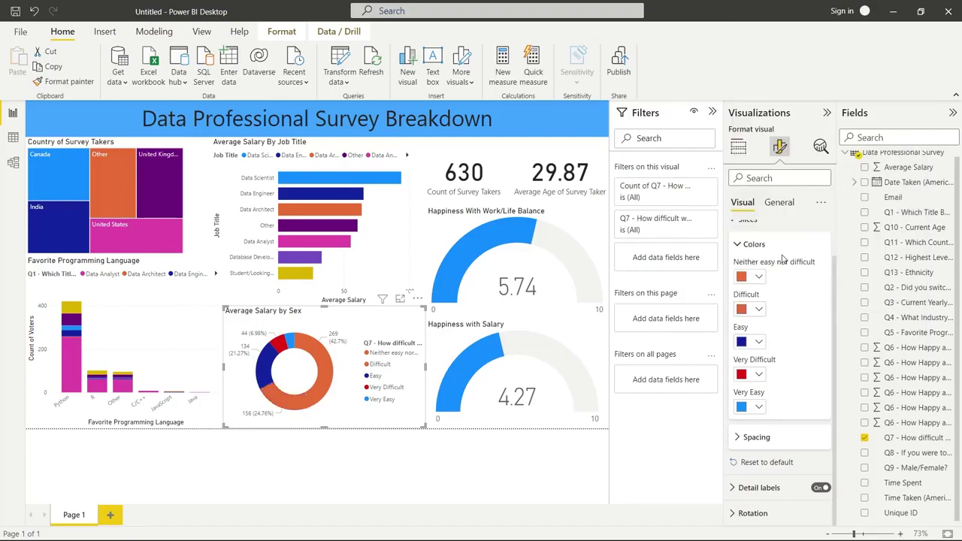
{"action": "left_click", "coordinate": [760, 278]}
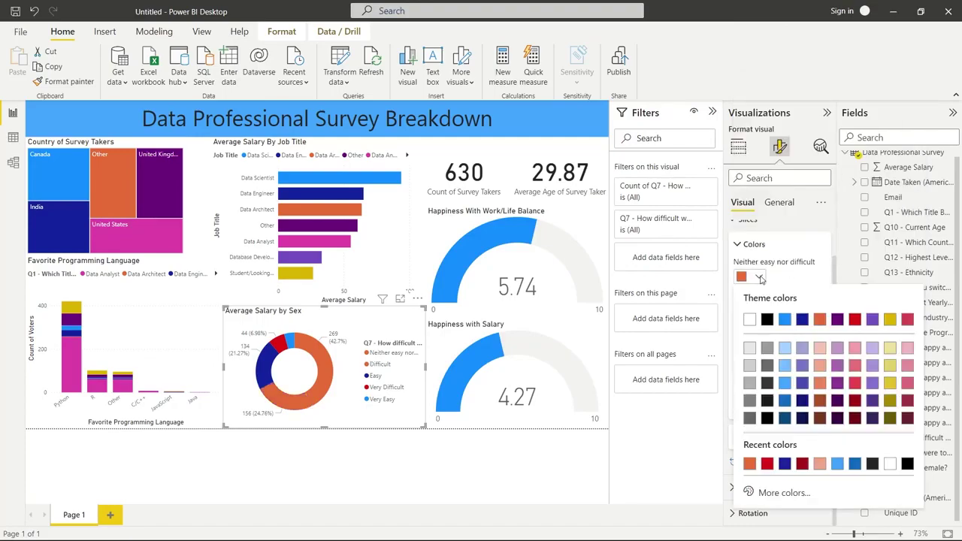
{"action": "left_click", "coordinate": [766, 463]}
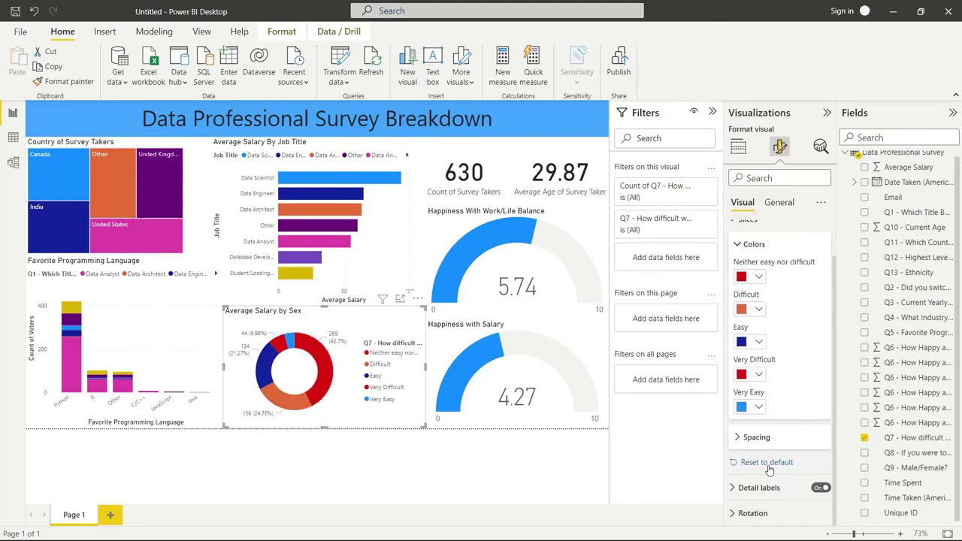
{"action": "left_click", "coordinate": [758, 278]}
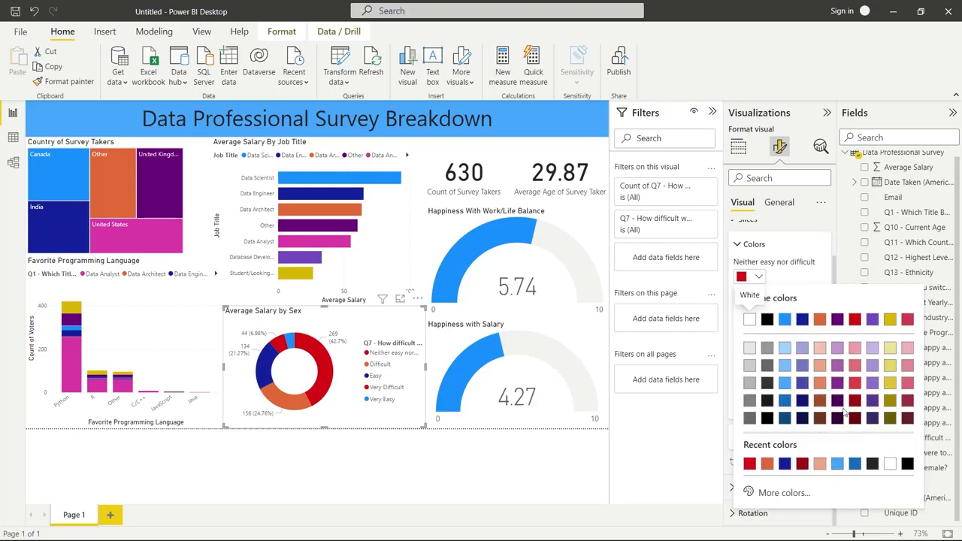
{"action": "left_click", "coordinate": [890, 366]}
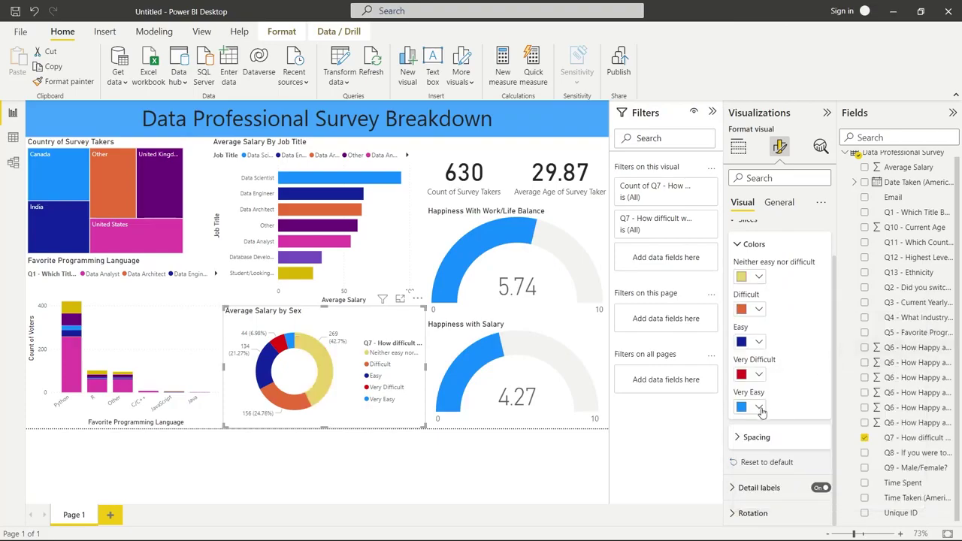
Recolor the donut's Easy slice medium blue and its Very Easy slice a custom light cyan
{"action": "left_click", "coordinate": [759, 343]}
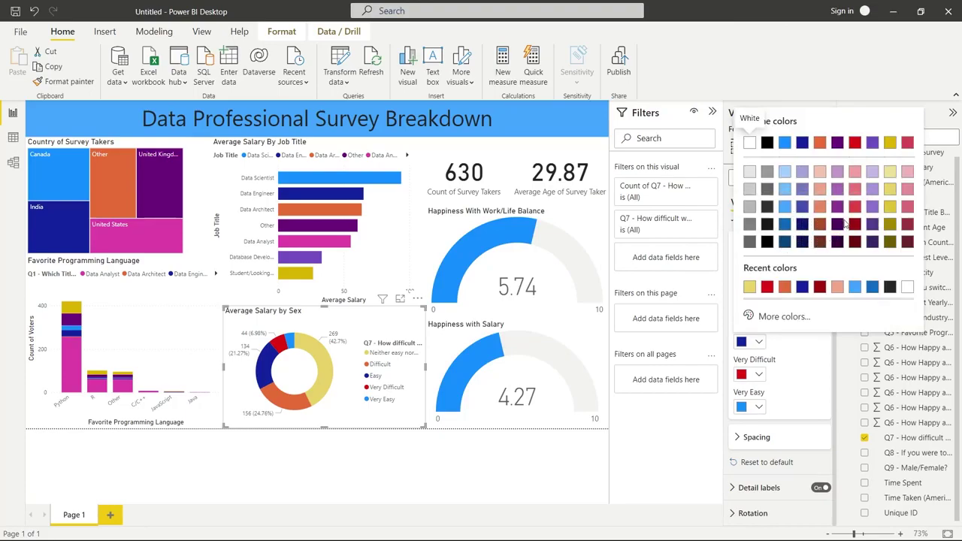
{"action": "left_click", "coordinate": [785, 223]}
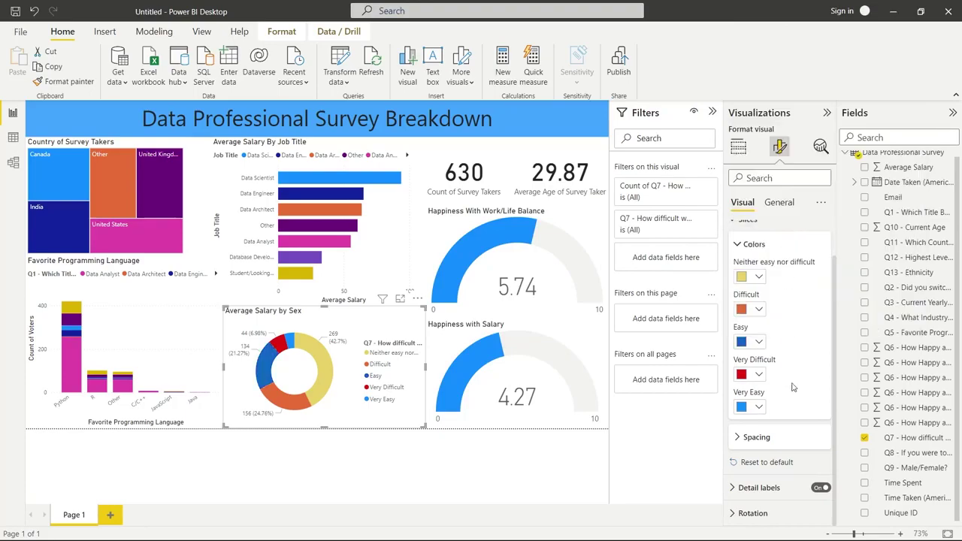
{"action": "left_click", "coordinate": [759, 408]}
{"action": "left_click", "coordinate": [752, 384]}
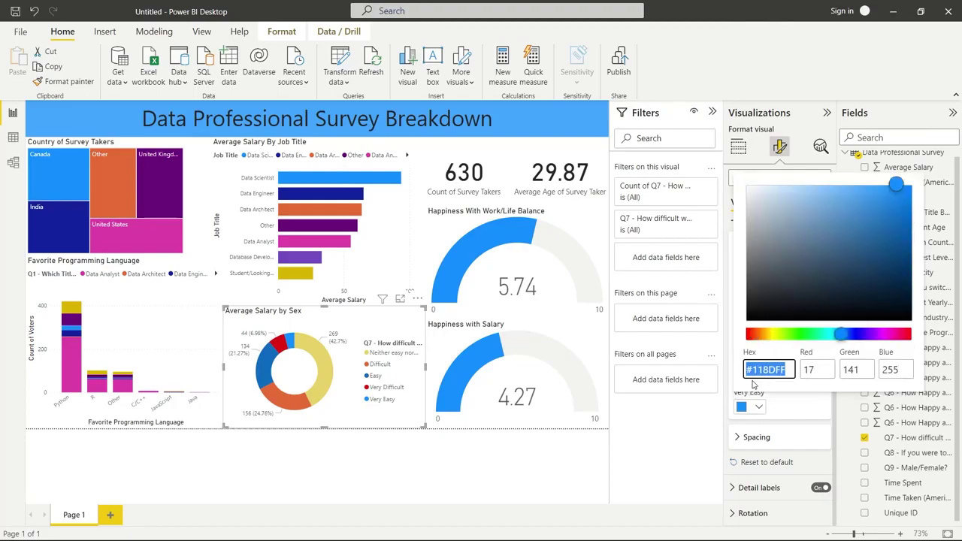
{"action": "left_click_drag", "start_coordinate": [828, 337], "coordinate": [834, 335]}
{"action": "left_click_drag", "start_coordinate": [882, 215], "coordinate": [907, 185]}
{"action": "left_click", "coordinate": [794, 405]}
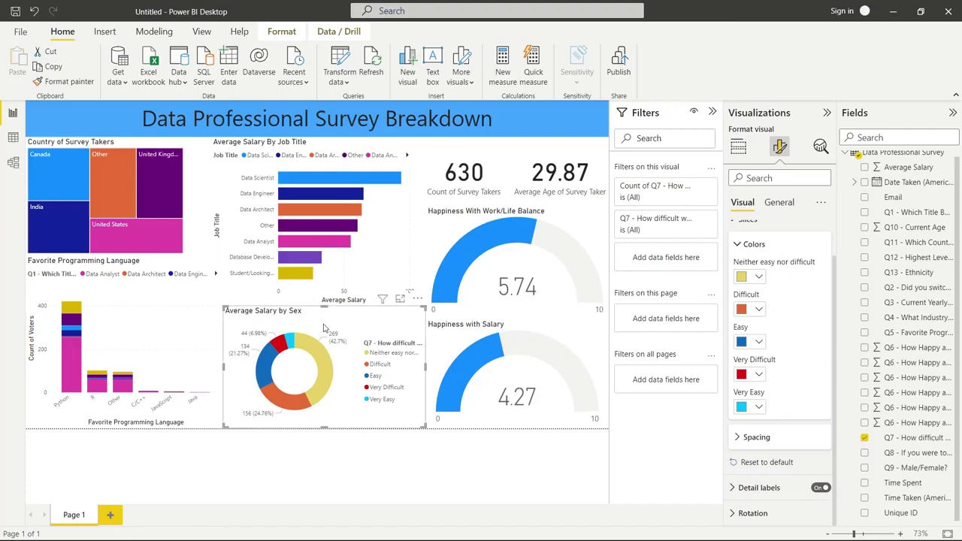
Change the donut chart's title to Difficulty to Break Into Data
{"action": "left_click", "coordinate": [776, 204]}
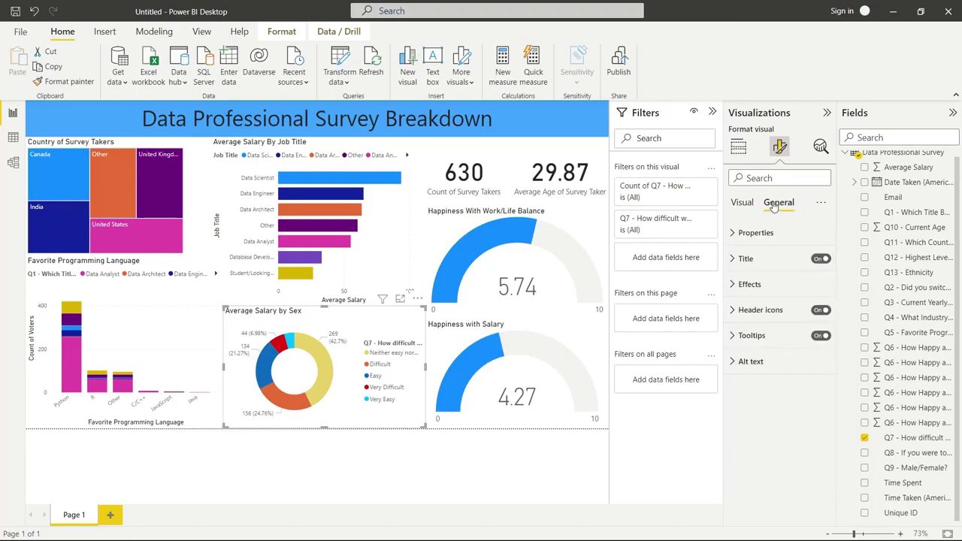
{"action": "left_click", "coordinate": [748, 258]}
{"action": "triple_click", "coordinate": [766, 295]}
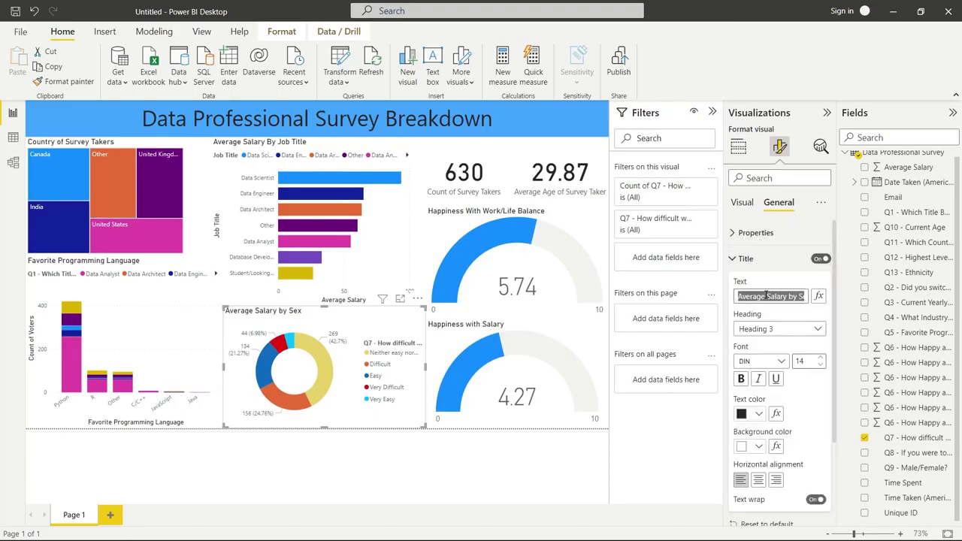
{"action": "type", "text": "Diffic"}
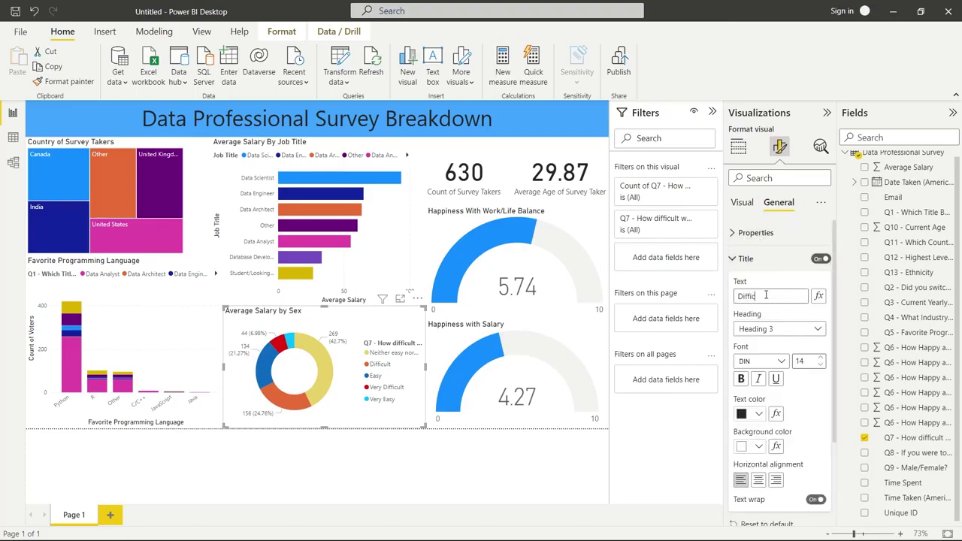
{"action": "type", "text": "ulty to Break Into Data"}
{"action": "left_click", "coordinate": [500, 459]}
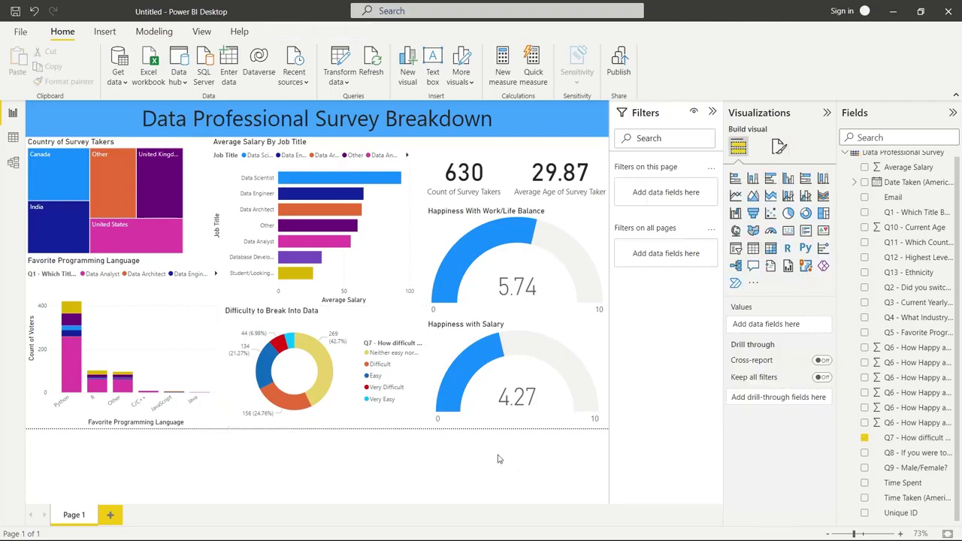
Set the donut chart's legend title to Difficulty
{"action": "left_click", "coordinate": [391, 391]}
{"action": "left_click", "coordinate": [779, 147]}
{"action": "left_click", "coordinate": [761, 236]}
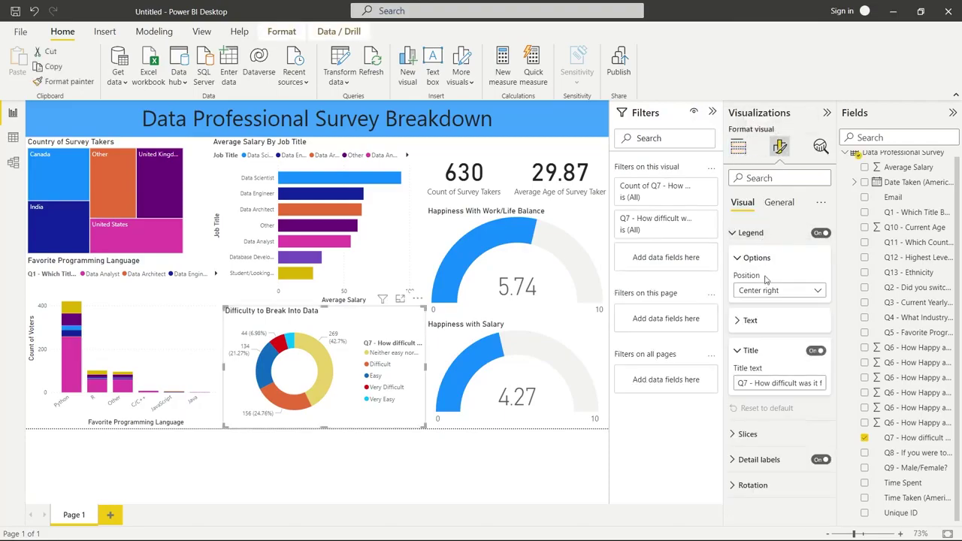
{"action": "double_click", "coordinate": [763, 383]}
{"action": "key", "text": "ctrl+a"}
{"action": "type", "text": "D"}
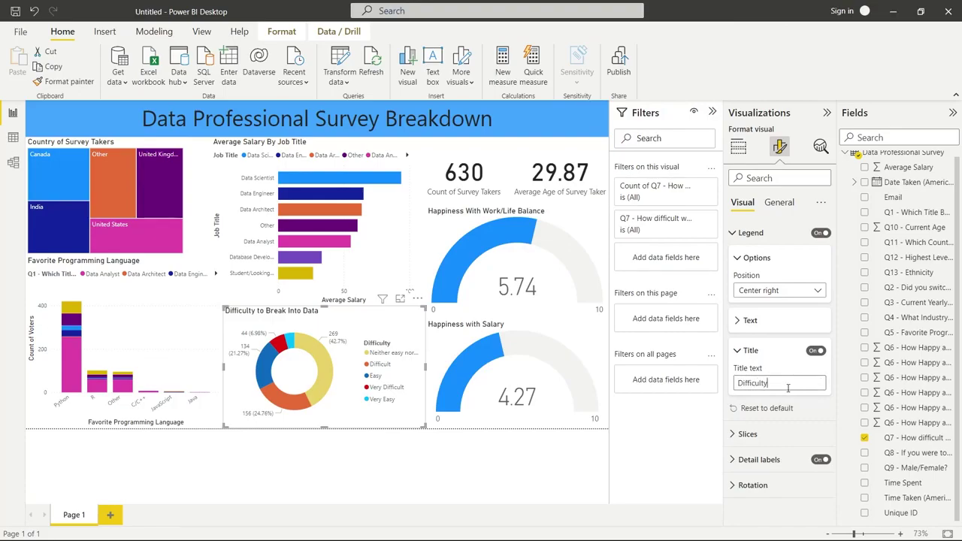
{"action": "type", "text": "ifficulty"}
{"action": "left_click", "coordinate": [334, 457]}
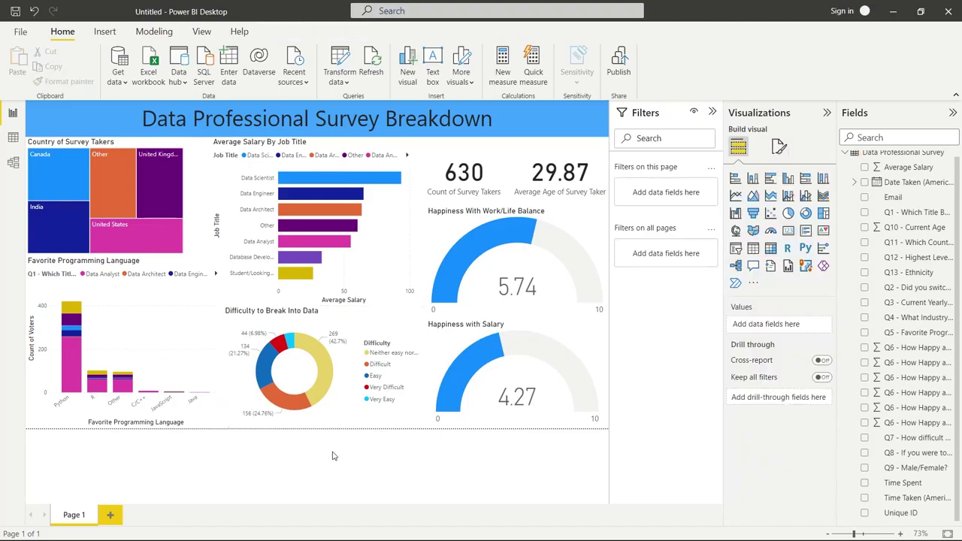
Rename the legend field of the Favorite Programming Language chart to Job Title for this visual
{"action": "left_click", "coordinate": [66, 279]}
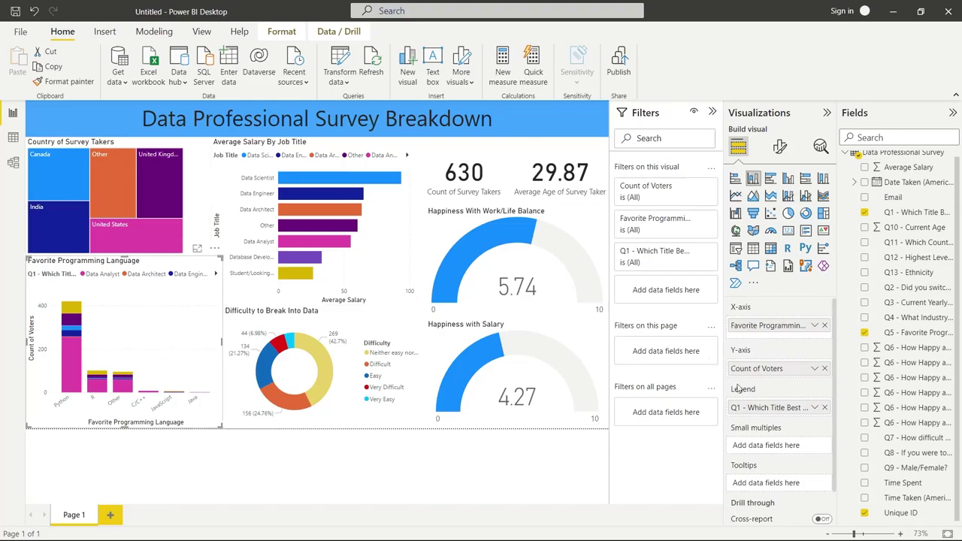
{"action": "left_click", "coordinate": [816, 408]}
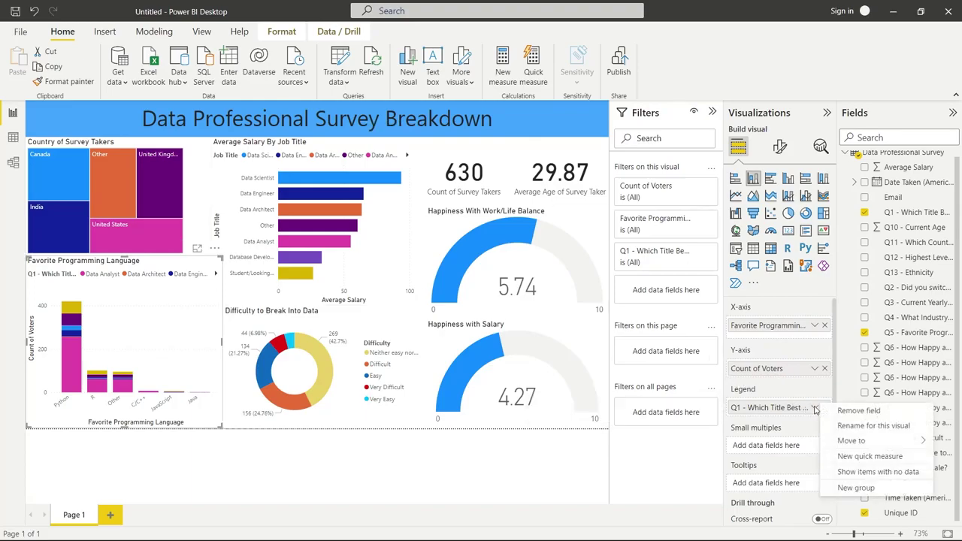
{"action": "left_click", "coordinate": [847, 429]}
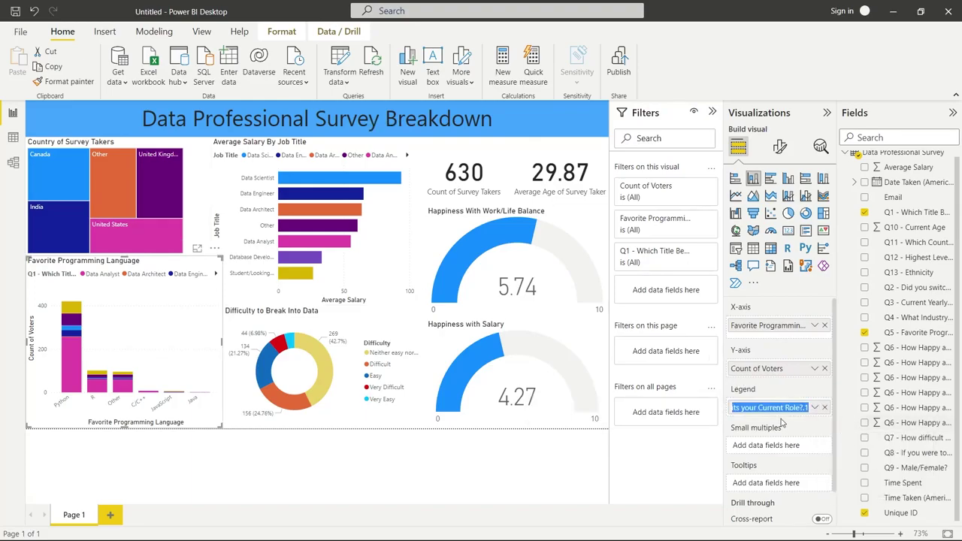
{"action": "type", "text": "Job Title"}
{"action": "key", "text": "Return"}
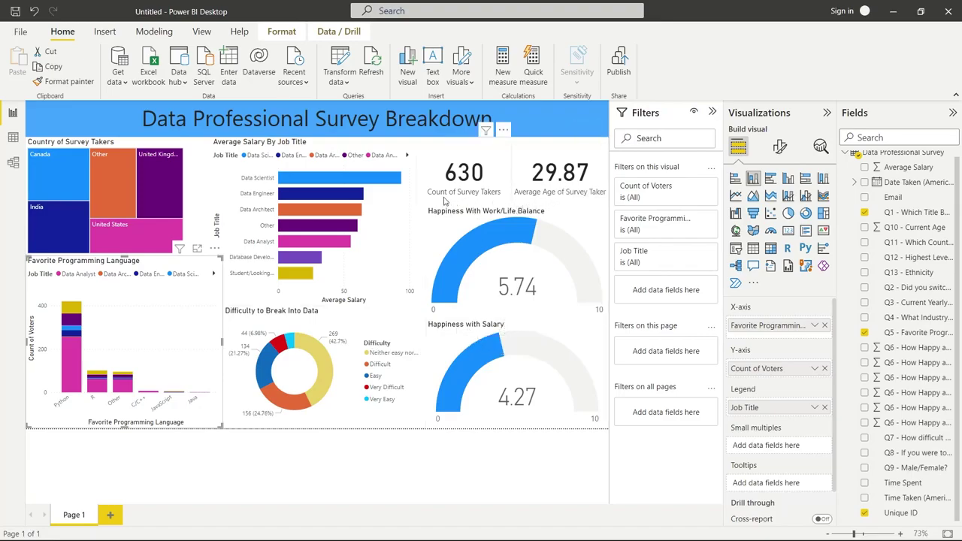
{"action": "left_click", "coordinate": [304, 467]}
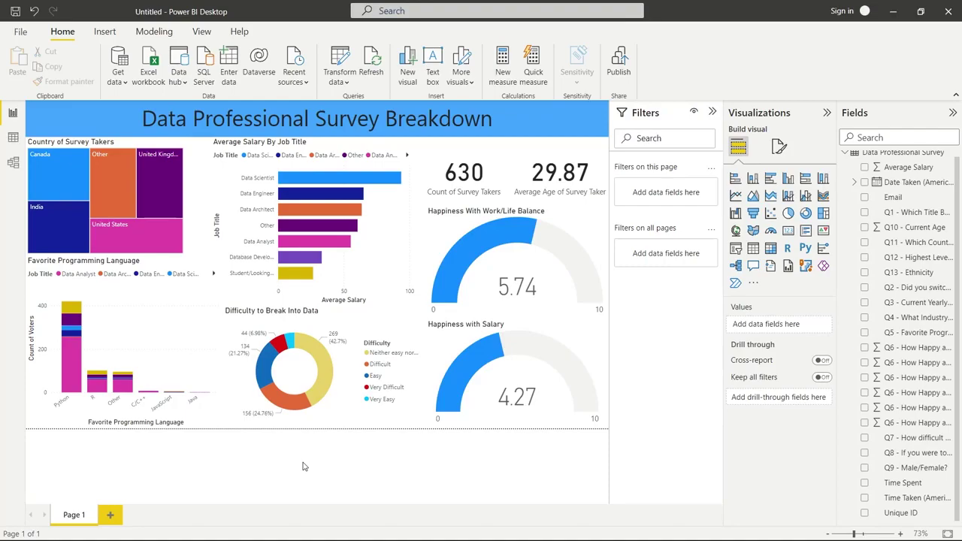
Try the red-and-green theme and the Frontier theme on the report
{"action": "left_click", "coordinate": [108, 34]}
{"action": "left_click", "coordinate": [154, 31]}
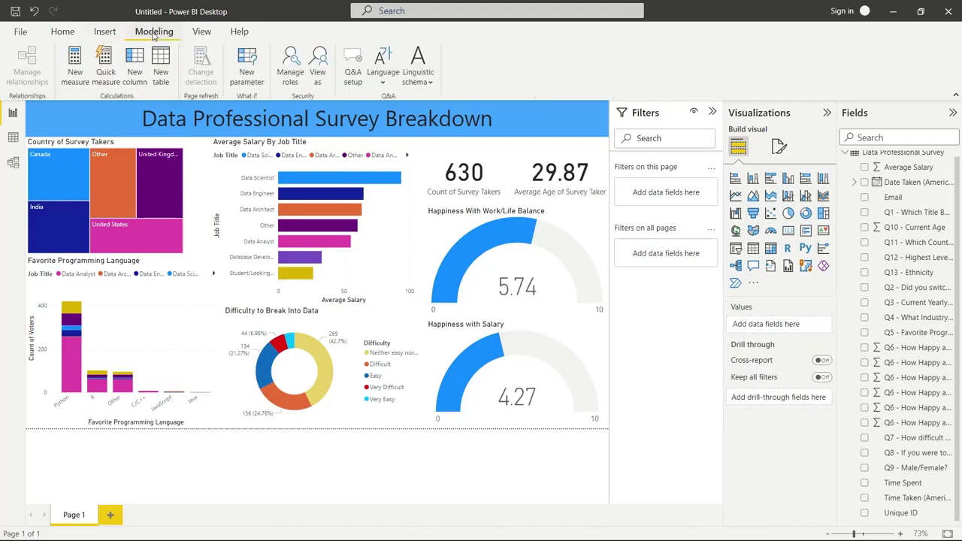
{"action": "left_click", "coordinate": [202, 31]}
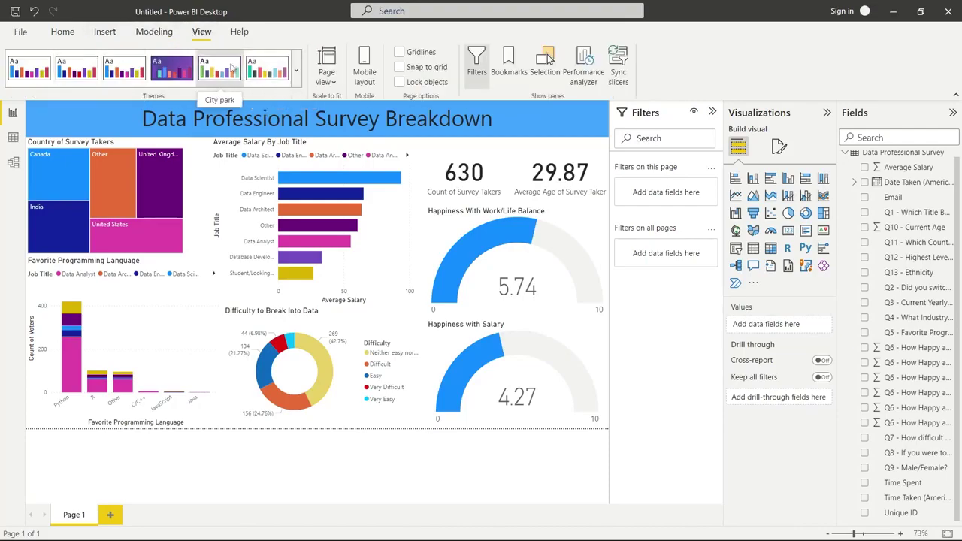
{"action": "left_click", "coordinate": [297, 70]}
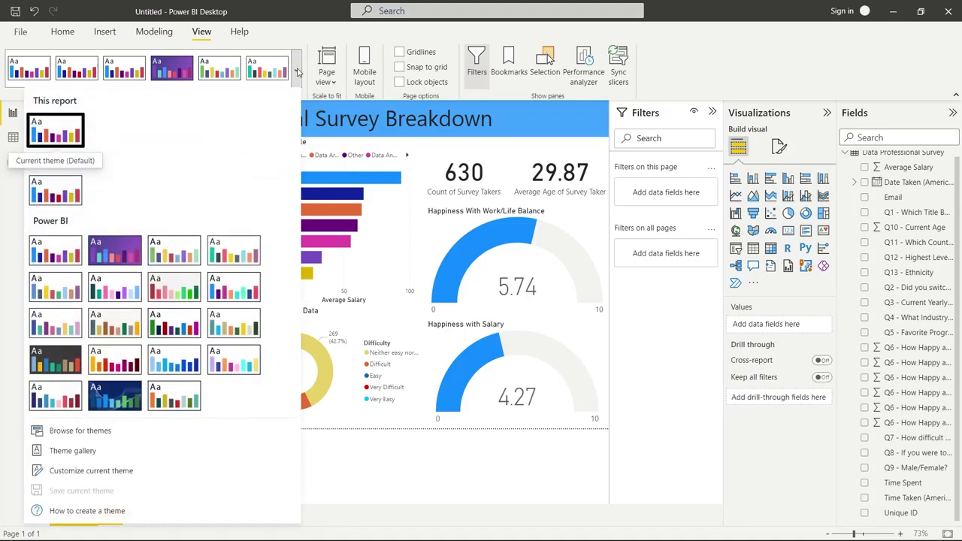
{"action": "left_click", "coordinate": [193, 291]}
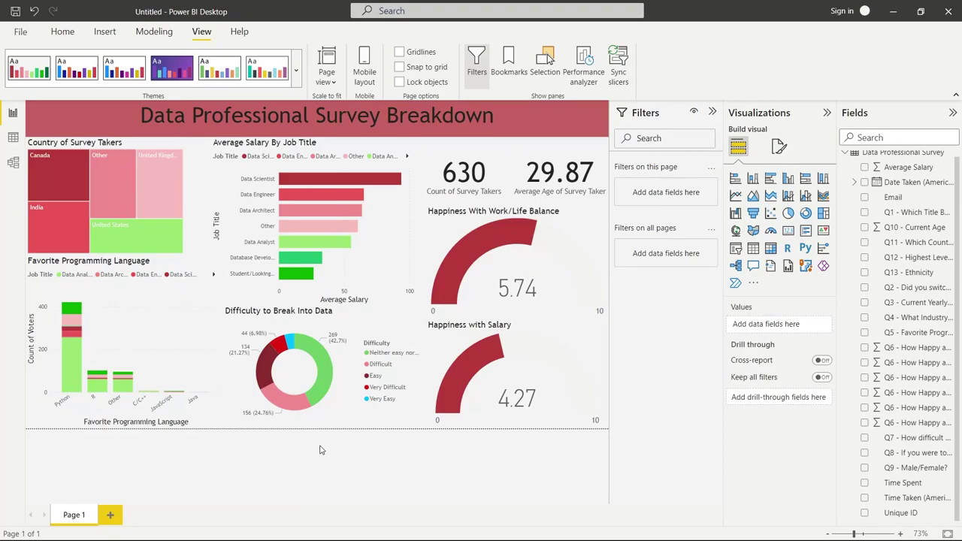
{"action": "left_click", "coordinate": [296, 69]}
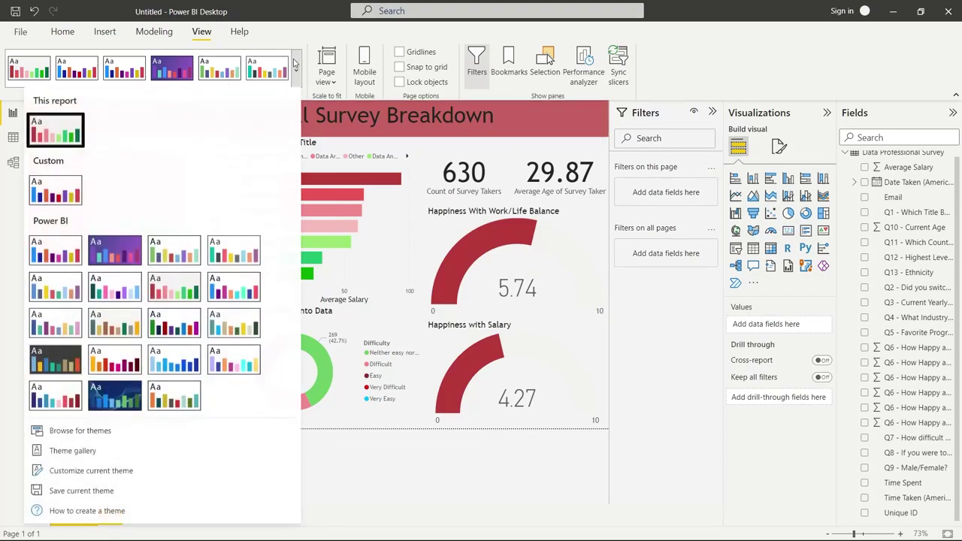
{"action": "left_click", "coordinate": [114, 324]}
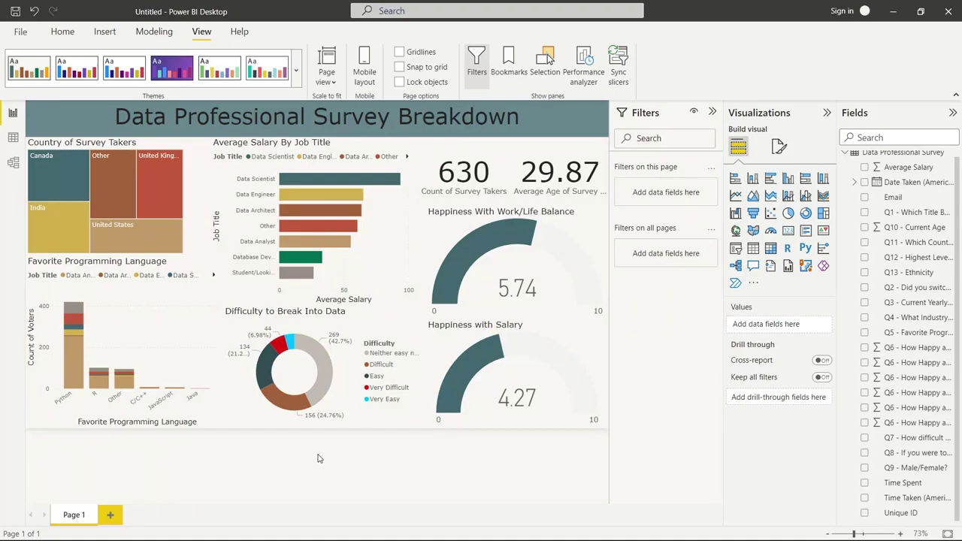
Try the dark gray theme with blue and yellow colors and the Solar theme on the report
{"action": "left_click", "coordinate": [297, 72]}
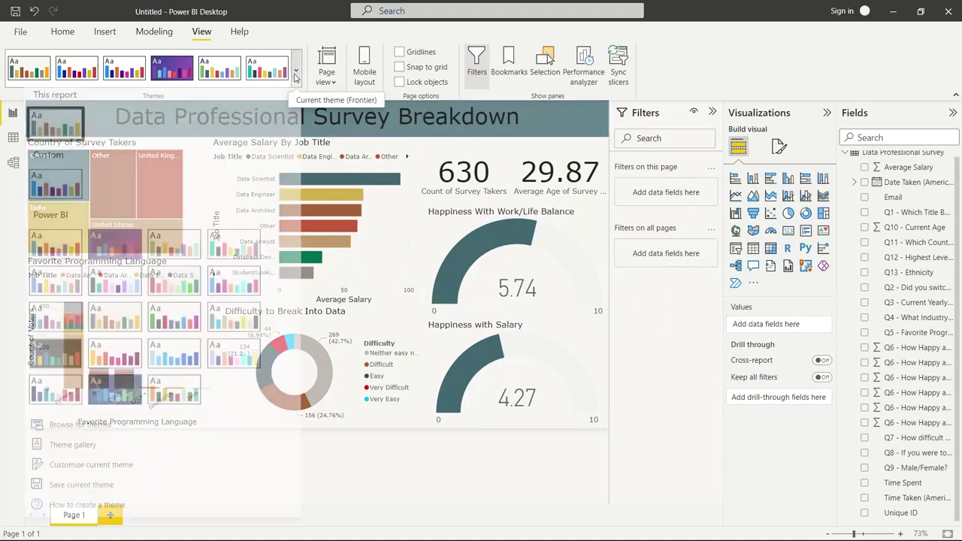
{"action": "left_click", "coordinate": [66, 355]}
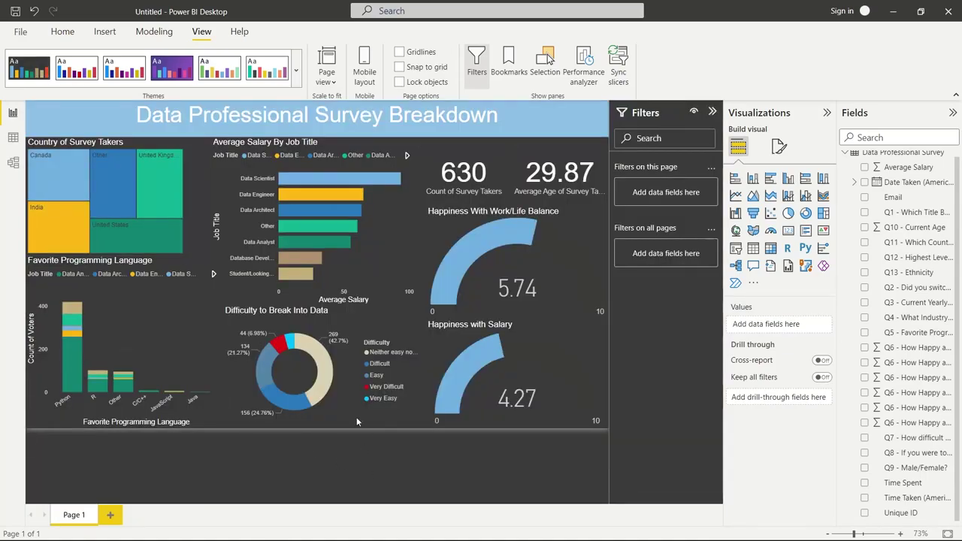
{"action": "left_click", "coordinate": [298, 70]}
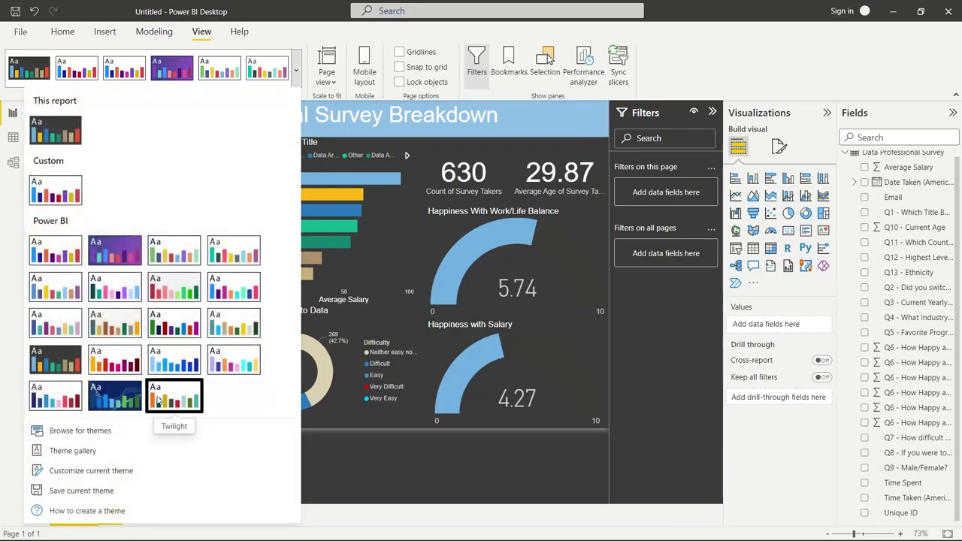
{"action": "left_click", "coordinate": [124, 366]}
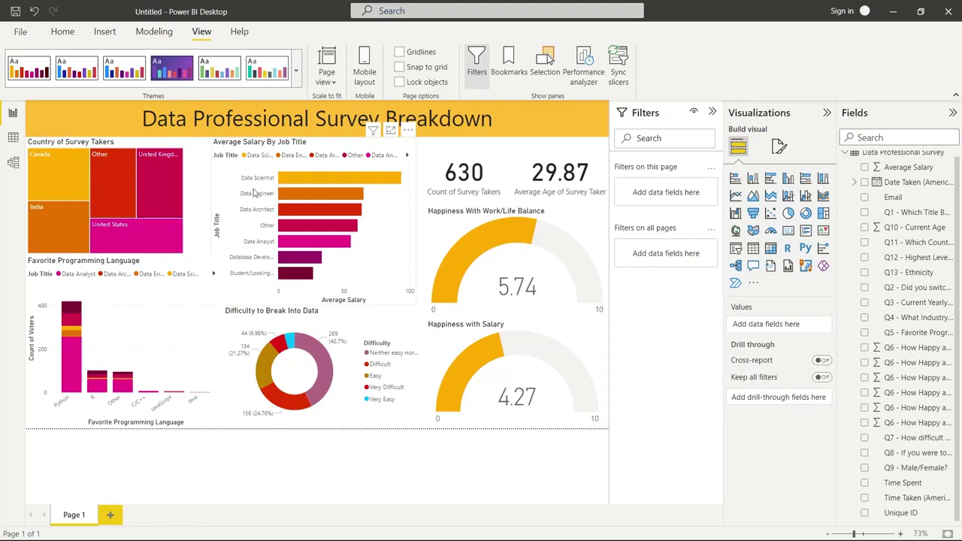
Apply the Frontier theme to the report
{"action": "left_click", "coordinate": [296, 70]}
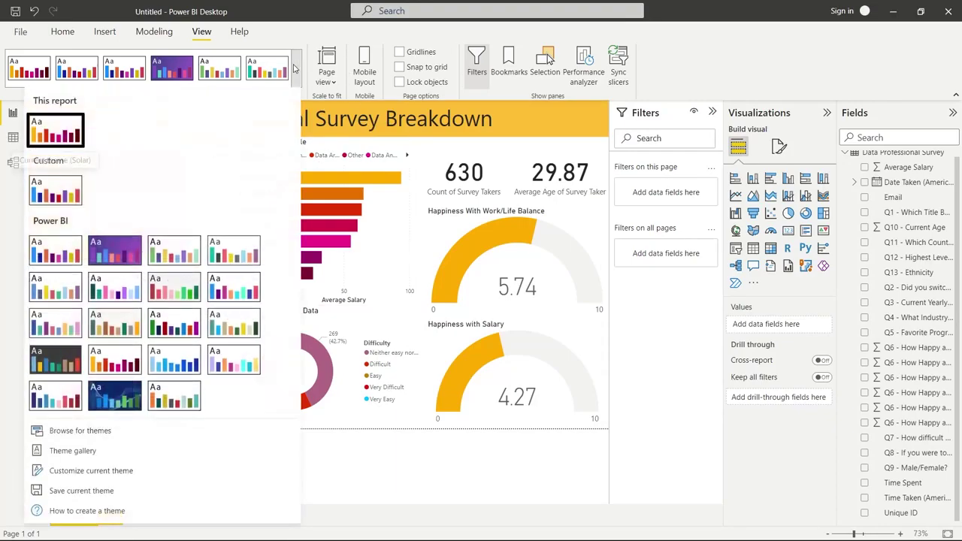
{"action": "left_click", "coordinate": [134, 323]}
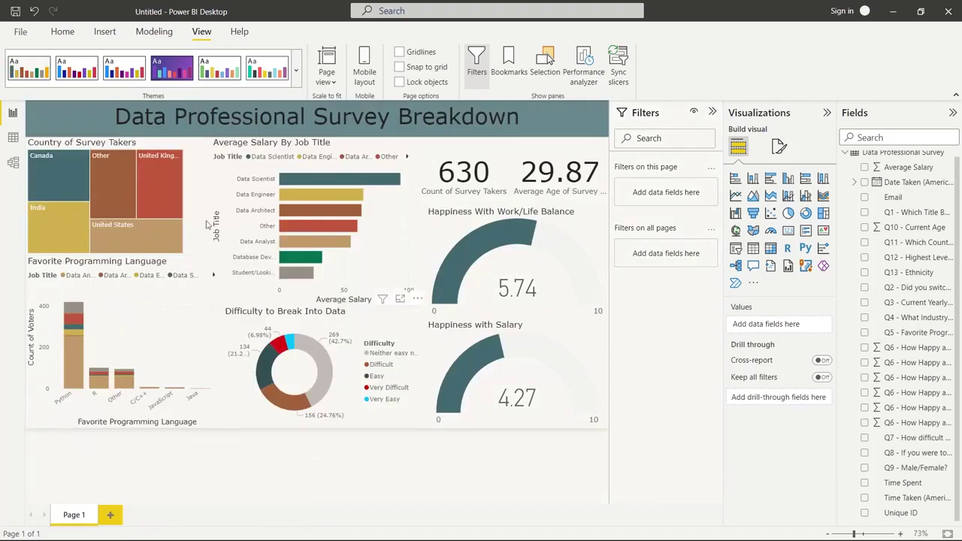
Customize the current Frontier theme by changing Color 5 to a darker brown
{"action": "left_click", "coordinate": [298, 72]}
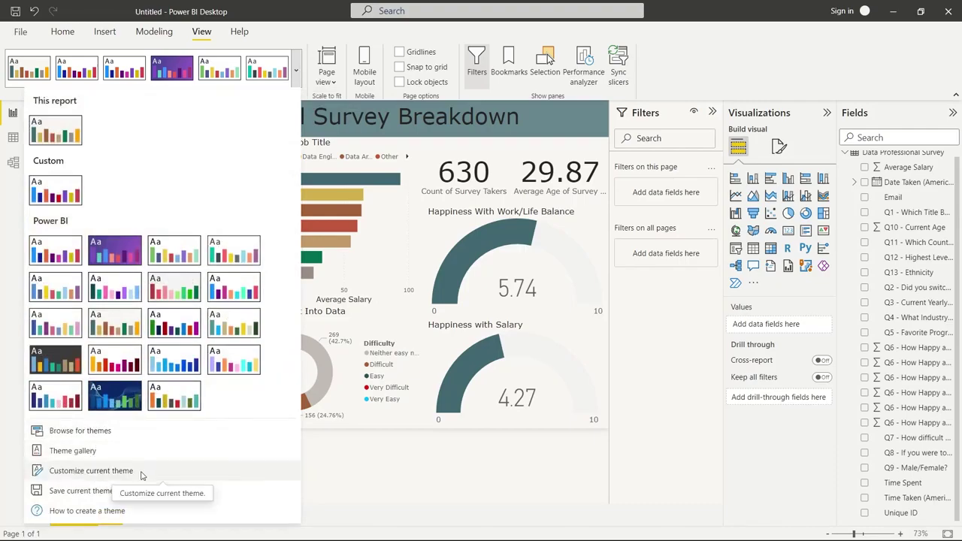
{"action": "left_click", "coordinate": [91, 471]}
{"action": "left_click_drag", "start_coordinate": [533, 80], "coordinate": [691, 68]}
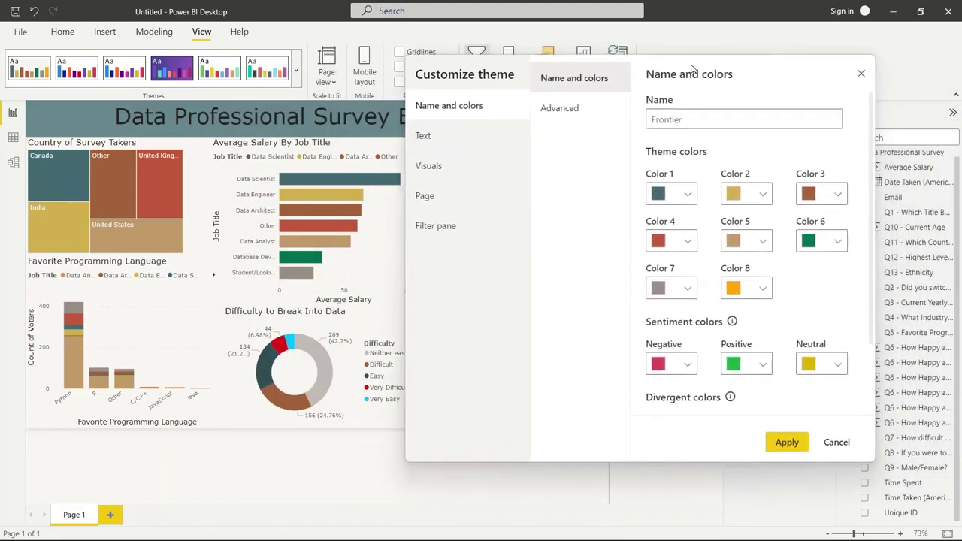
{"action": "left_click", "coordinate": [759, 246]}
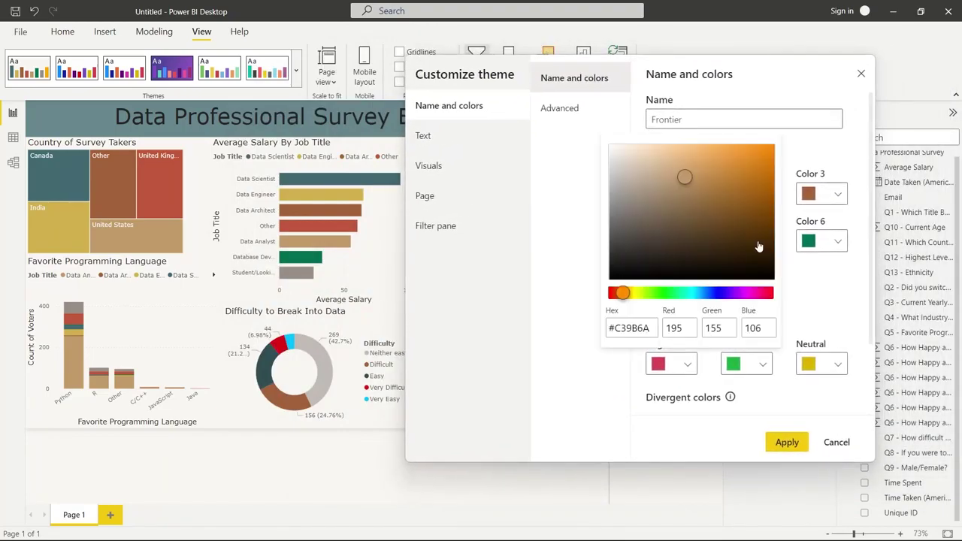
{"action": "left_click", "coordinate": [563, 246]}
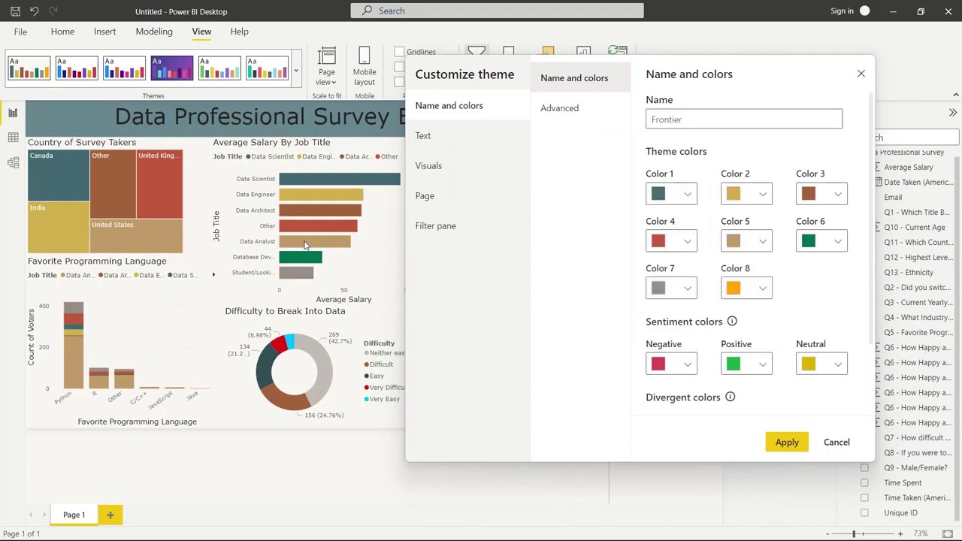
{"action": "left_click", "coordinate": [761, 245]}
{"action": "left_click", "coordinate": [714, 193]}
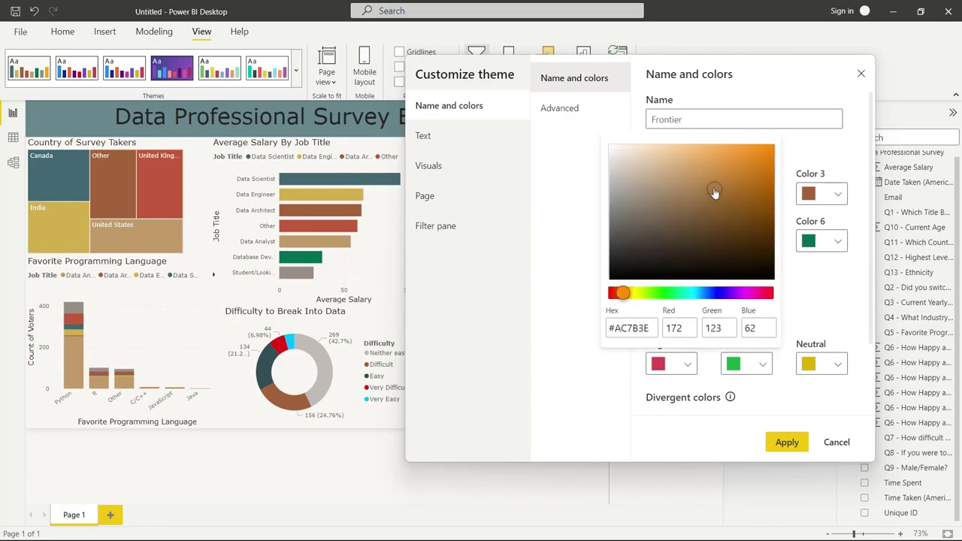
{"action": "mouse_move", "coordinate": [715, 193]}
{"action": "left_mouse_down"}
{"action": "mouse_move", "coordinate": [713, 212]}
{"action": "mouse_move", "coordinate": [689, 209]}
{"action": "mouse_move", "coordinate": [724, 163]}
{"action": "mouse_move", "coordinate": [691, 211]}
{"action": "left_mouse_up"}
{"action": "left_click", "coordinate": [837, 442]}
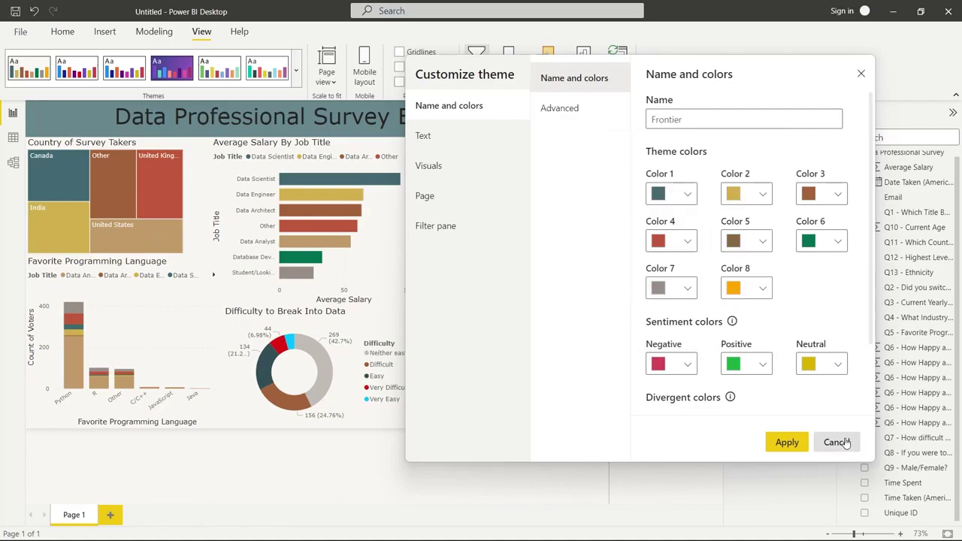
Review the theme's text, visuals, page and filter pane customization settings, and close the dialog without applying any changes
{"action": "left_click", "coordinate": [461, 146]}
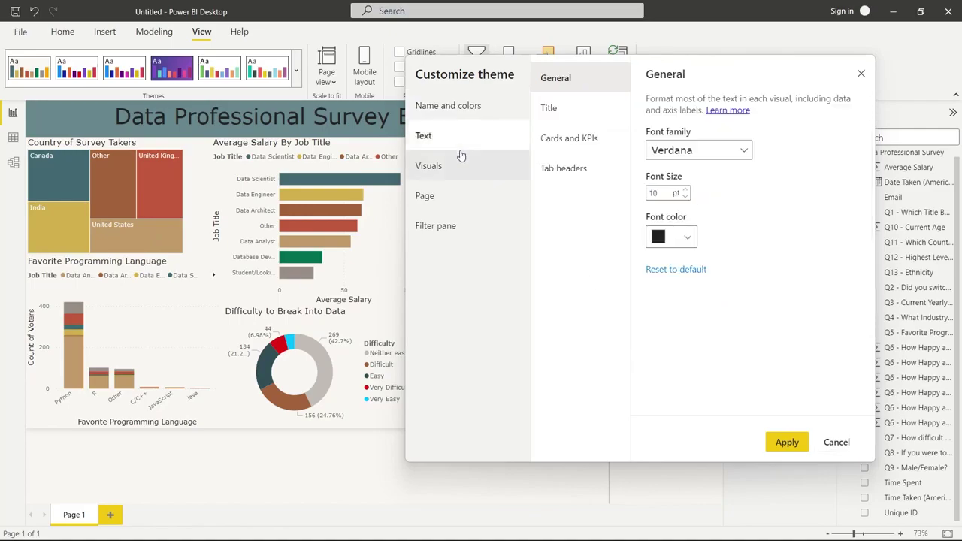
{"action": "left_click", "coordinate": [461, 164]}
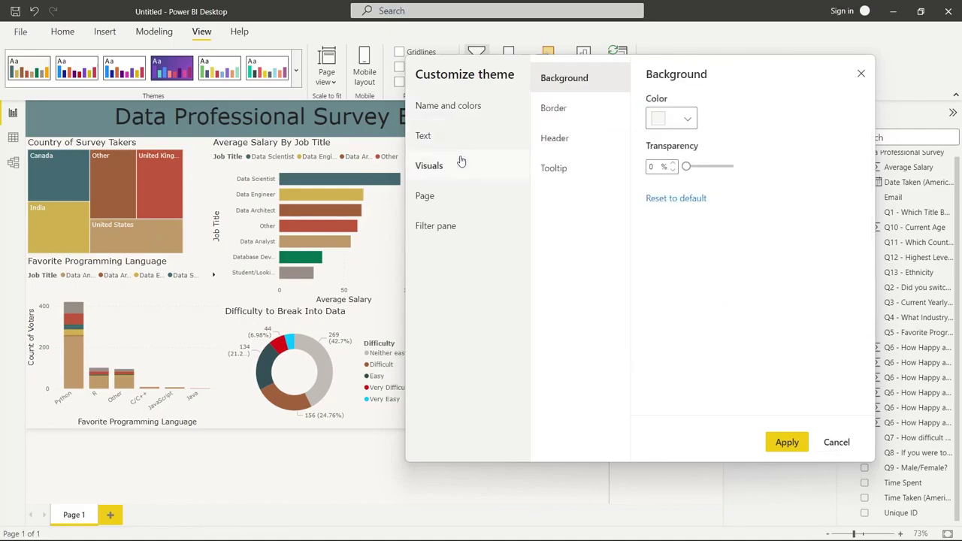
{"action": "left_click", "coordinate": [464, 195]}
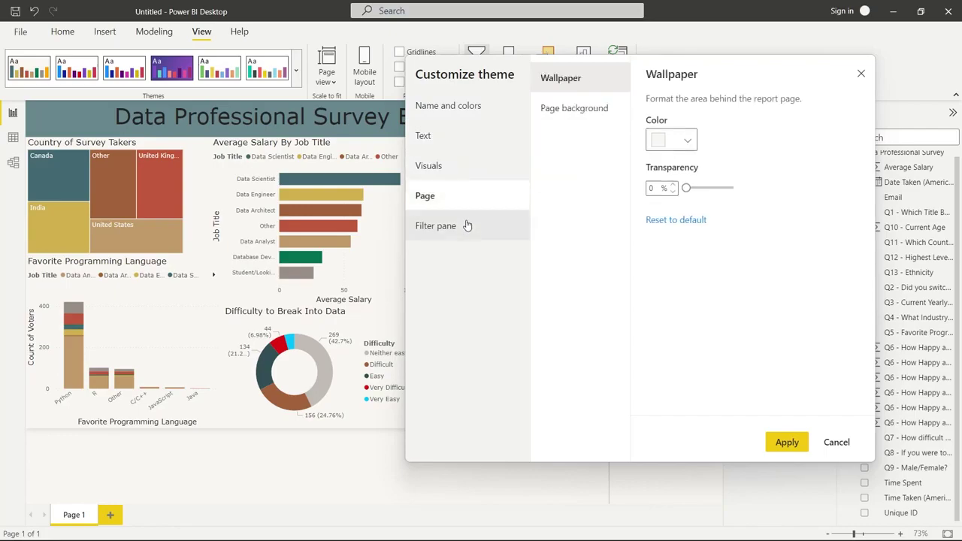
{"action": "left_click", "coordinate": [466, 226]}
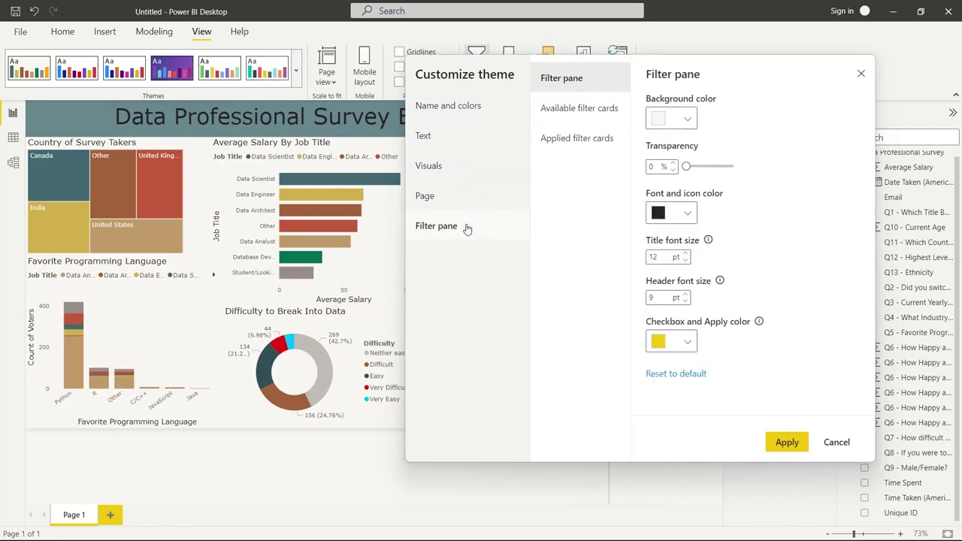
{"action": "left_click", "coordinate": [861, 73]}
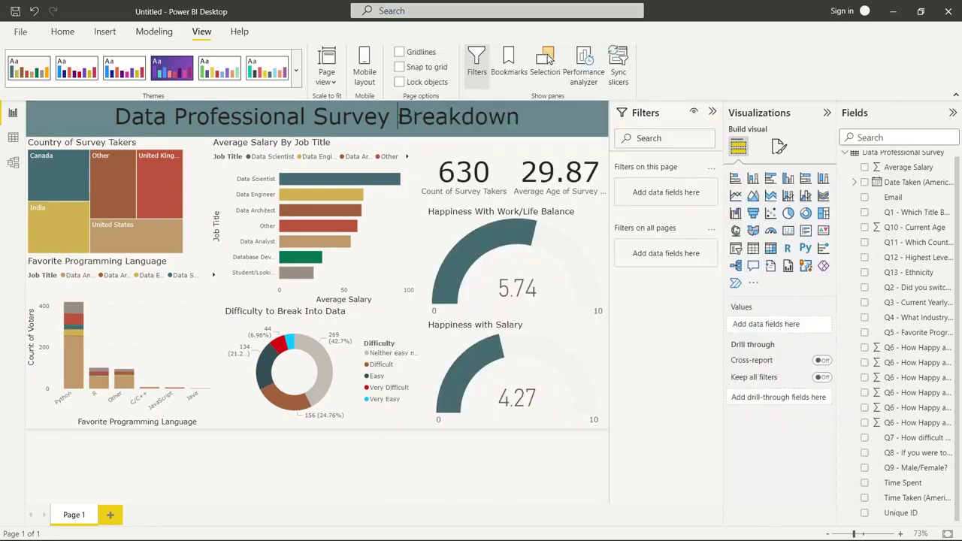
{"action": "left_click", "coordinate": [398, 116]}
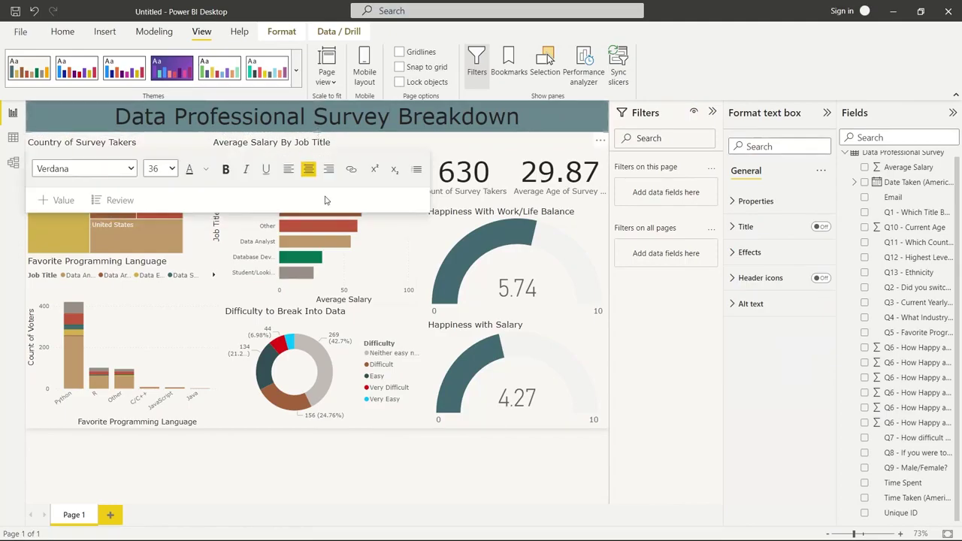
{"action": "left_click", "coordinate": [367, 478]}
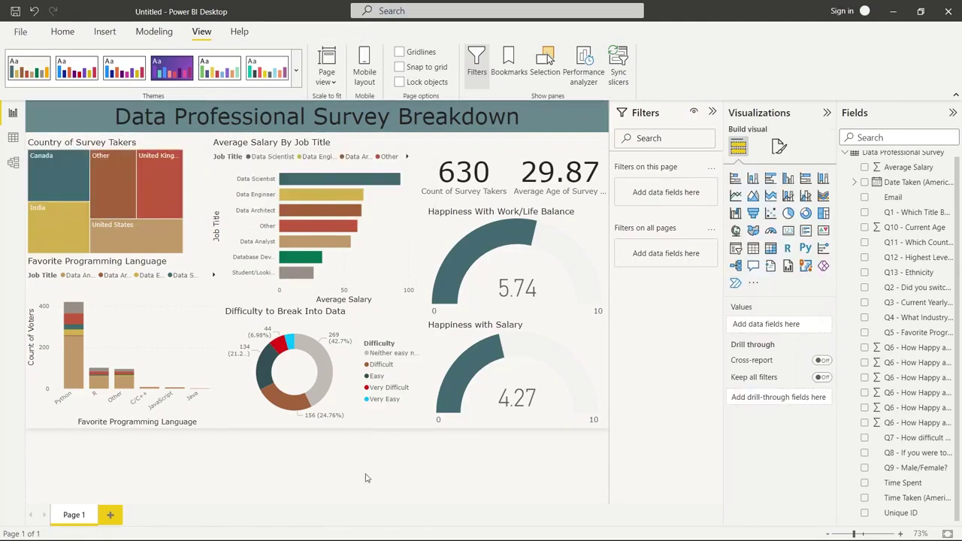